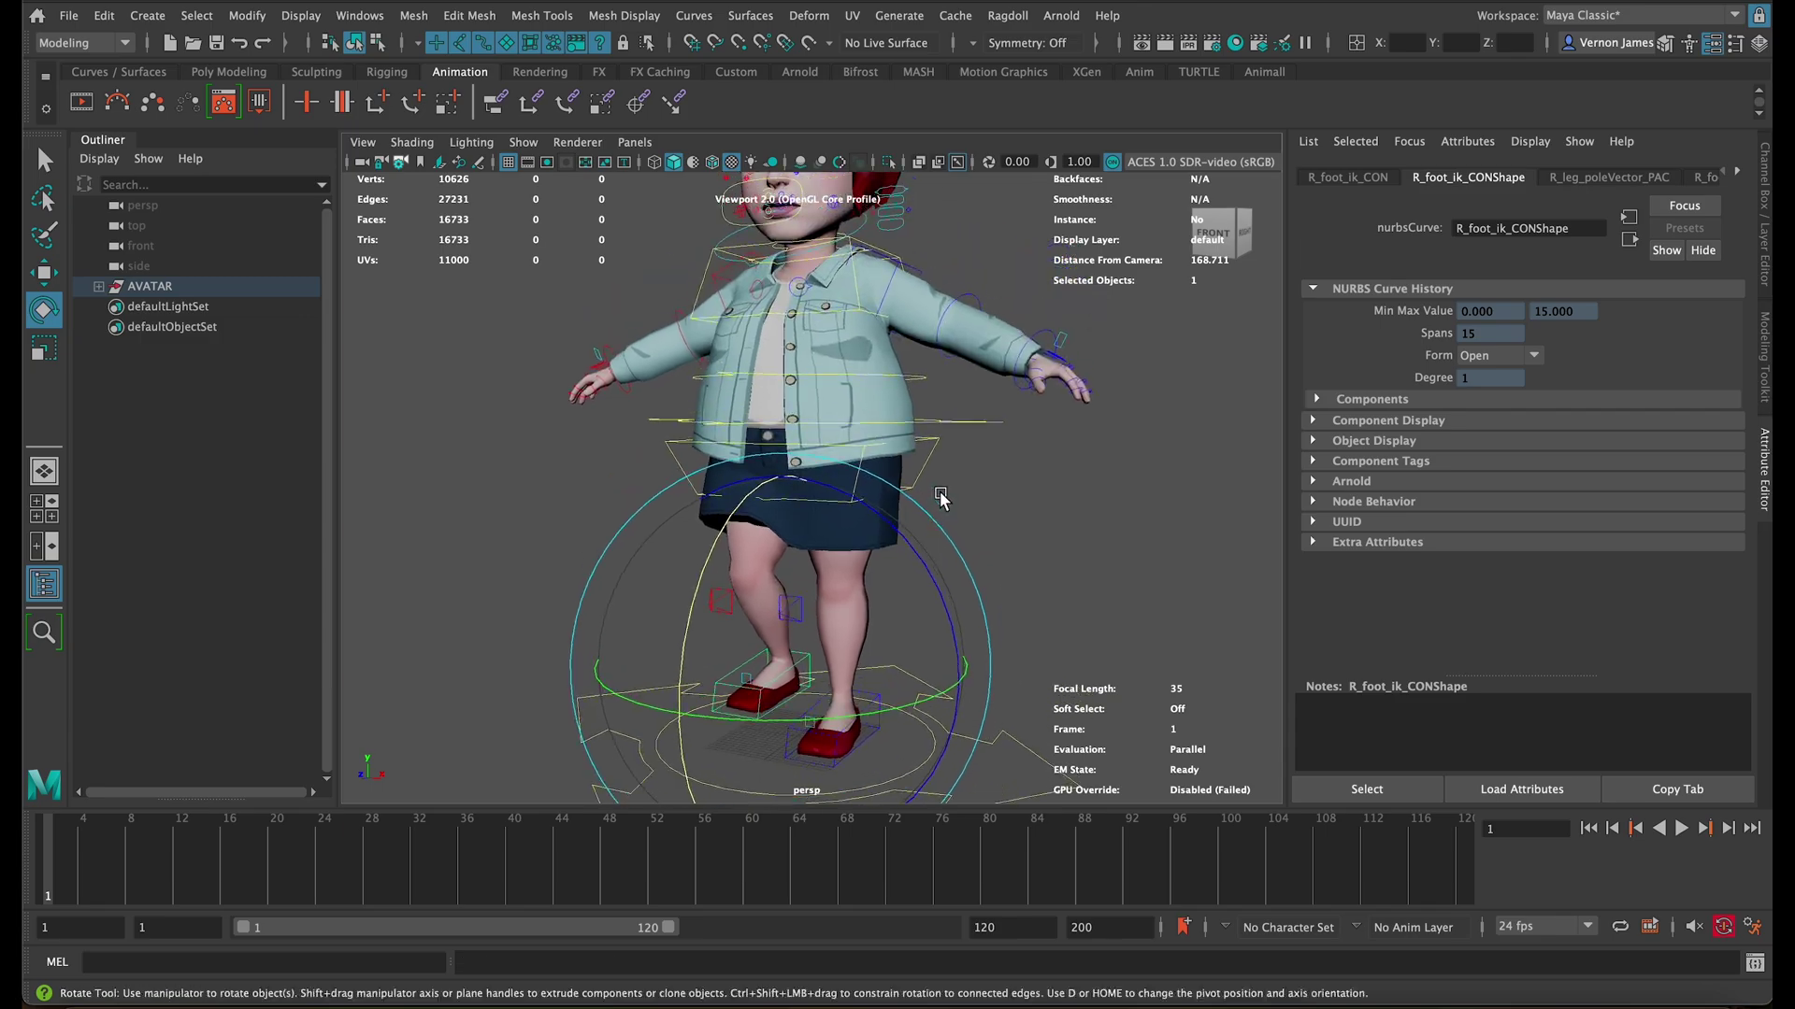
# Step: Test rotating the left arm down from the T-pose, then undo both arm rotations
pyautogui.moveTo(790, 541)
pyautogui.keyDown('alt'); pyautogui.mouseDown(button='right')
pyautogui.moveTo(1097, 368)
pyautogui.moveTo(982, 324)
pyautogui.mouseUp(button='right'); pyautogui.keyUp('alt')
pyautogui.hotkey('ctrl', 'a')
pyautogui.moveTo(982, 323)
pyautogui.keyDown('alt'); pyautogui.mouseDown()
pyautogui.moveTo(1067, 337)
pyautogui.moveTo(1092, 381)
pyautogui.moveTo(842, 351)
pyautogui.mouseUp(); pyautogui.keyUp('alt')
pyautogui.click(1087, 358)
pyautogui.hotkey('ctrl', 'z')
pyautogui.click(603, 299)
pyautogui.hotkey('ctrl', 'z')
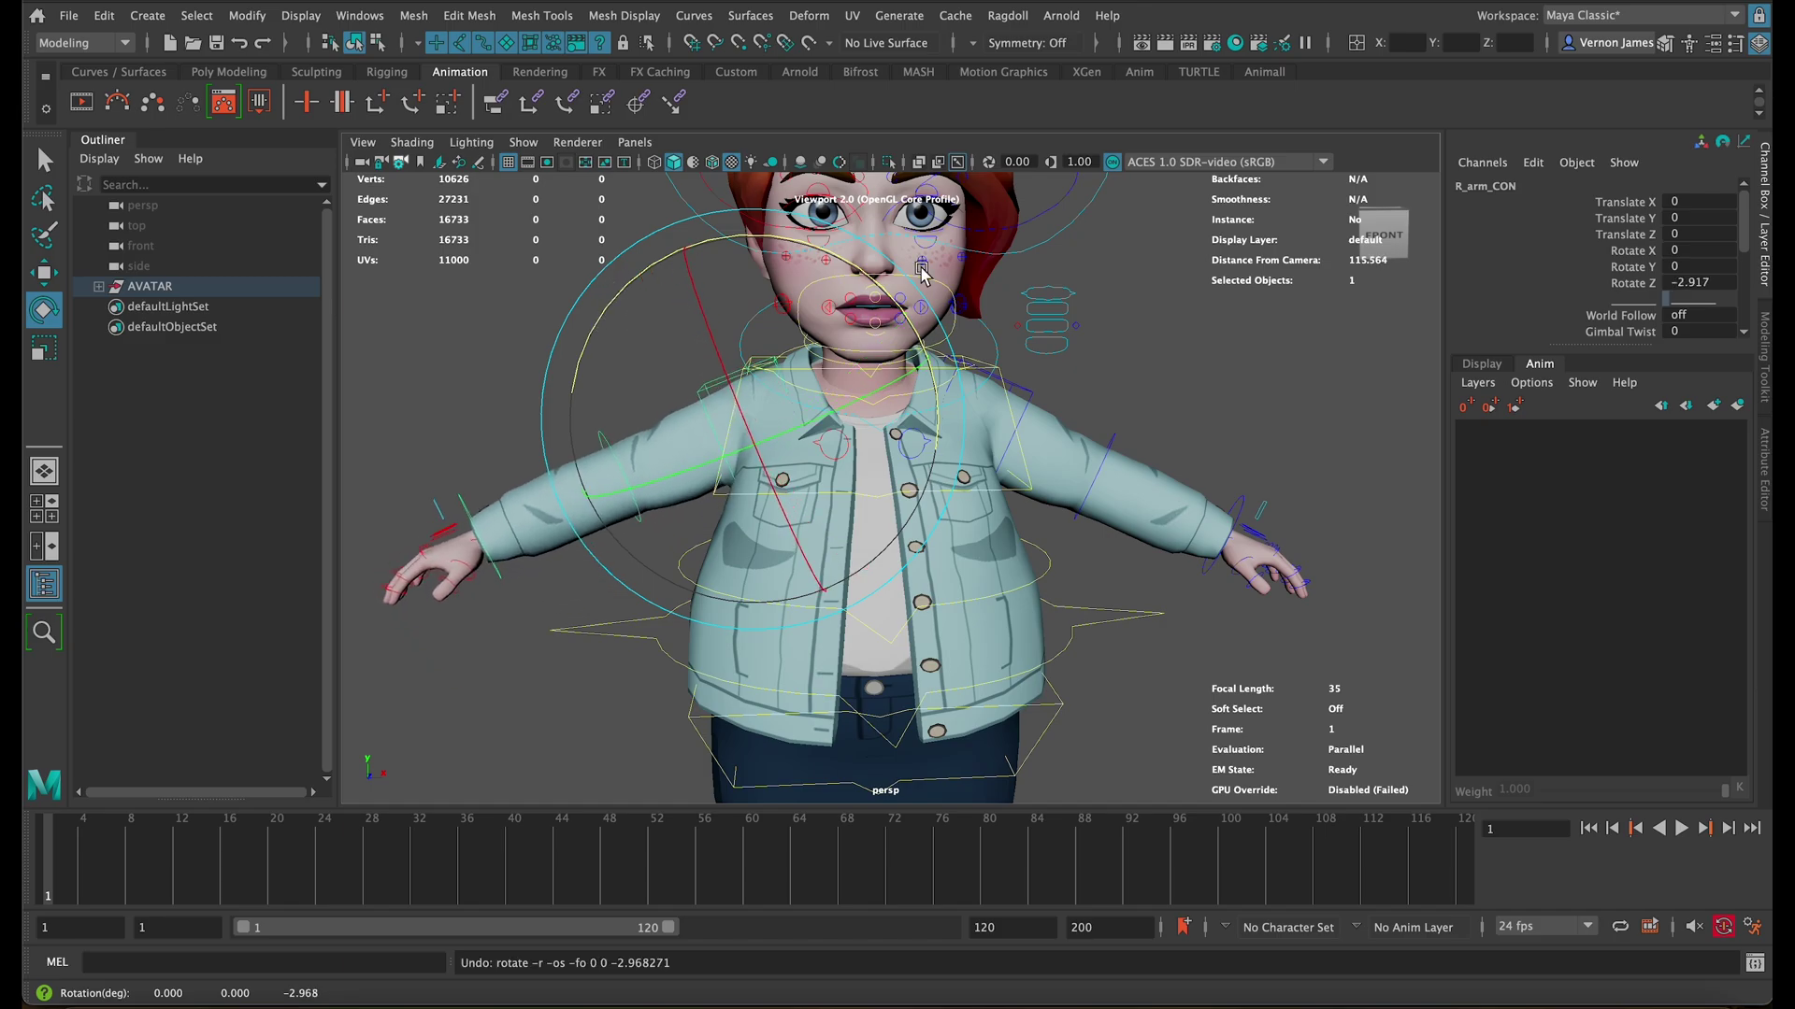
# Step: Tilt the head control downward and select the eye offset control
pyautogui.keyDown('alt'); pyautogui.moveTo(603, 299); pyautogui.dragTo(841, 421, button='right'); pyautogui.keyUp('alt')
pyautogui.click(841, 421)
pyautogui.moveTo(926, 420); pyautogui.dragTo(960, 463)
pyautogui.scroll(3, 961, 463)
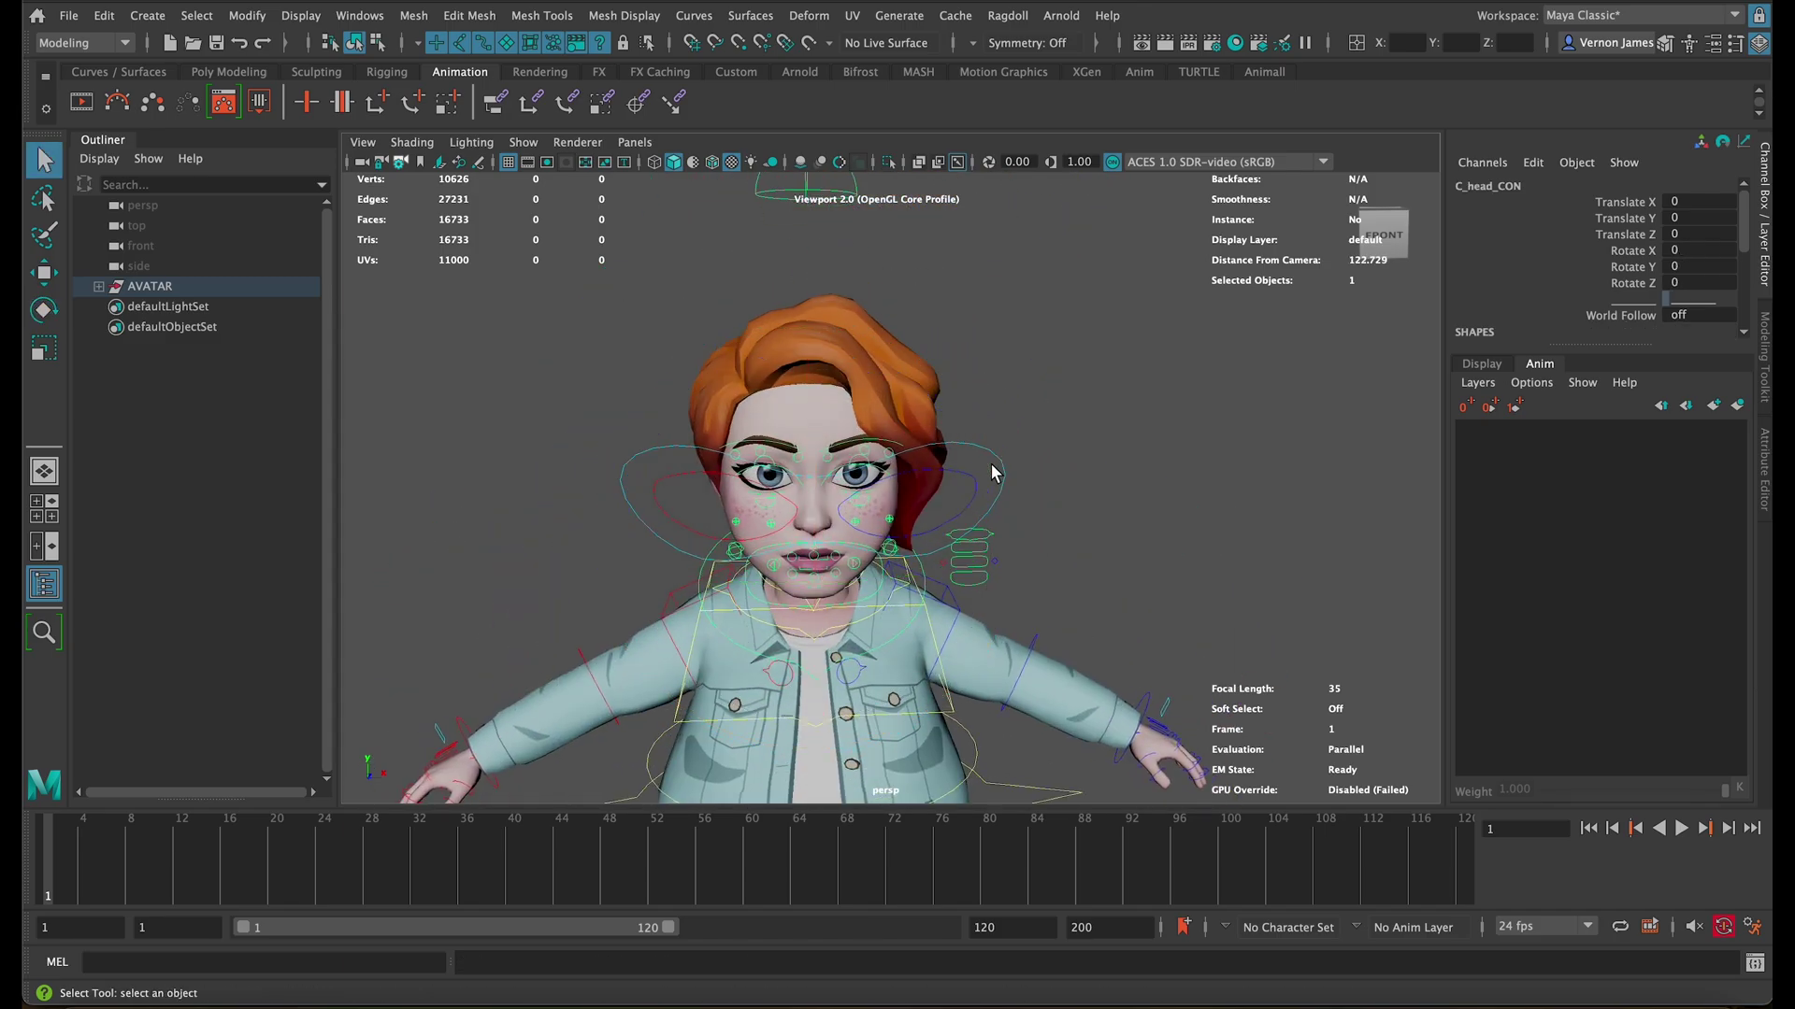
pyautogui.click(980, 579)
pyautogui.press('w')
pyautogui.scroll(5, 1034, 647)
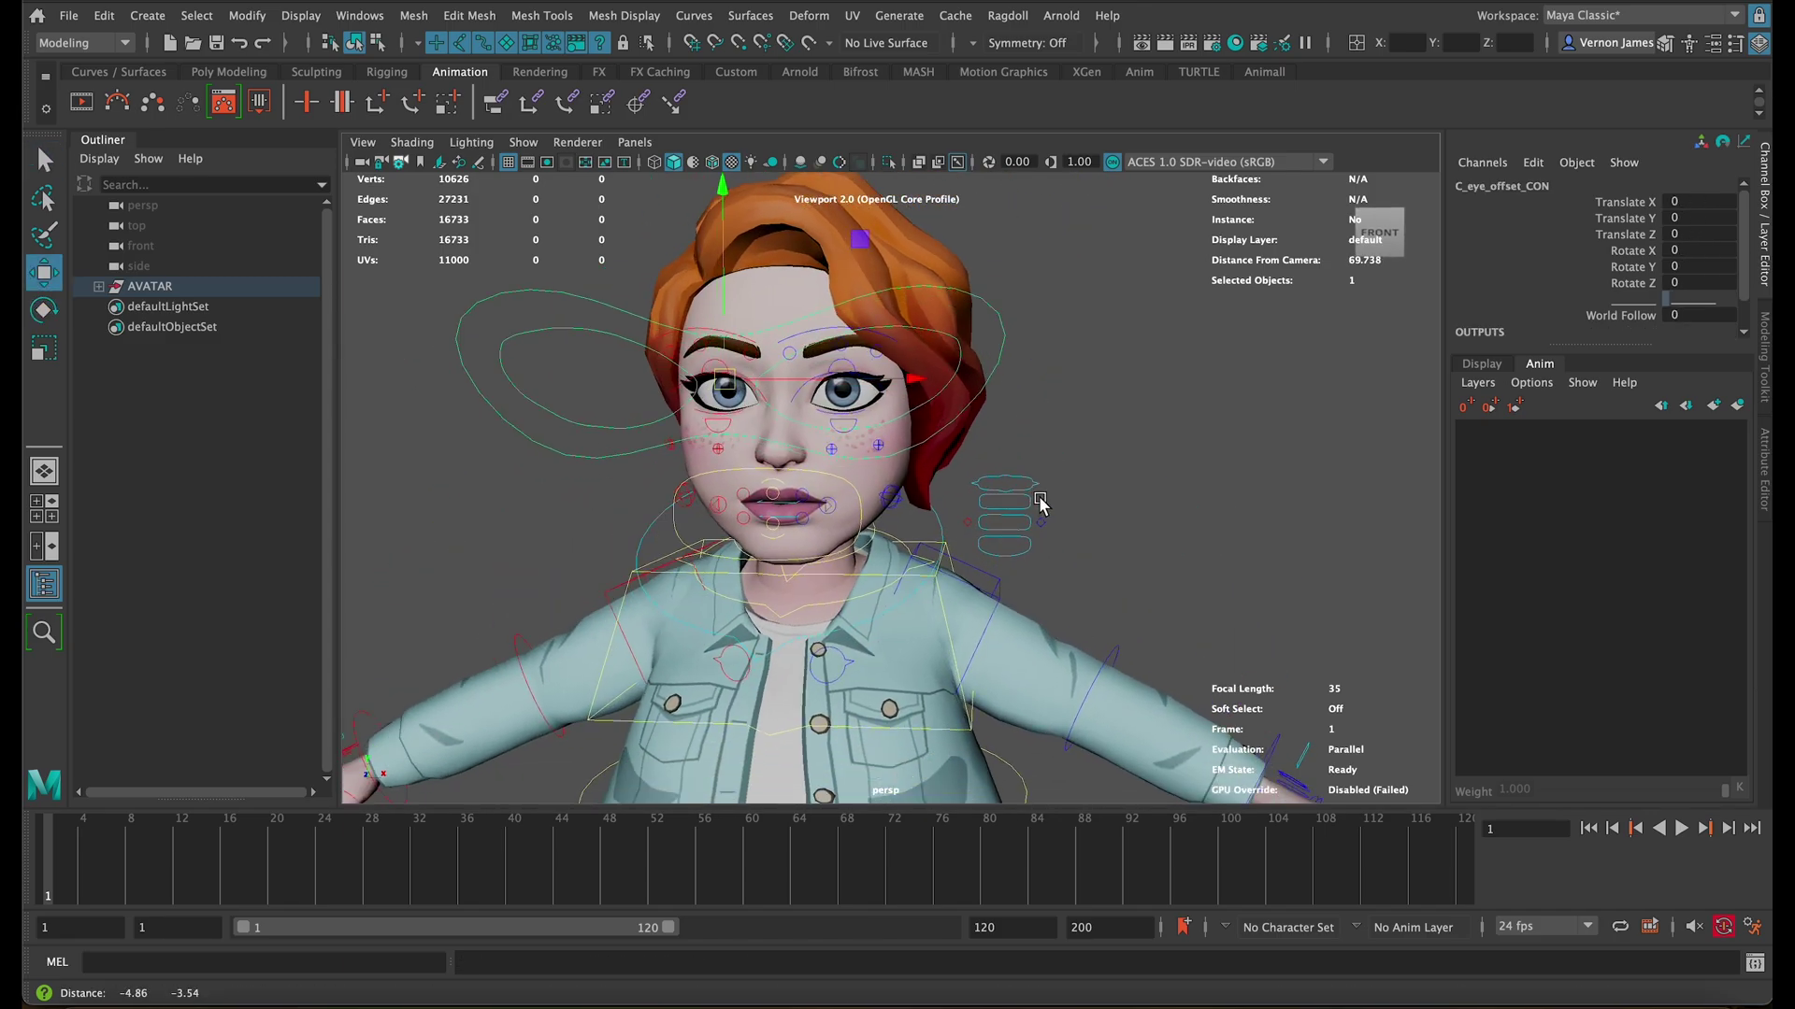
pyautogui.moveTo(1050, 440)
pyautogui.keyDown('alt'); pyautogui.mouseDown(button='middle')
pyautogui.moveTo(1019, 479)
pyautogui.moveTo(1047, 520)
pyautogui.mouseUp(button='middle'); pyautogui.keyUp('alt')
pyautogui.scroll(4, 1020, 478)
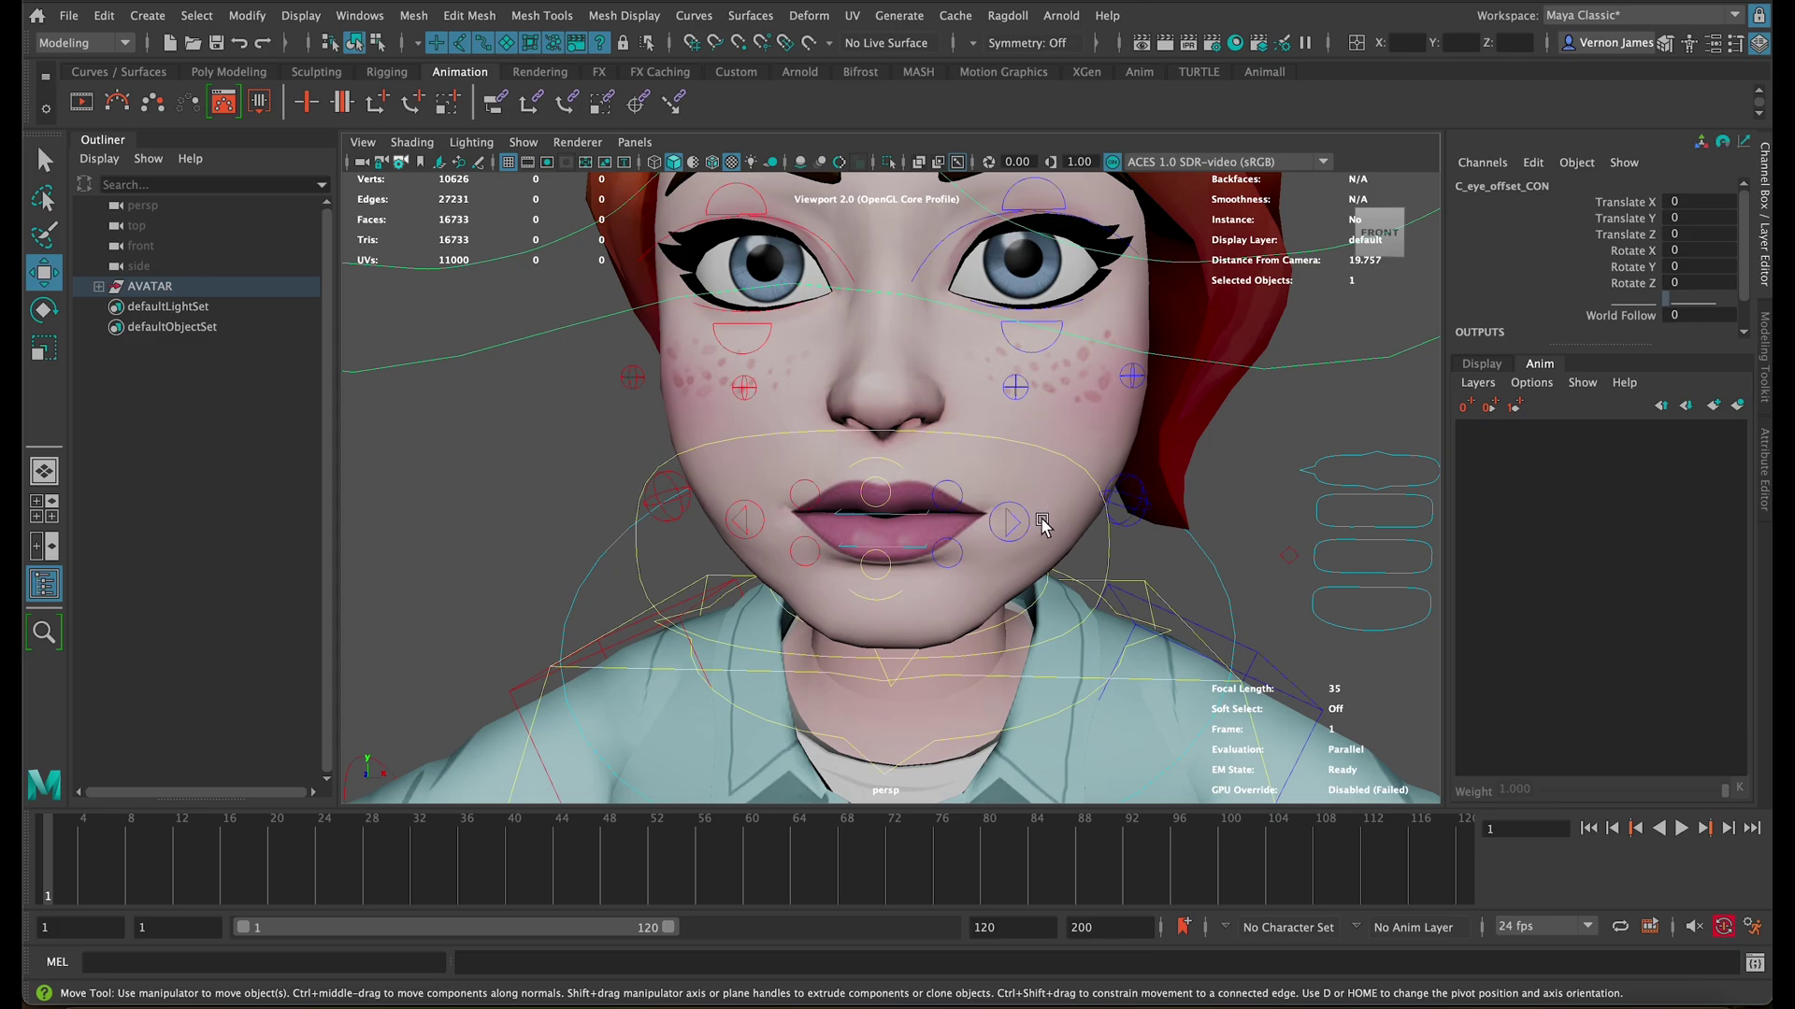
# Step: Pull both lip corner controls into a smile, then lower the left corner
pyautogui.press('q')
pyautogui.click(1013, 525)
pyautogui.scroll(-2, 1027, 508)
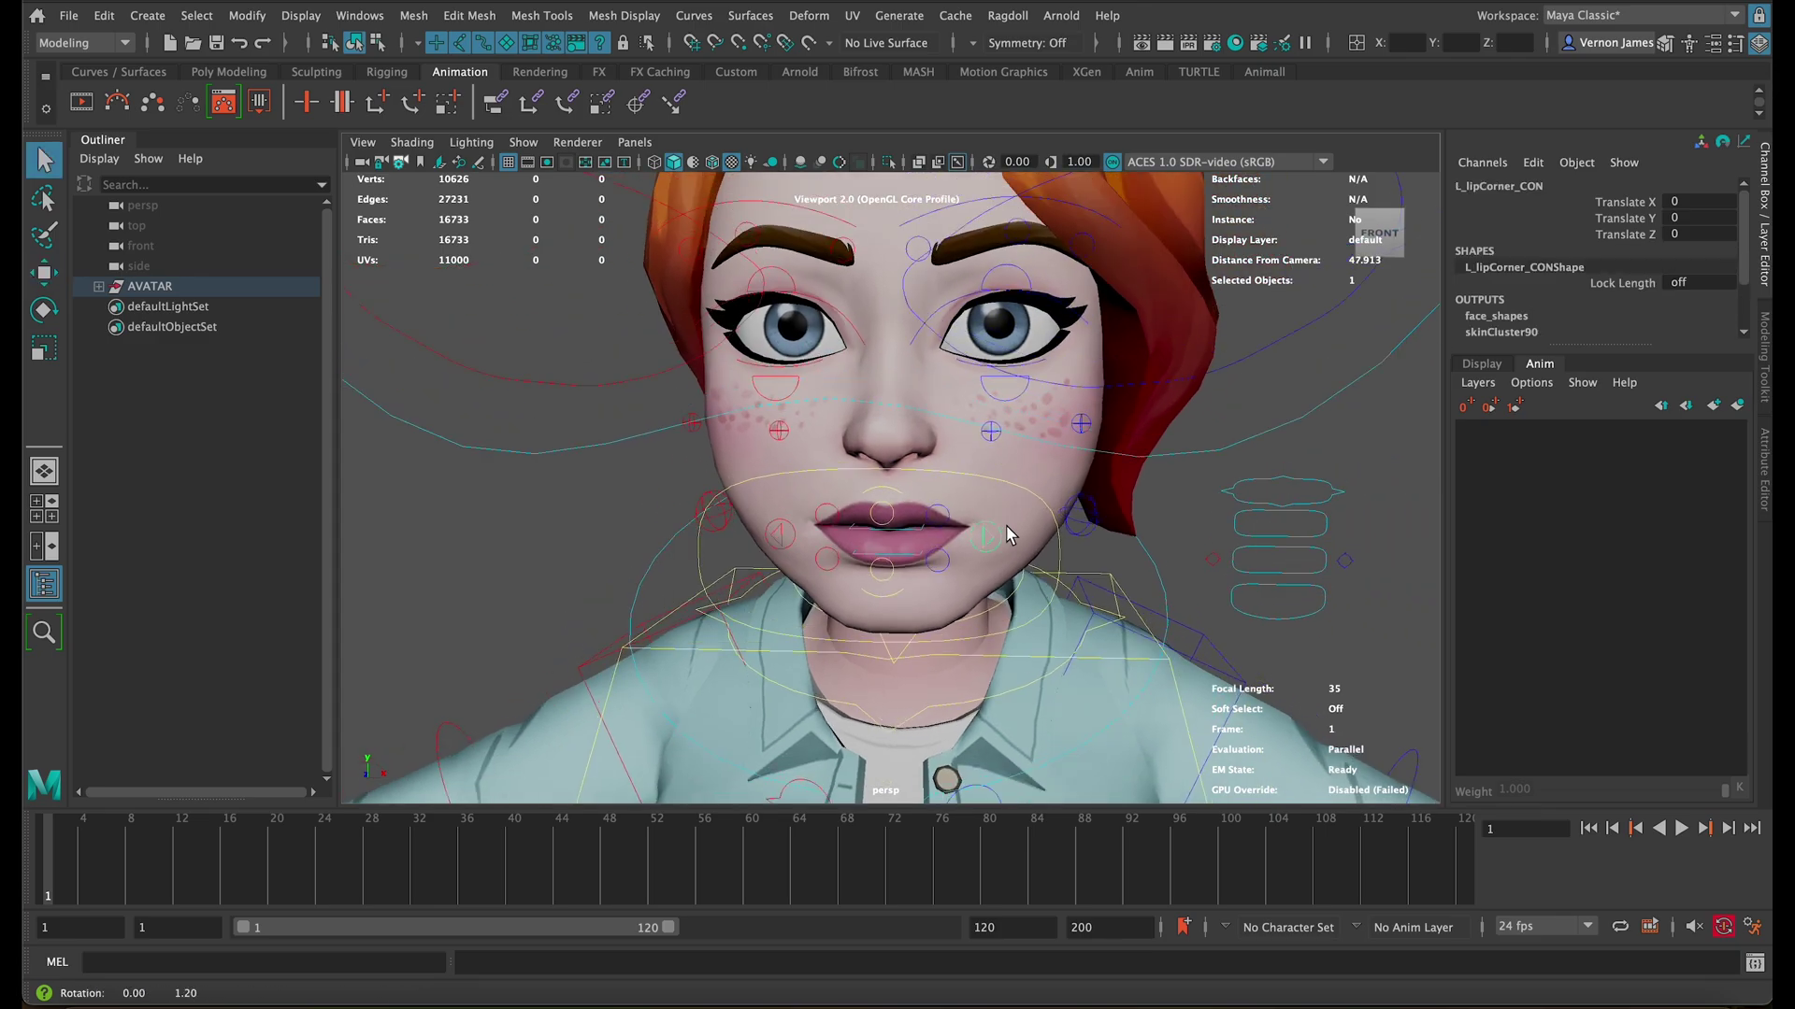
pyautogui.scroll(-2, 1021, 540)
pyautogui.scroll(-2, 1013, 568)
pyautogui.press('w')
pyautogui.moveTo(988, 588); pyautogui.dragTo(1002, 564)
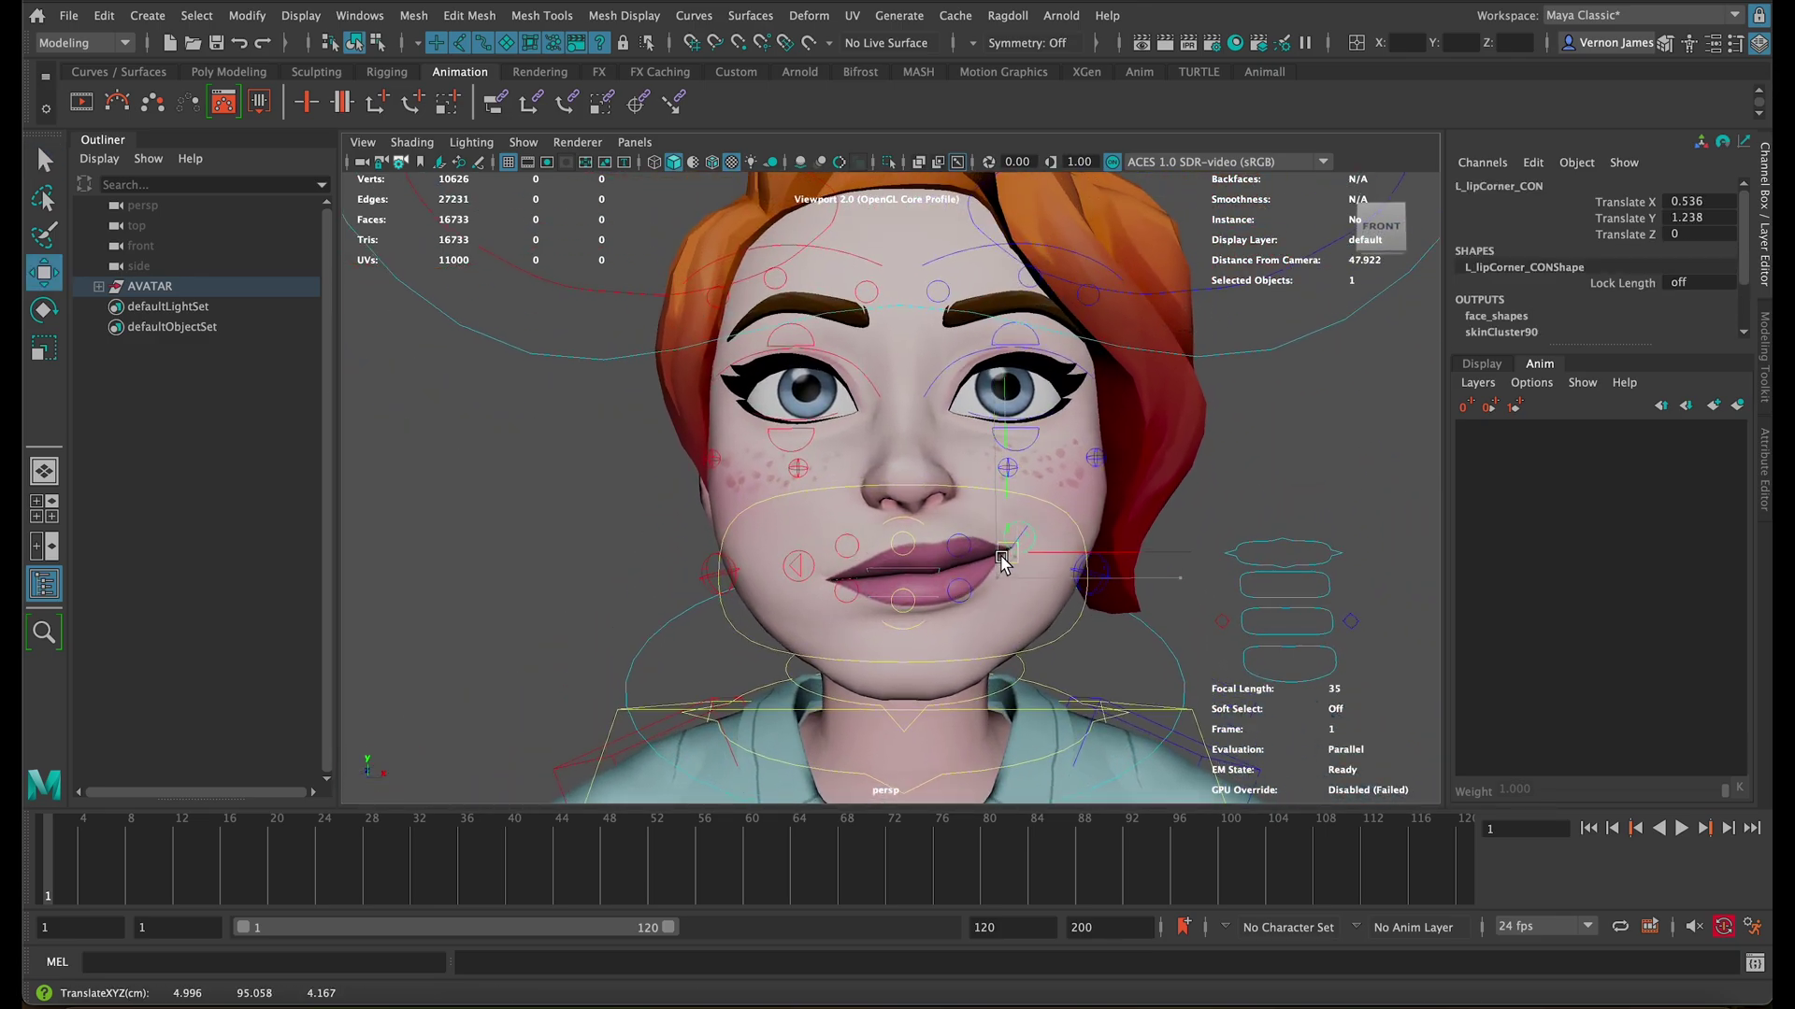
pyautogui.press('q')
pyautogui.click(787, 587)
pyautogui.press('w')
pyautogui.moveTo(786, 587); pyautogui.dragTo(791, 578)
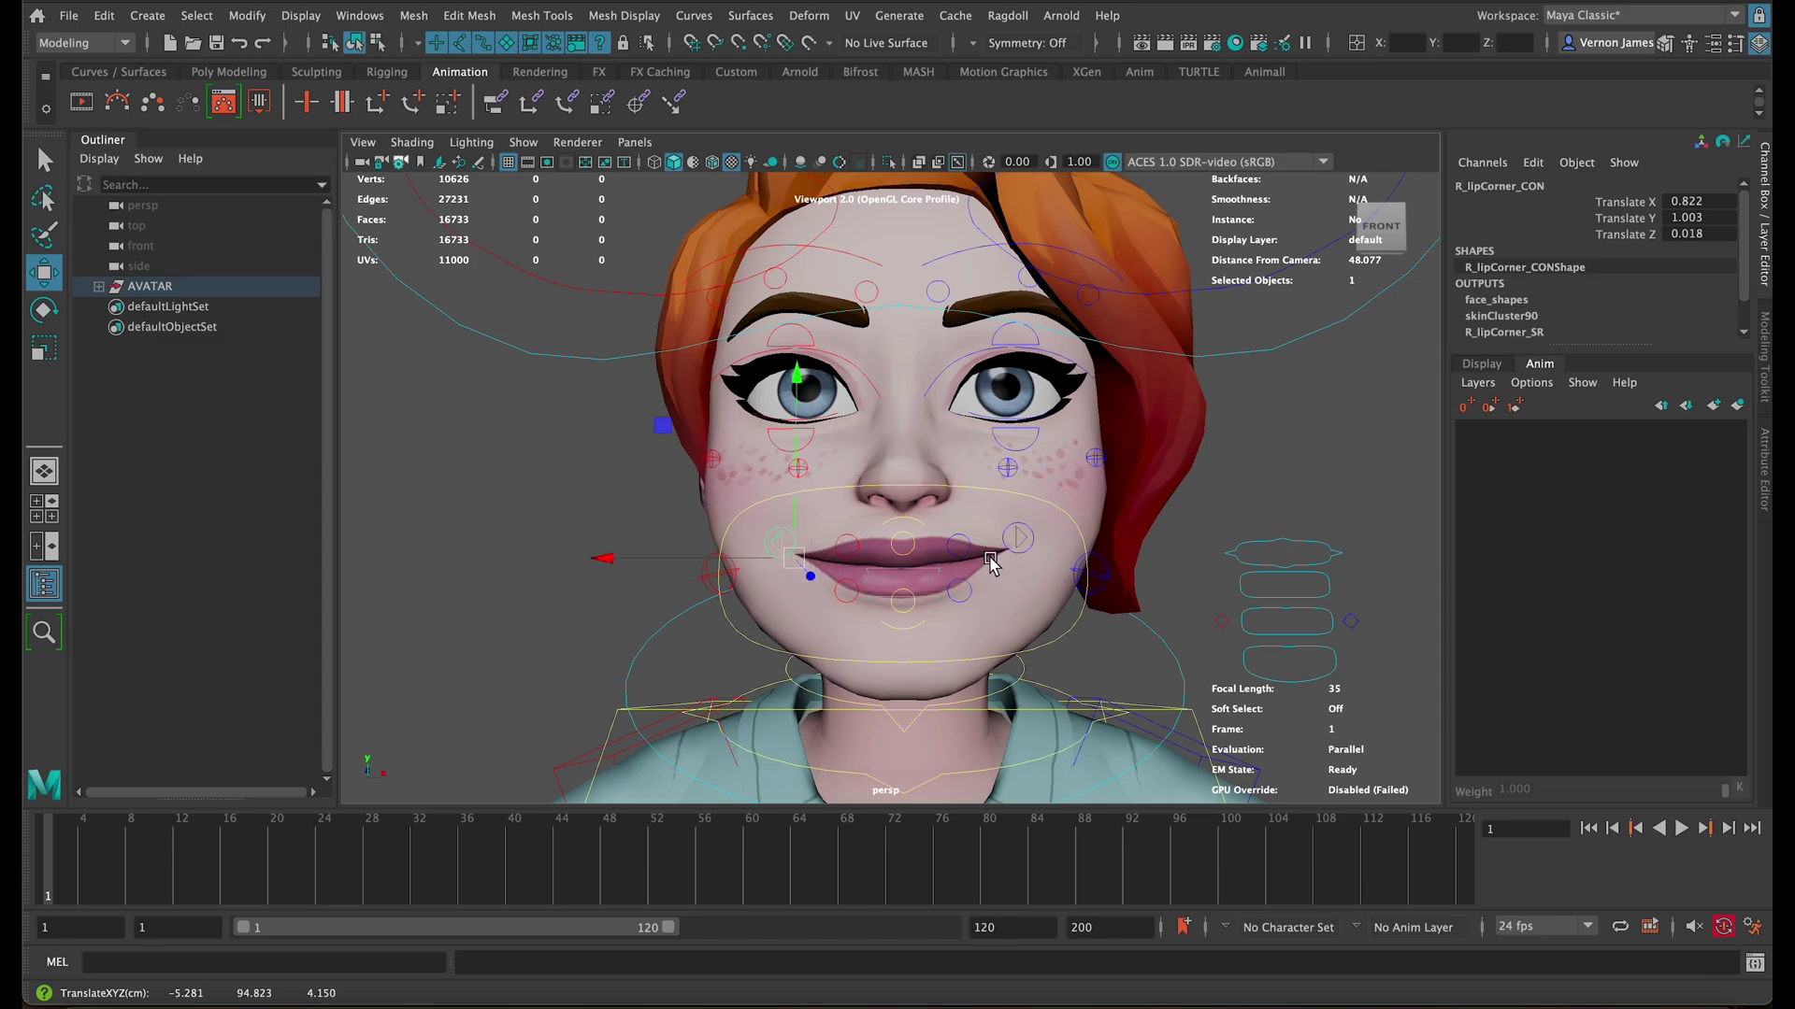
pyautogui.click(991, 563)
pyautogui.moveTo(1033, 562); pyautogui.dragTo(1001, 589)
pyautogui.press('q')
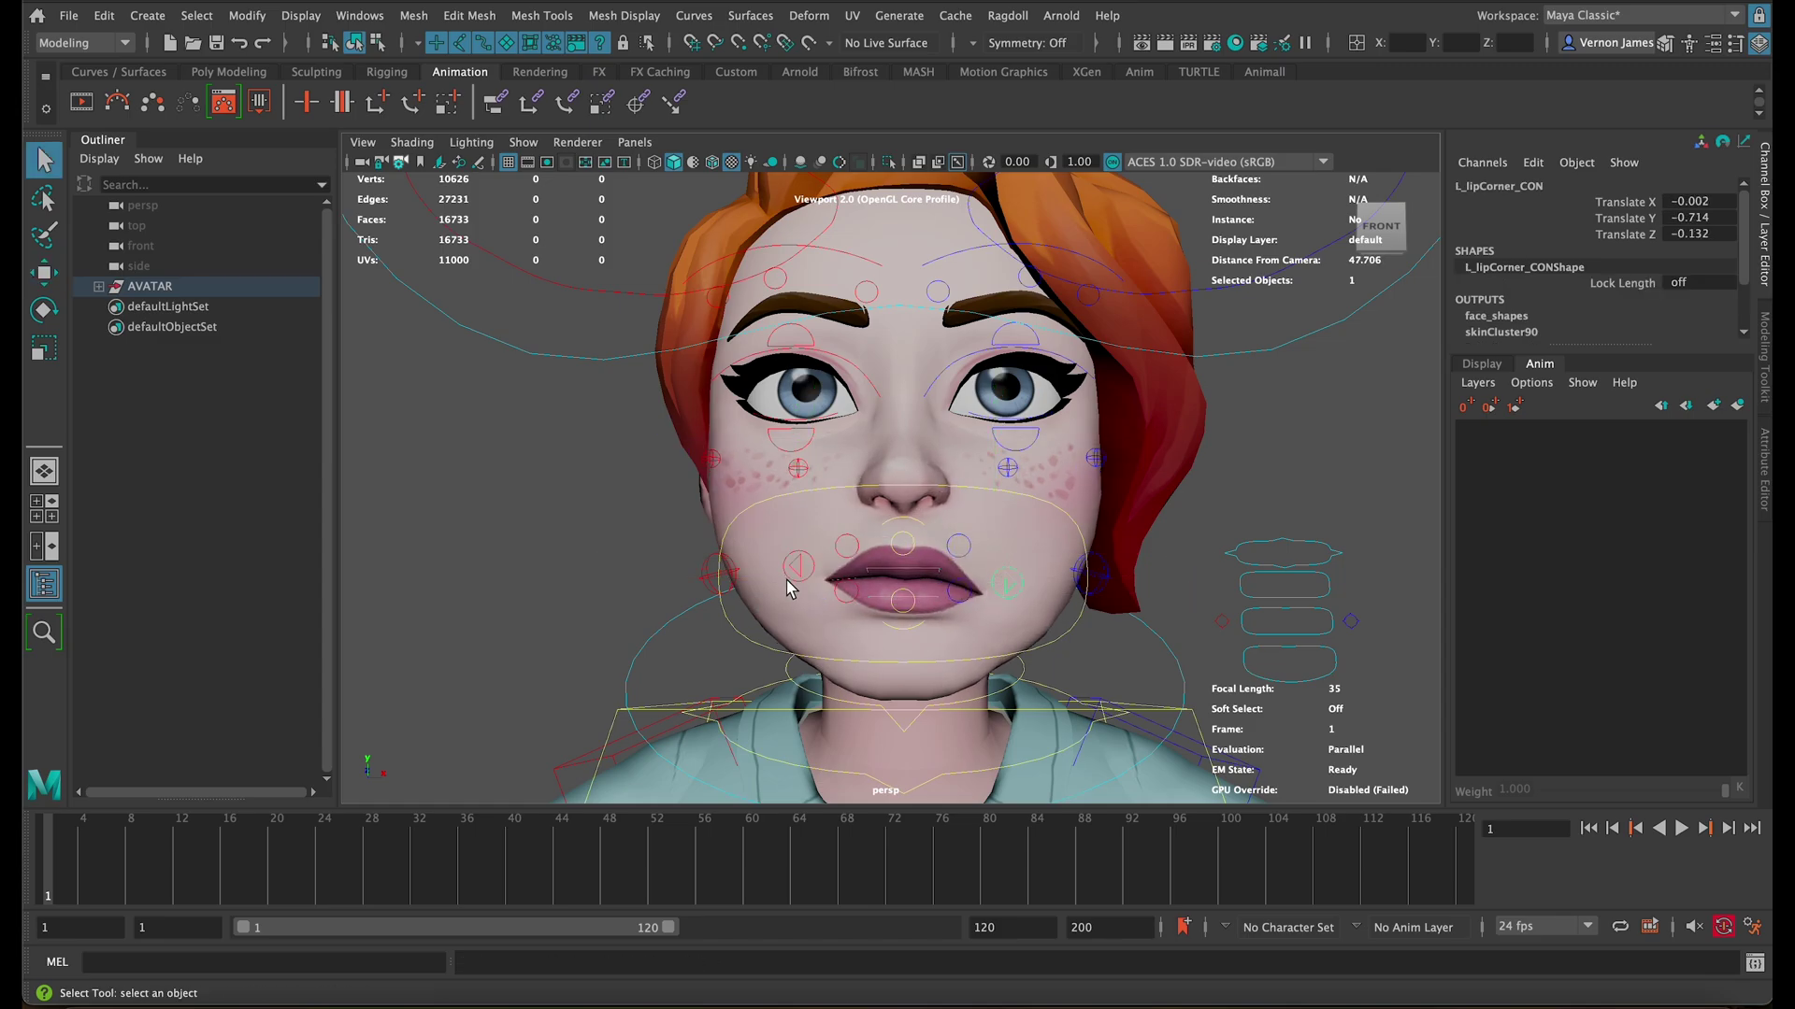
# Step: Select the right and left inner brow controls and undo the brow move
pyautogui.click(787, 586)
pyautogui.press('w')
pyautogui.moveTo(810, 609)
pyautogui.keyDown('alt'); pyautogui.mouseDown()
pyautogui.moveTo(912, 401)
pyautogui.moveTo(897, 368)
pyautogui.moveTo(937, 360)
pyautogui.mouseUp(); pyautogui.keyUp('alt')
pyautogui.press('q')
pyautogui.click(902, 389)
pyautogui.press('w')
pyautogui.press('q')
pyautogui.click(930, 367)
pyautogui.press('w')
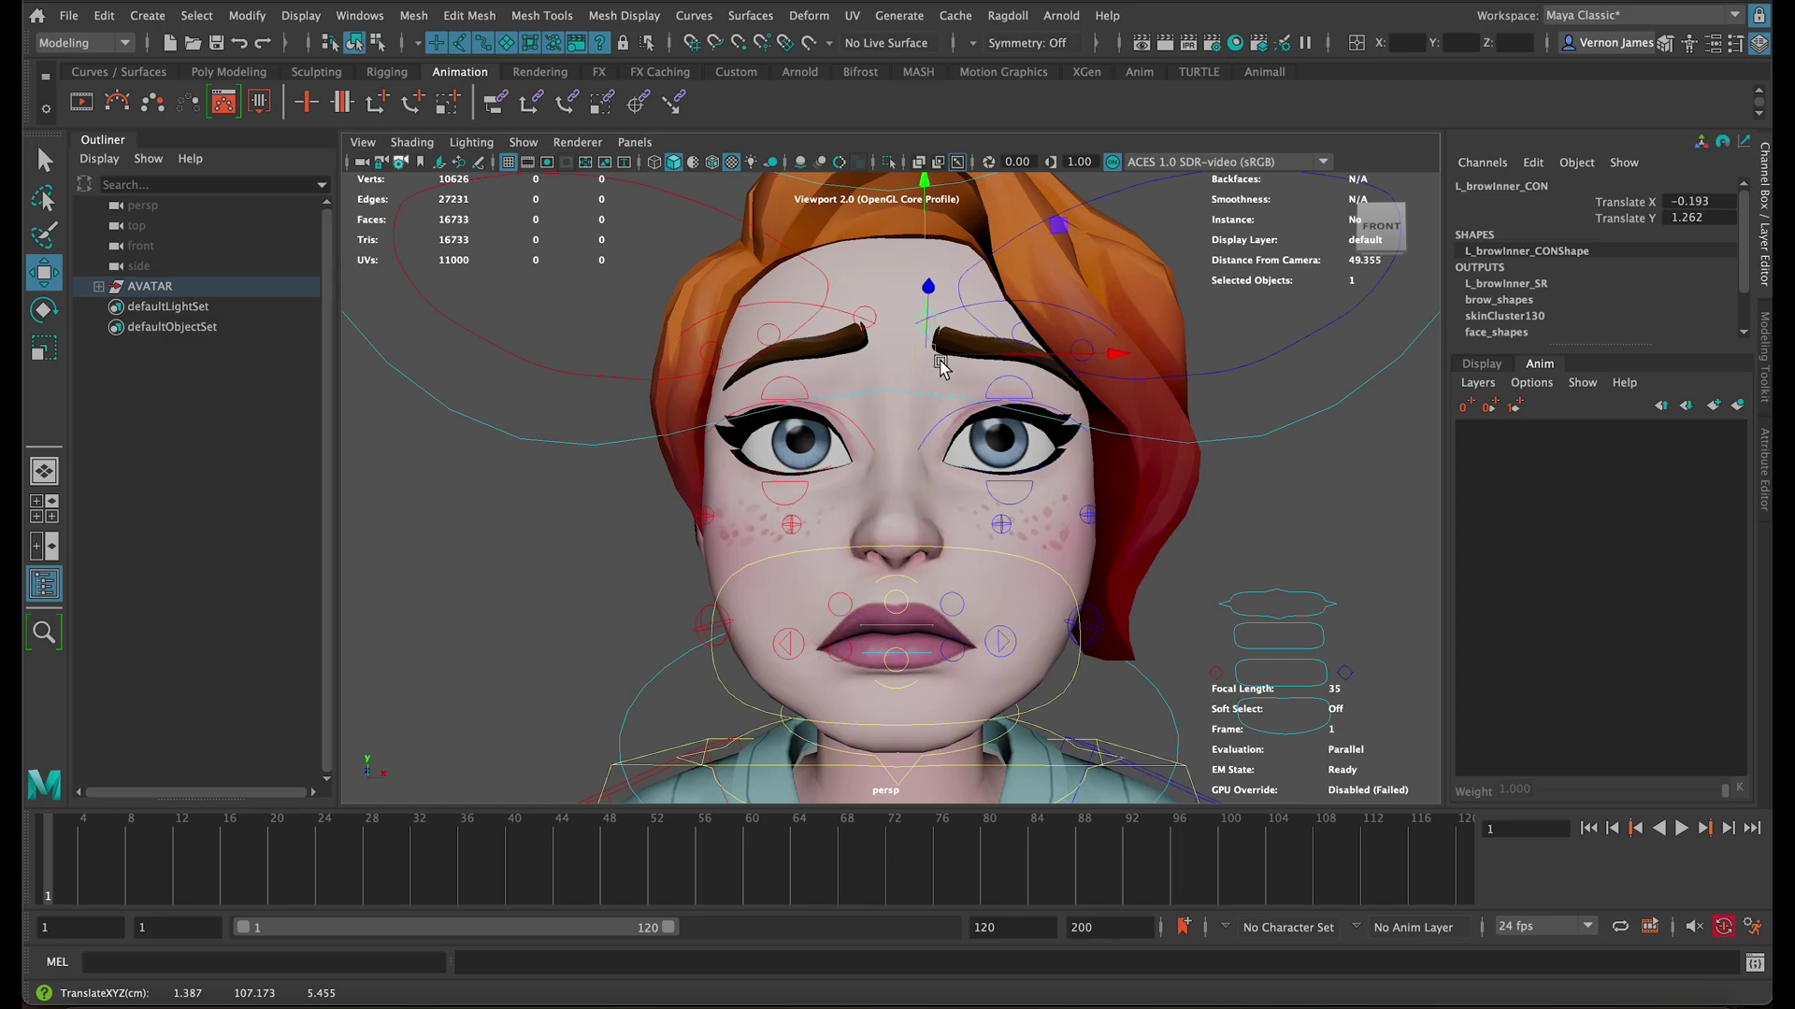
pyautogui.hotkey('ctrl', 'z')
pyautogui.hotkey('ctrl', 'z')
pyautogui.hotkey('ctrl', 'z')
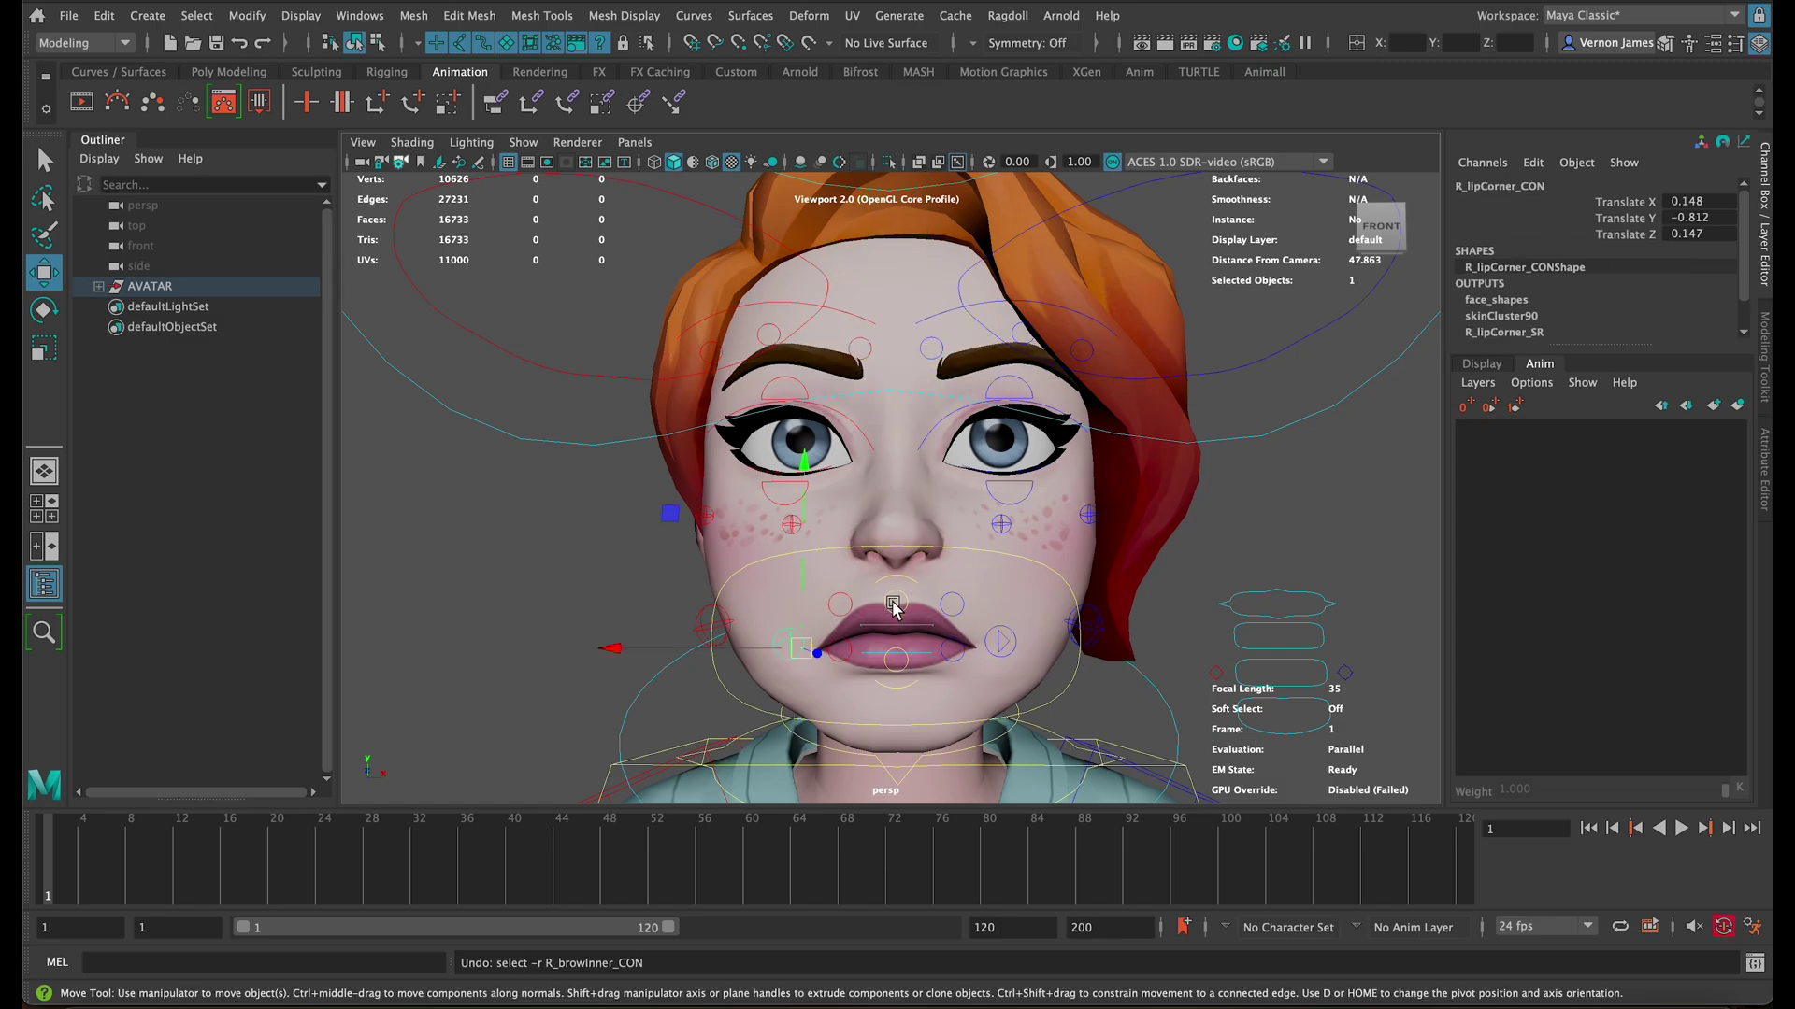
pyautogui.scroll(-3, 1133, 613)
pyautogui.scroll(-2, 1133, 613)
pyautogui.scroll(-3, 1079, 421)
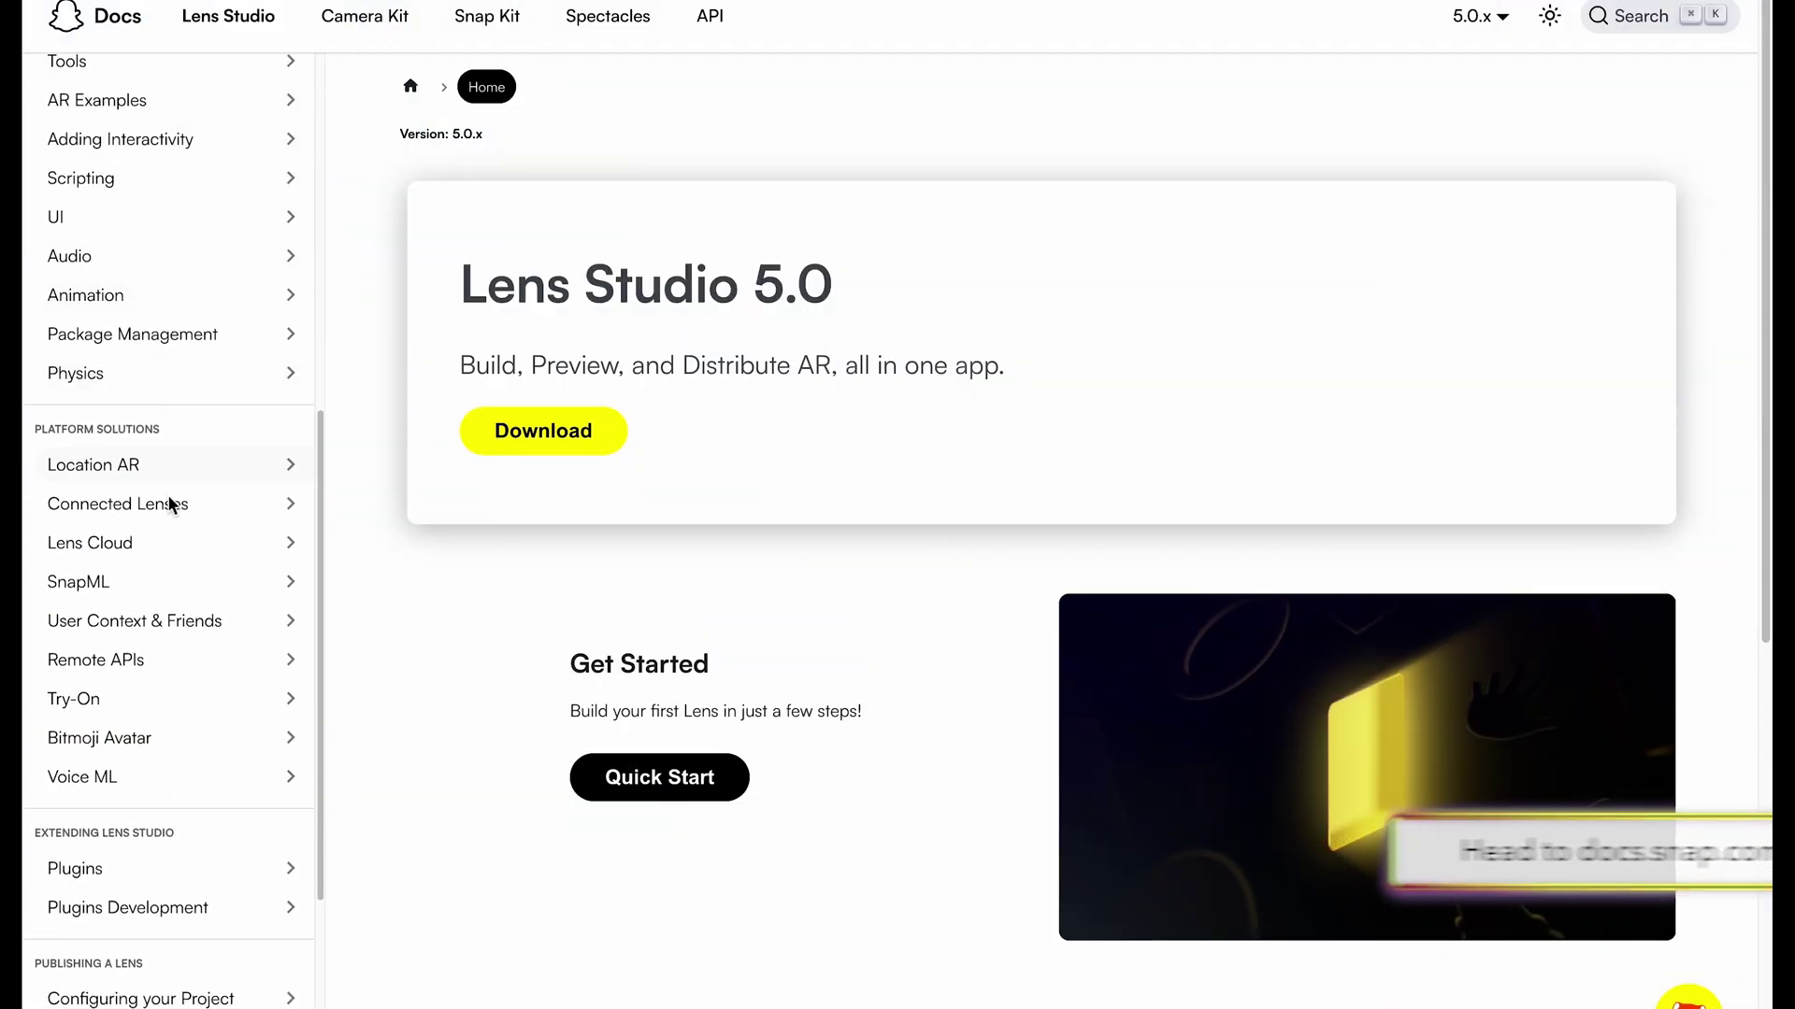
# Step: Open the Animating Bitmoji 3D article and download the Full Rig for Autodesk Maya
pyautogui.click(171, 746)
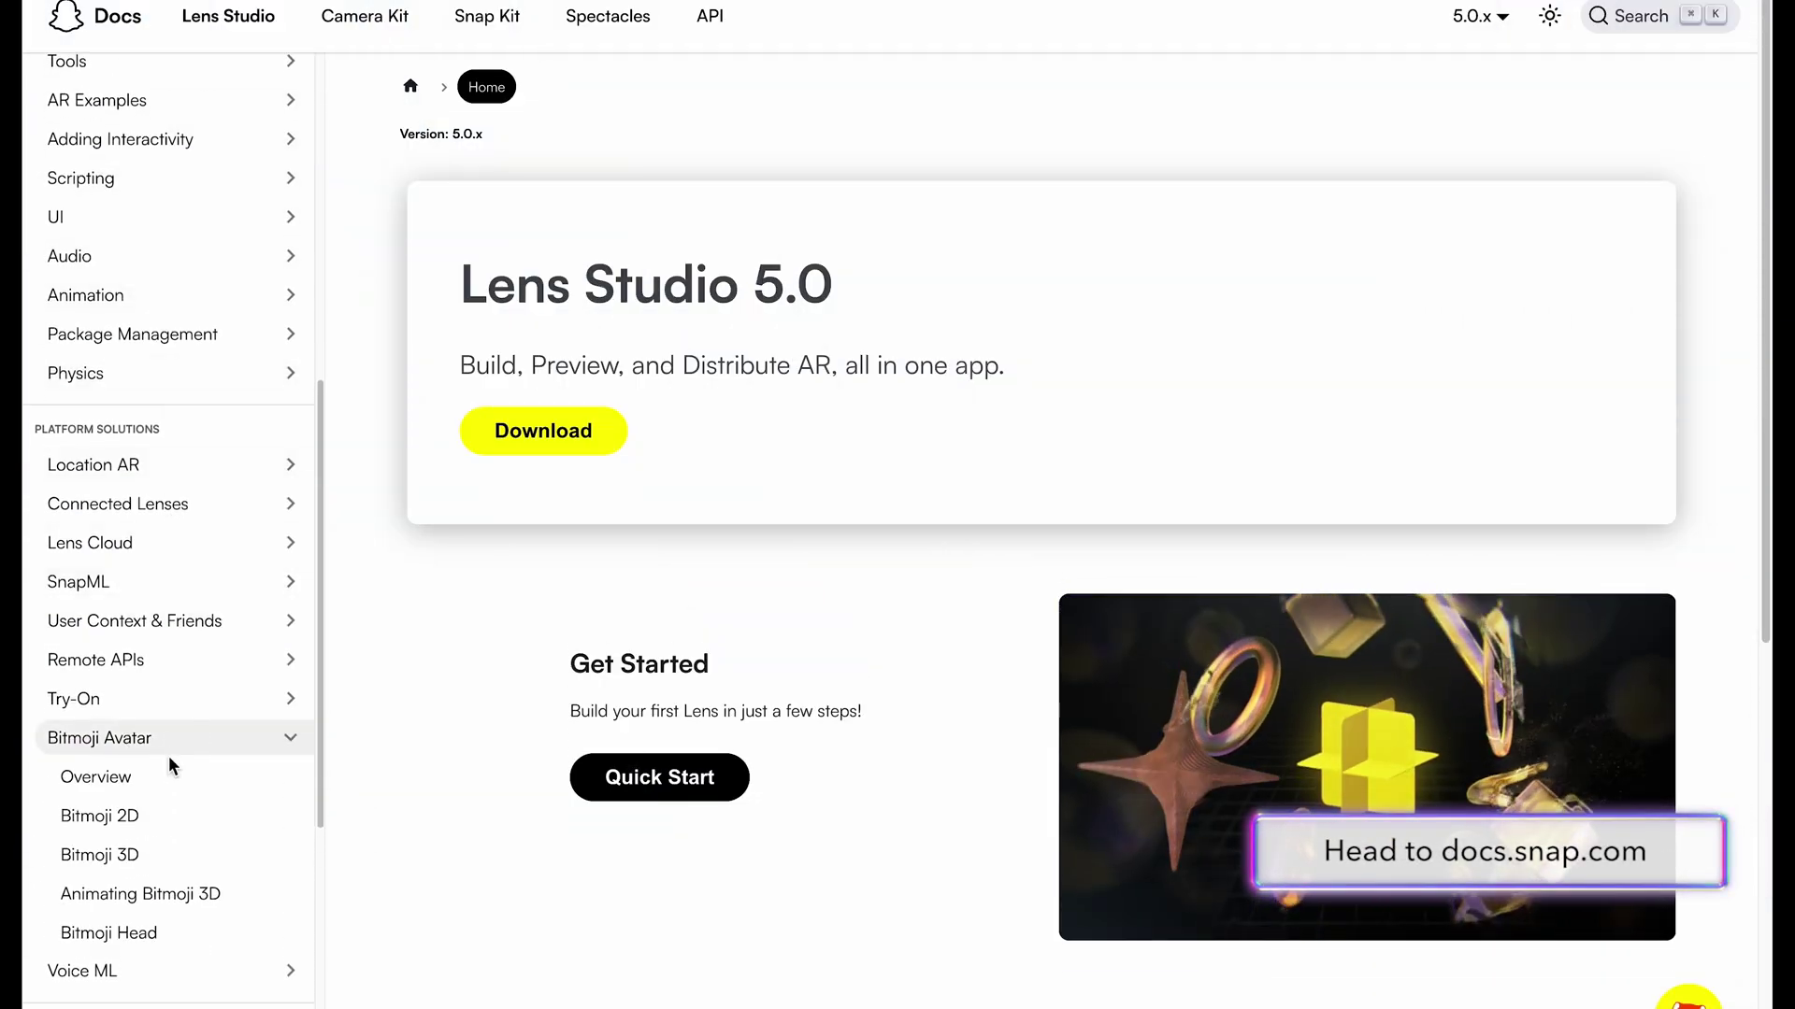
pyautogui.click(181, 895)
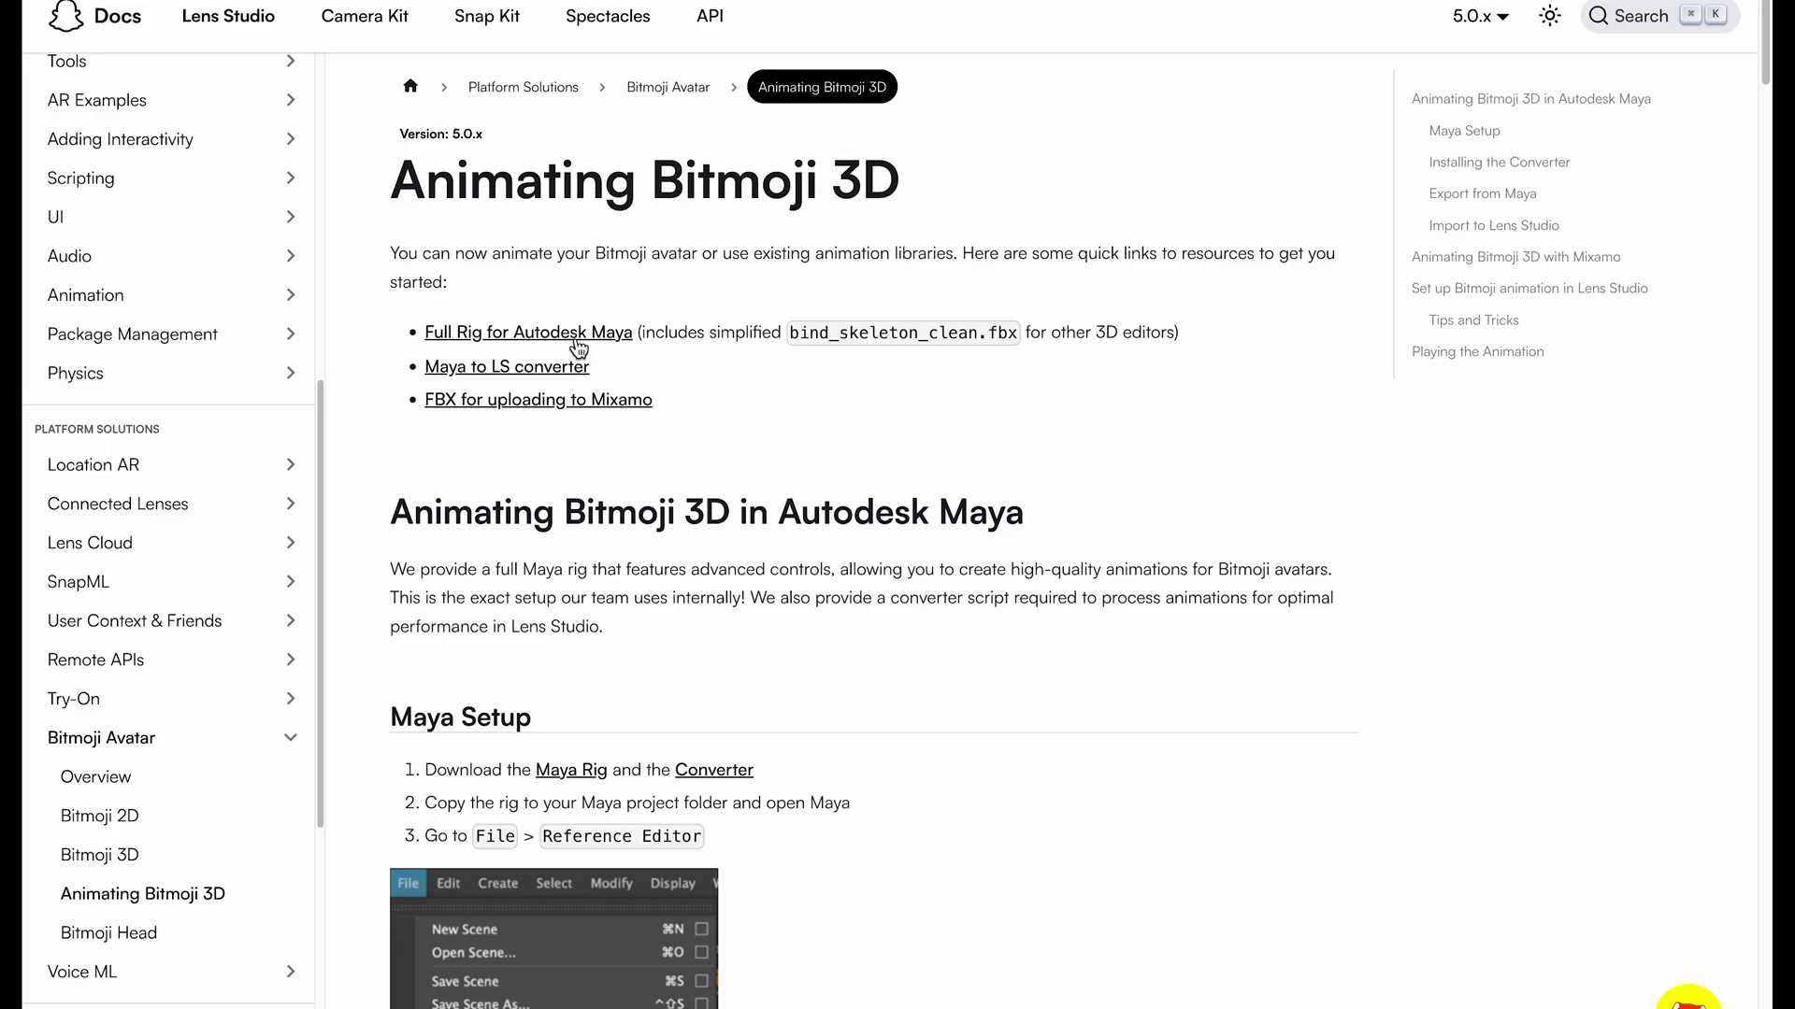
pyautogui.click(574, 345)
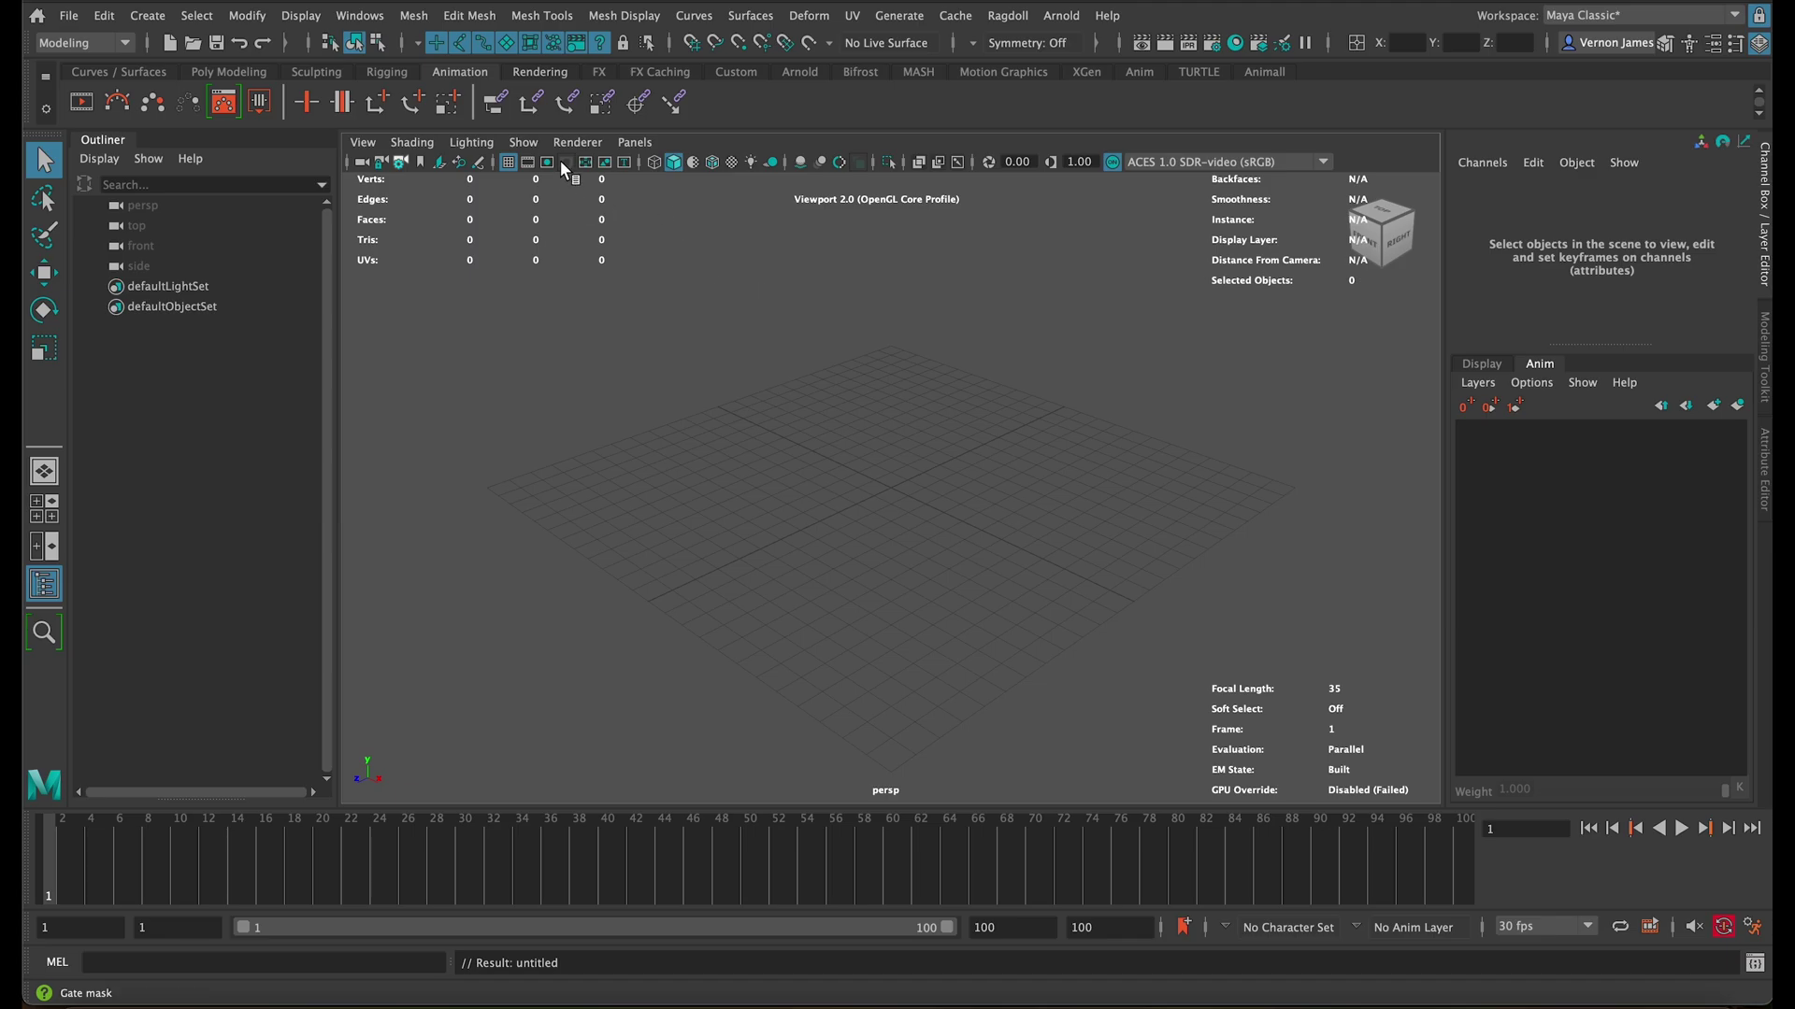
# Step: Open the Reference Editor and locate the downloaded rig folder
pyautogui.click(69, 15)
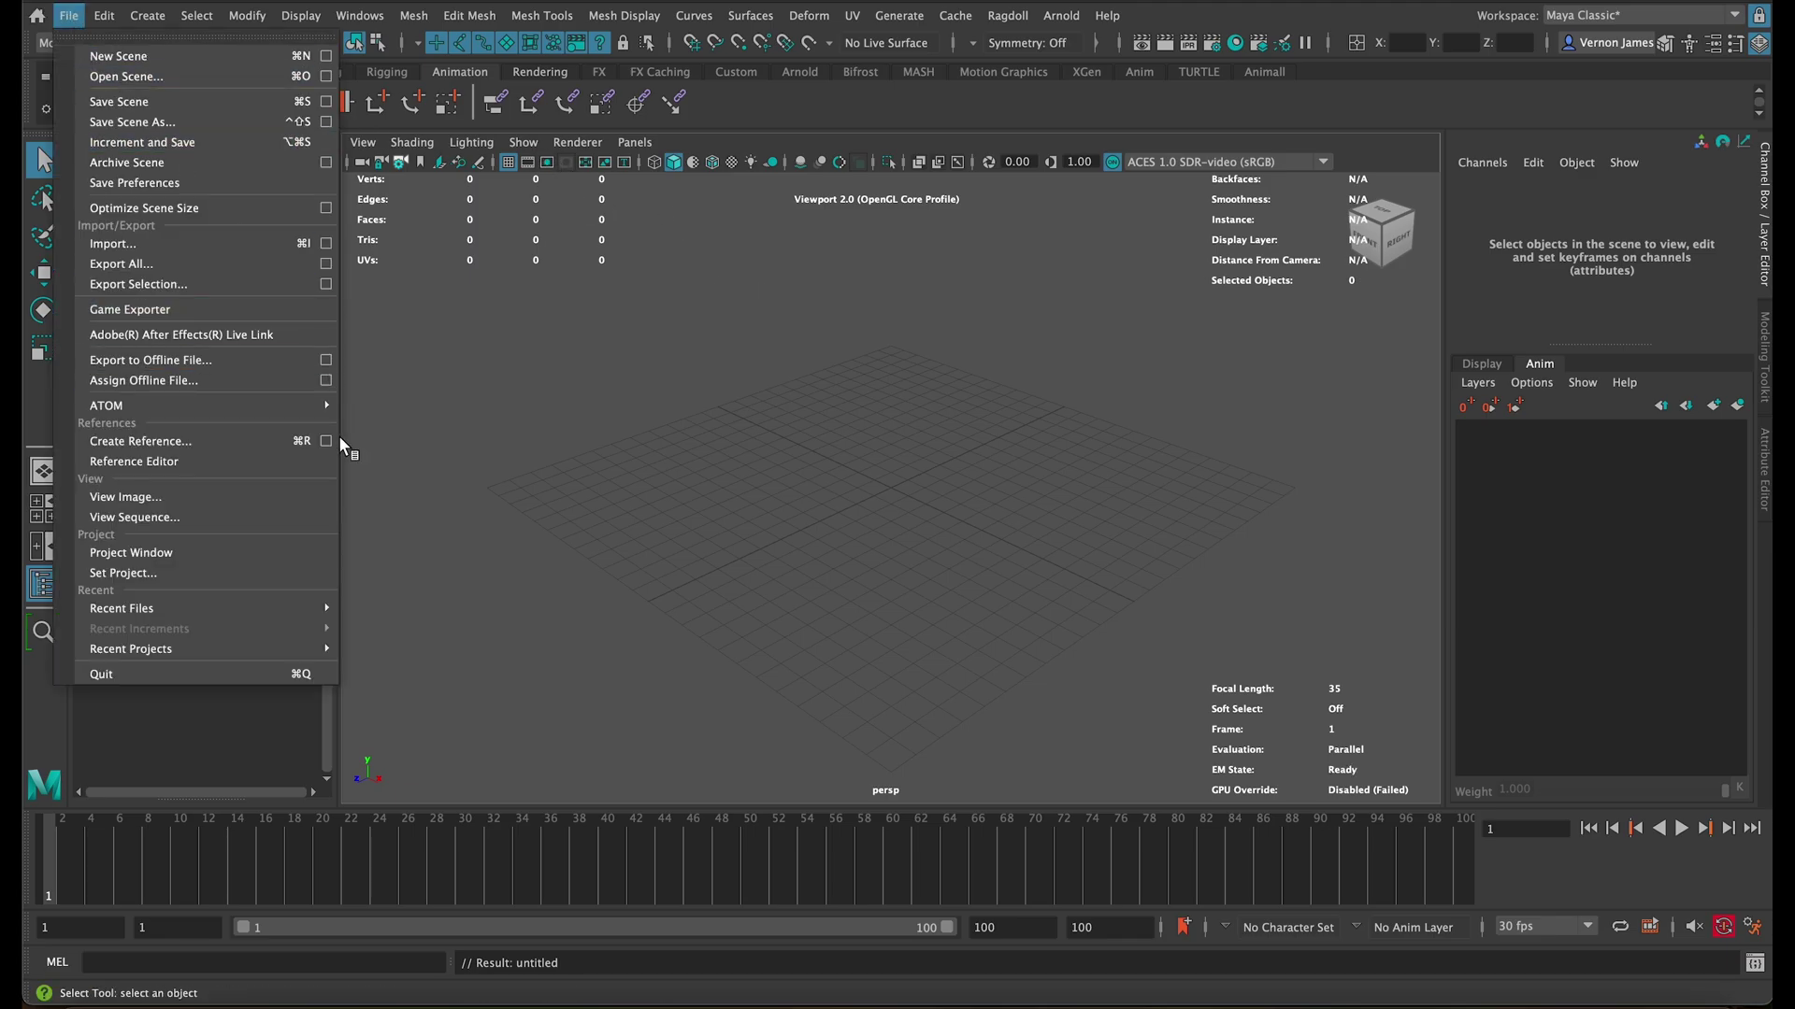
pyautogui.click(285, 464)
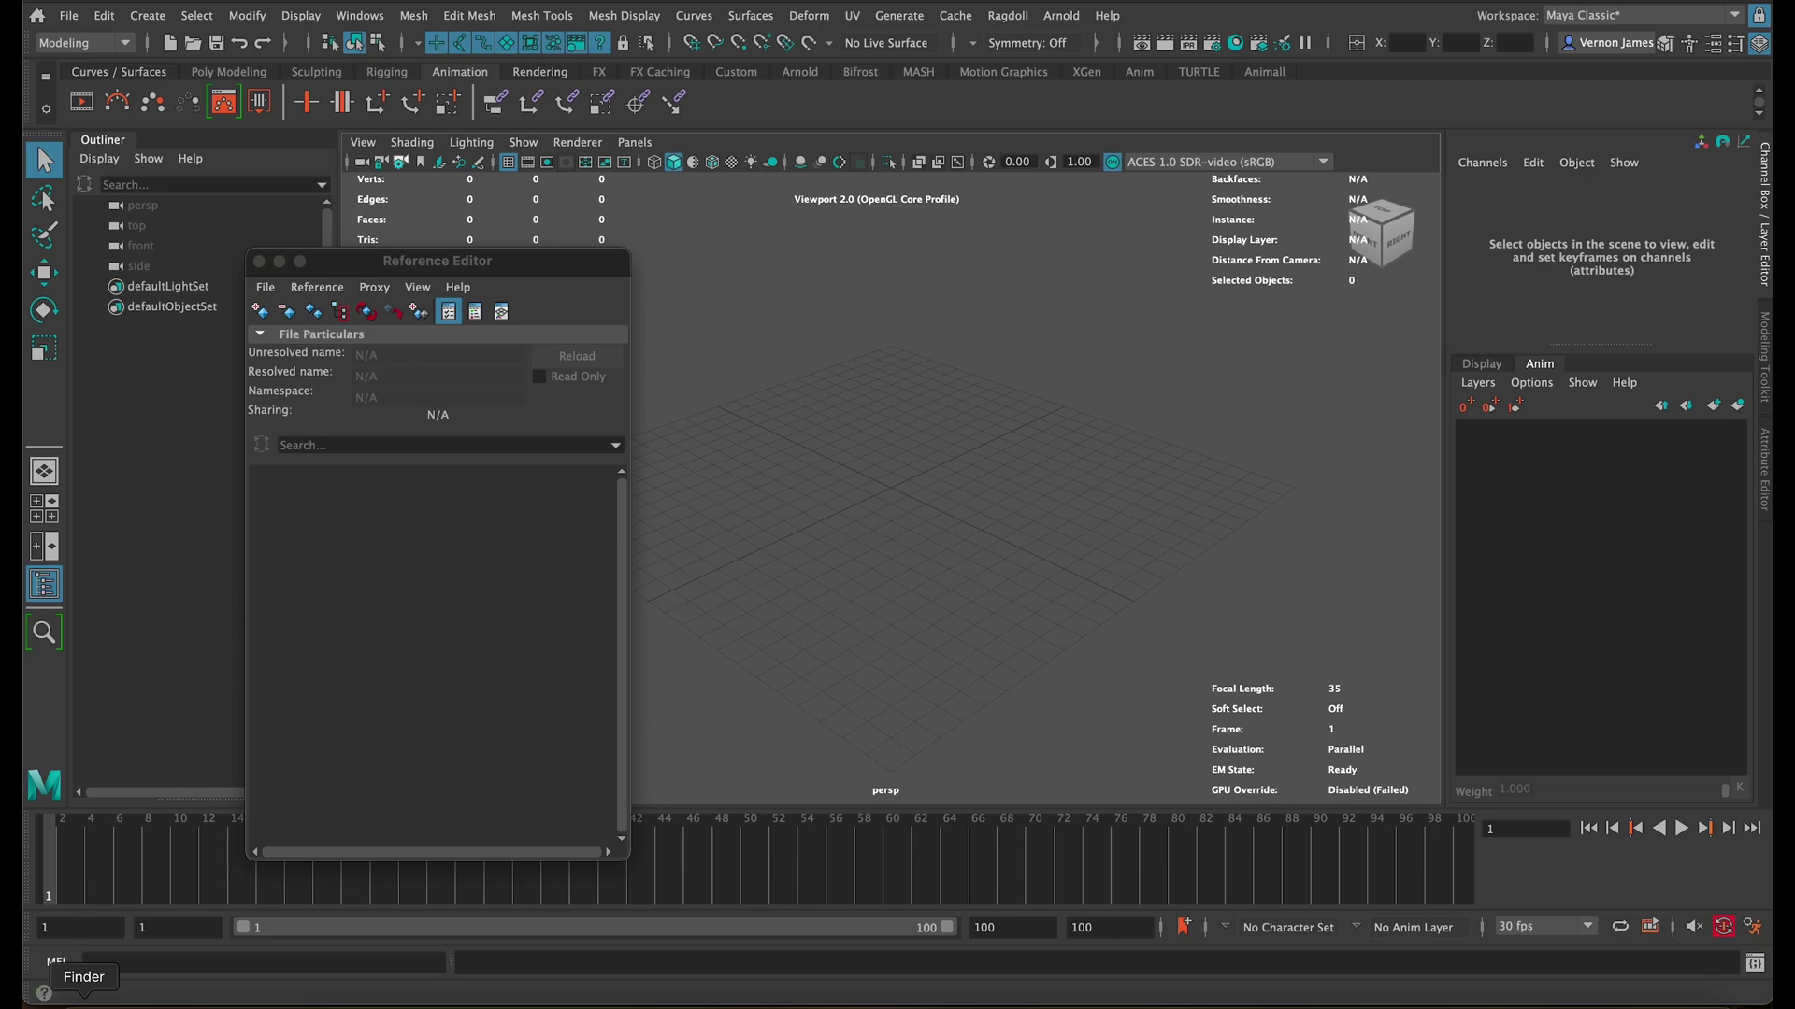
pyautogui.click(85, 1004)
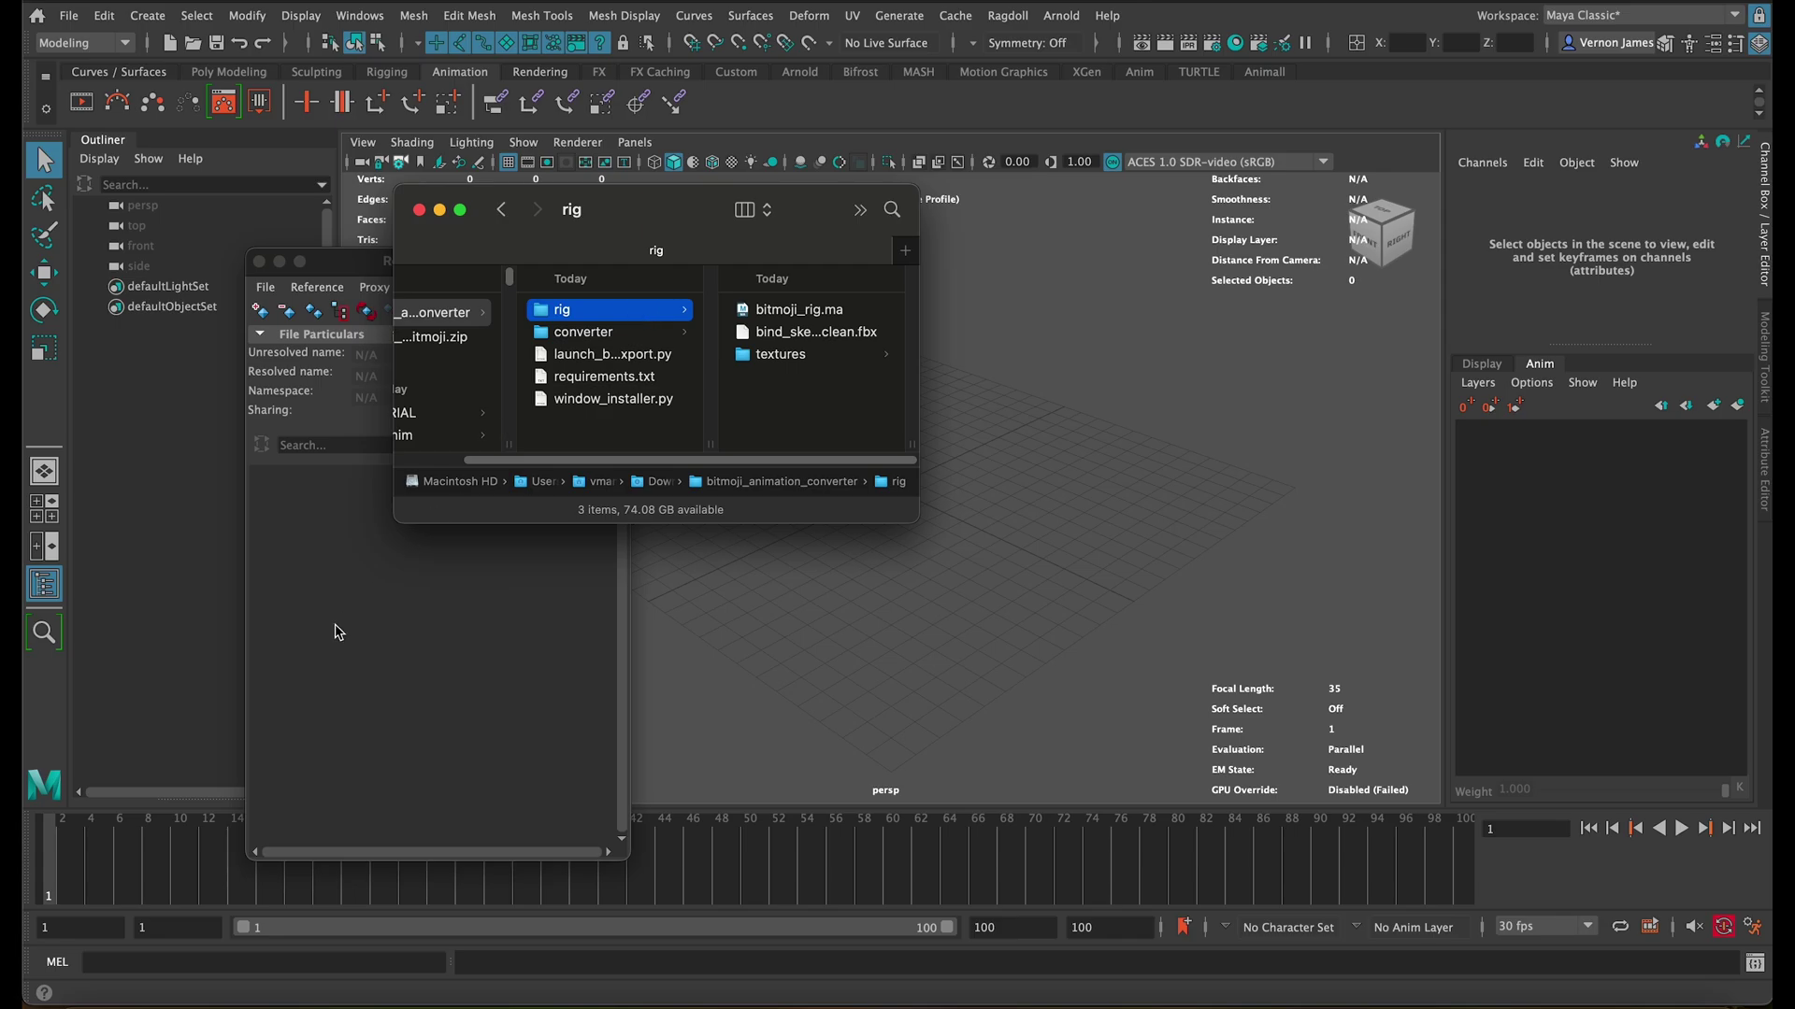
pyautogui.click(334, 633)
# Step: Create a reference to bitmoji_rig.ma from the pasted rig folder path
pyautogui.click(258, 310)
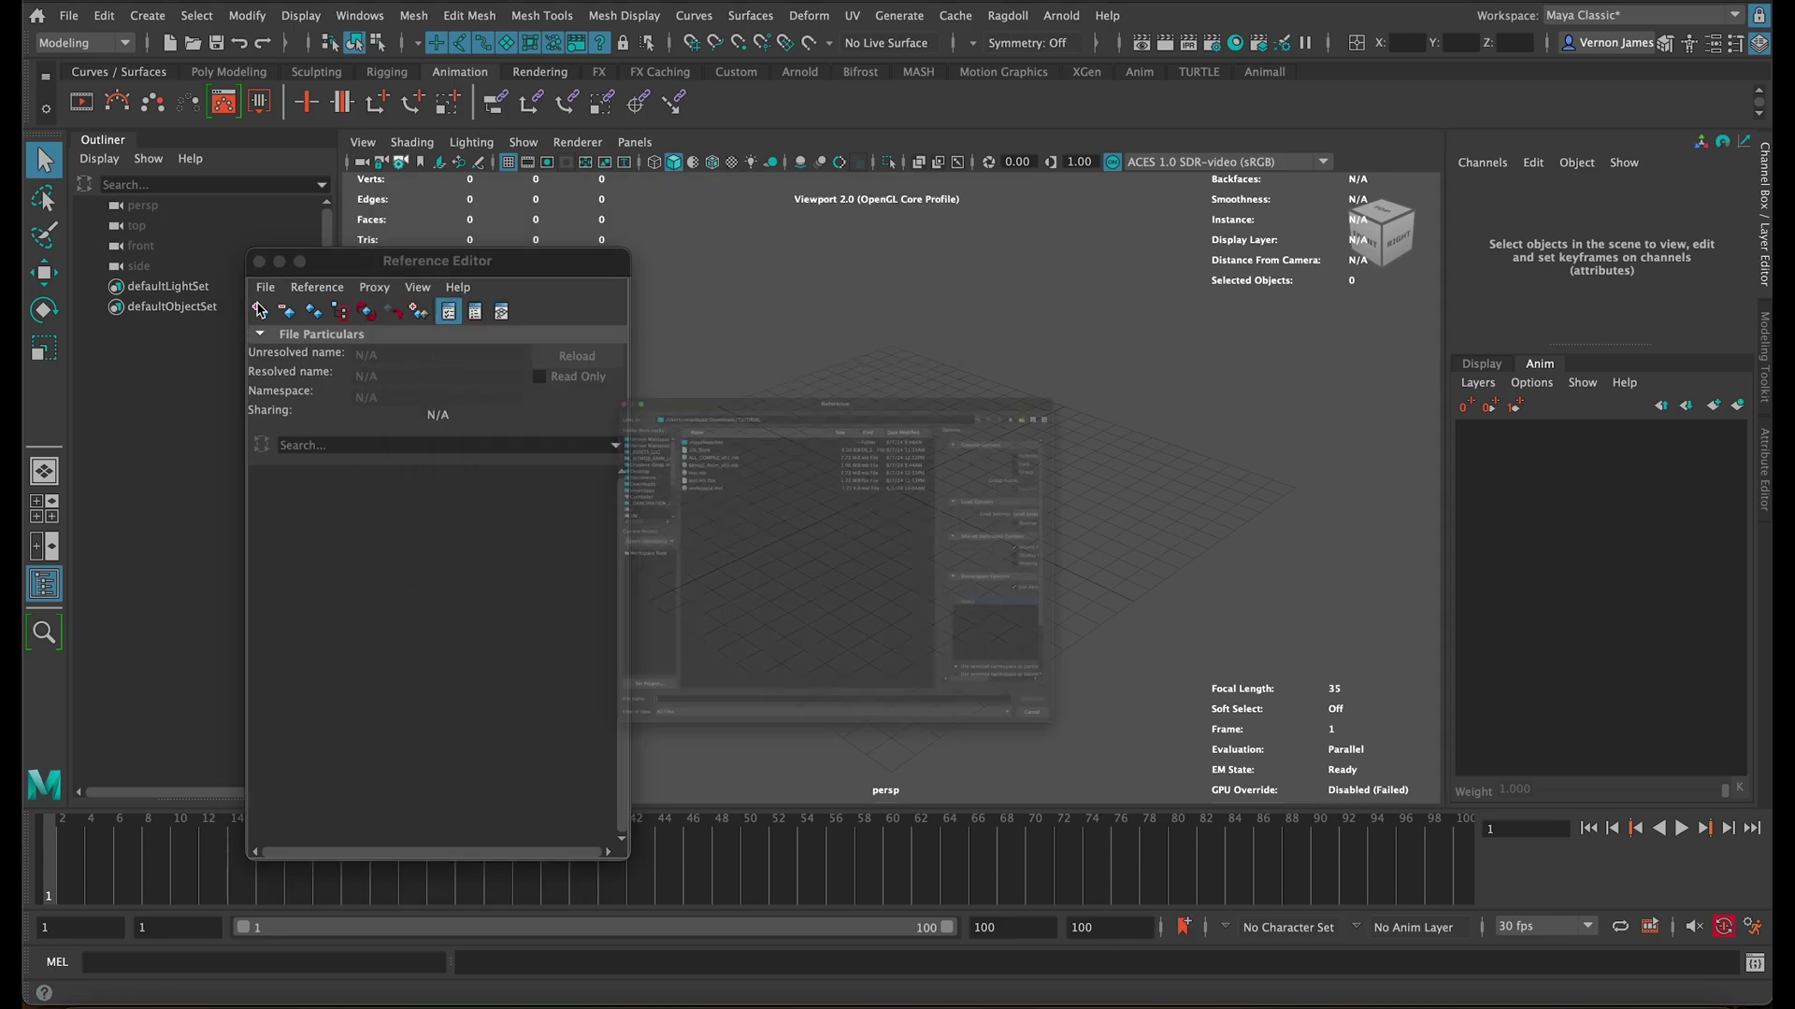
pyautogui.click(747, 227)
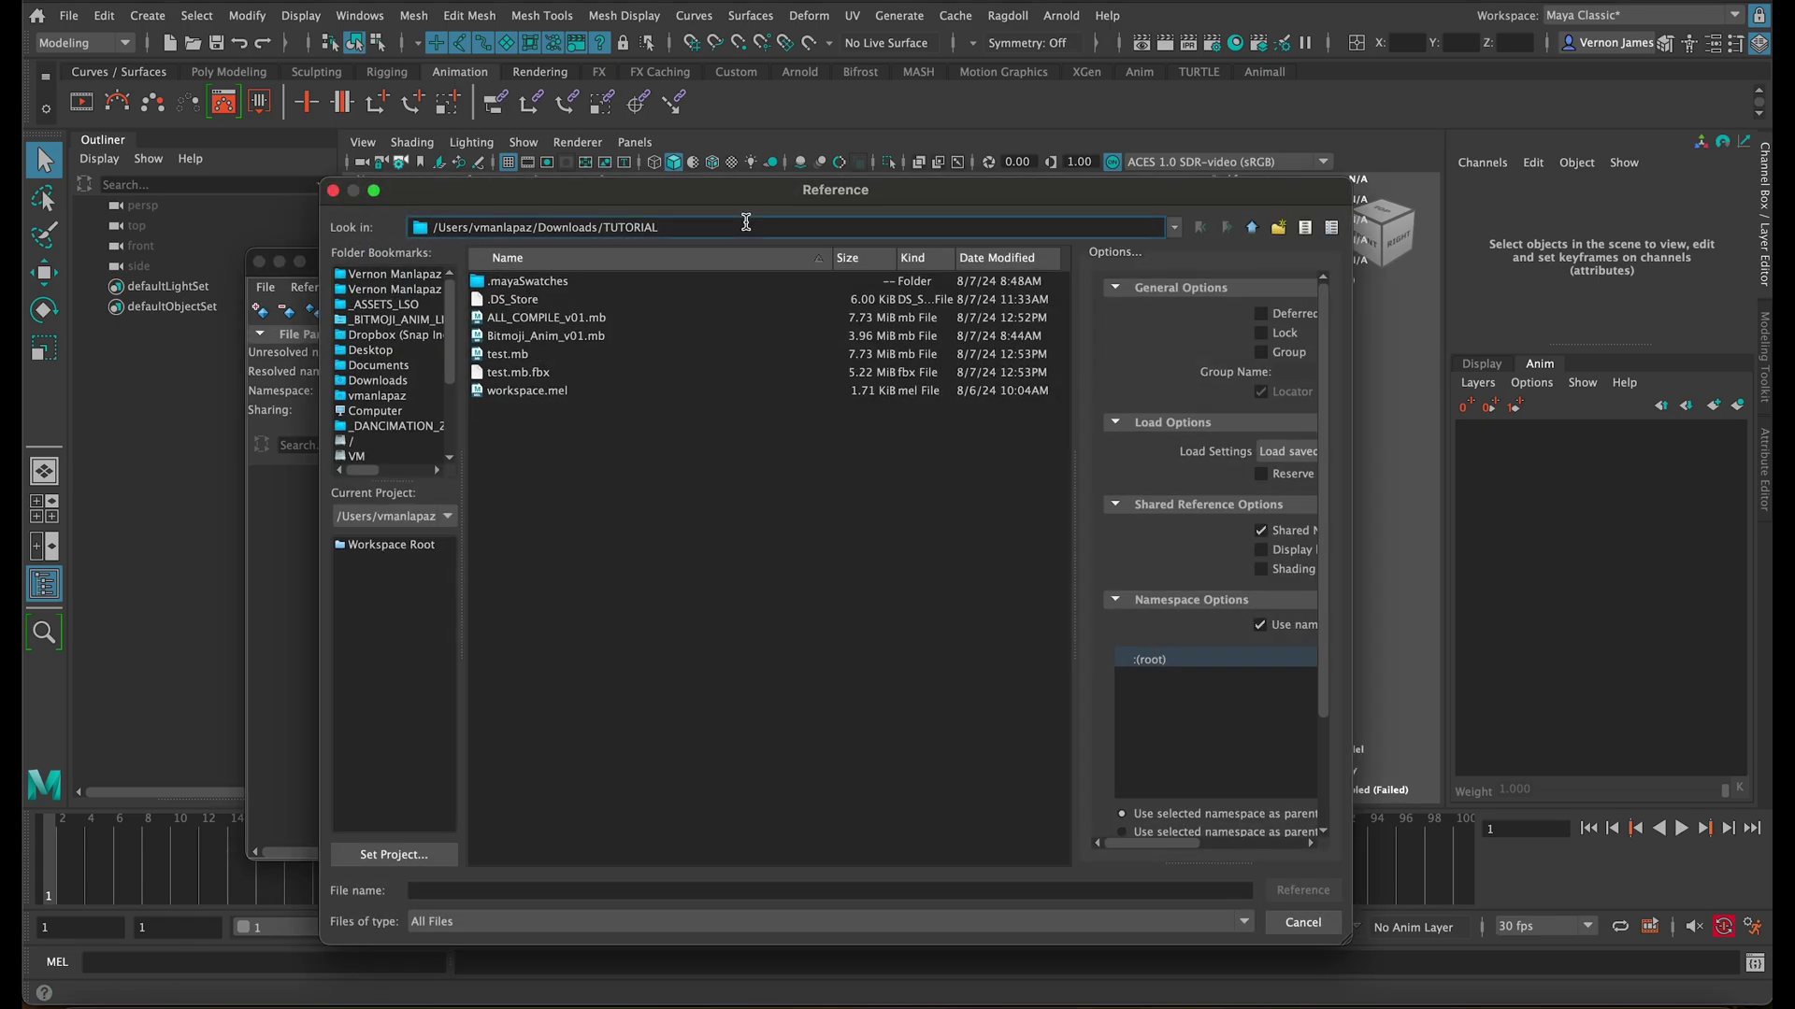
pyautogui.write('/Users/vmanlapaz/Downloads/bitmoji_animation_converter/rig')
pyautogui.press('Return')
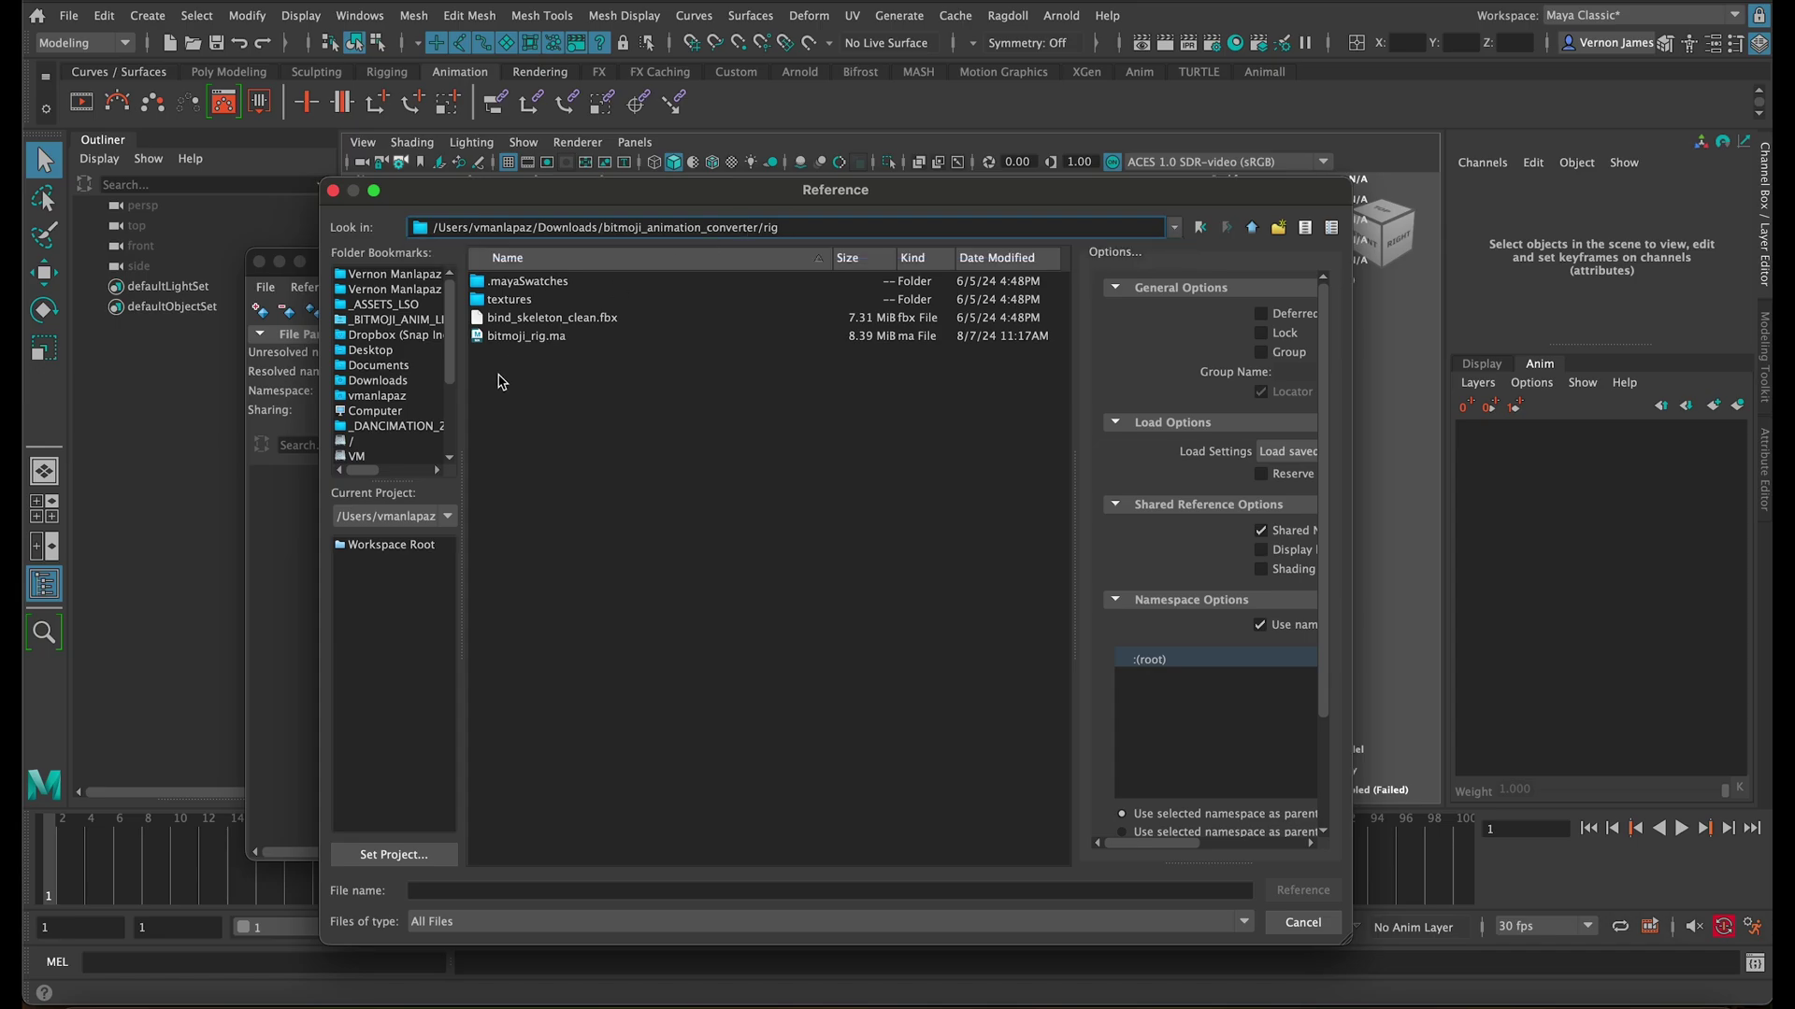
pyautogui.click(558, 339)
pyautogui.doubleClick(559, 343)
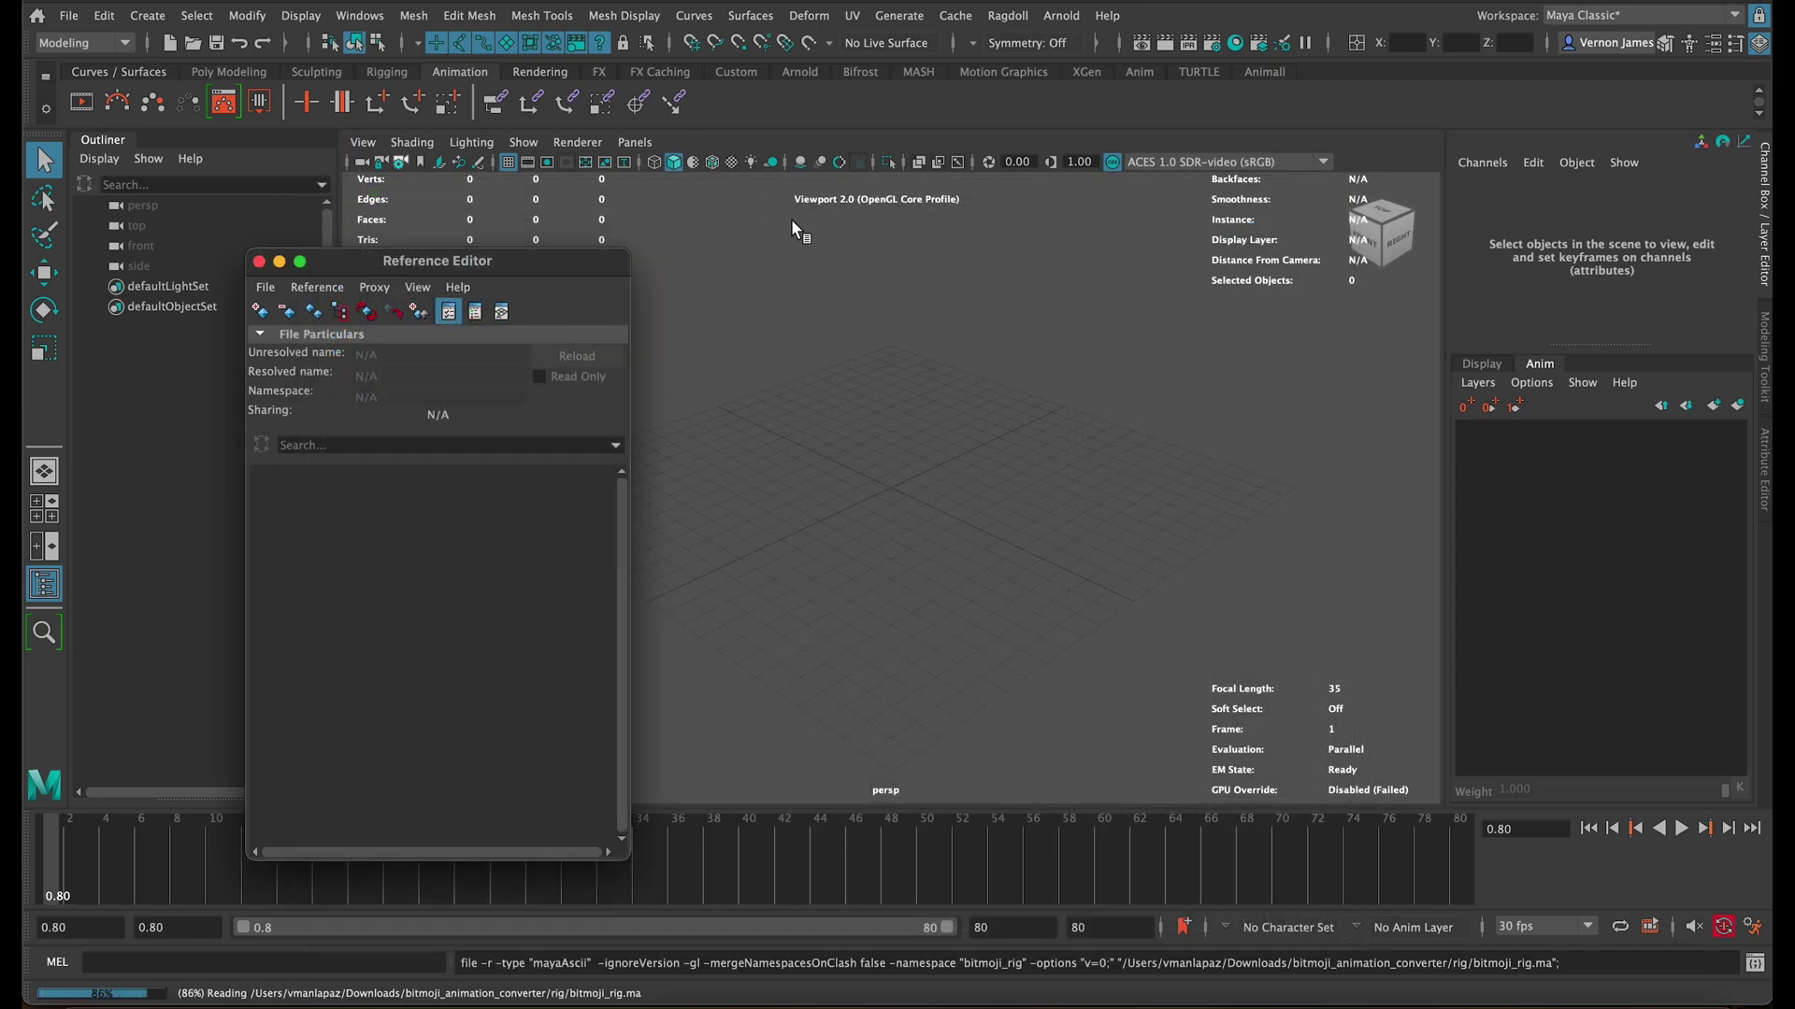
pyautogui.scroll(-3, 960, 531)
pyautogui.scroll(-5, 994, 380)
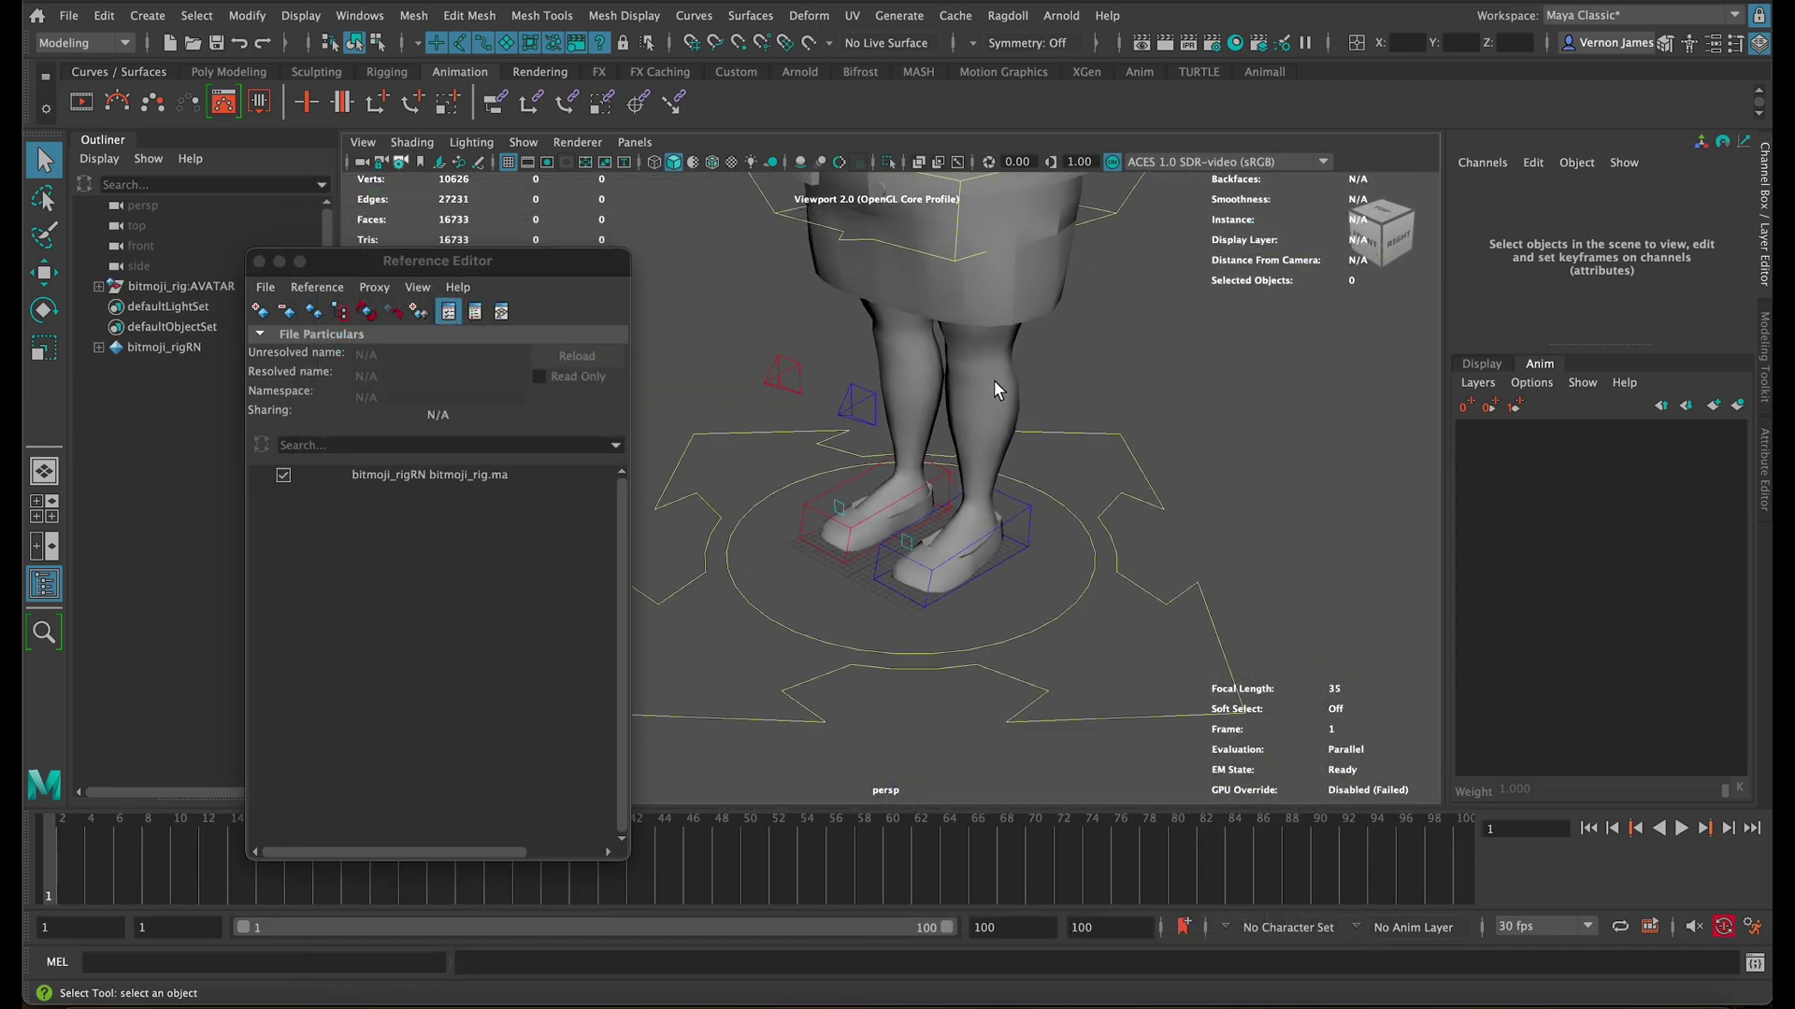
# Step: Show the referenced avatar textured, box-select its controls, then select the spine control
pyautogui.moveTo(994, 381)
pyautogui.keyDown('alt'); pyautogui.mouseDown()
pyautogui.moveTo(1065, 425)
pyautogui.moveTo(1095, 336)
pyautogui.mouseUp(); pyautogui.keyUp('alt')
pyautogui.press('6')
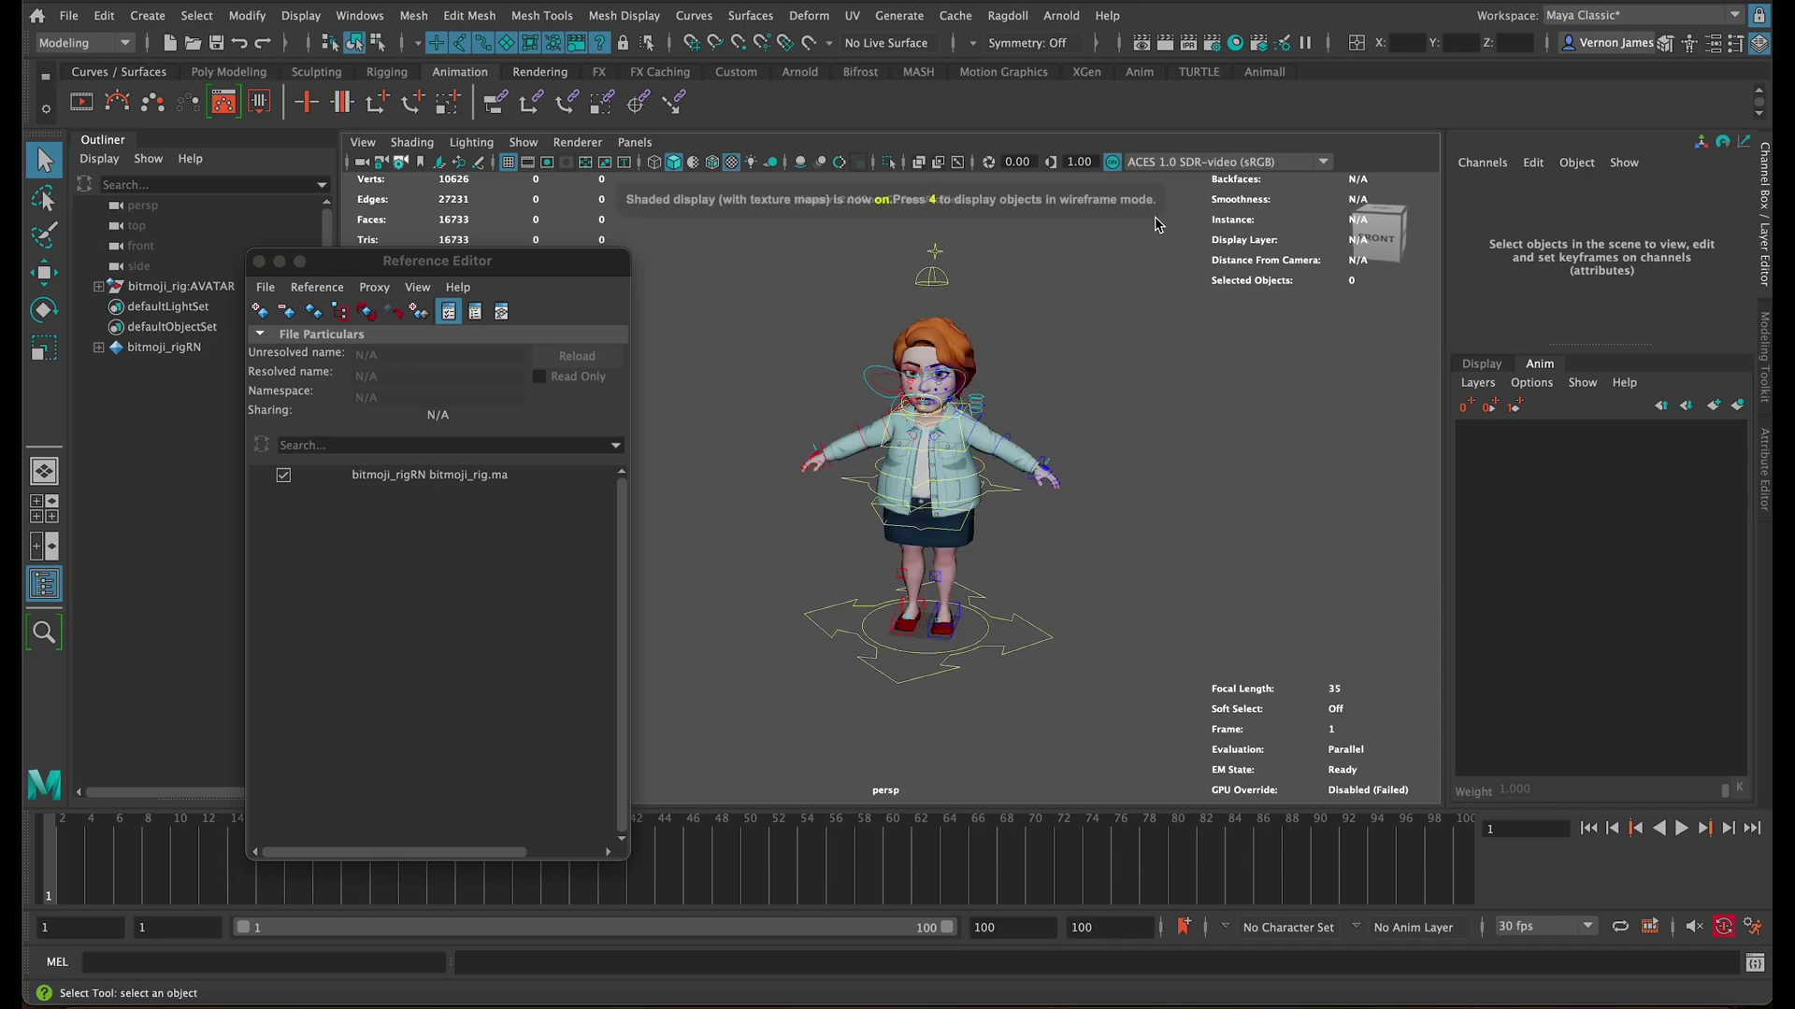
pyautogui.scroll(2, 1076, 423)
pyautogui.scroll(-3, 1077, 423)
pyautogui.moveTo(757, 757); pyautogui.dragTo(1160, 310)
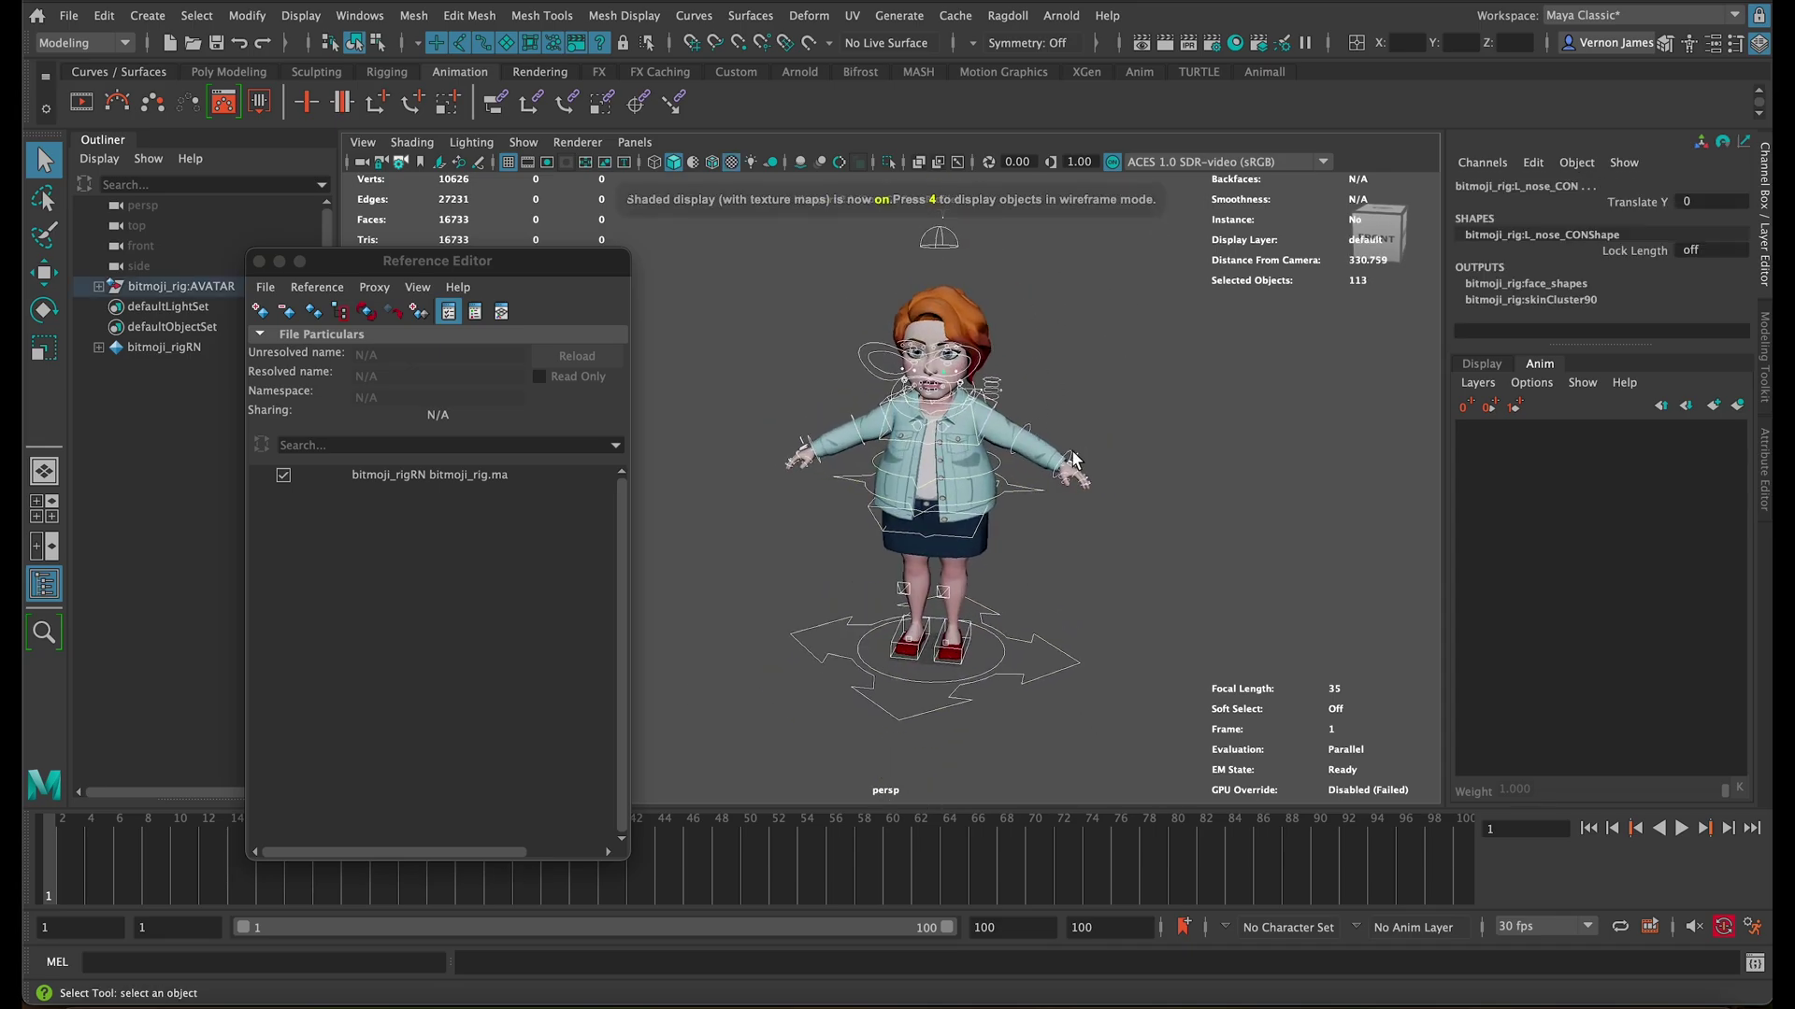
pyautogui.scroll(2, 1159, 311)
pyautogui.scroll(-2, 1160, 310)
pyautogui.scroll(-1, 1083, 243)
pyautogui.press('Delete')
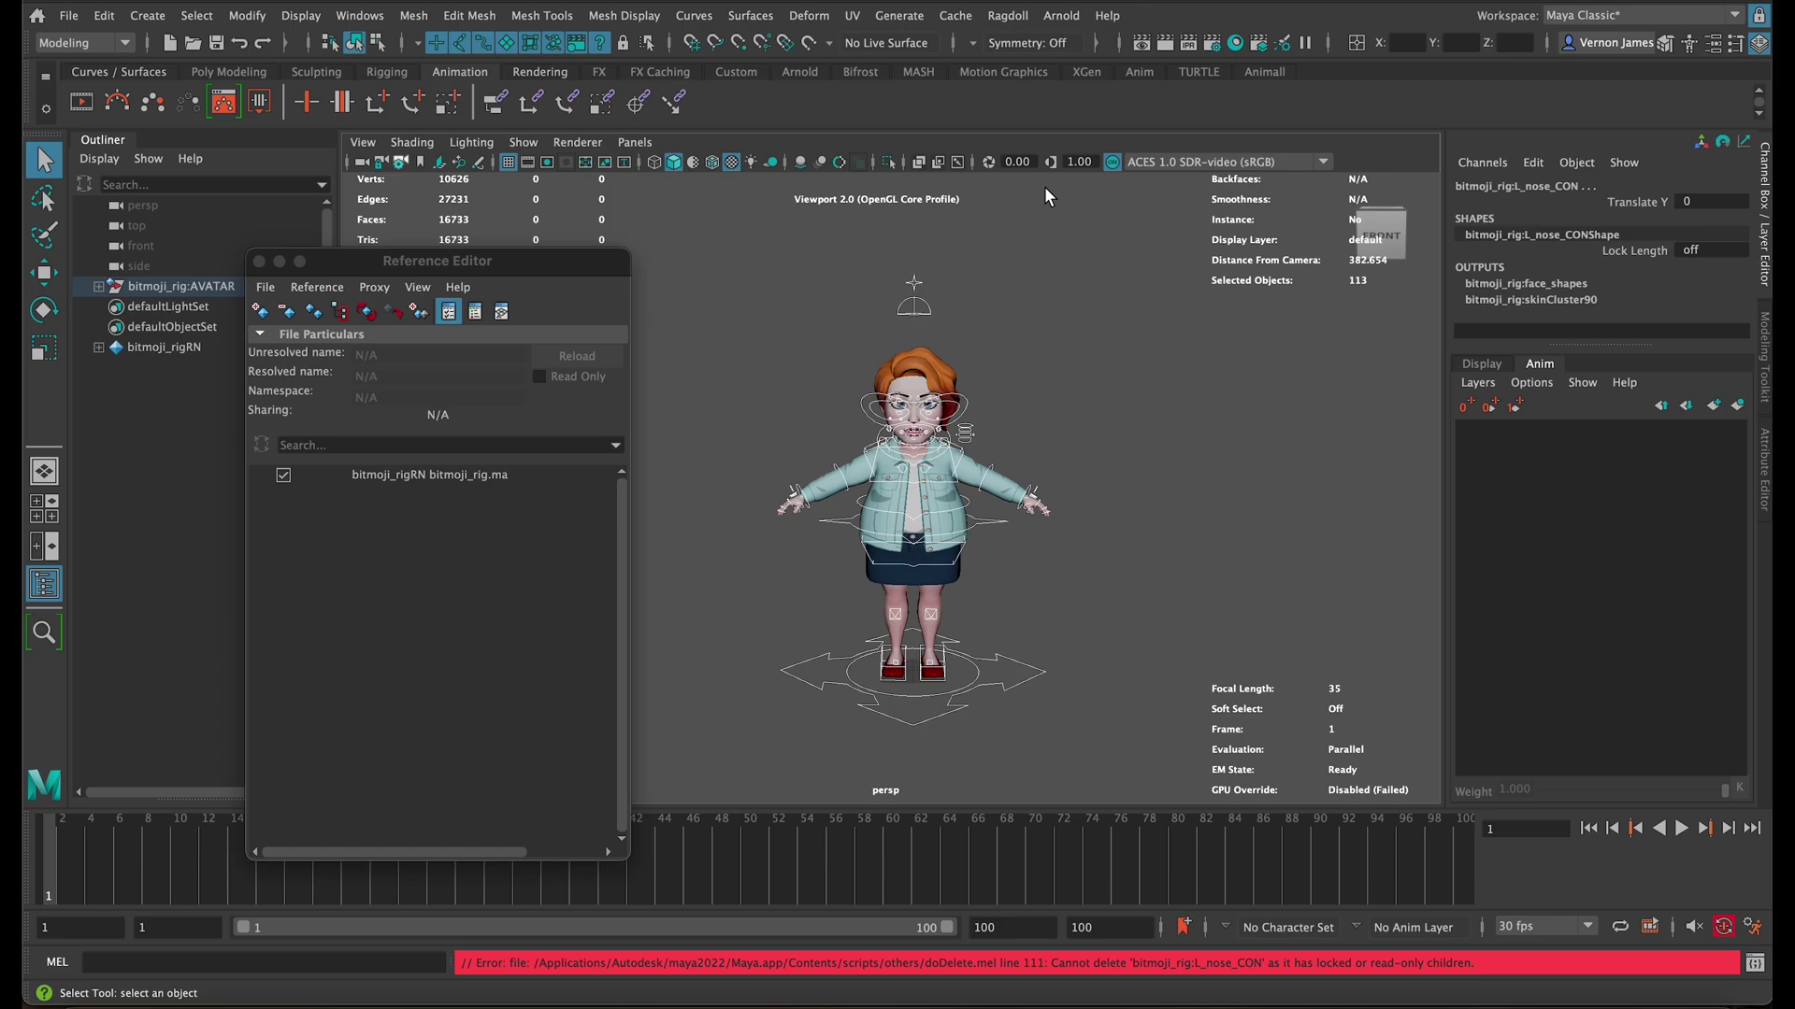
pyautogui.scroll(2, 744, 430)
pyautogui.scroll(1, 1049, 605)
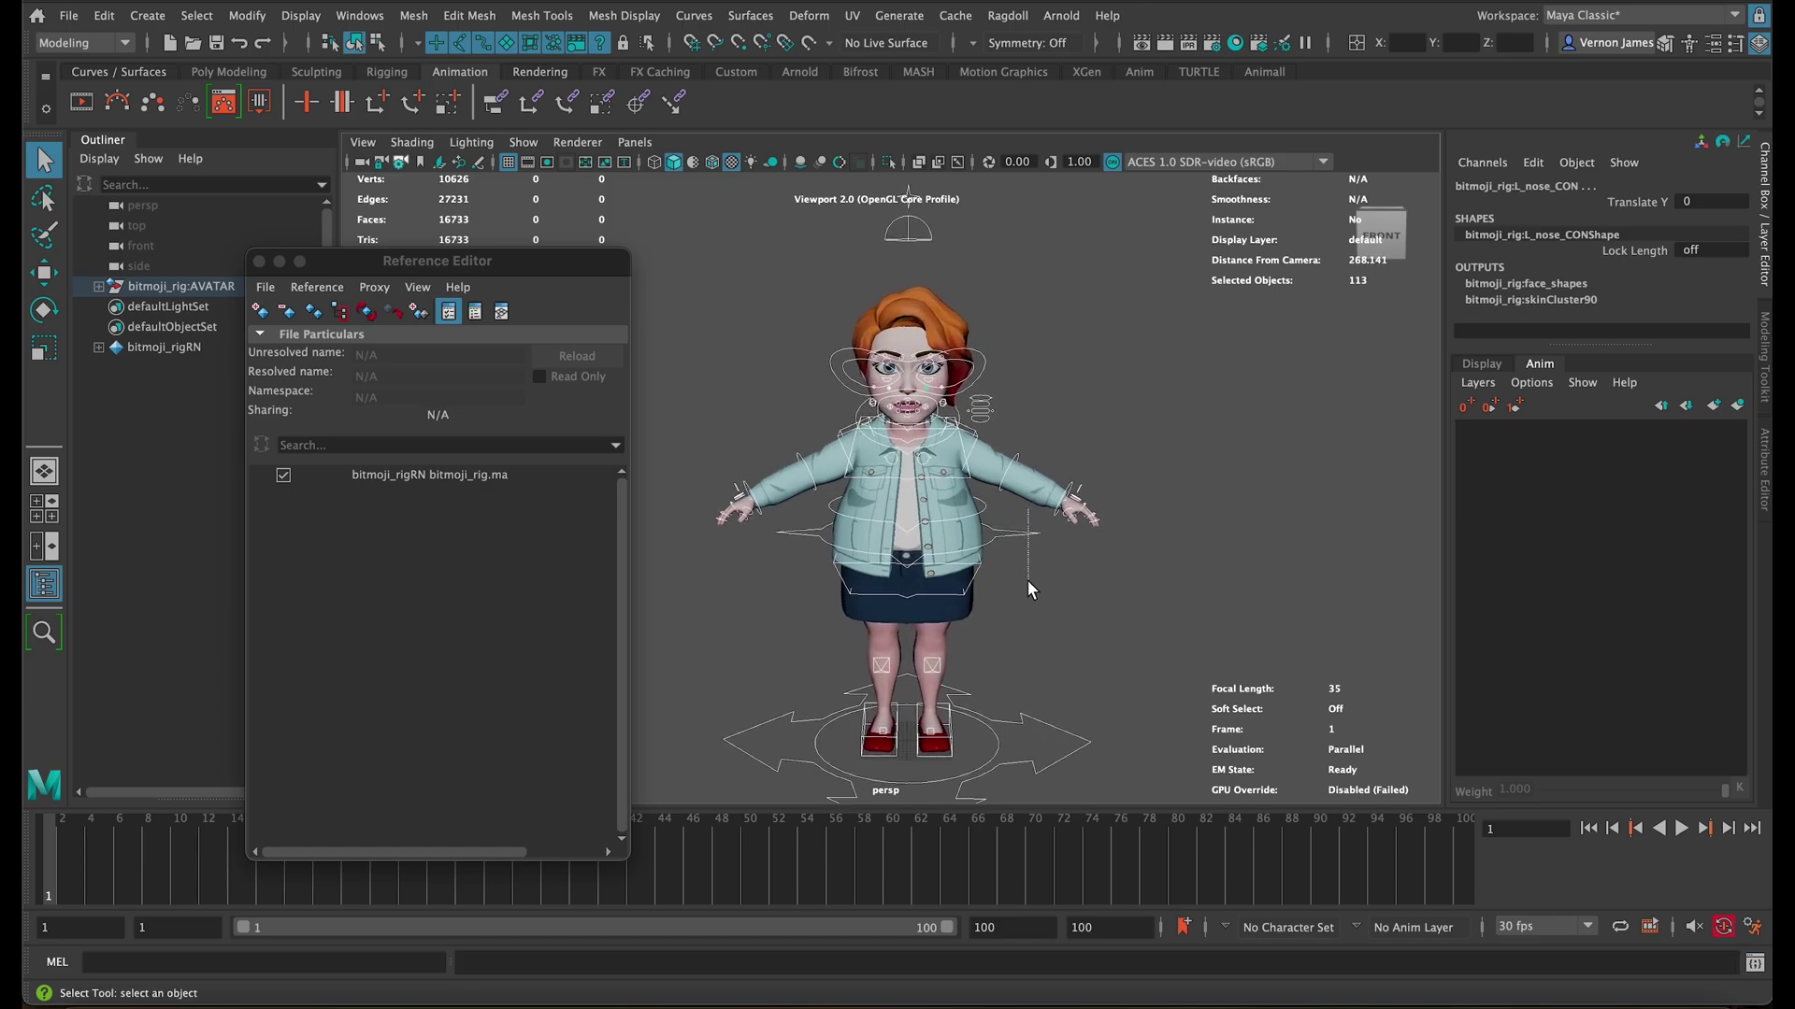
pyautogui.moveTo(1028, 581); pyautogui.dragTo(1023, 579)
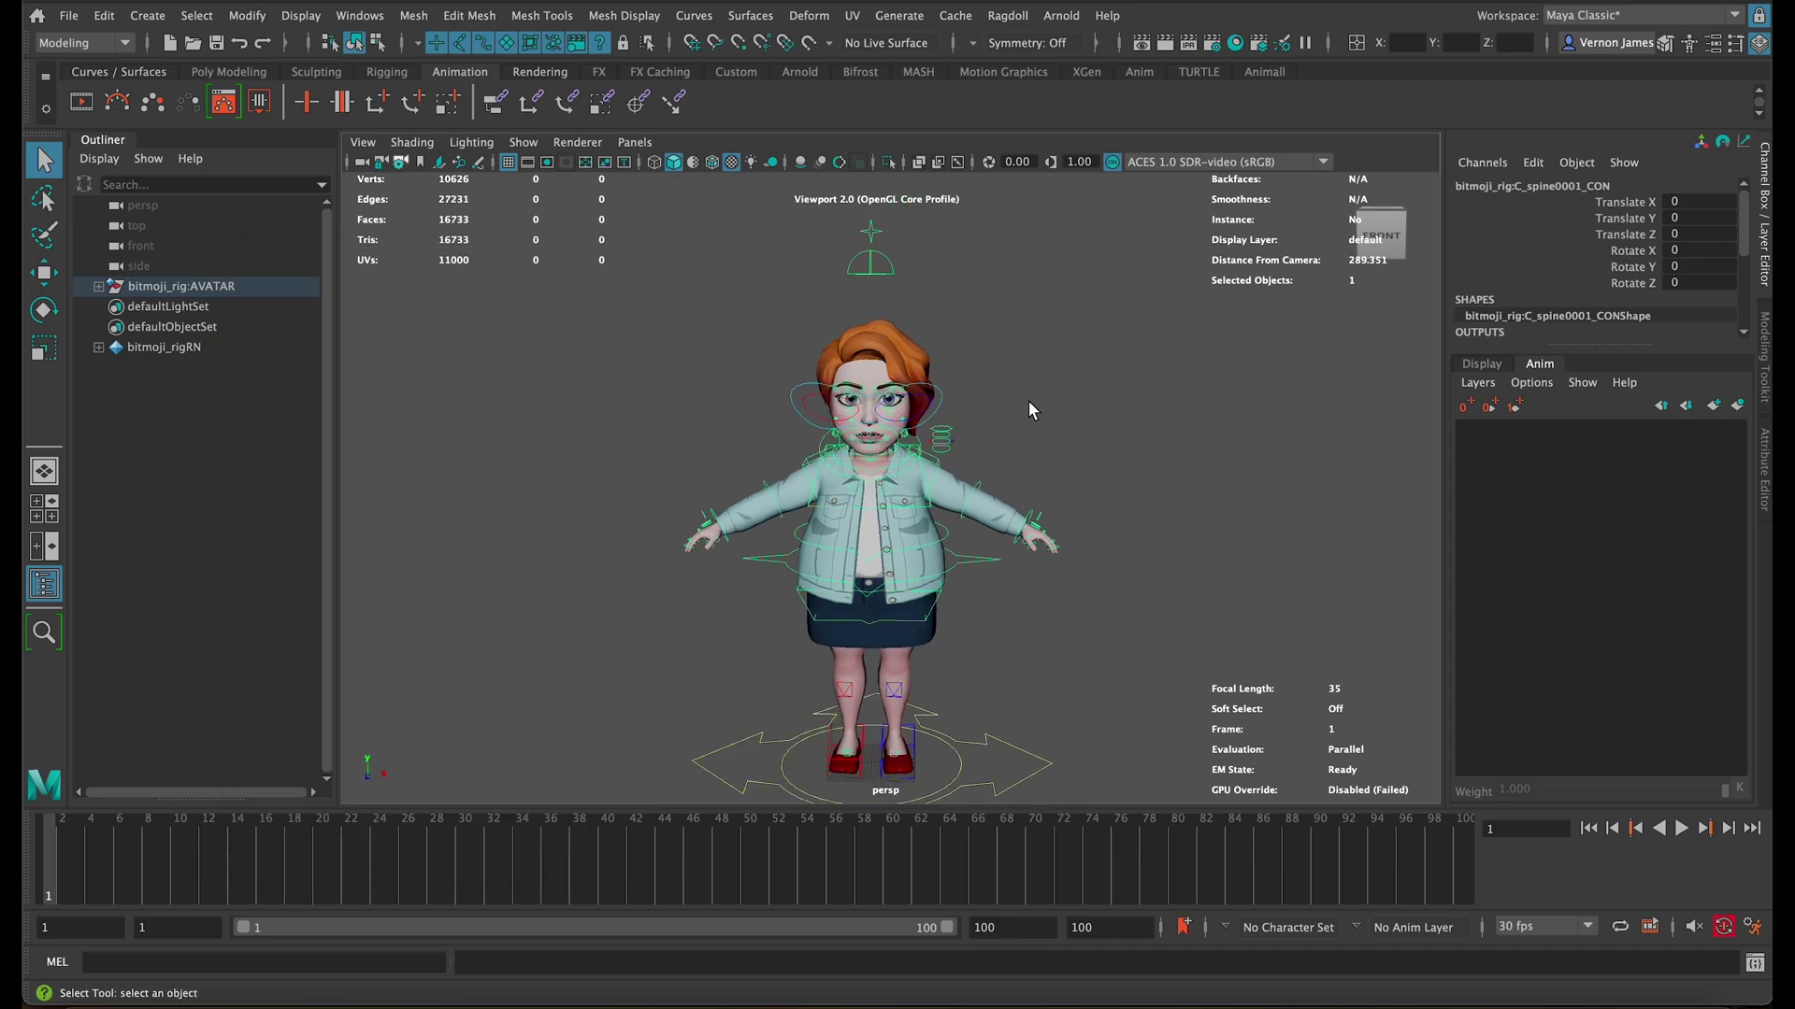
# Step: Test rotating the right foot control, then undo the rotation
pyautogui.keyDown('alt'); pyautogui.moveTo(1028, 400); pyautogui.dragTo(1061, 319, button='middle'); pyautogui.keyUp('alt')
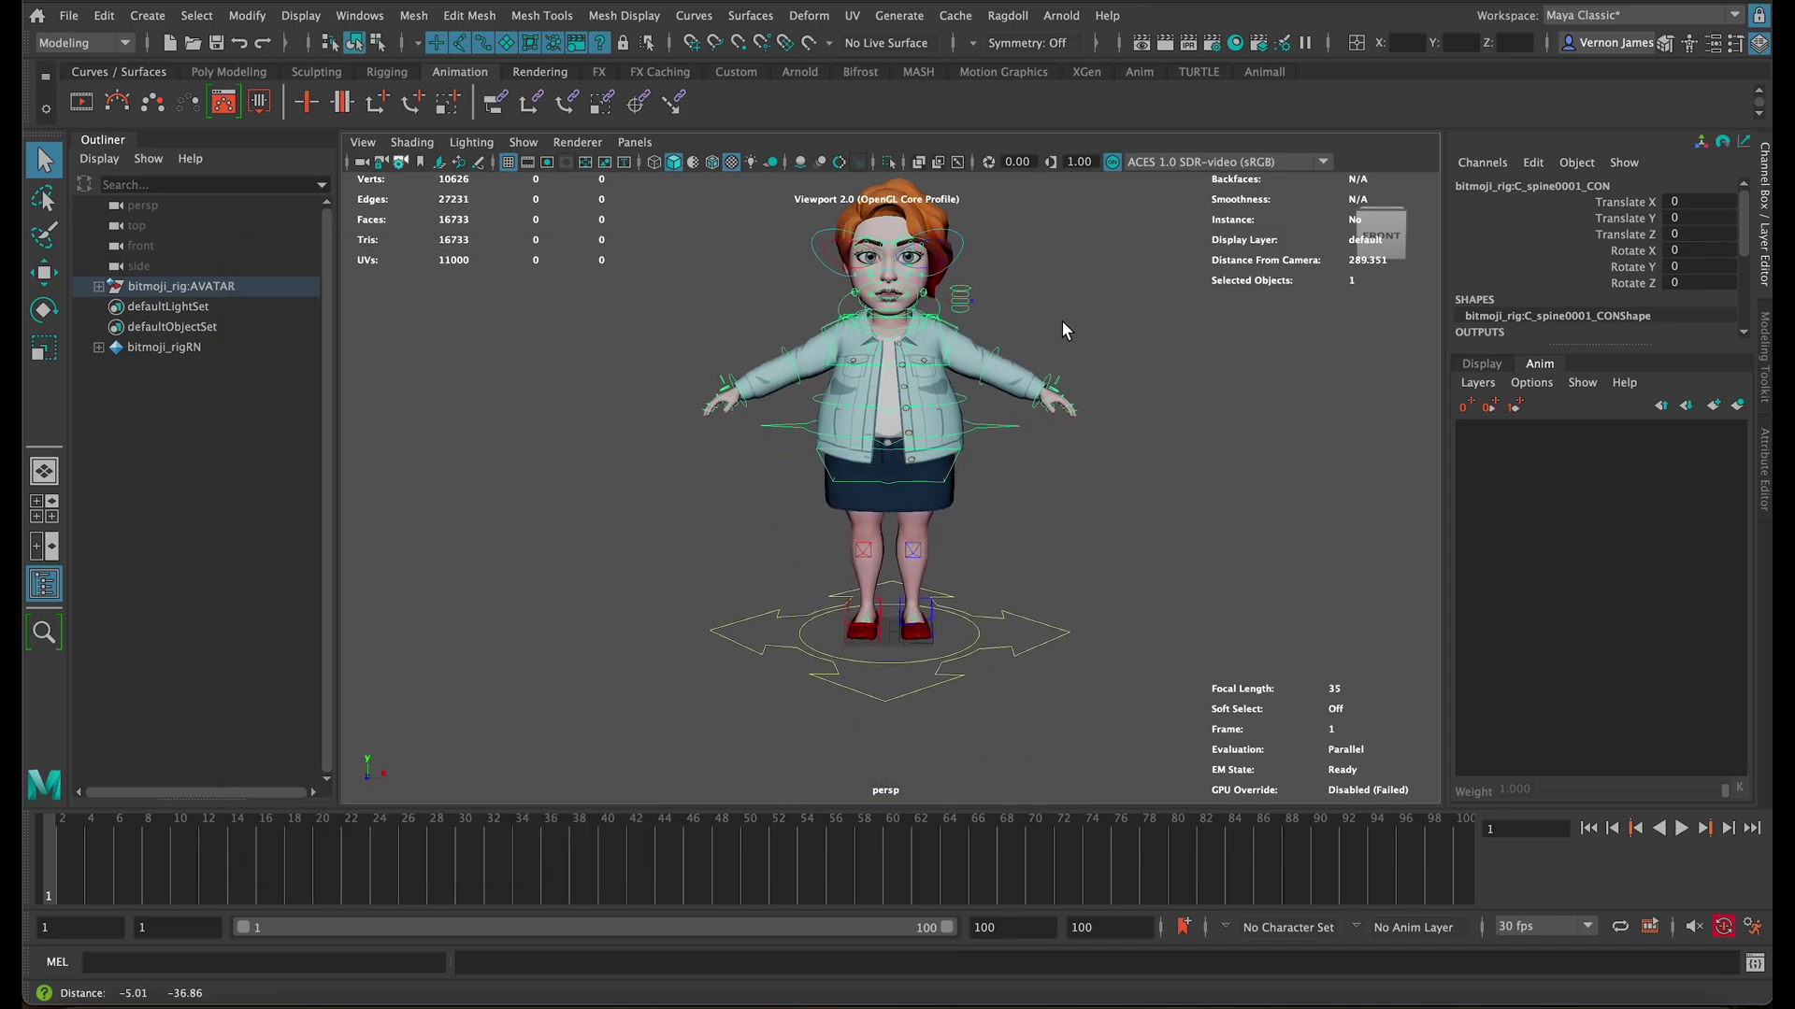
pyautogui.scroll(5, 912, 557)
pyautogui.click(882, 647)
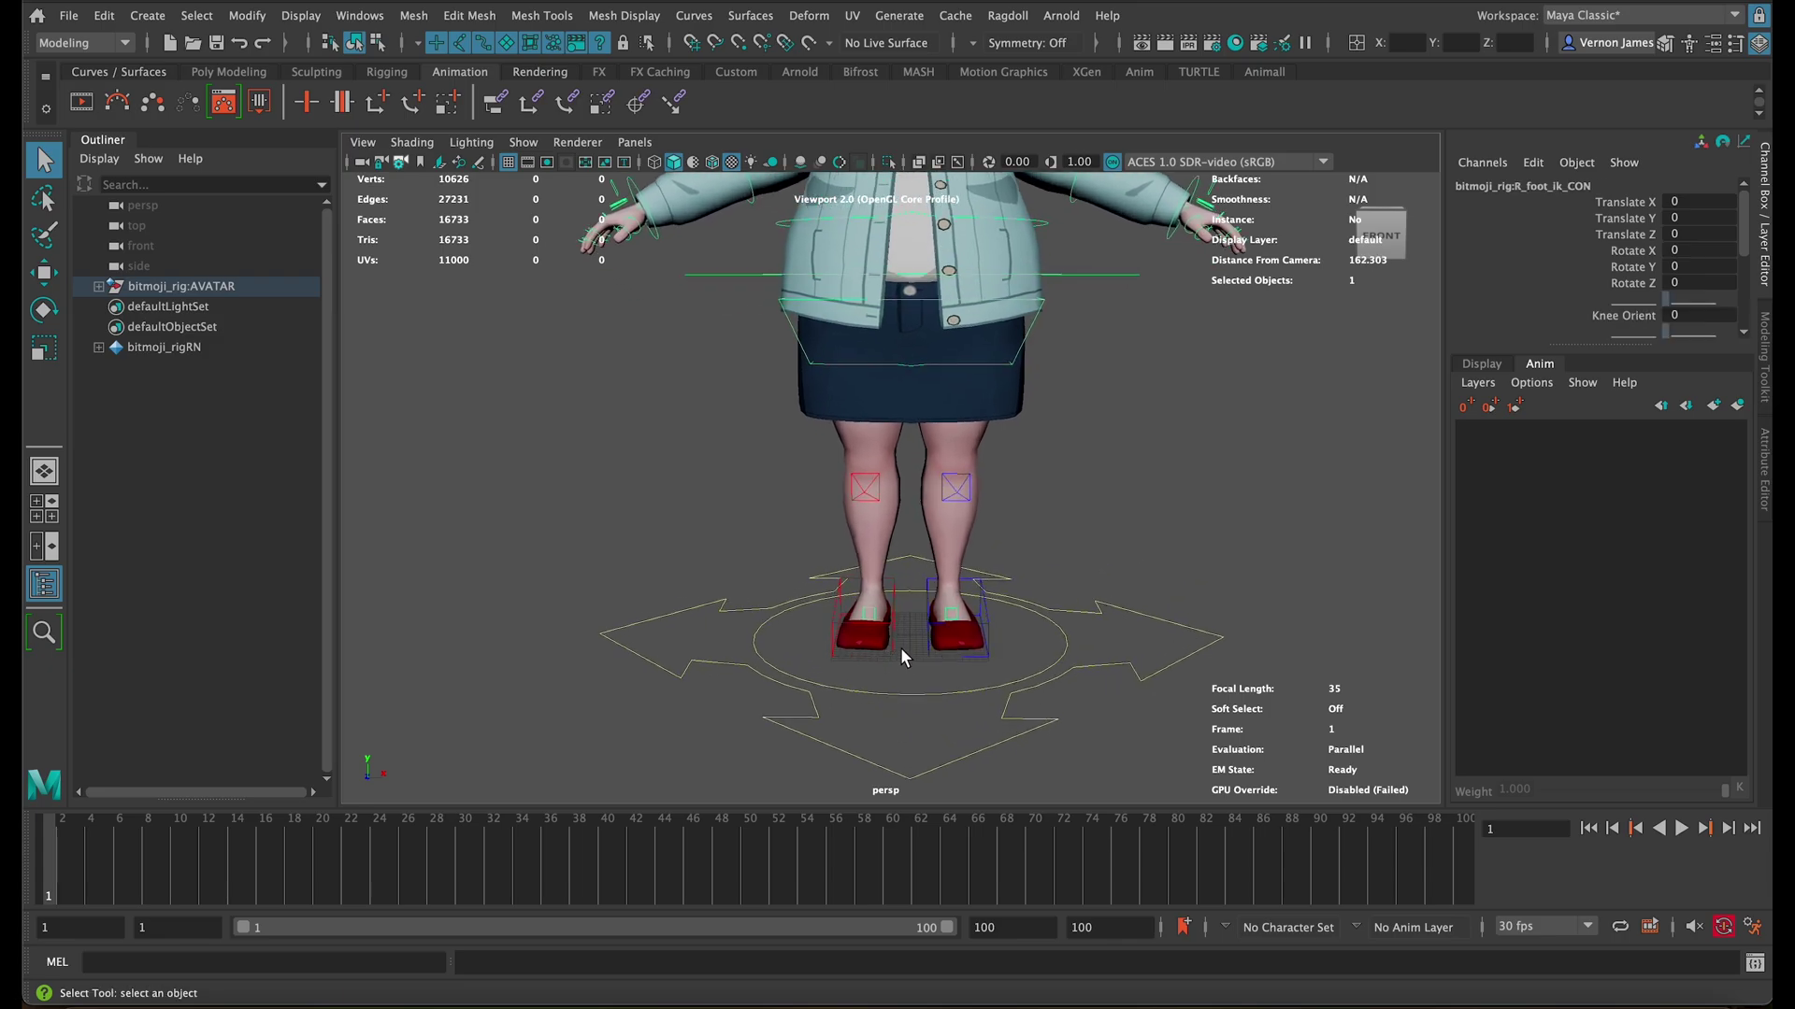
pyautogui.press('e')
pyautogui.moveTo(883, 696); pyautogui.dragTo(939, 686)
pyautogui.press('w')
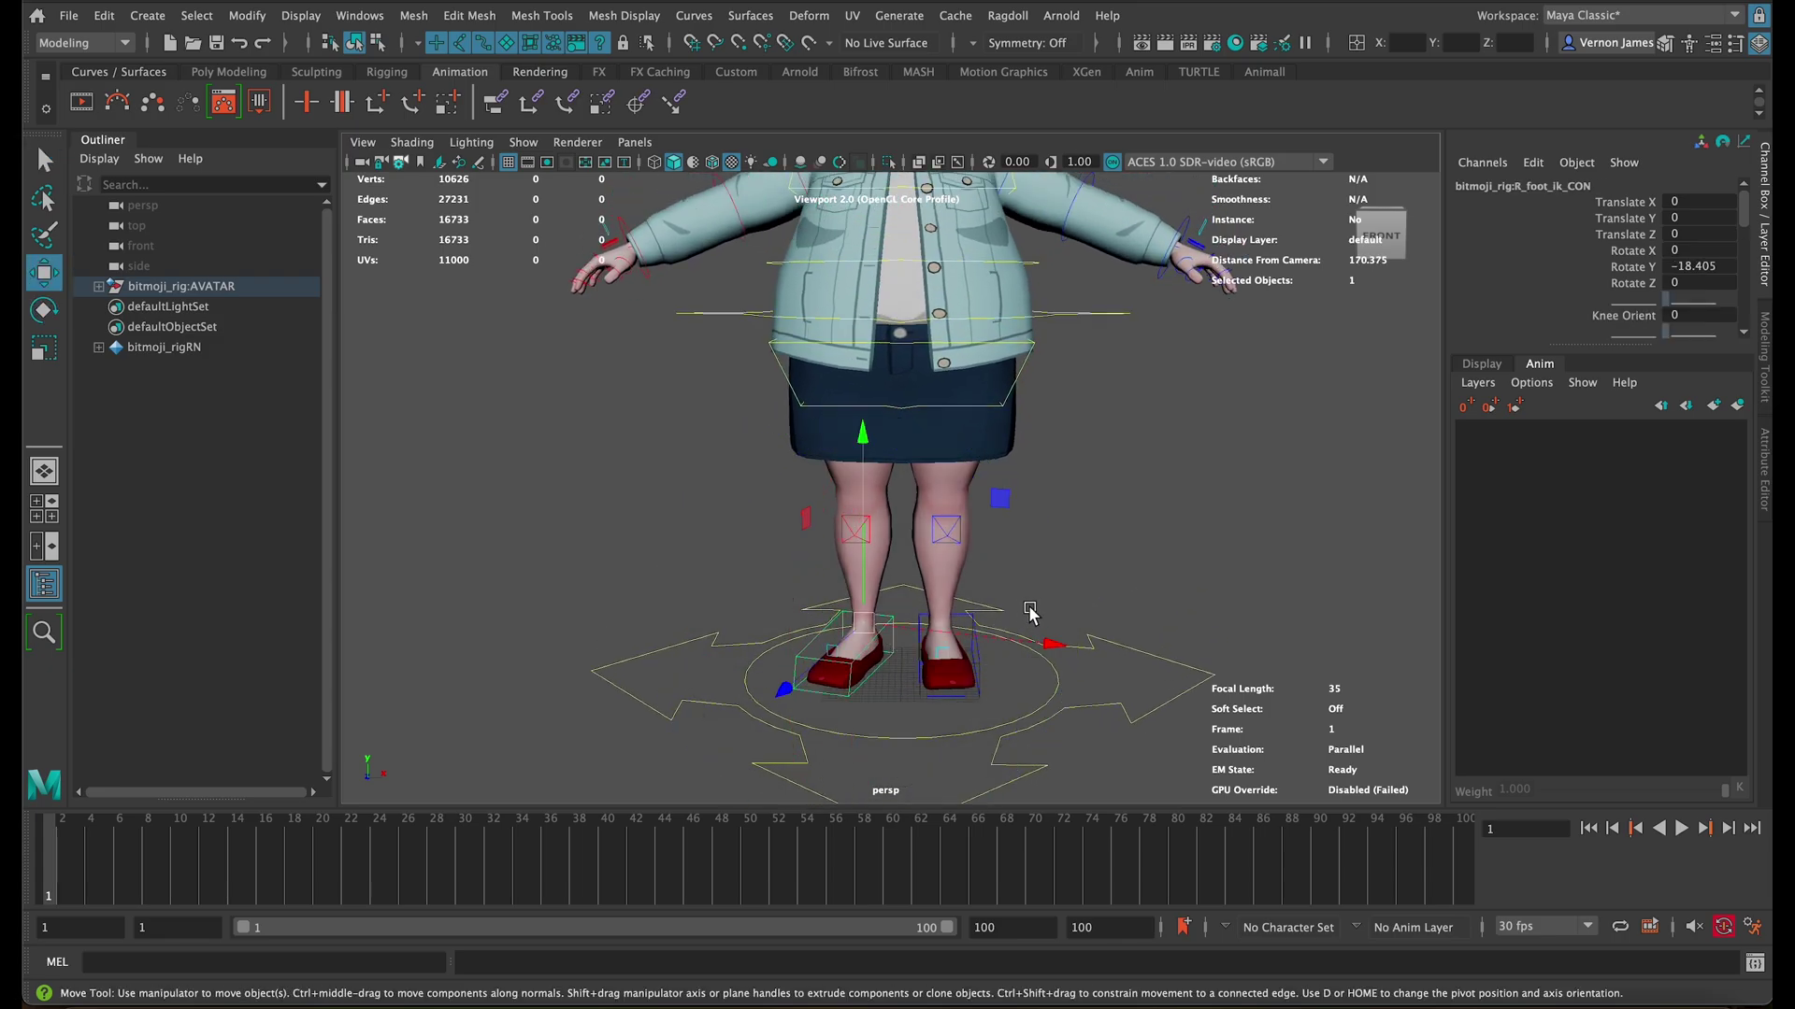
pyautogui.hotkey('ctrl', 'z')
pyautogui.hotkey('ctrl', 'z')
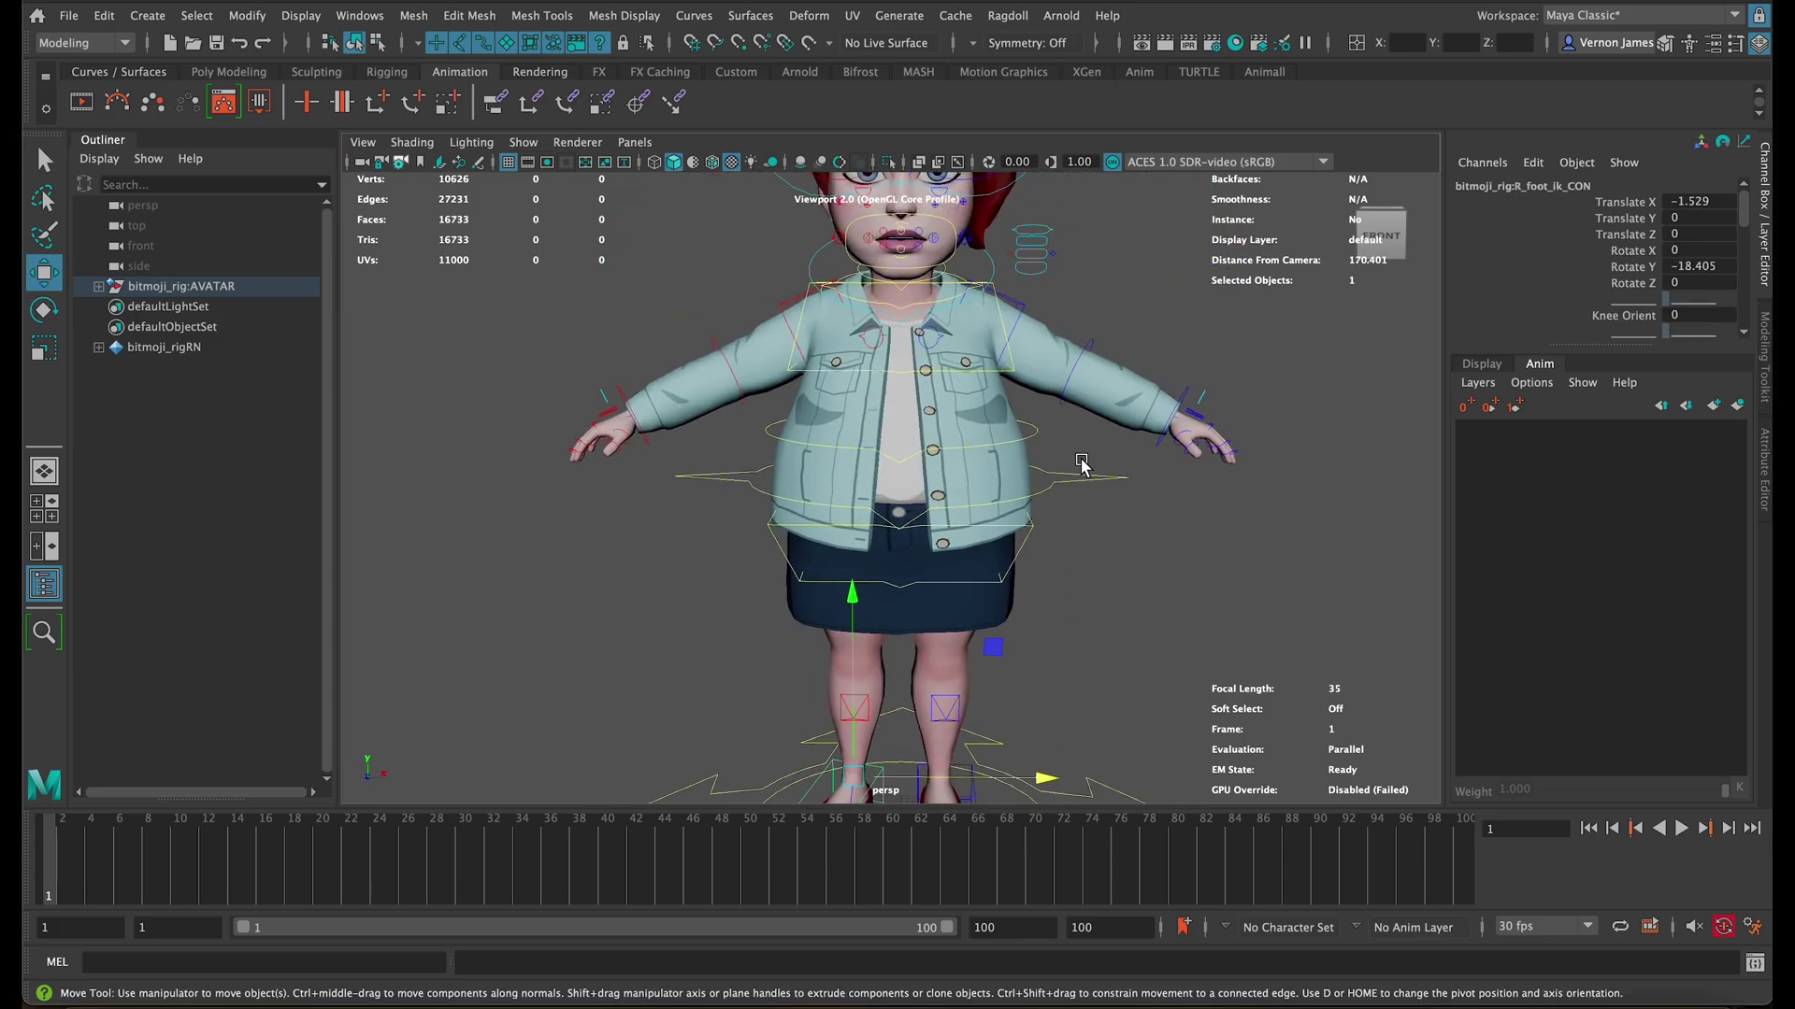
# Step: Rotate the left arm down to her side and bend the left elbow
pyautogui.click(1094, 480)
pyautogui.click(1046, 339)
pyautogui.press('e')
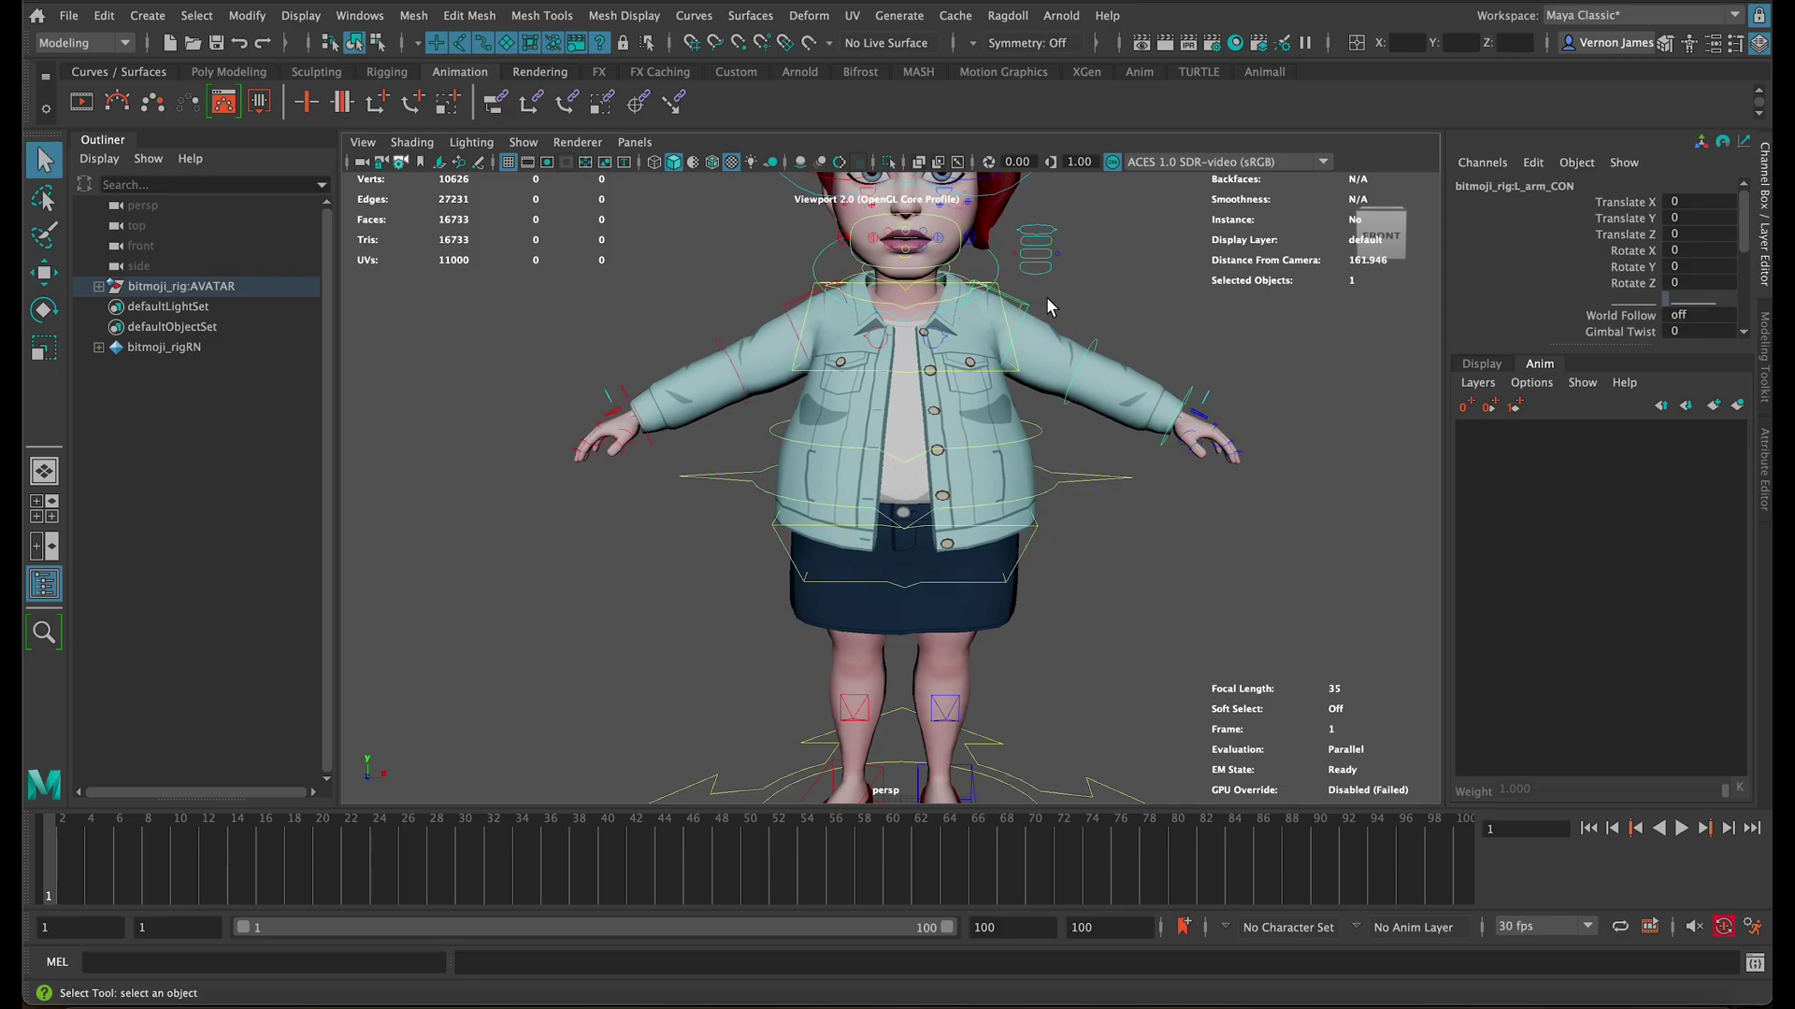
pyautogui.moveTo(1046, 296)
pyautogui.keyDown('alt'); pyautogui.mouseDown()
pyautogui.moveTo(1095, 317)
pyautogui.moveTo(1066, 442)
pyautogui.mouseUp(); pyautogui.keyUp('alt')
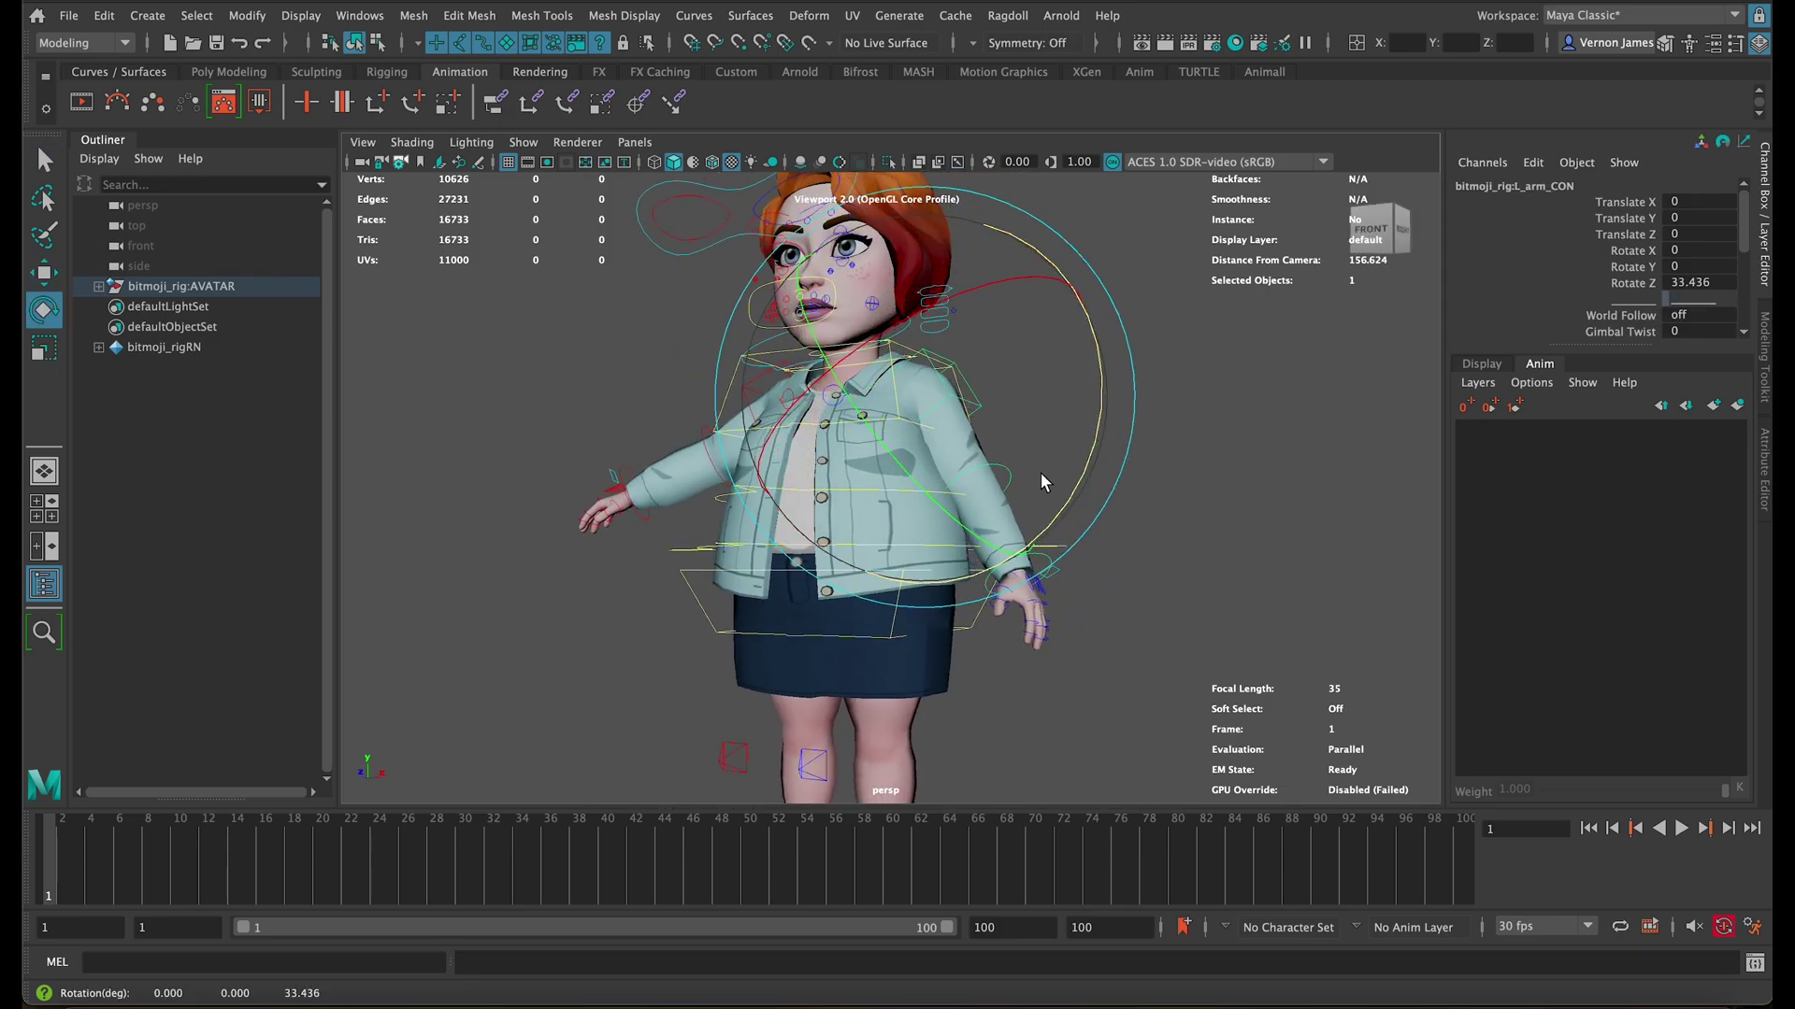
pyautogui.click(982, 547)
pyautogui.moveTo(983, 548)
pyautogui.mouseDown()
pyautogui.moveTo(944, 561)
pyautogui.moveTo(781, 426)
pyautogui.moveTo(839, 400)
pyautogui.moveTo(785, 469)
pyautogui.moveTo(723, 455)
pyautogui.moveTo(757, 449)
pyautogui.moveTo(788, 399)
pyautogui.moveTo(846, 417)
pyautogui.moveTo(1000, 325)
pyautogui.mouseUp()
pyautogui.press('q')
# Step: Select the right arm and right elbow controls for rotation
pyautogui.click(801, 429)
pyautogui.press('e')
pyautogui.press('q')
pyautogui.click(734, 476)
pyautogui.press('e')
pyautogui.press('q')
pyautogui.click(844, 418)
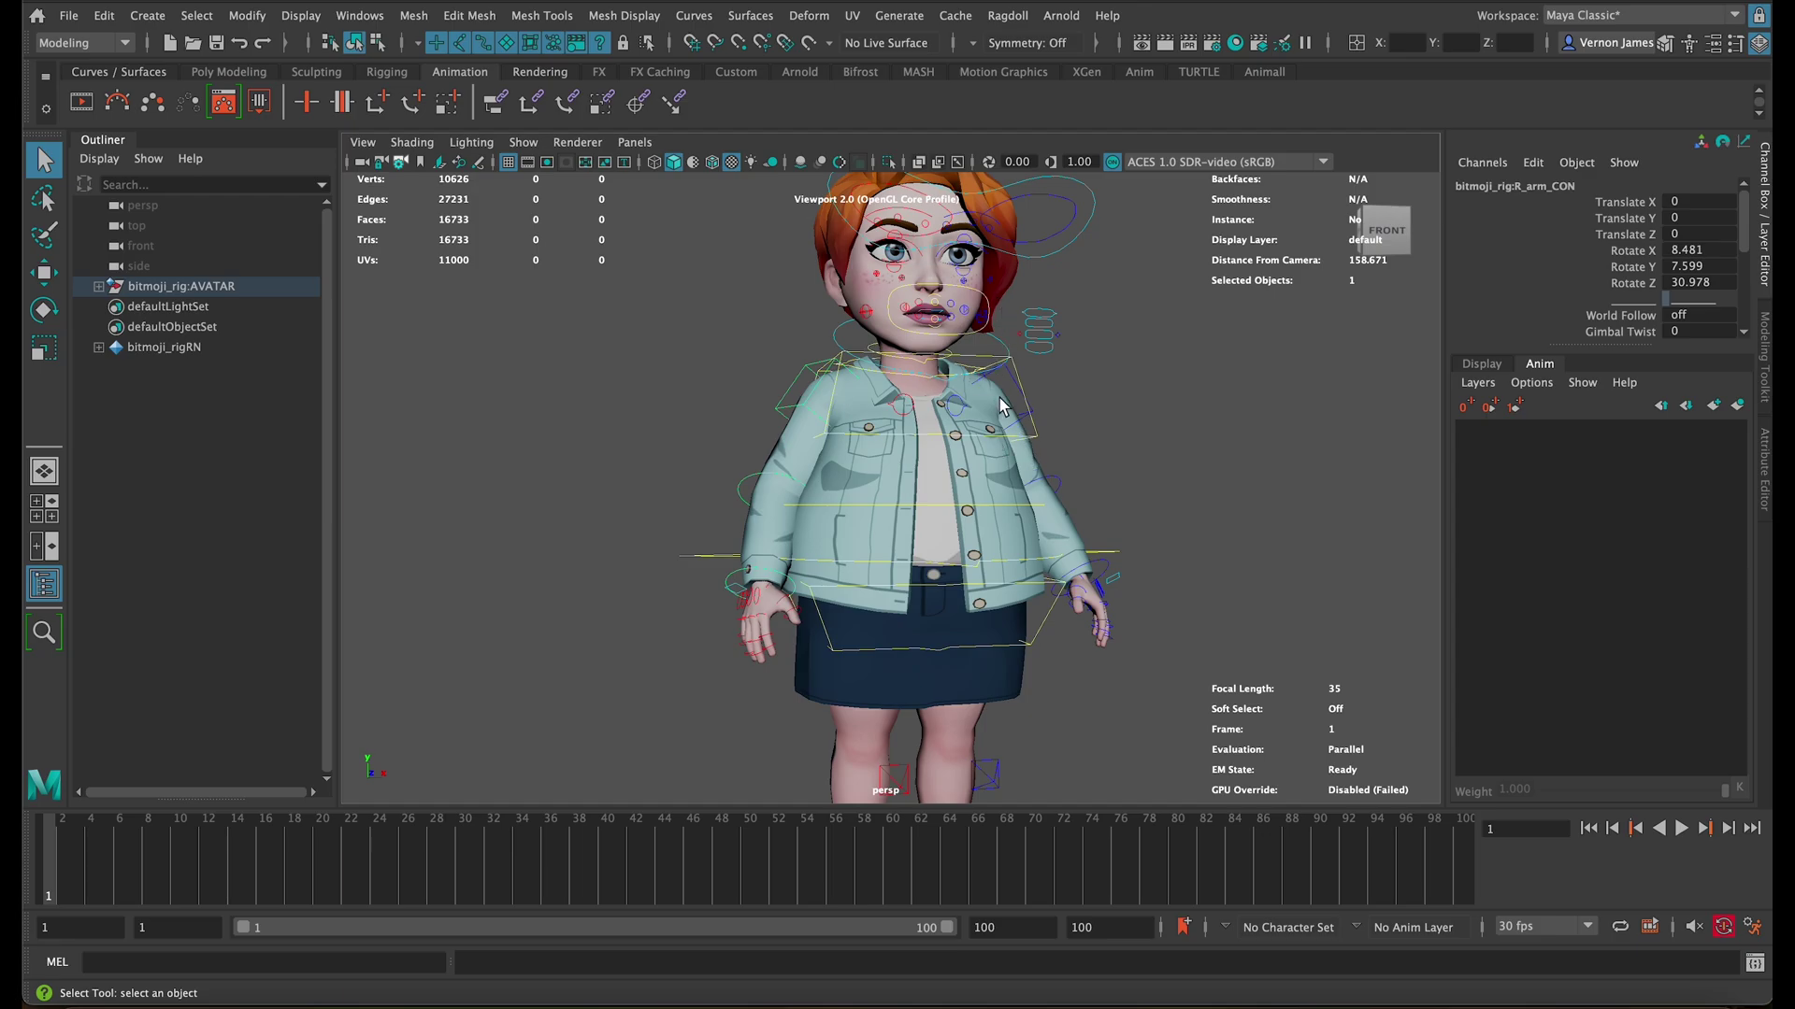
# Step: Rotate the hand control at the wrist into a relaxed angle
pyautogui.keyDown('alt'); pyautogui.moveTo(1034, 474); pyautogui.dragTo(1023, 364, button='middle'); pyautogui.keyUp('alt')
pyautogui.scroll(3, 1024, 364)
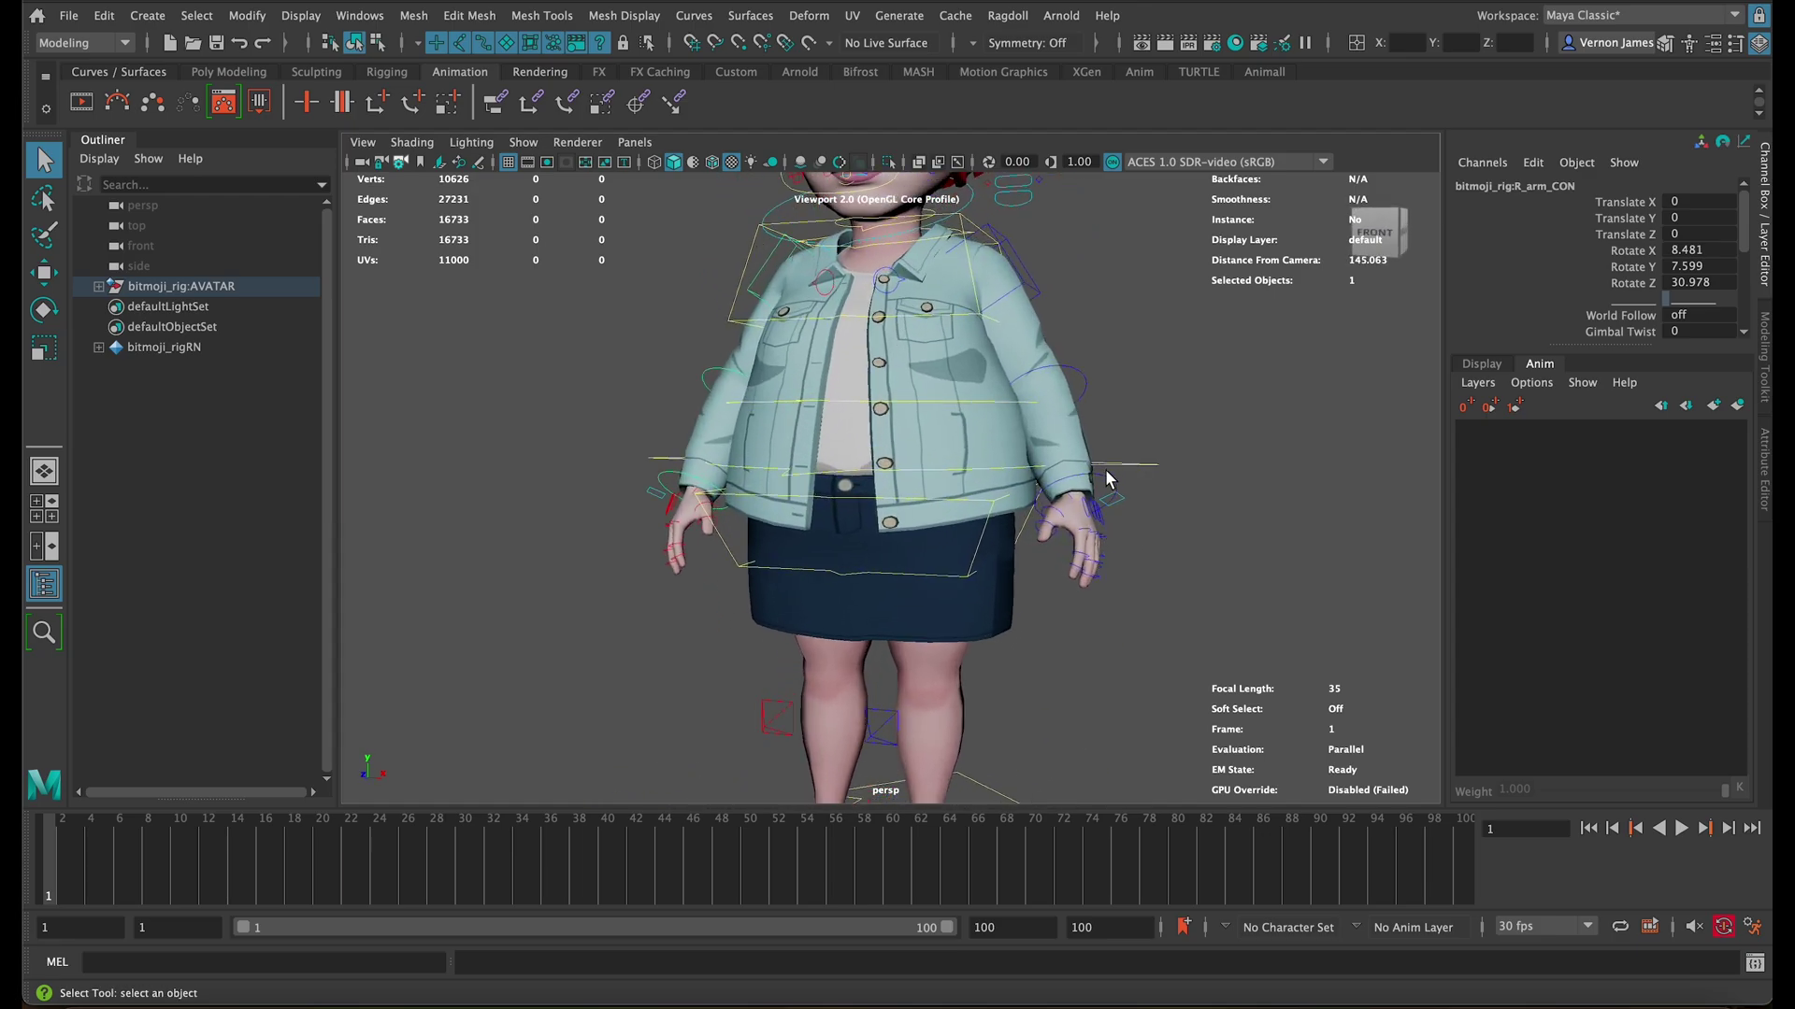
pyautogui.click(1105, 498)
pyautogui.press('e')
pyautogui.moveTo(1153, 468)
pyautogui.mouseDown()
pyautogui.moveTo(1171, 554)
pyautogui.moveTo(698, 469)
pyautogui.moveTo(785, 560)
pyautogui.mouseUp()
pyautogui.press('q')
pyautogui.press('e')
pyautogui.moveTo(786, 561)
pyautogui.keyDown('alt'); pyautogui.mouseDown(button='right')
pyautogui.moveTo(873, 485)
pyautogui.moveTo(827, 513)
pyautogui.mouseUp(button='right'); pyautogui.keyUp('alt')
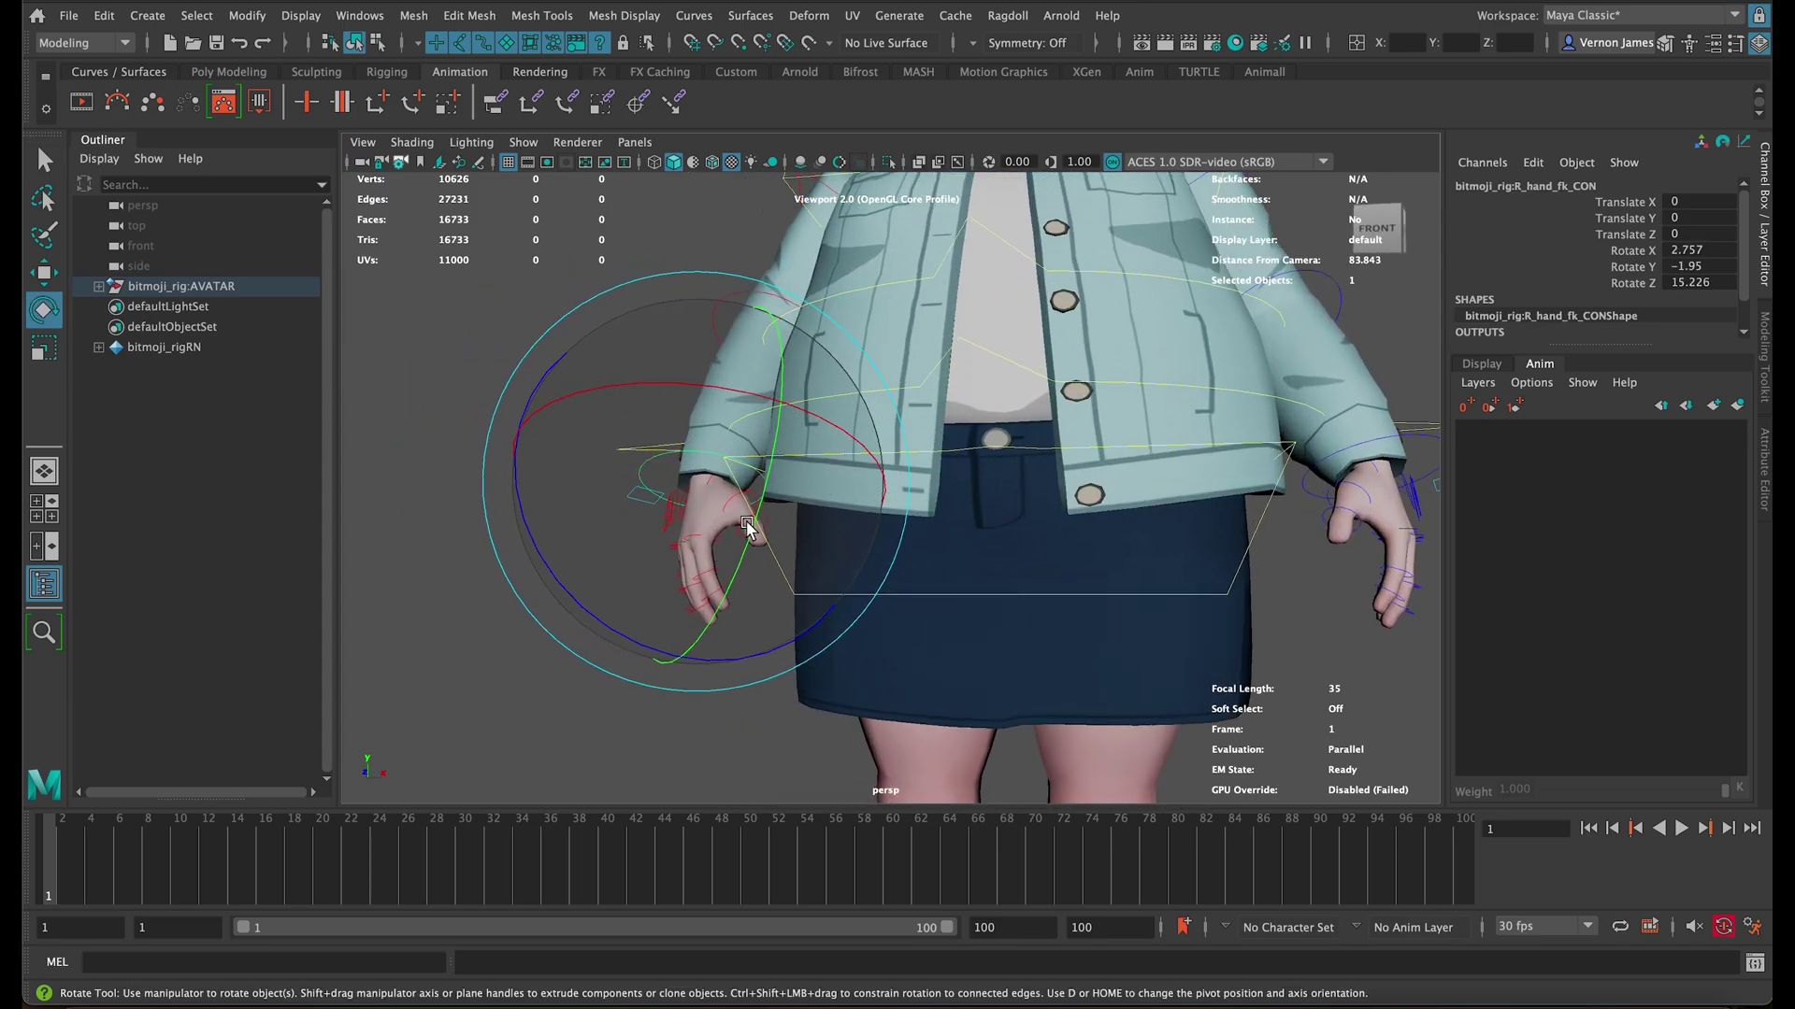
pyautogui.press('q')
# Step: Curl the right and left thumbs inward
pyautogui.click(716, 491)
pyautogui.press('e')
pyautogui.moveTo(807, 528); pyautogui.dragTo(785, 581)
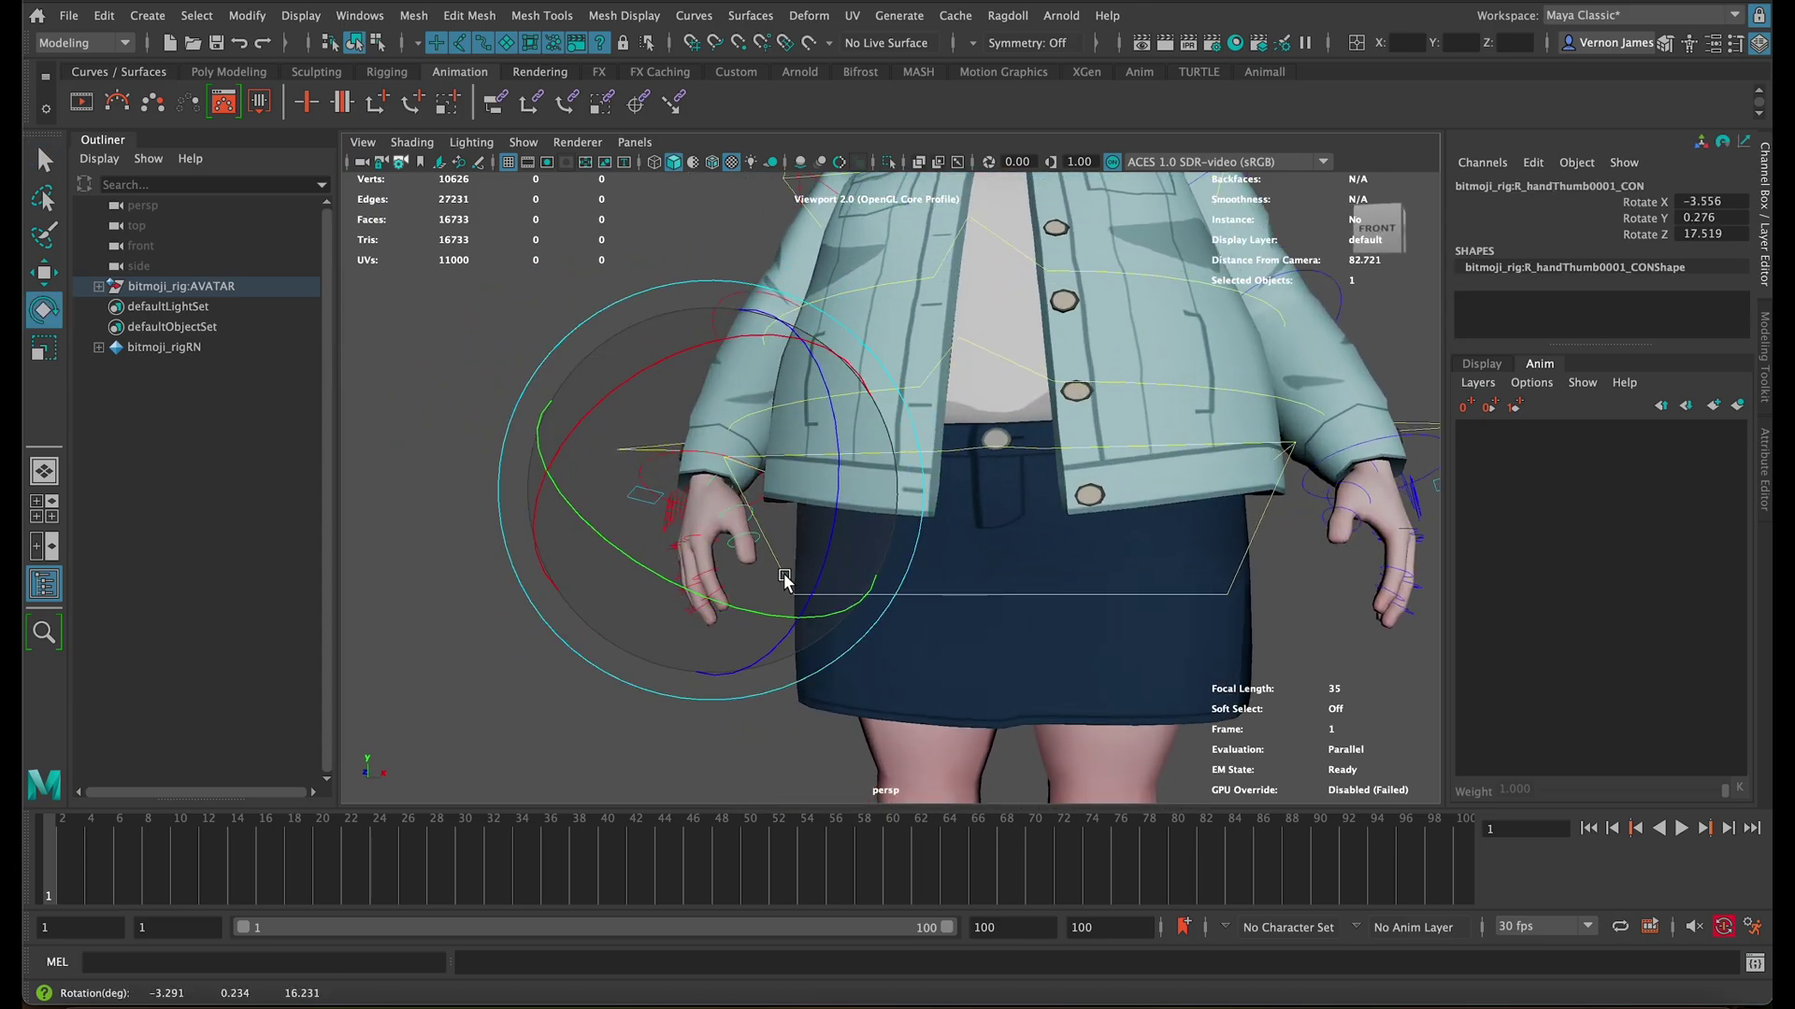
pyautogui.keyDown('alt'); pyautogui.moveTo(786, 582); pyautogui.dragTo(729, 618, button='right'); pyautogui.keyUp('alt')
pyautogui.scroll(3, 1203, 484)
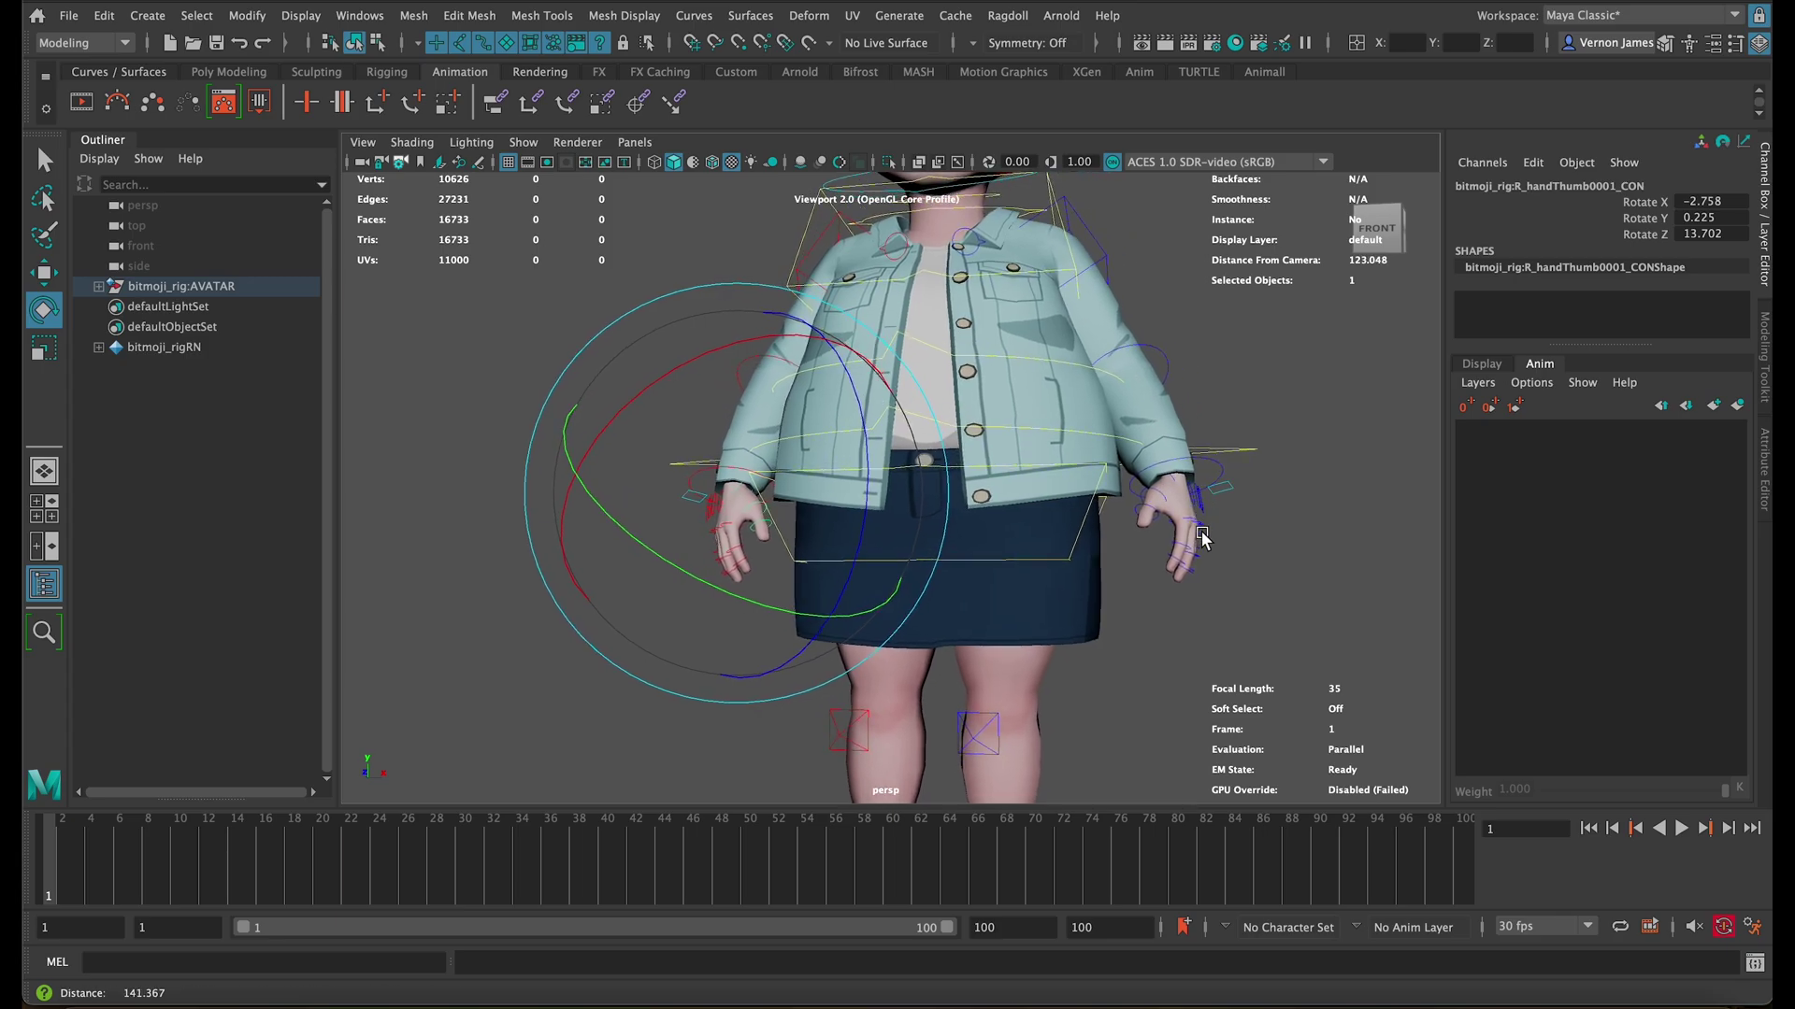
pyautogui.press('q')
pyautogui.moveTo(1224, 512)
pyautogui.keyDown('alt'); pyautogui.mouseDown()
pyautogui.moveTo(1201, 544)
pyautogui.moveTo(1169, 458)
pyautogui.mouseUp(); pyautogui.keyUp('alt')
pyautogui.press('e')
pyautogui.press('q')
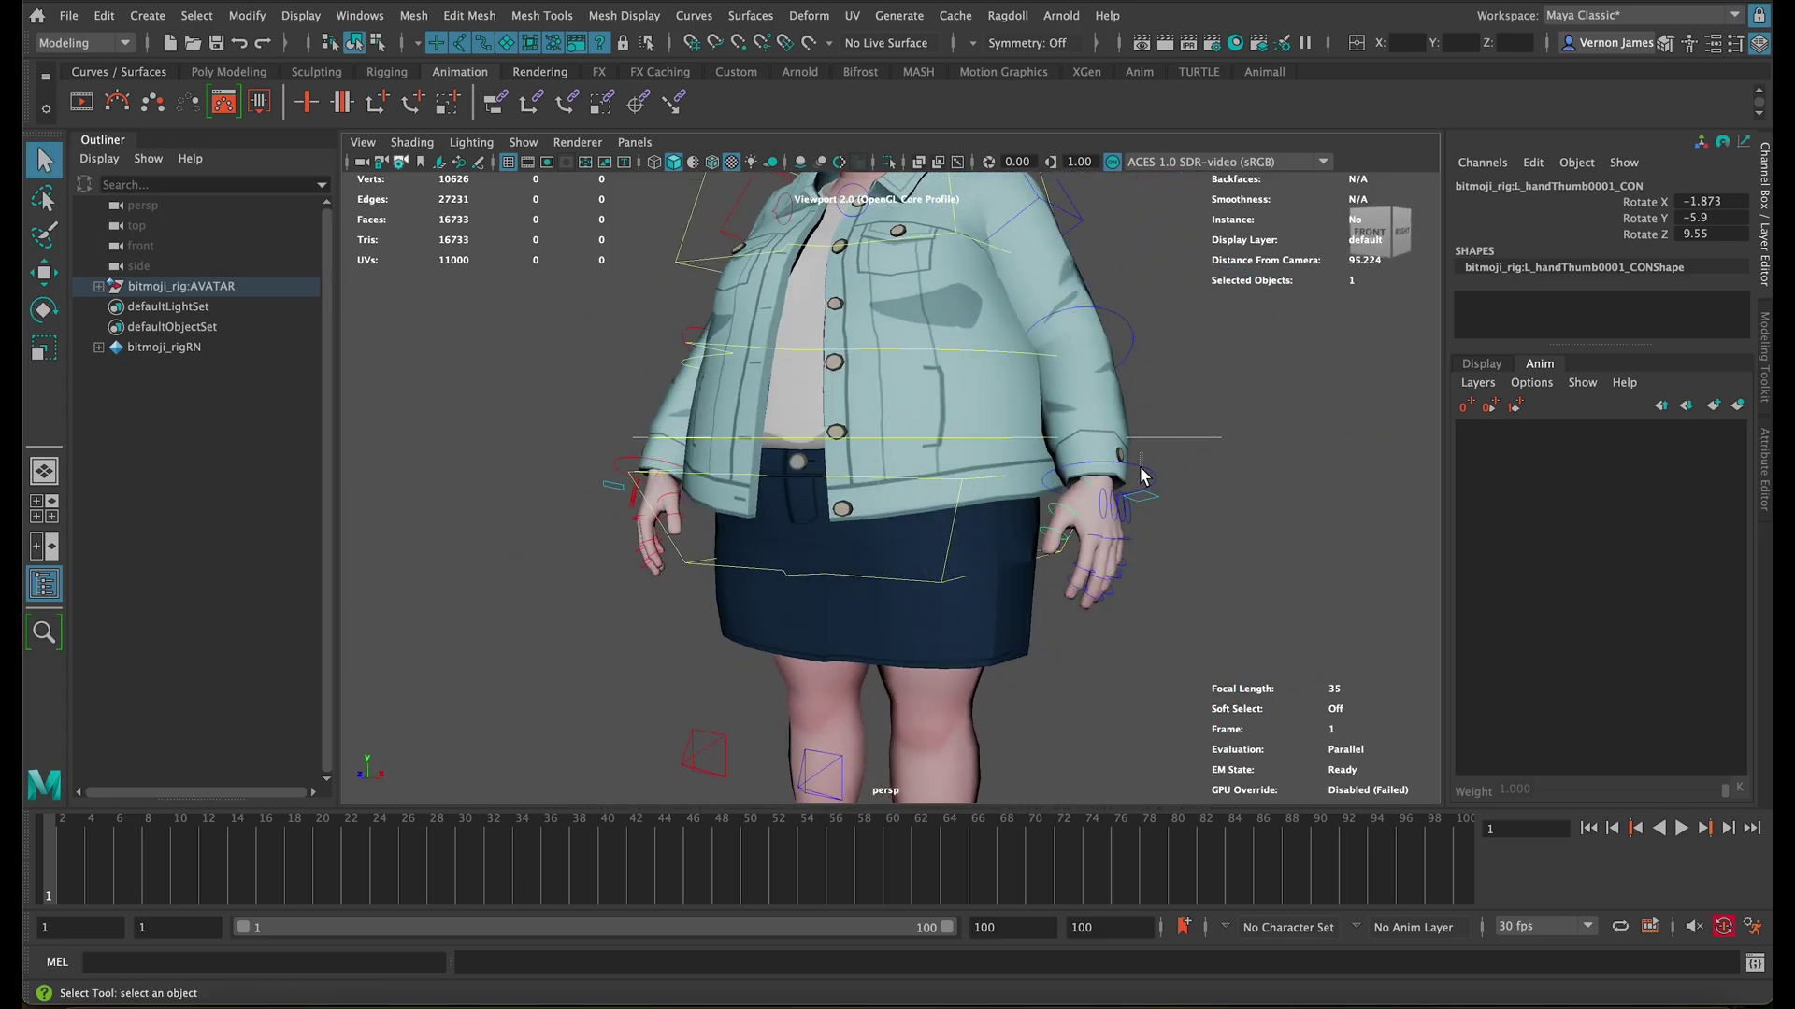
# Step: Select the left hand's finger controls and curl the fingers
pyautogui.click(1140, 477)
pyautogui.press('e')
pyautogui.scroll(2, 1145, 557)
pyautogui.press('q')
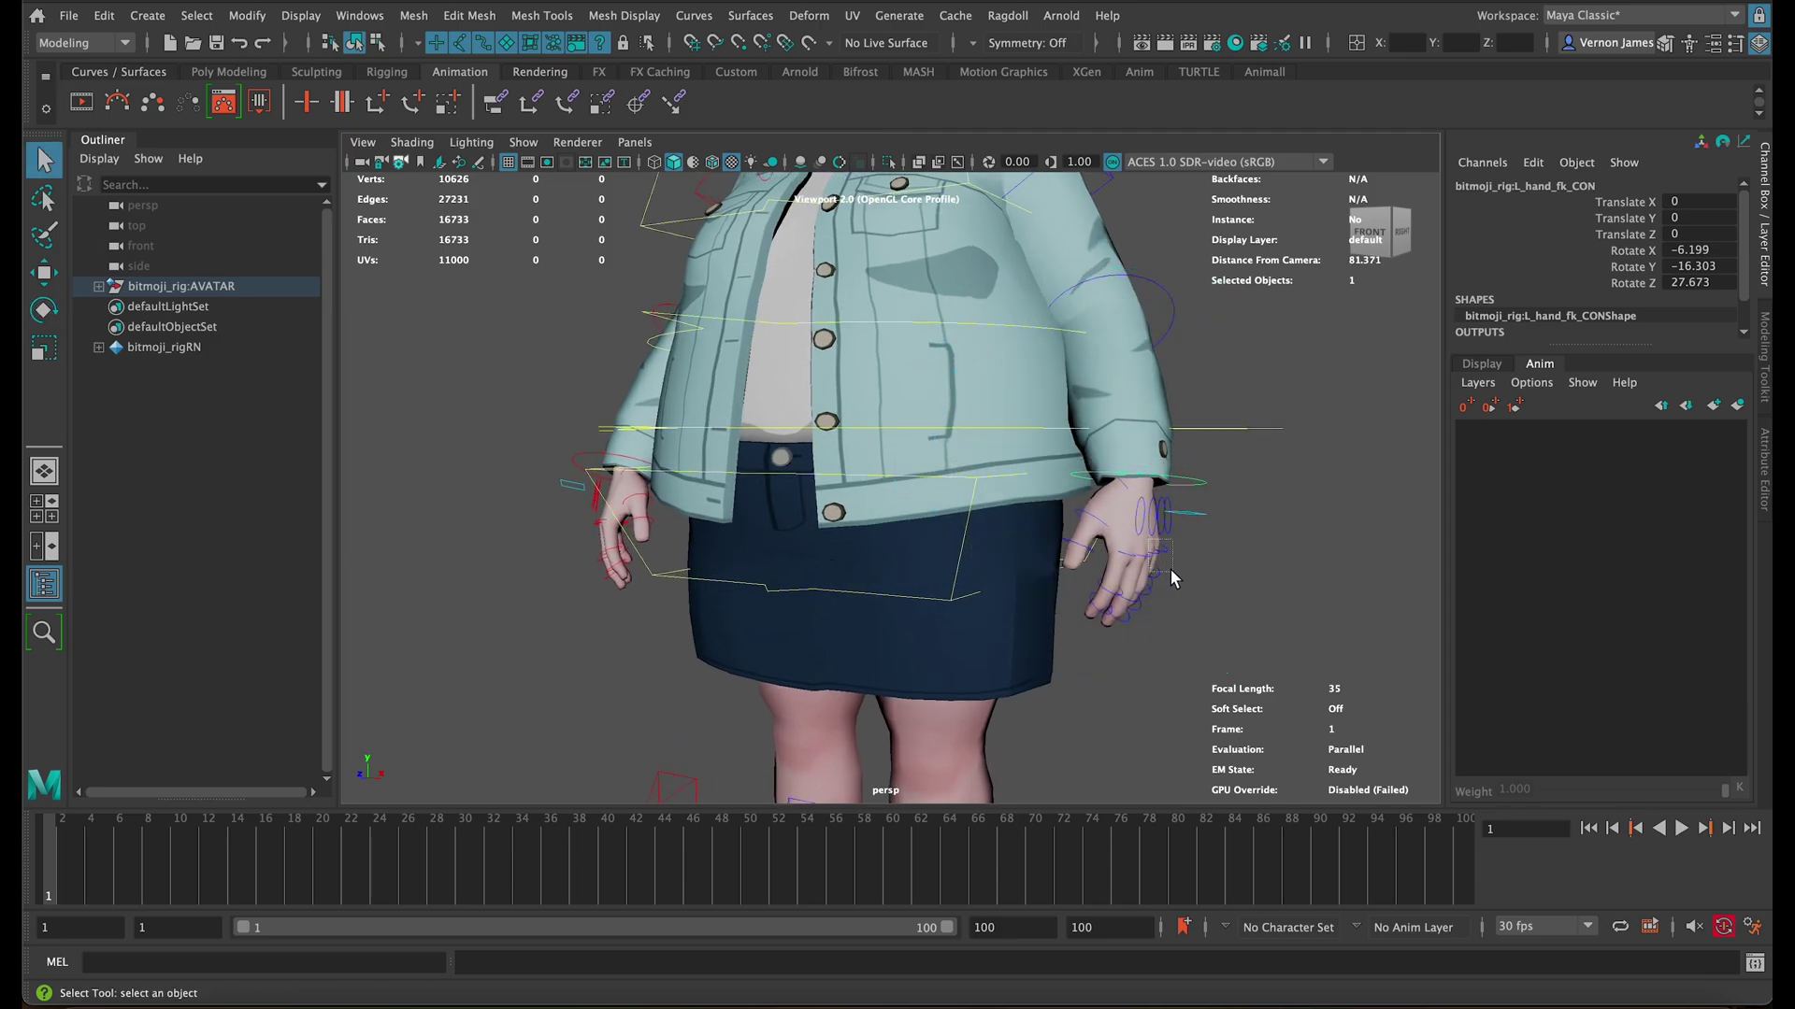
pyautogui.moveTo(1171, 569); pyautogui.dragTo(1154, 564)
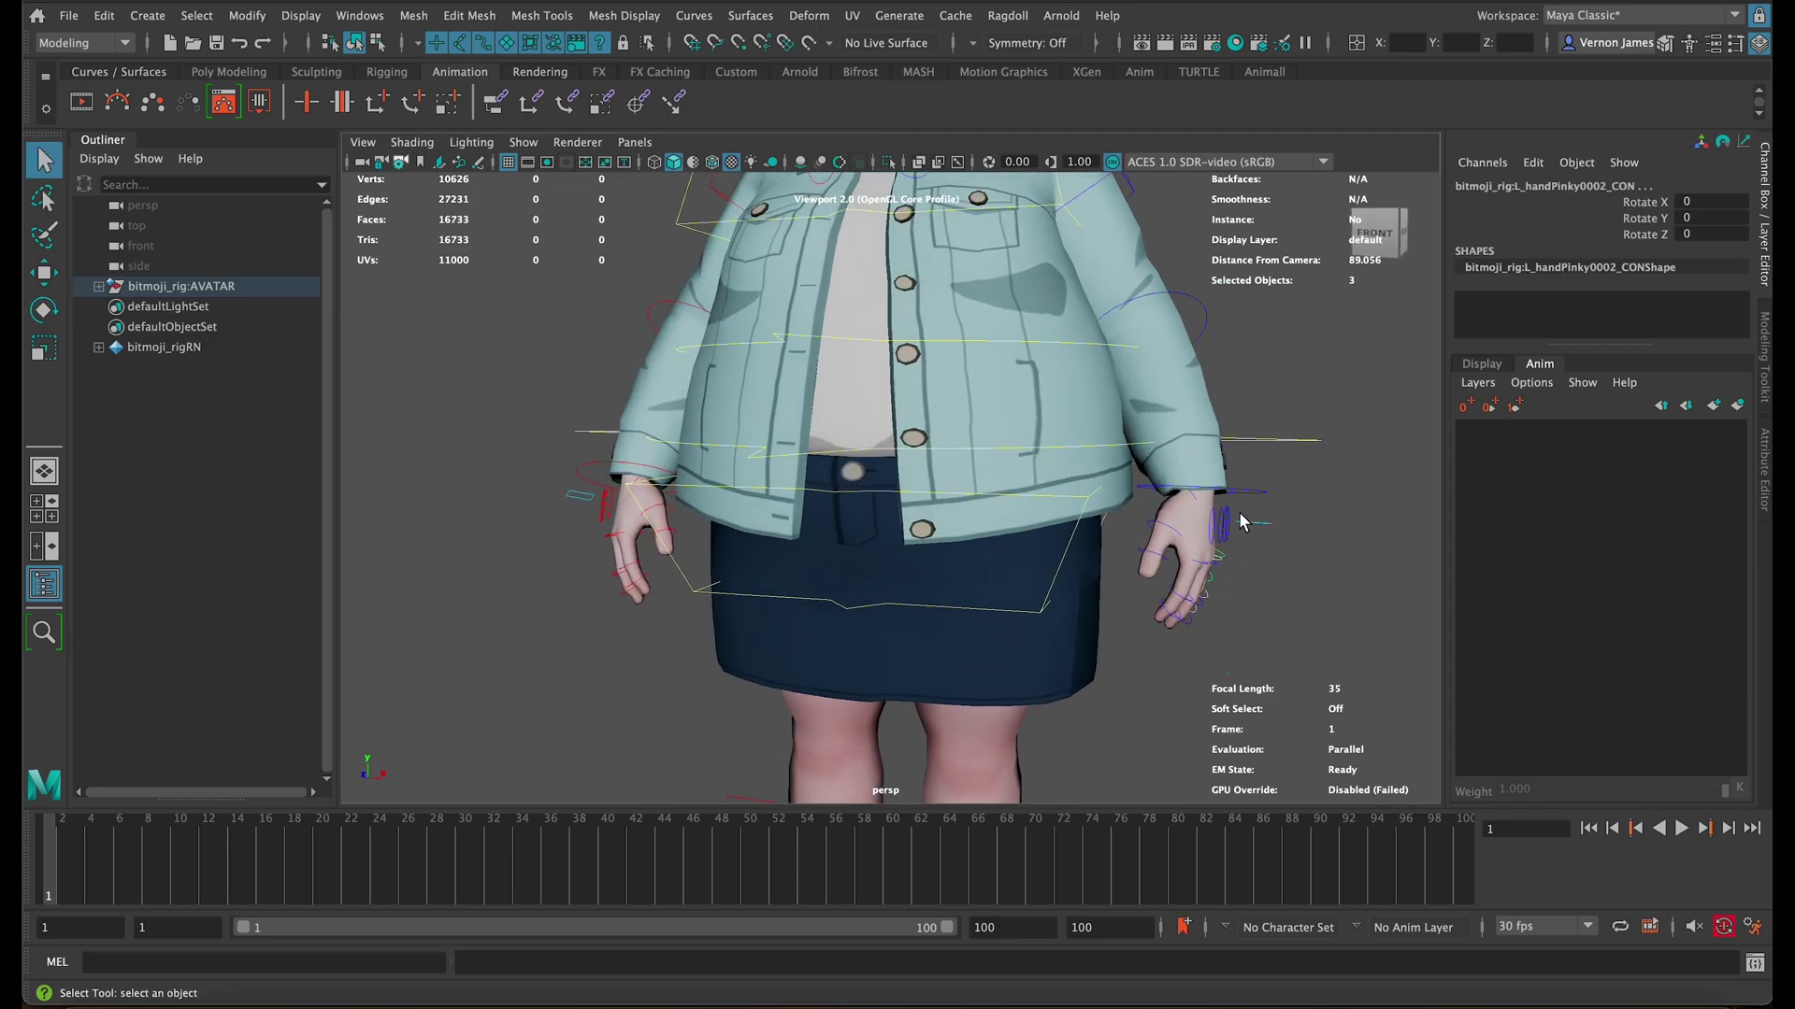
pyautogui.scroll(2, 1184, 574)
pyautogui.press('e')
pyautogui.moveTo(1269, 441)
pyautogui.mouseDown()
pyautogui.moveTo(1267, 506)
pyautogui.moveTo(1240, 470)
pyautogui.moveTo(1242, 497)
pyautogui.mouseUp()
pyautogui.press('q')
pyautogui.scroll(2, 1155, 563)
# Step: Bend the right middle finger, curl the right pinky, and select the hips control
pyautogui.press('e')
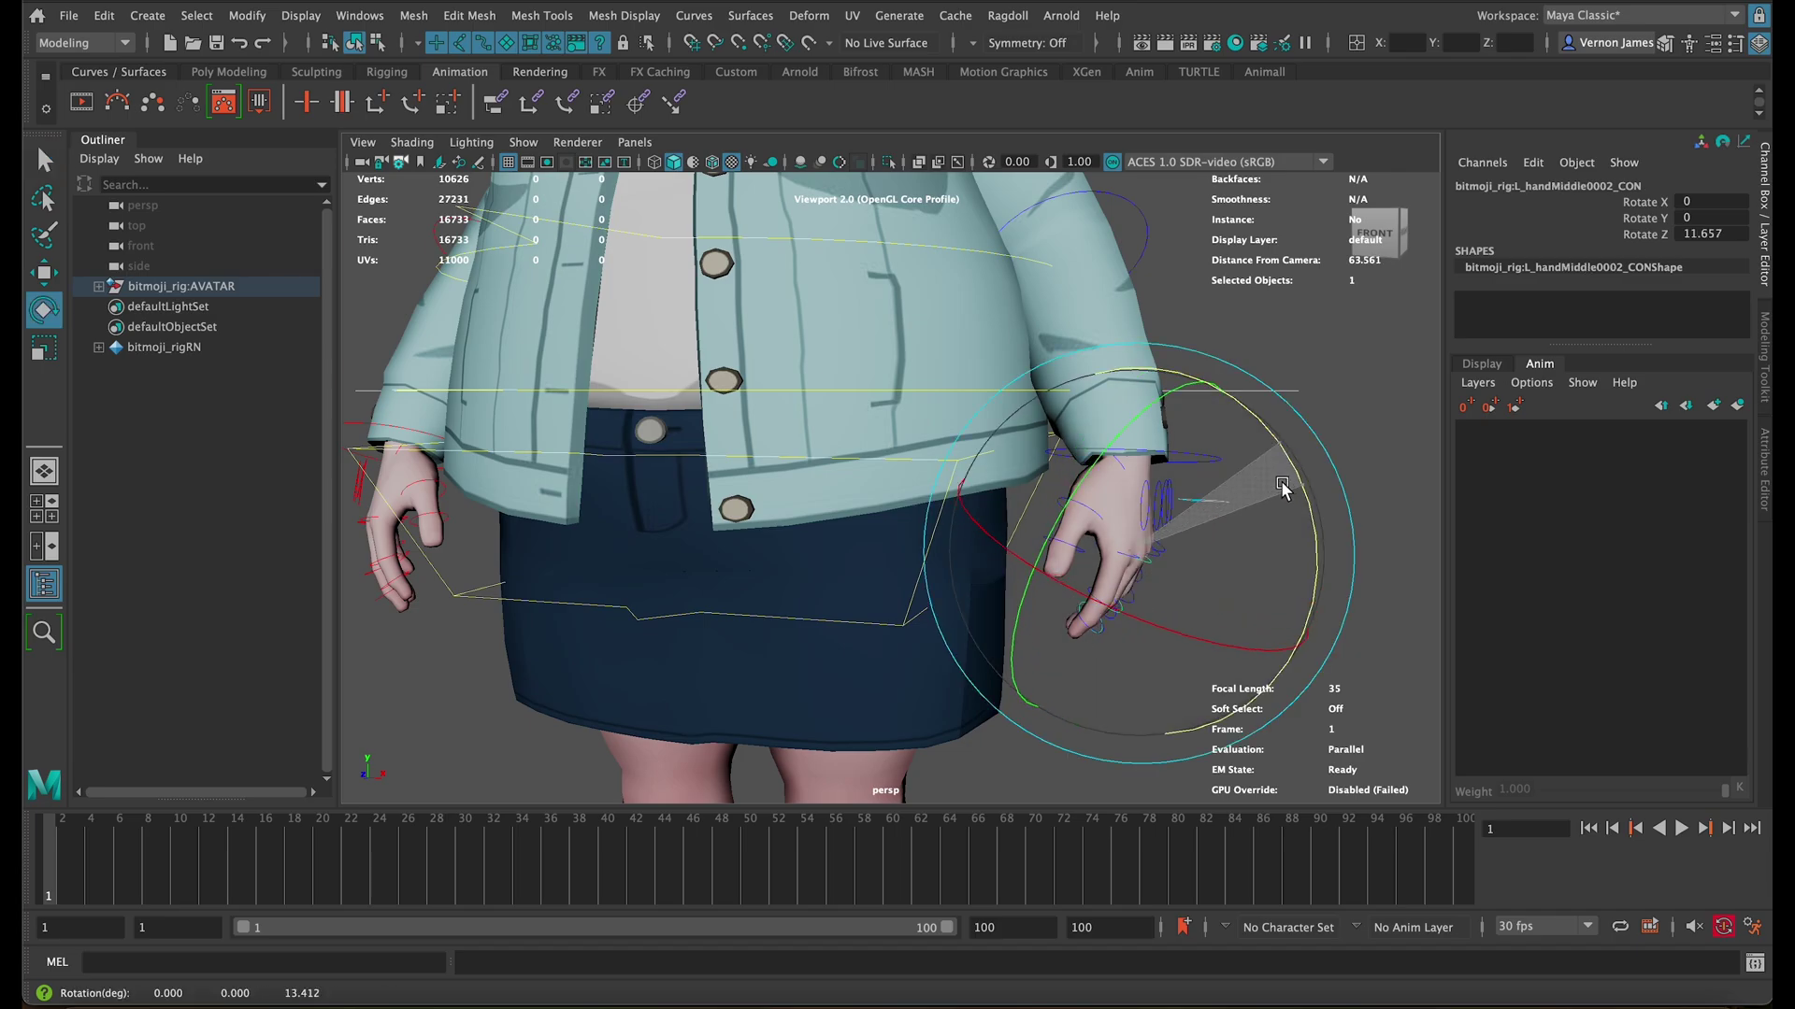
pyautogui.scroll(-2, 1153, 562)
pyautogui.moveTo(1065, 562)
pyautogui.keyDown('alt'); pyautogui.mouseDown()
pyautogui.moveTo(808, 565)
pyautogui.moveTo(827, 532)
pyautogui.mouseUp(); pyautogui.keyUp('alt')
pyautogui.scroll(2, 826, 505)
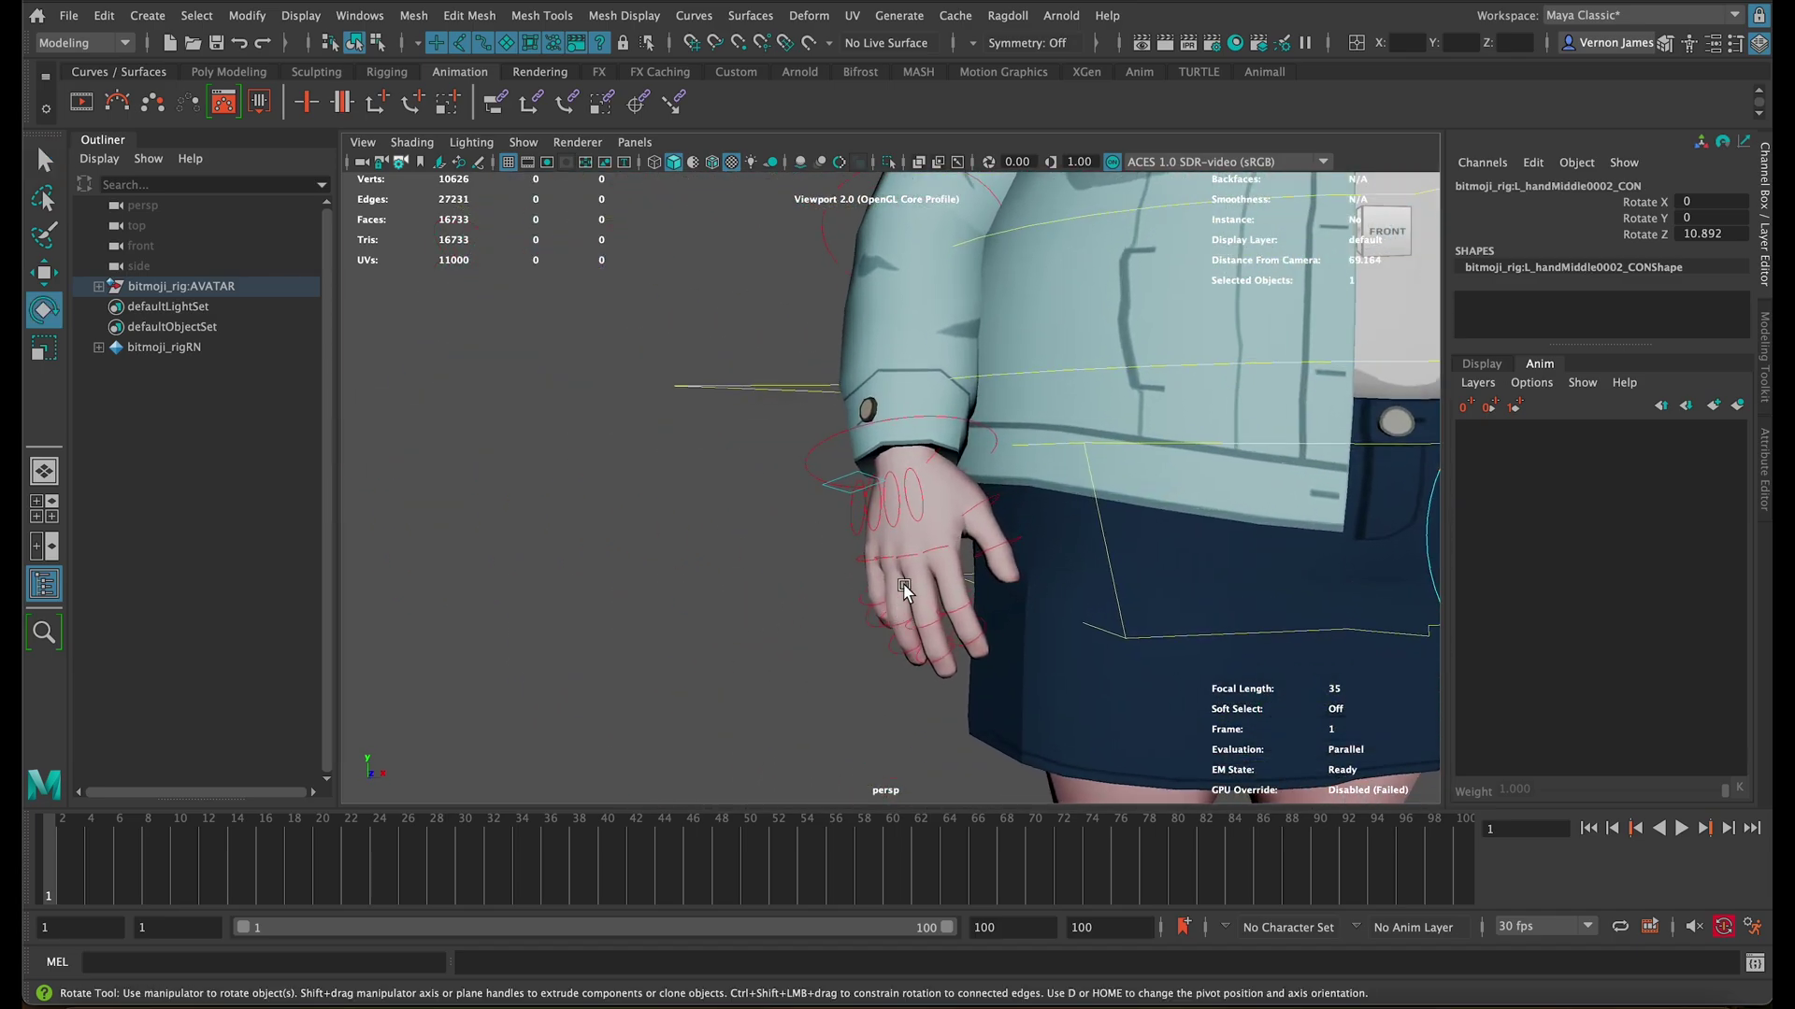
pyautogui.click(825, 507)
pyautogui.click(800, 508)
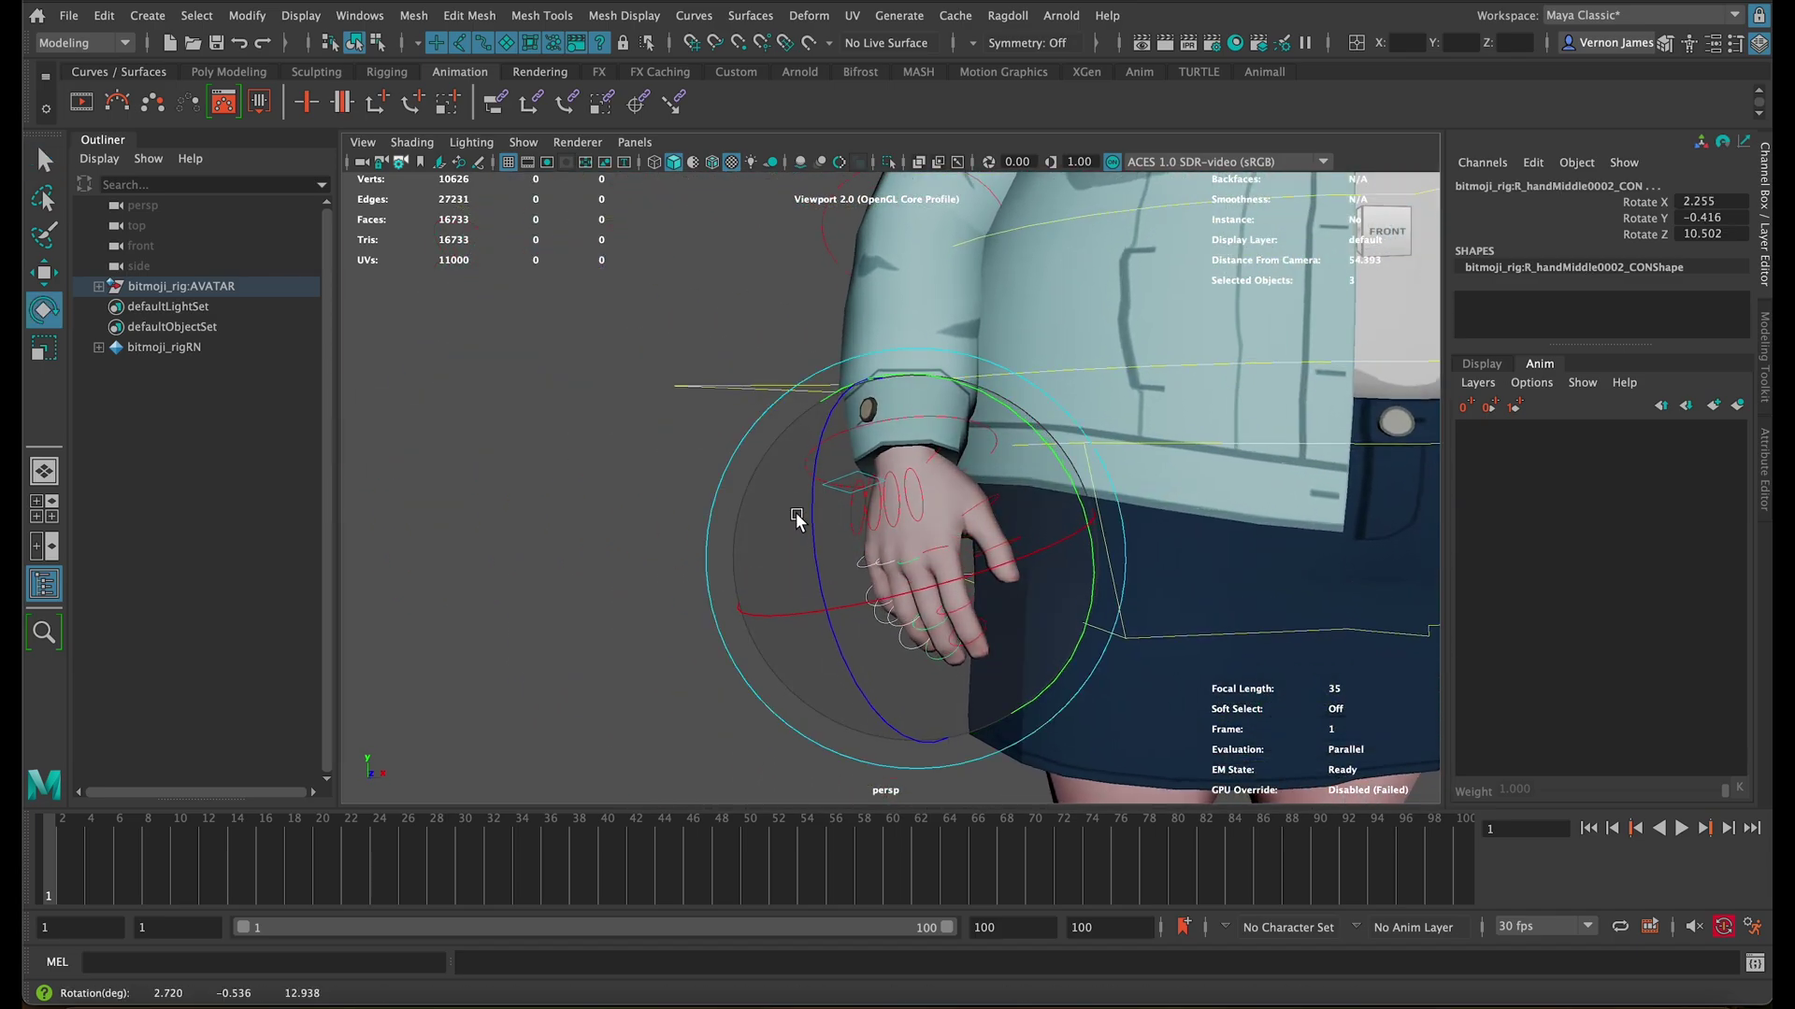
pyautogui.moveTo(838, 504)
pyautogui.mouseDown()
pyautogui.moveTo(823, 542)
pyautogui.moveTo(1065, 552)
pyautogui.moveTo(1054, 501)
pyautogui.mouseUp()
pyautogui.scroll(-3, 822, 542)
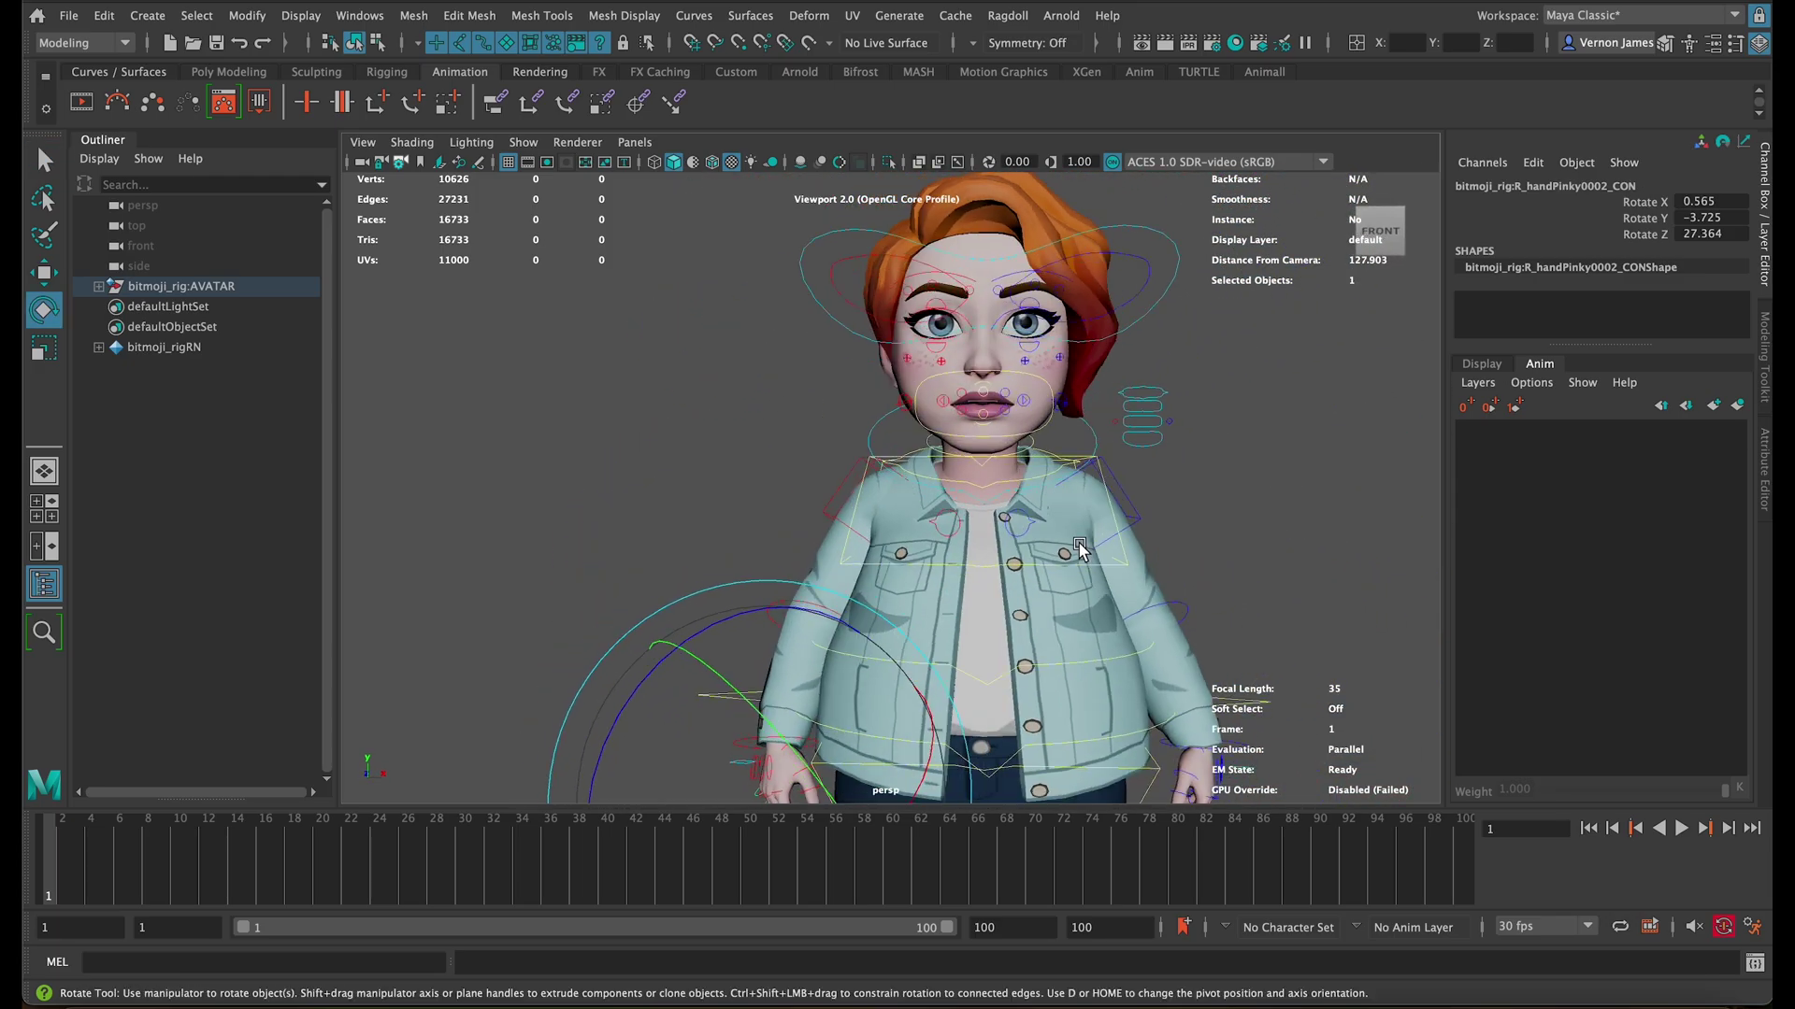
pyautogui.scroll(3, 1053, 501)
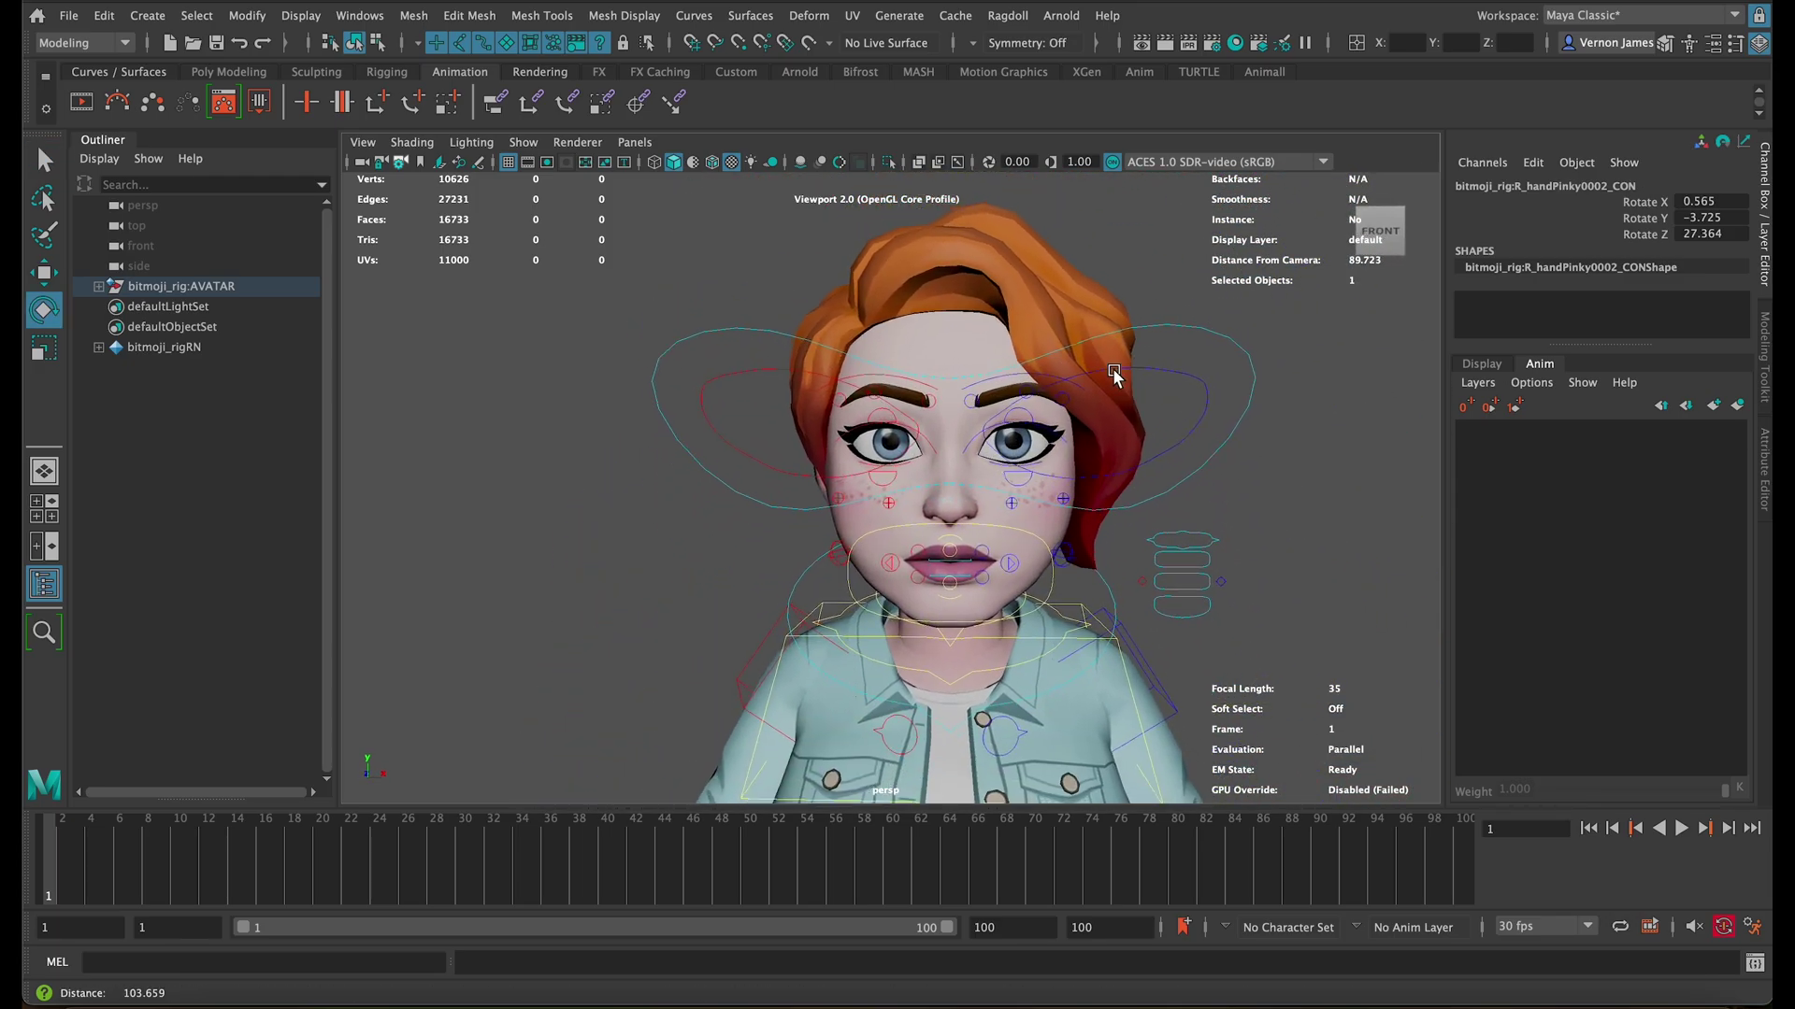
pyautogui.scroll(-4, 997, 473)
pyautogui.press('q')
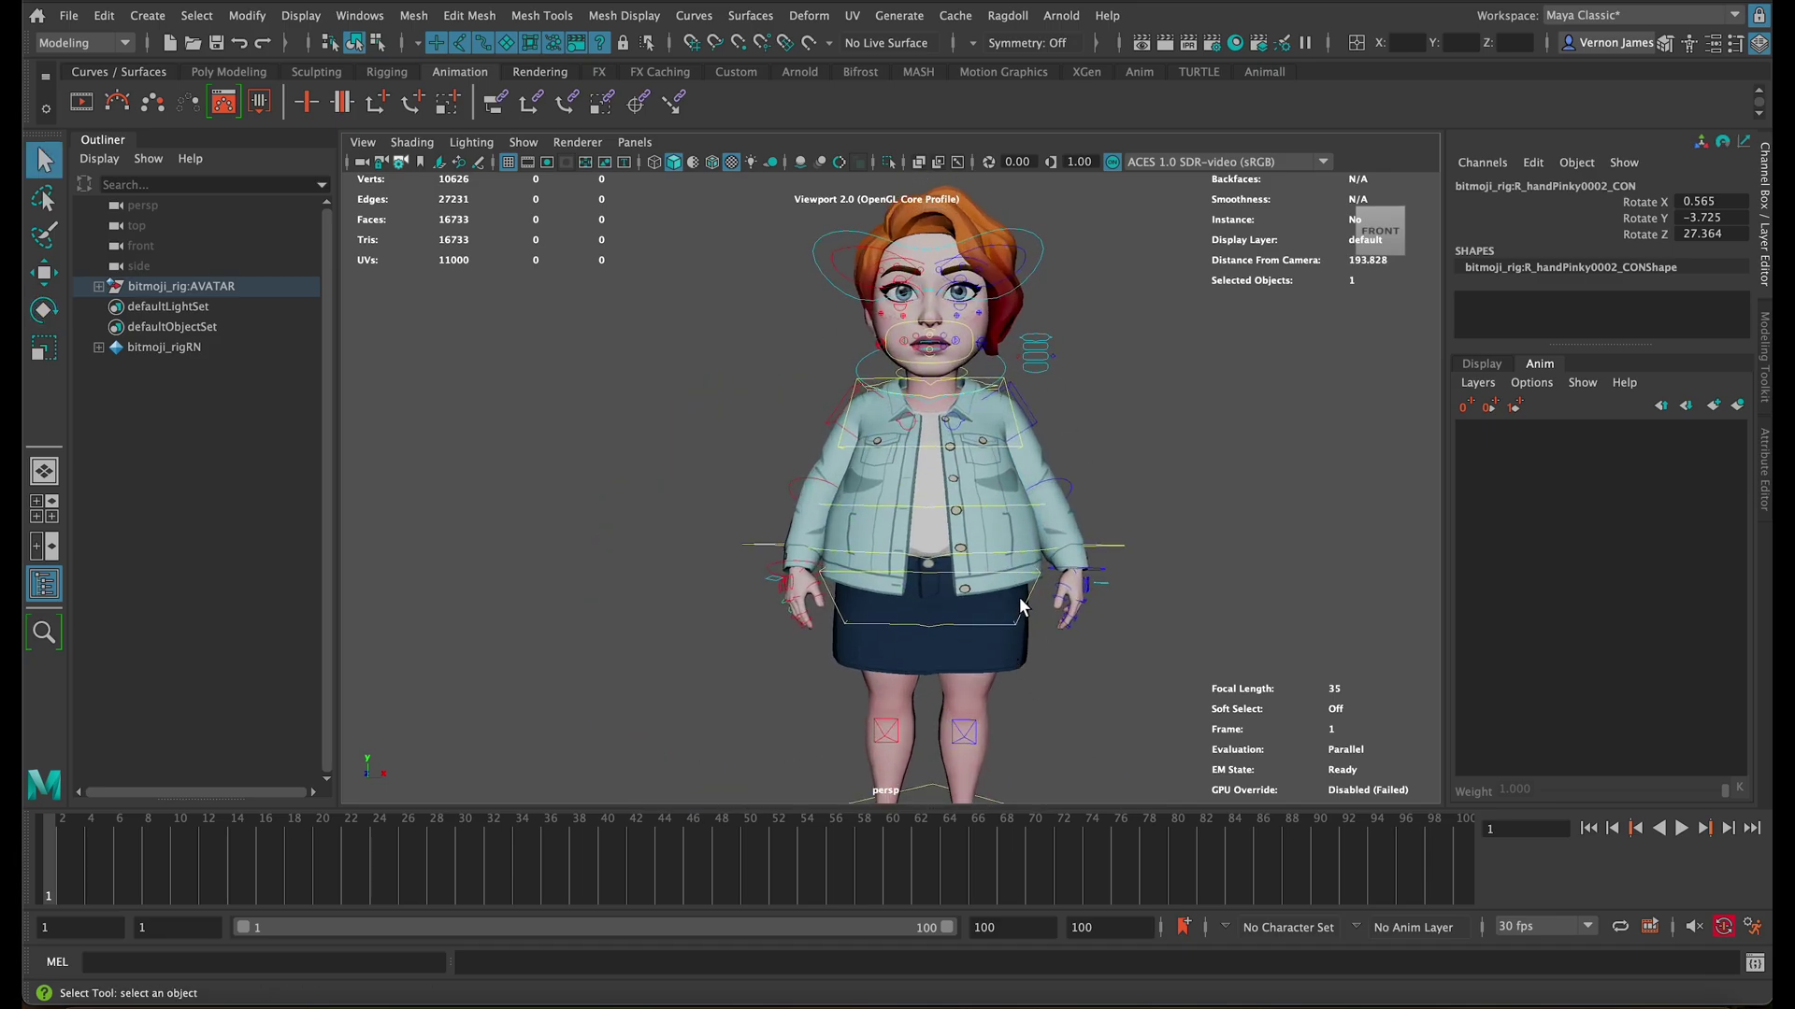
pyautogui.click(1021, 607)
pyautogui.press('e')
pyautogui.keyDown('alt'); pyautogui.moveTo(1021, 606); pyautogui.dragTo(1109, 469, button='middle'); pyautogui.keyUp('alt')
# Step: Tilt the hips sideways and shift the spine control slightly
pyautogui.moveTo(1127, 474); pyautogui.dragTo(1122, 464)
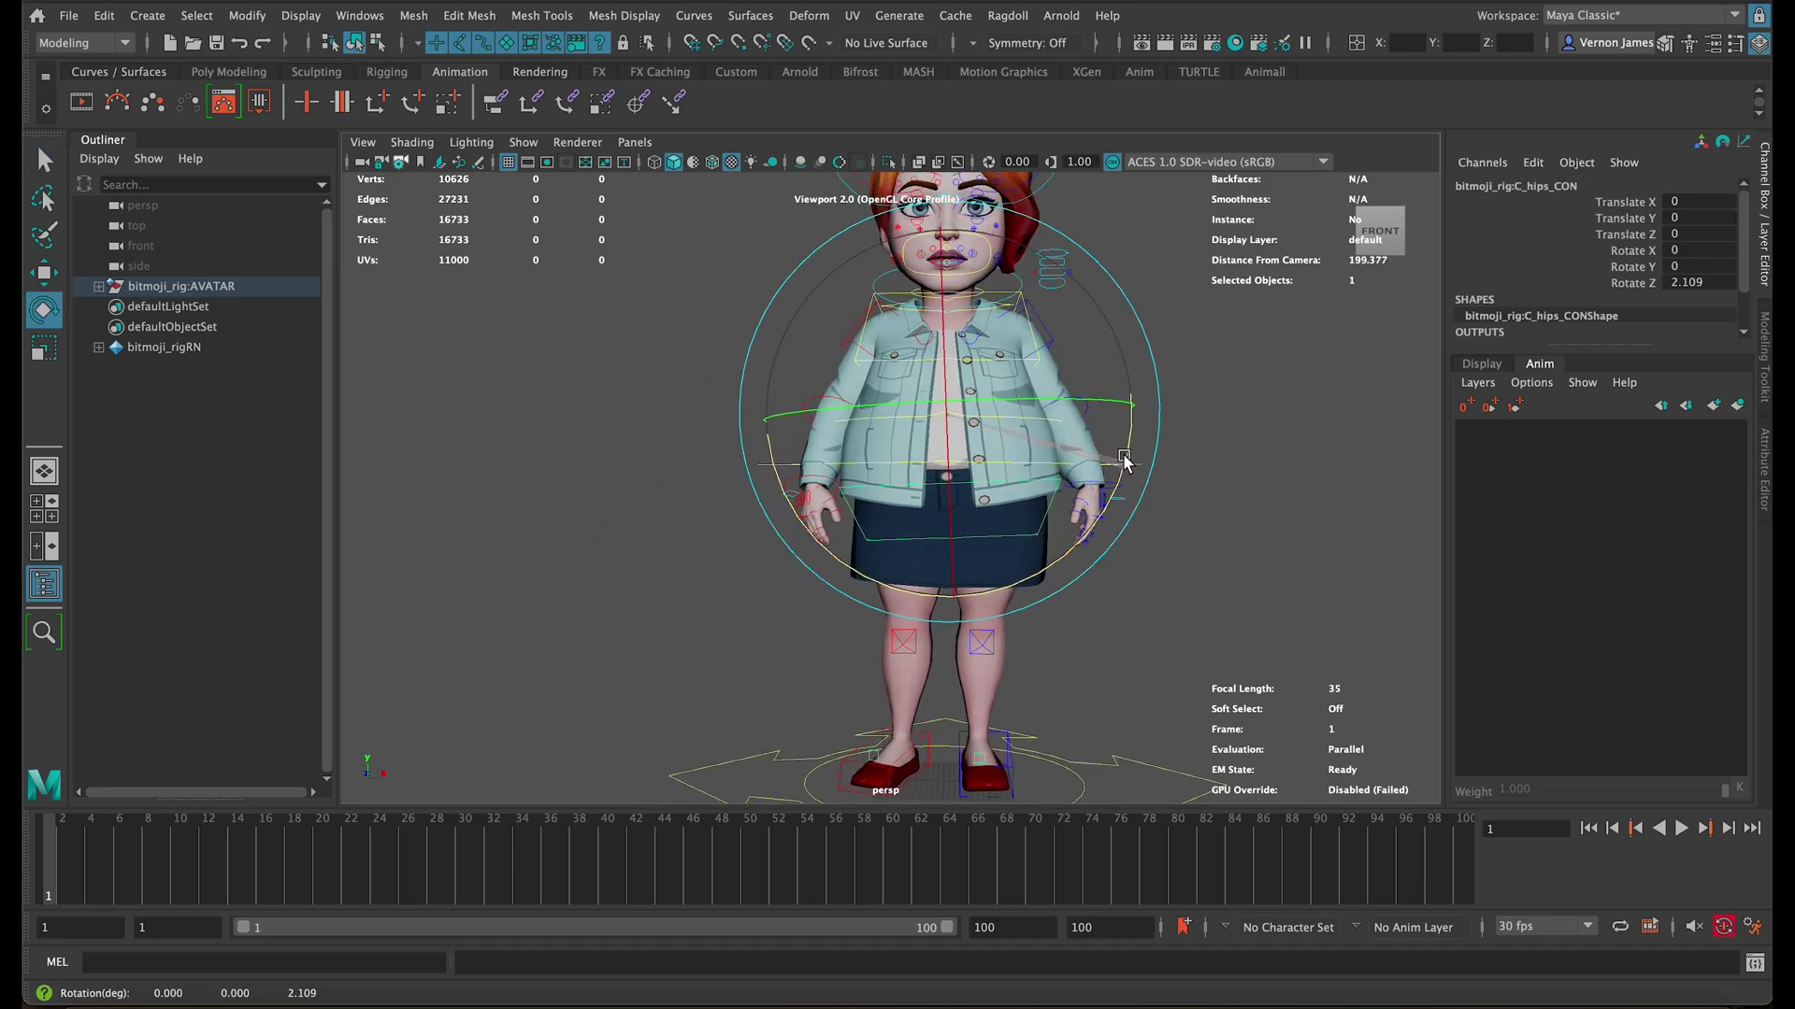
pyautogui.click(1133, 472)
pyautogui.press('w')
pyautogui.moveTo(1141, 469); pyautogui.dragTo(1141, 471)
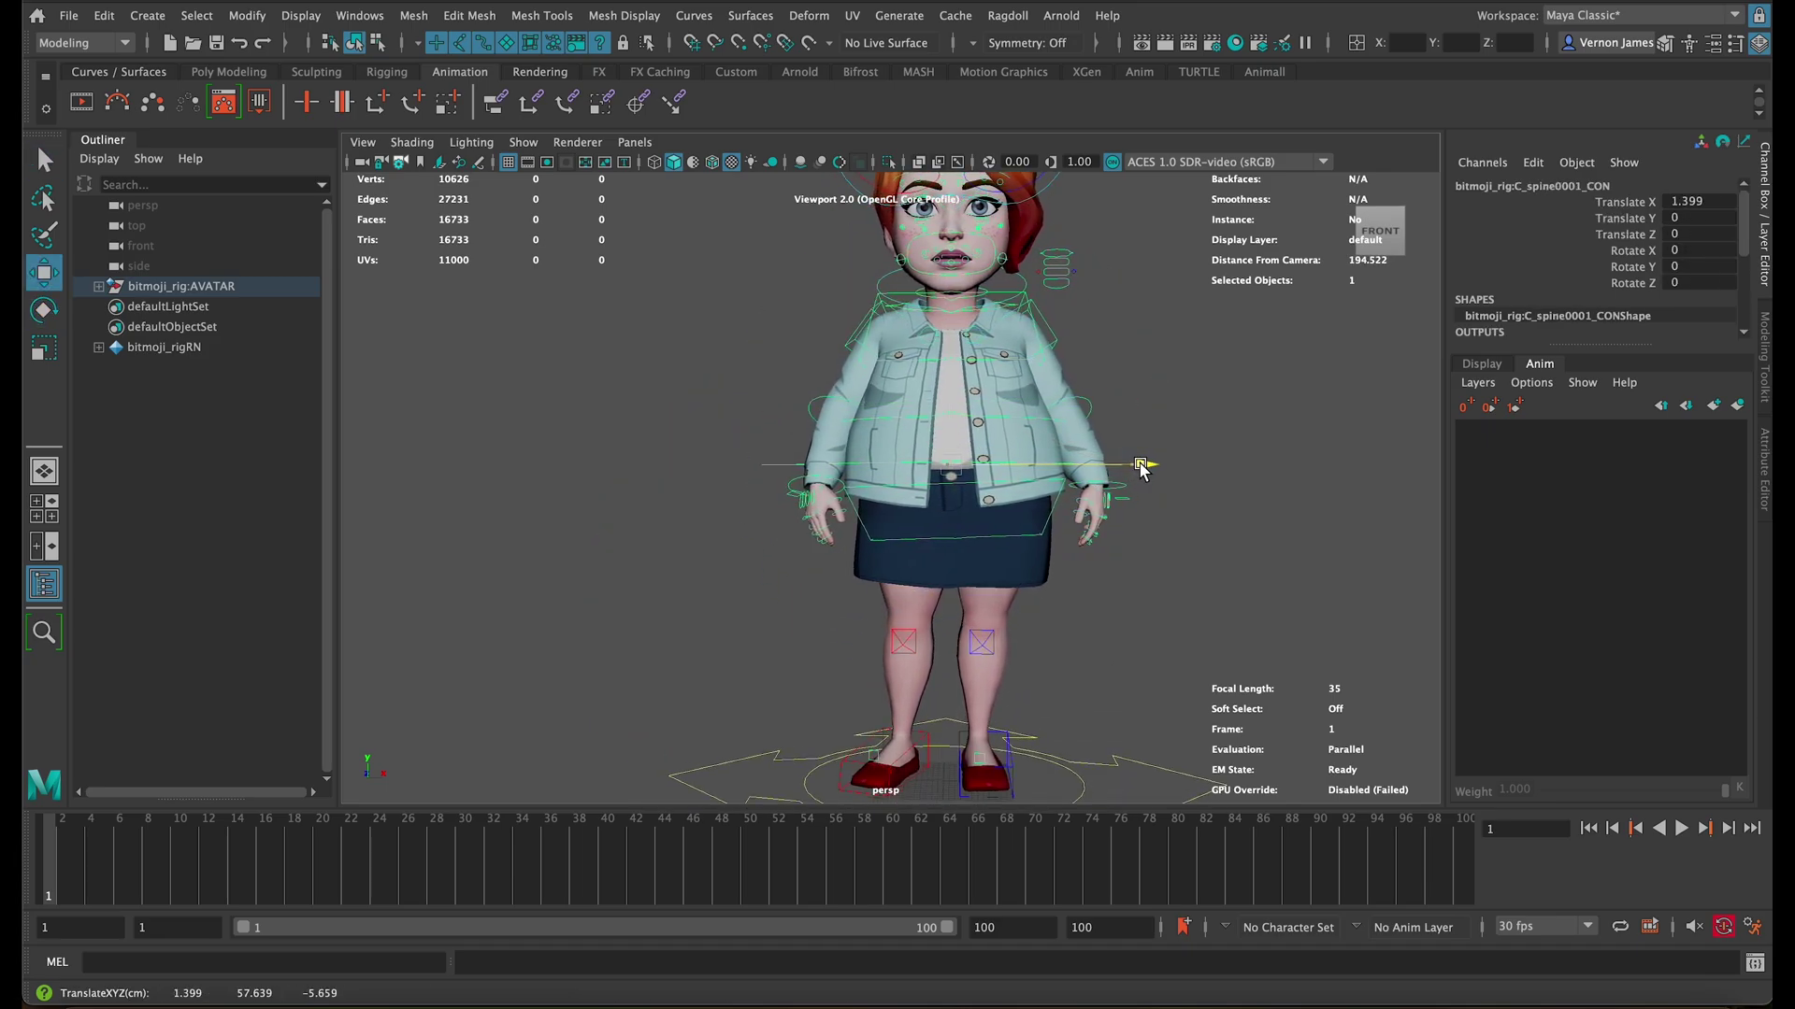
pyautogui.keyDown('alt'); pyautogui.moveTo(984, 708); pyautogui.dragTo(897, 422, button='middle'); pyautogui.keyUp('alt')
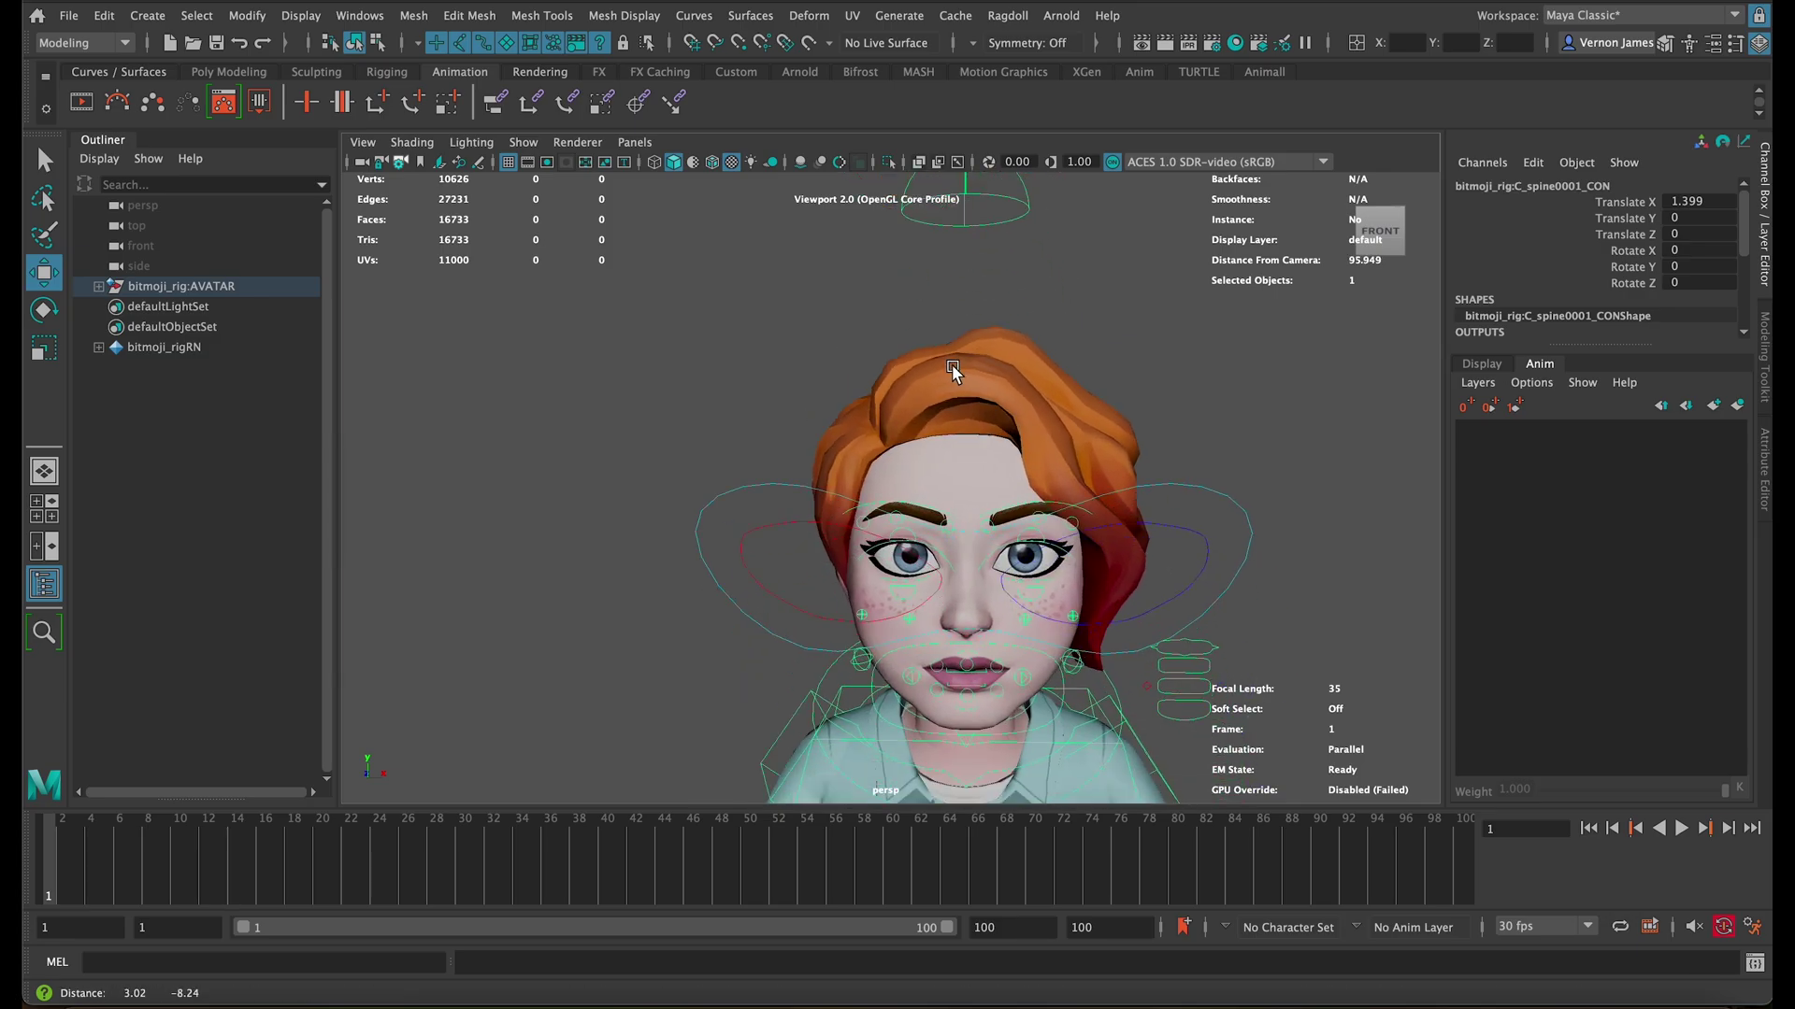
pyautogui.scroll(5, 898, 420)
# Step: Select both upper eyelid controls and both eyebrow controls for moving
pyautogui.press('q')
pyautogui.click(890, 333)
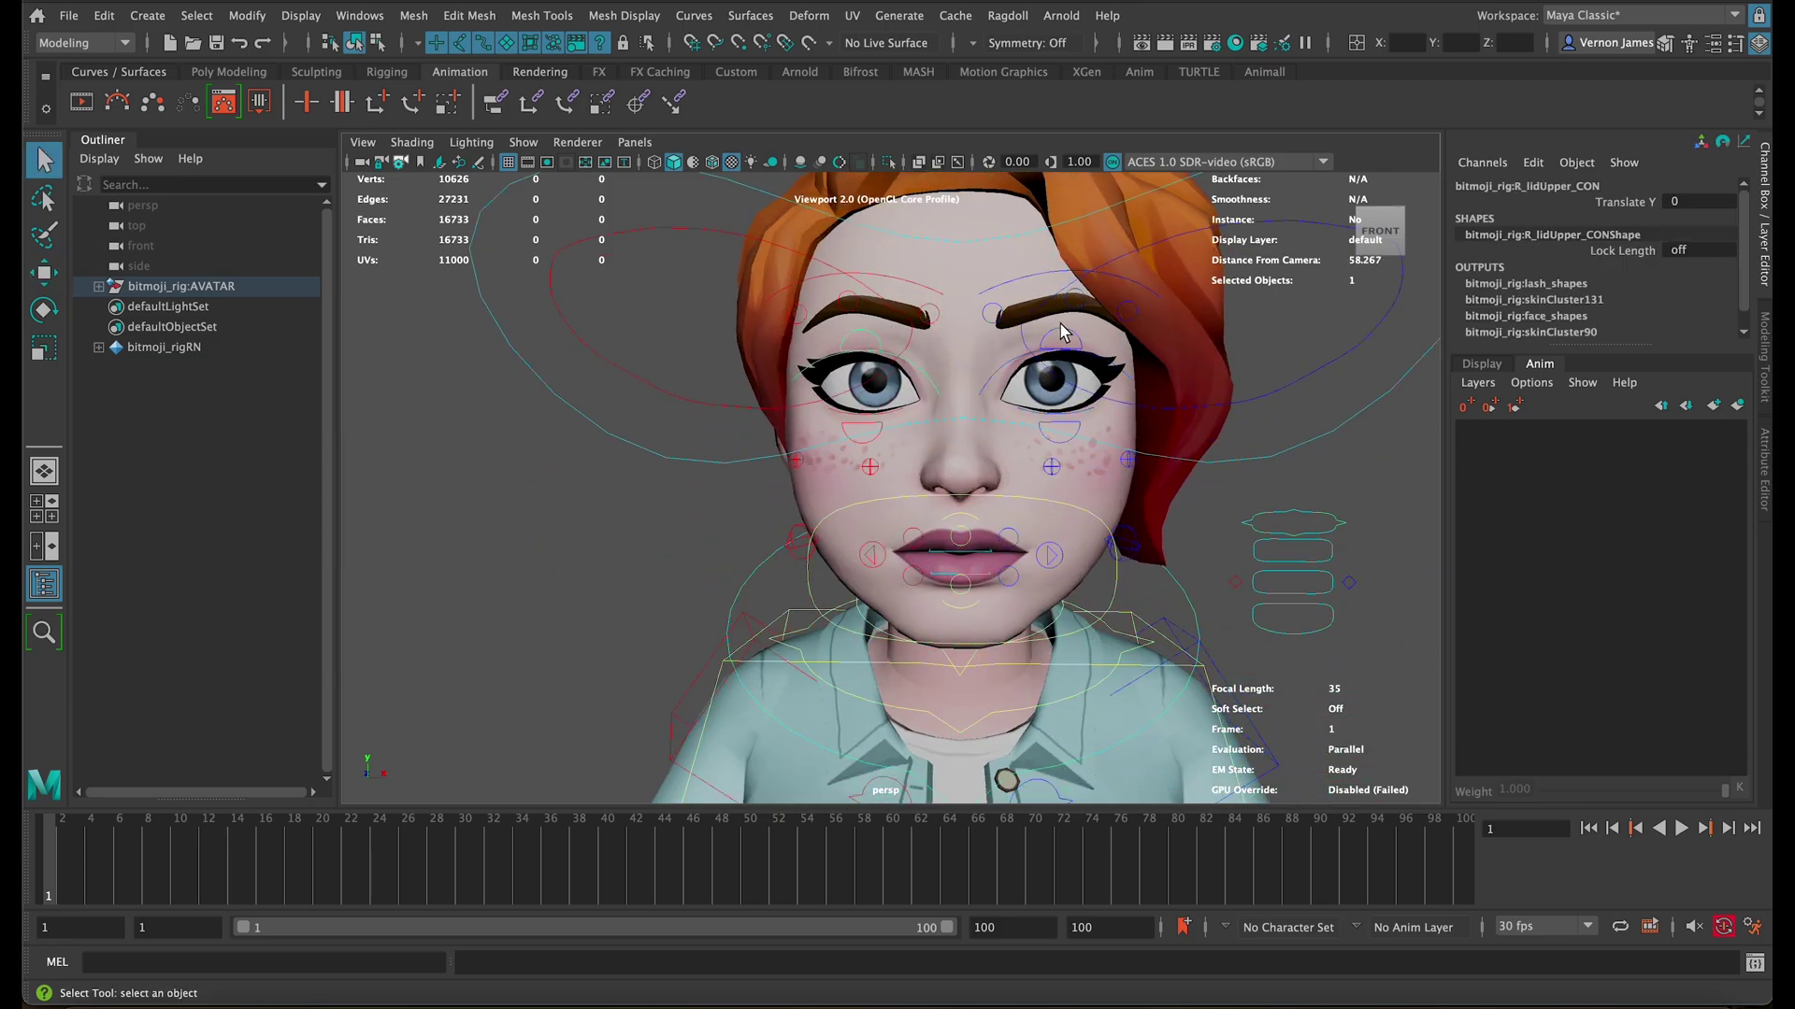
pyautogui.keyDown('shift'); pyautogui.click(926, 306); pyautogui.keyUp('shift')
pyautogui.press('w')
pyautogui.press('q')
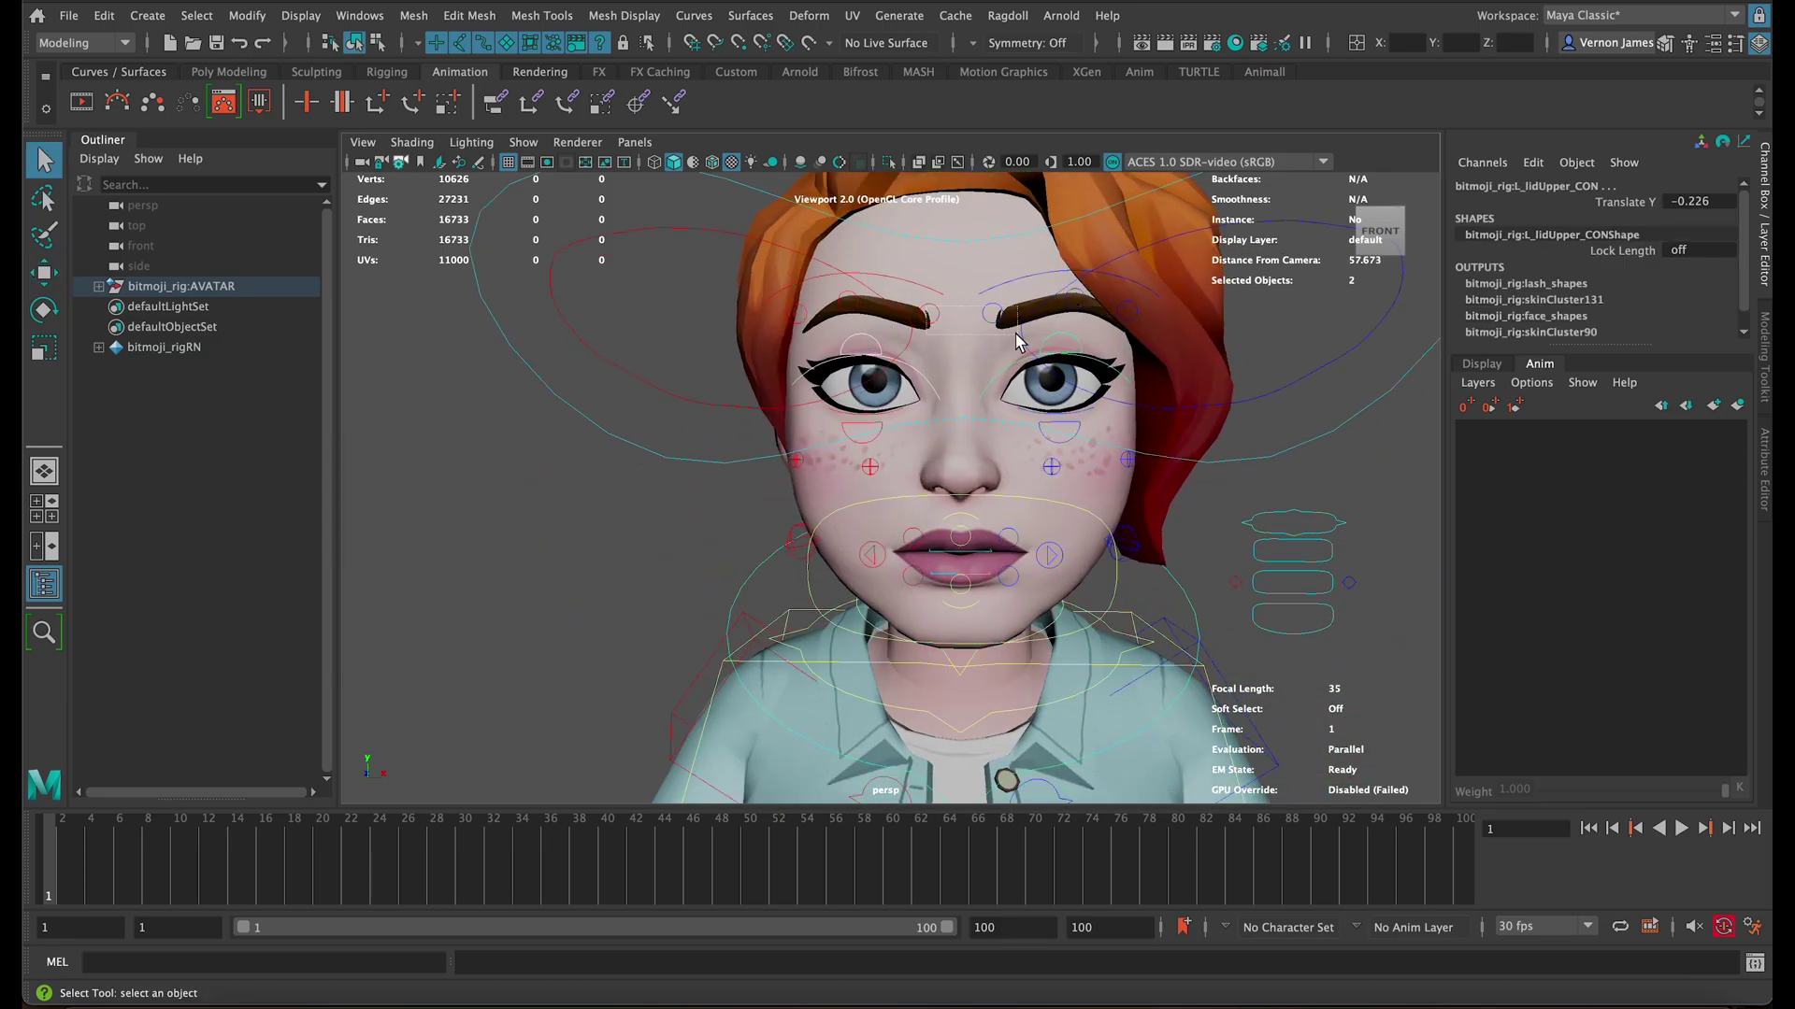
pyautogui.click(1008, 270)
pyautogui.press('w')
pyautogui.click(918, 295)
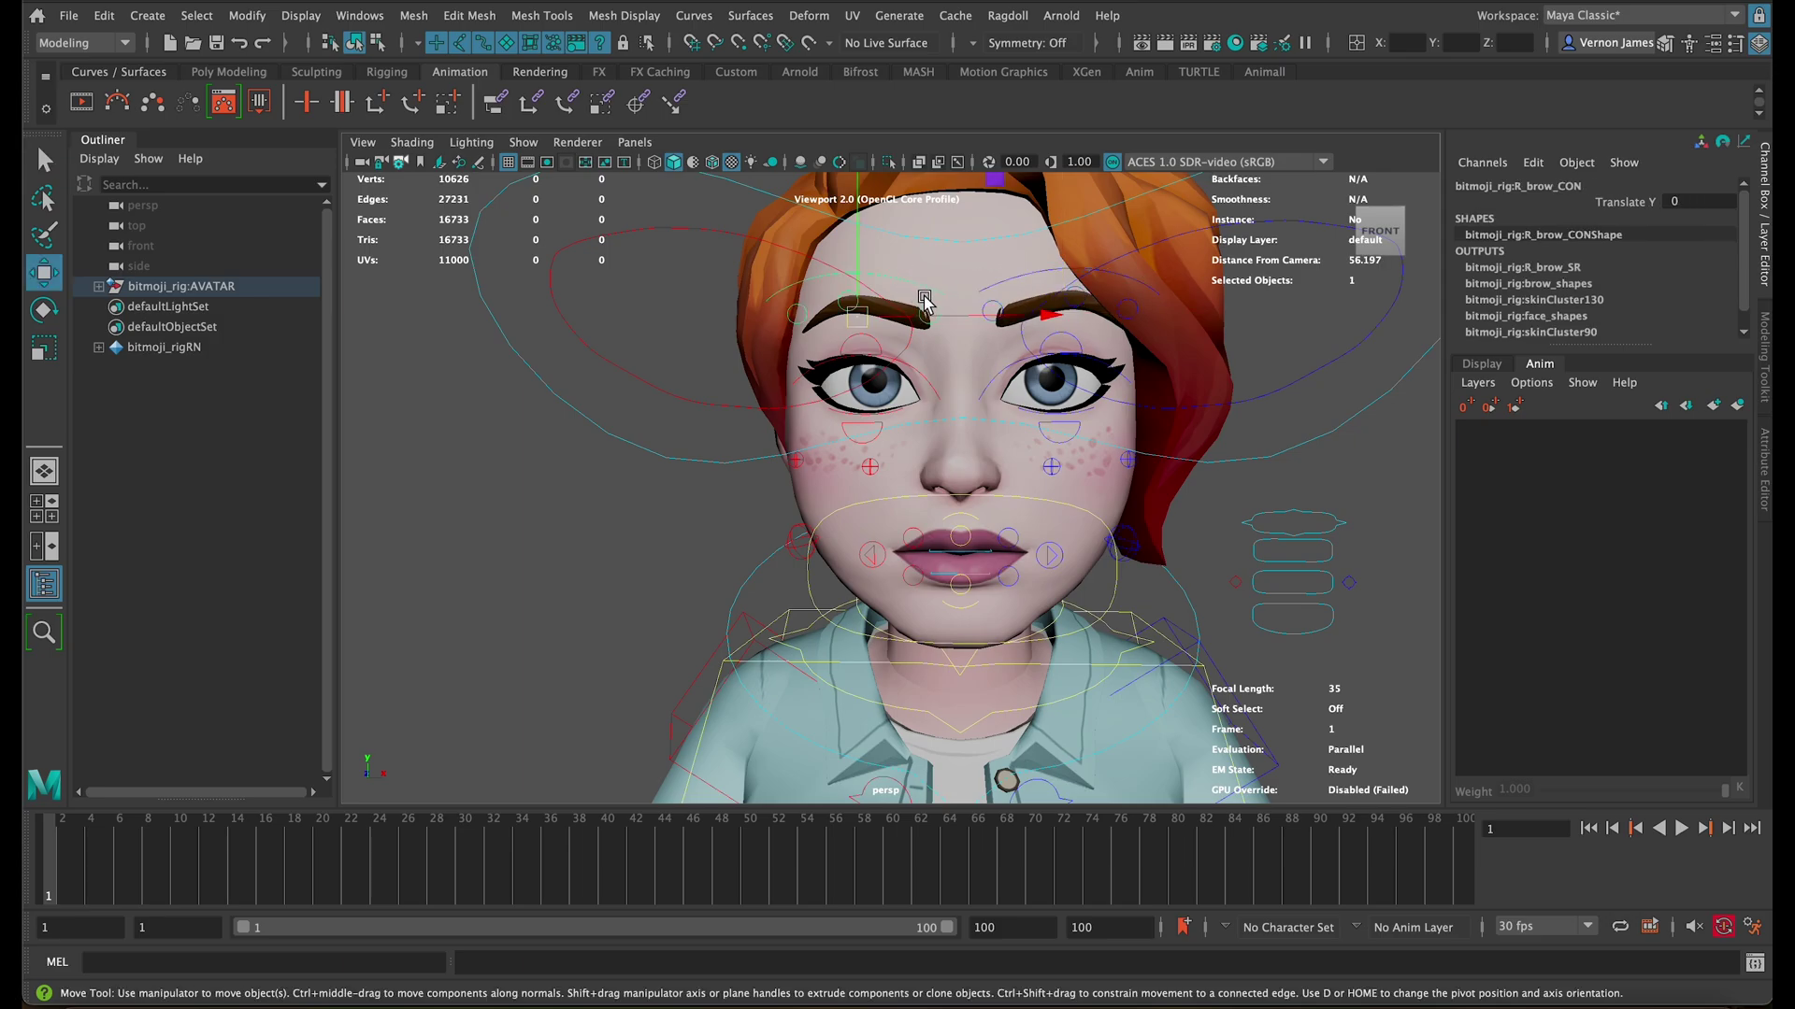
pyautogui.scroll(3, 1033, 401)
# Step: Shift the left and right lip corner controls, then box-select every rig control
pyautogui.press('q')
pyautogui.click(986, 443)
pyautogui.press('w')
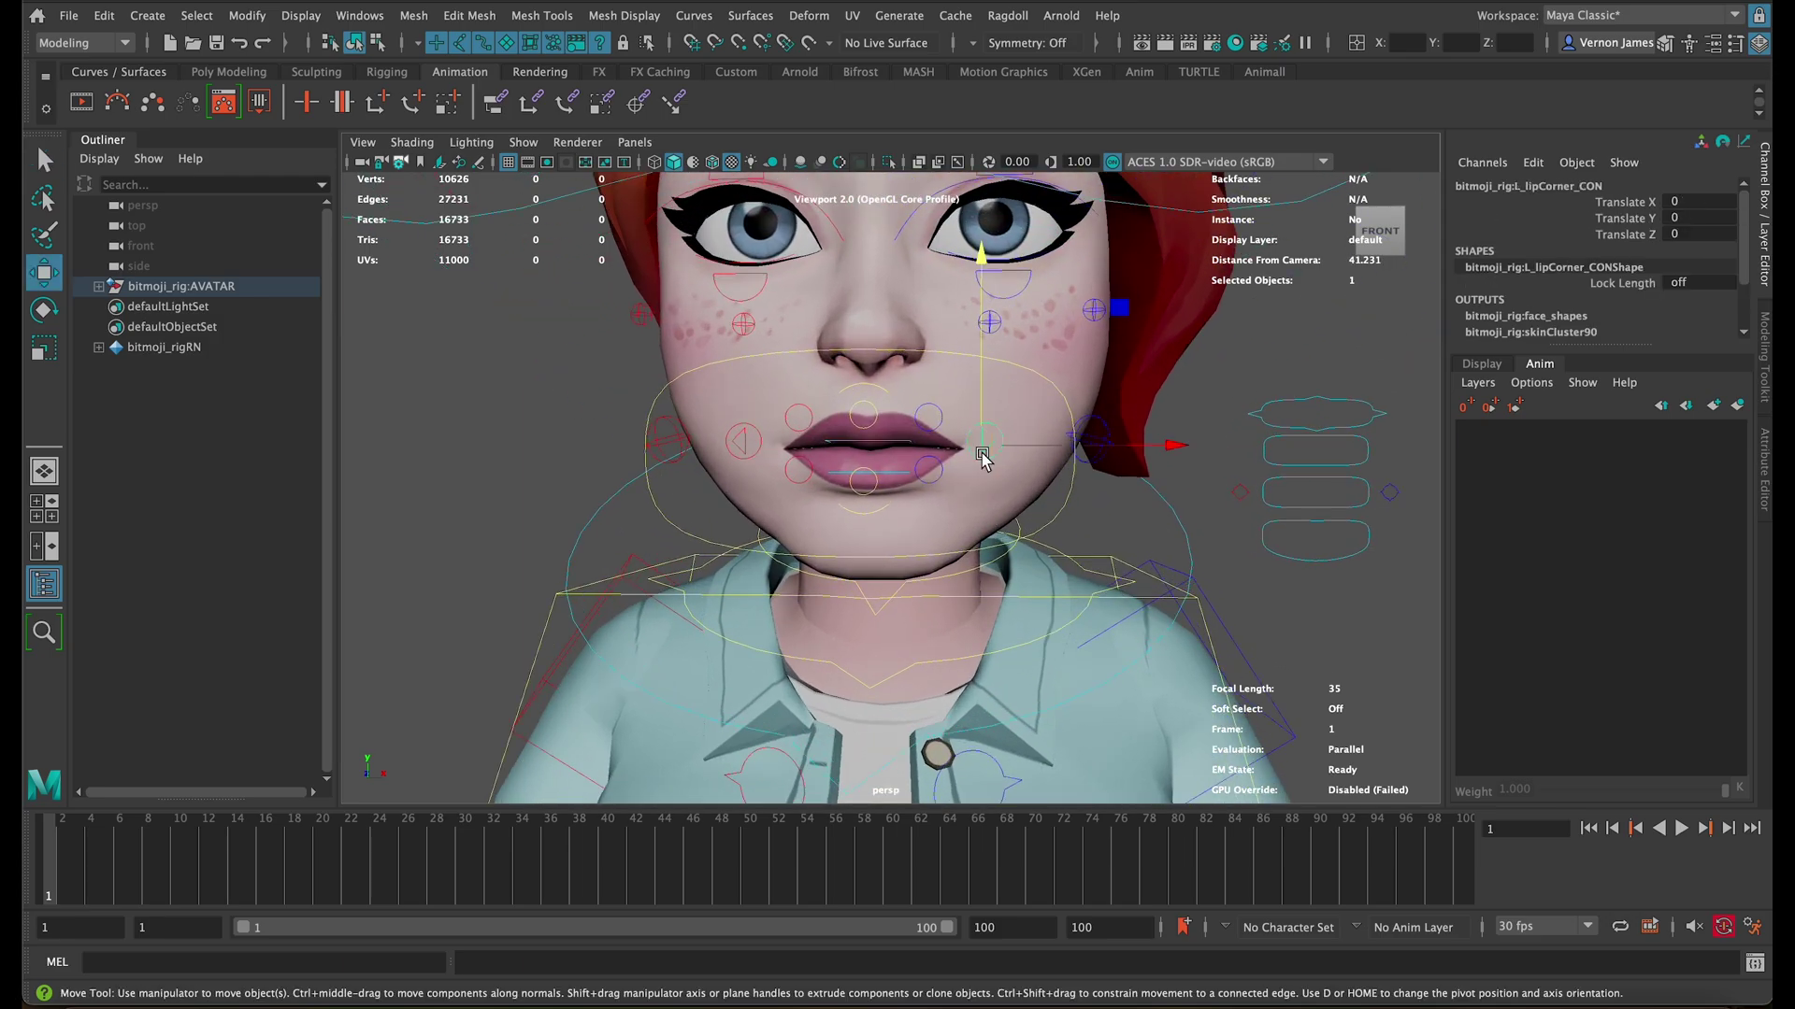
pyautogui.moveTo(982, 454); pyautogui.dragTo(987, 445)
pyautogui.press('q')
pyautogui.click(732, 456)
pyautogui.press('w')
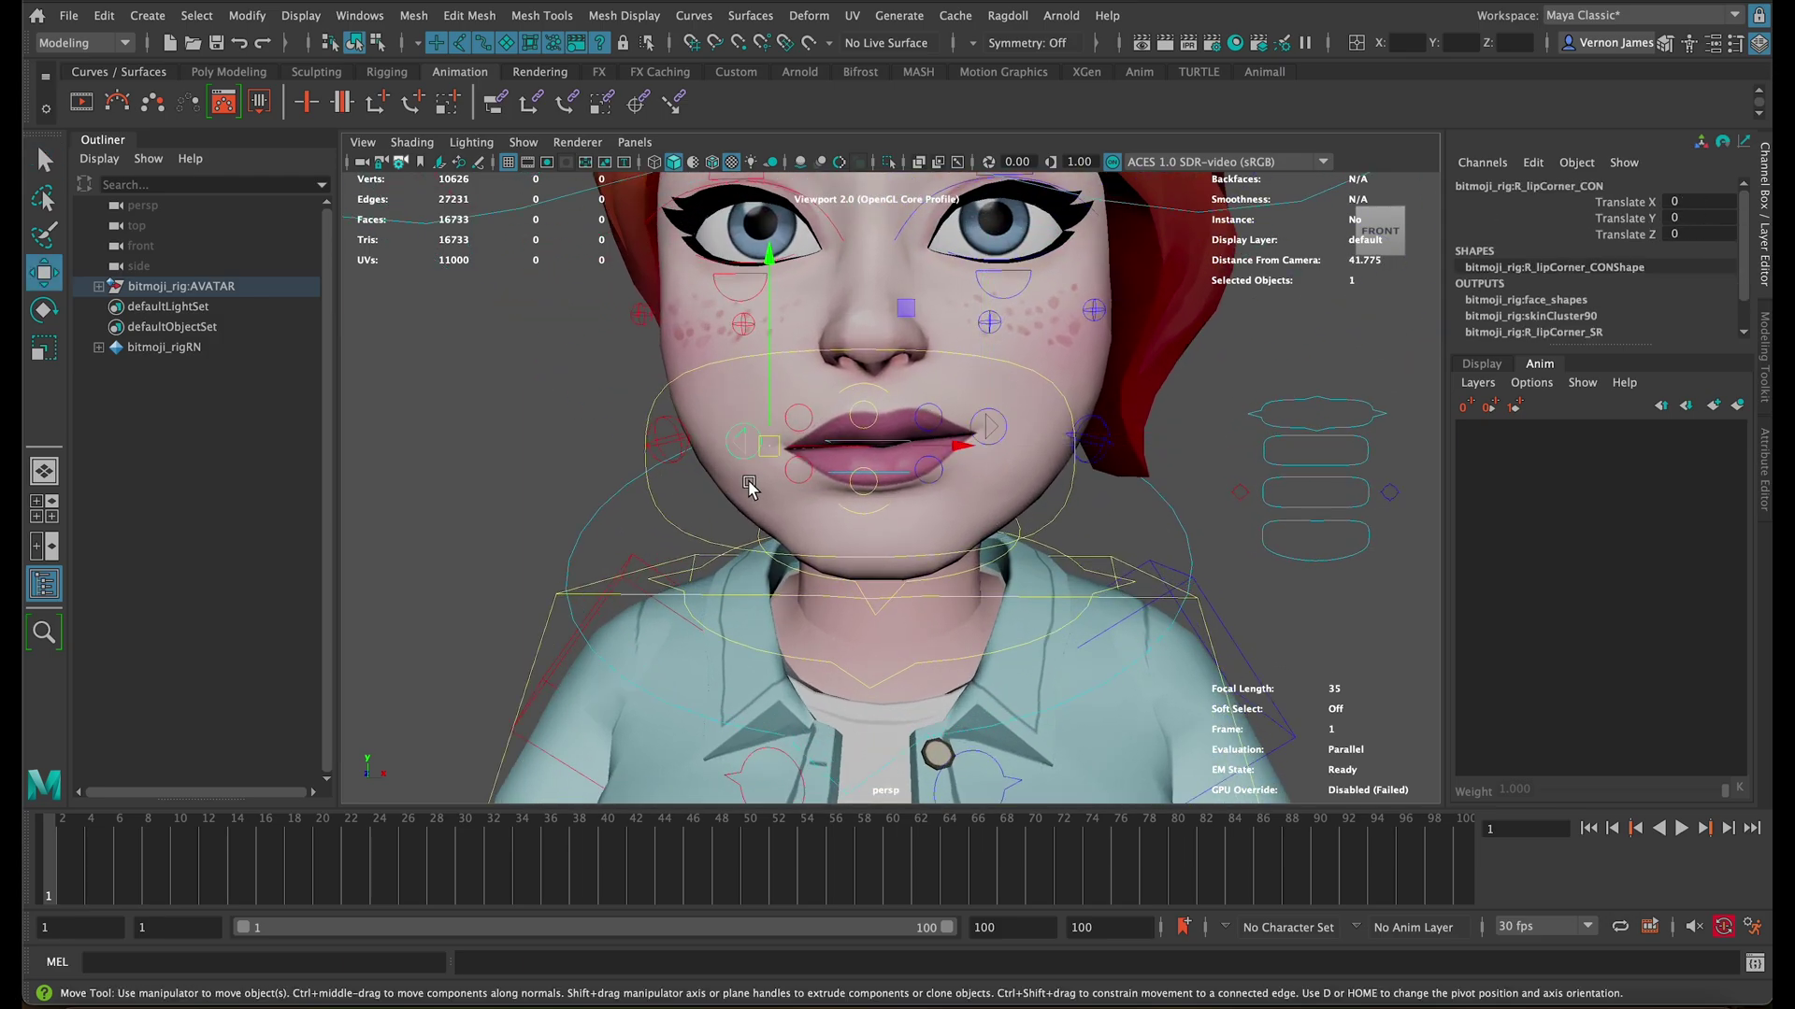
pyautogui.moveTo(743, 480); pyautogui.dragTo(744, 469)
pyautogui.scroll(-3, 825, 287)
pyautogui.scroll(-3, 841, 278)
pyautogui.scroll(-3, 793, 282)
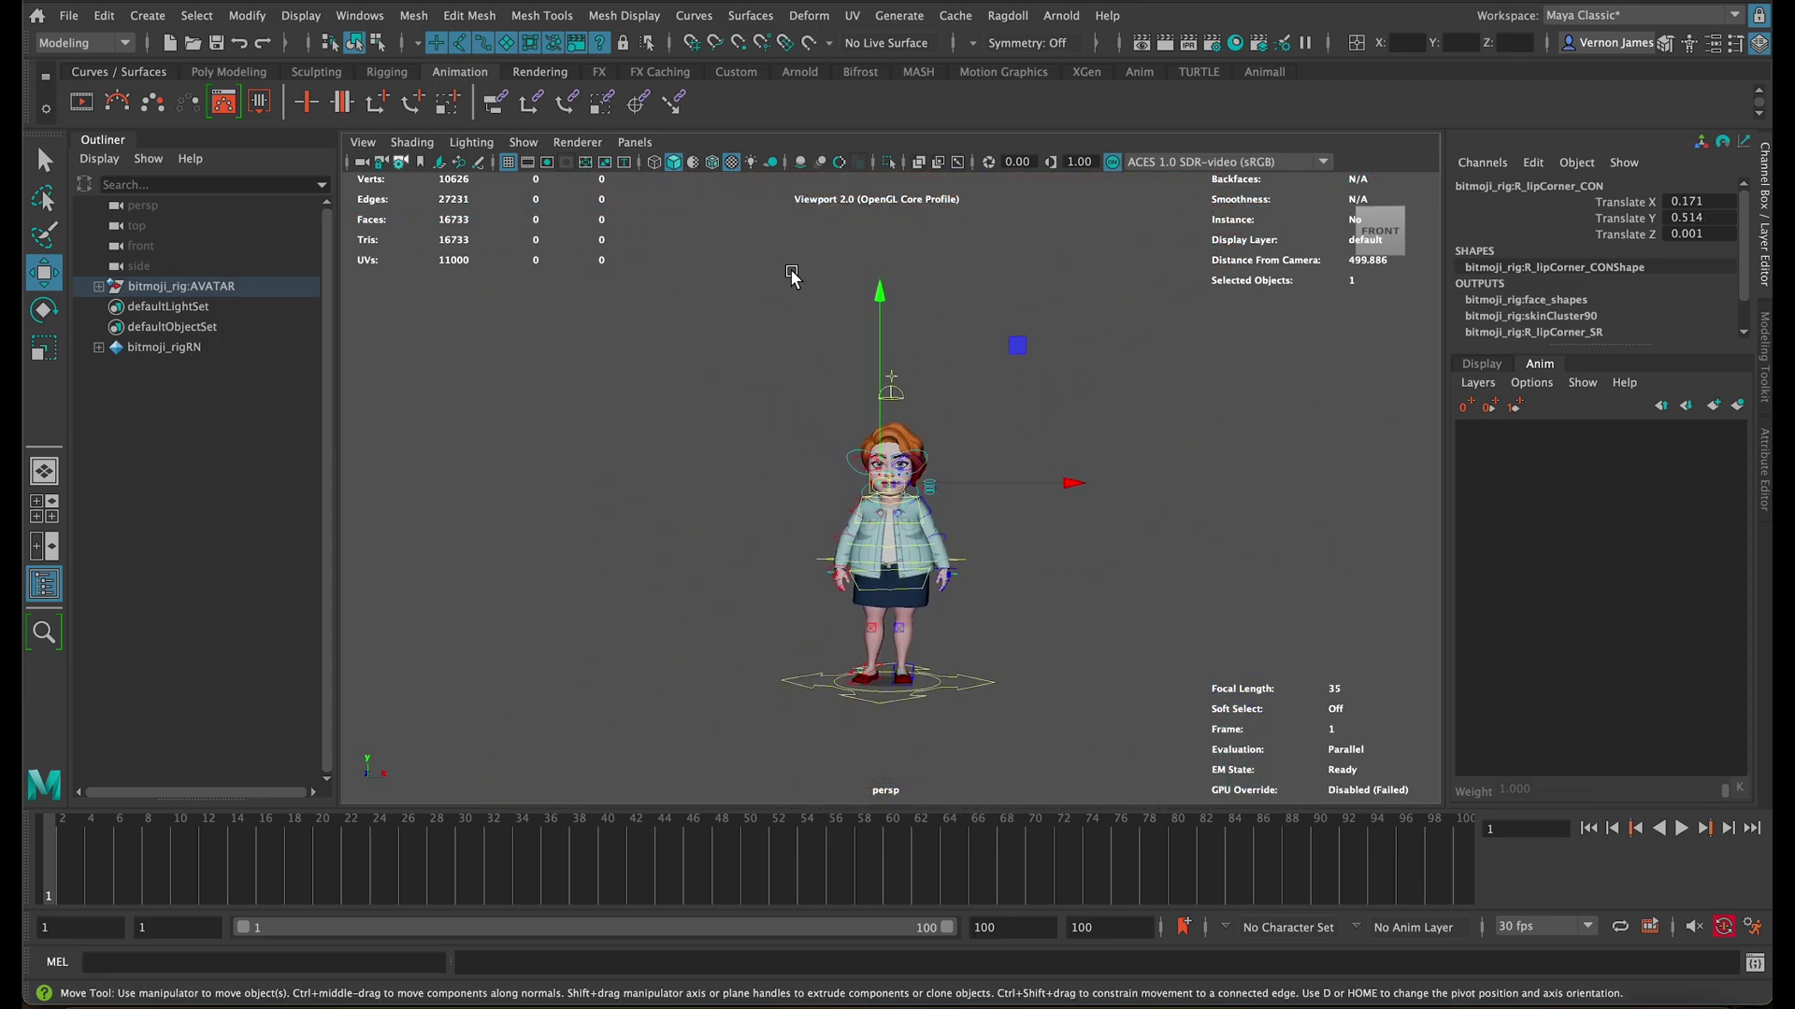
pyautogui.moveTo(701, 252)
pyautogui.mouseDown()
pyautogui.moveTo(1118, 584)
pyautogui.moveTo(1193, 490)
pyautogui.moveTo(1199, 527)
pyautogui.mouseUp()
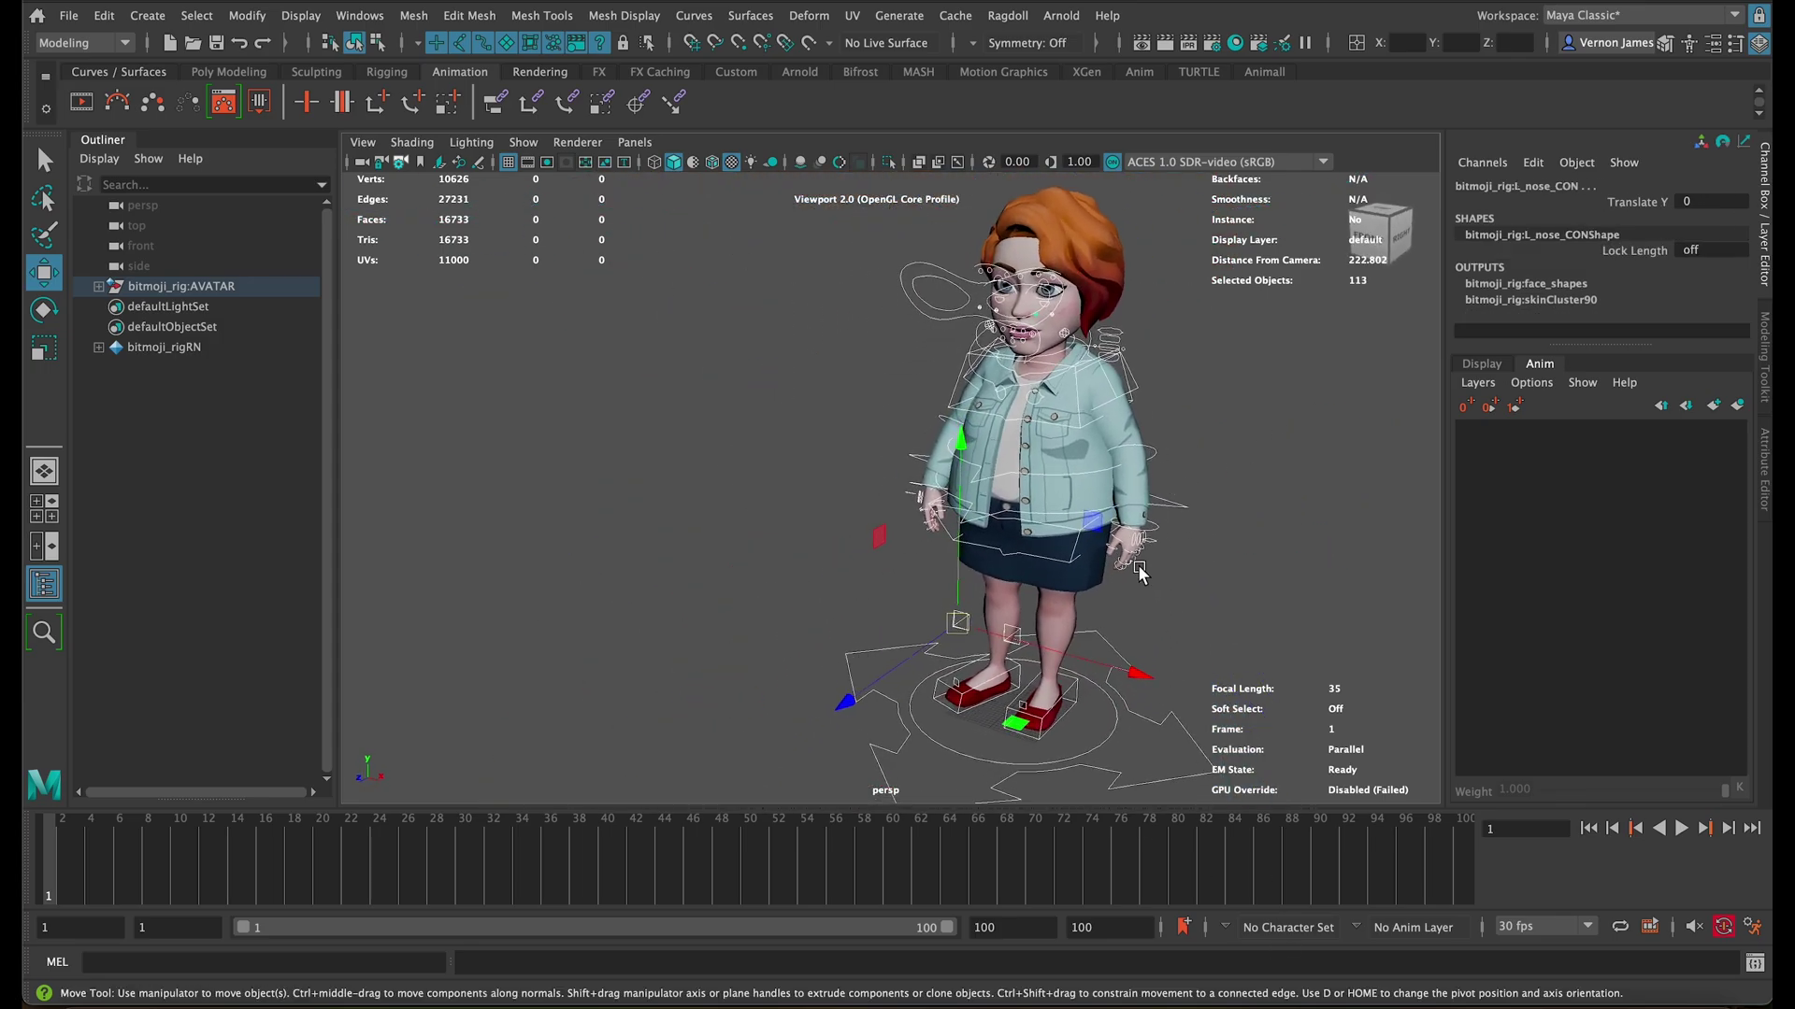
pyautogui.write('50')
# Step: Set the range to frames 0–50, view the avatar front-on, and go to frame 26
pyautogui.press('Return')
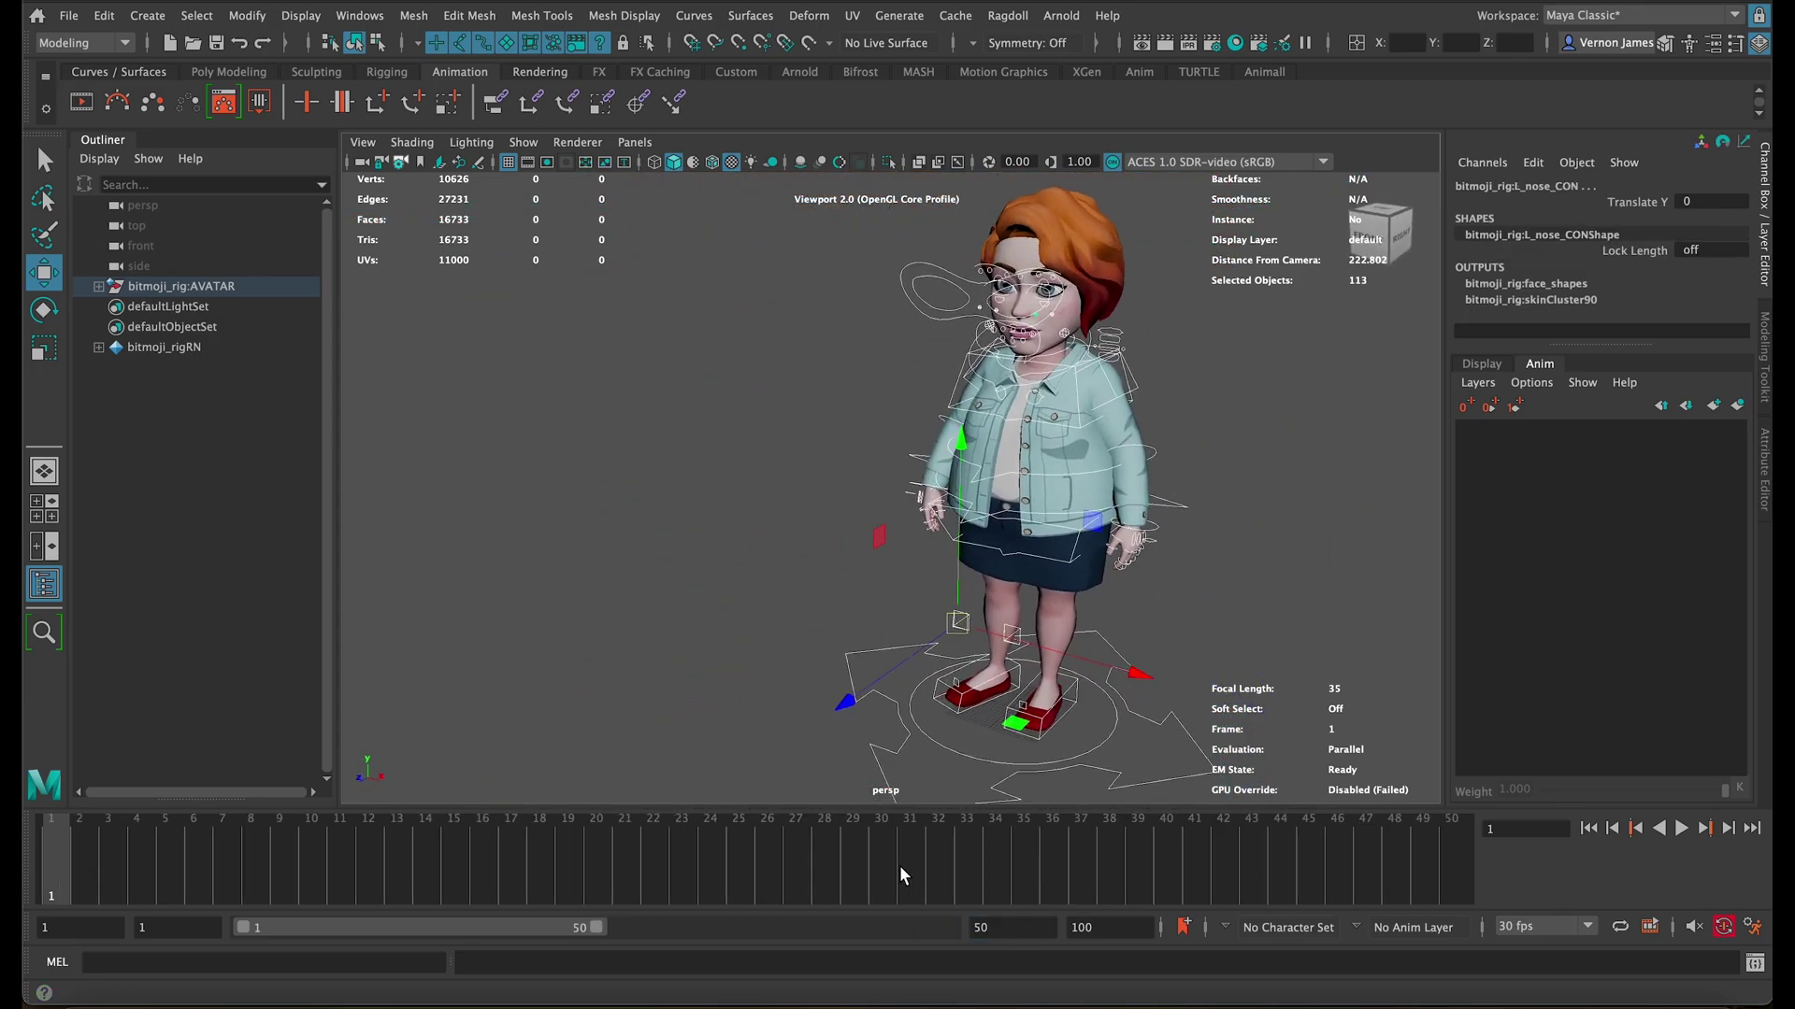
pyautogui.write('0')
pyautogui.press('Return')
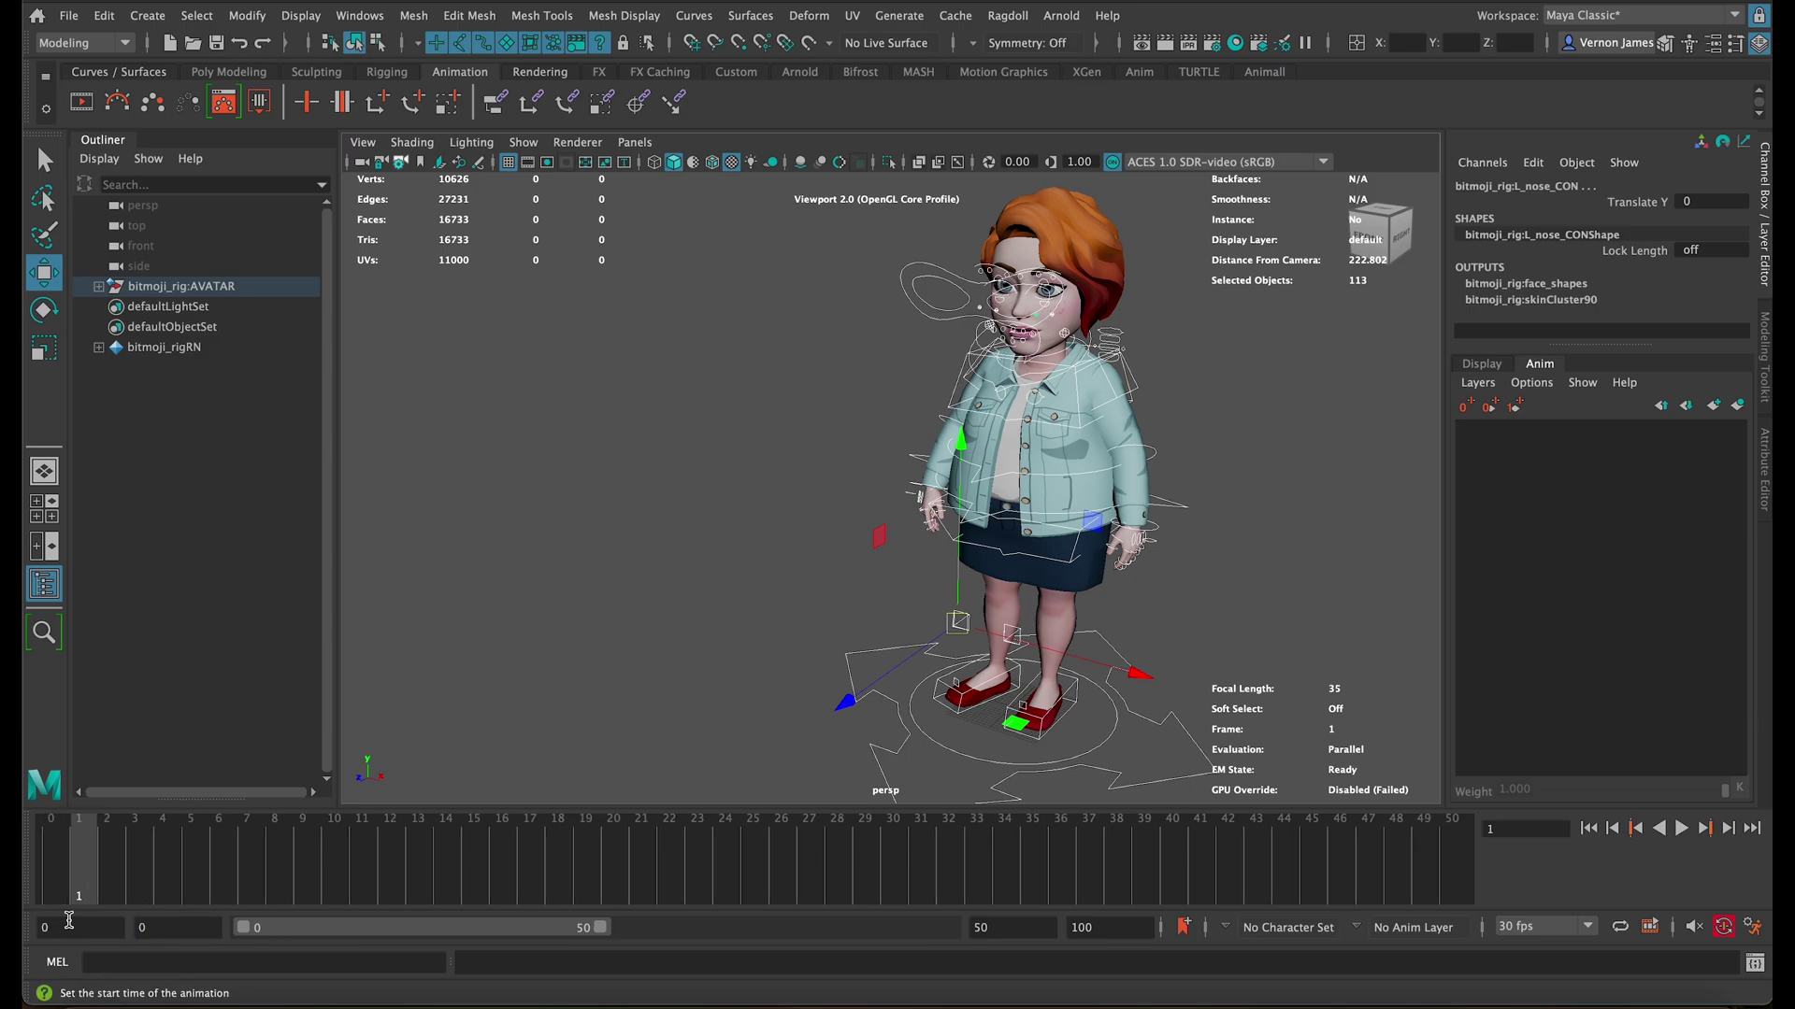
pyautogui.scroll(2, 981, 538)
pyautogui.keyDown('alt'); pyautogui.moveTo(982, 537); pyautogui.dragTo(1039, 480); pyautogui.keyUp('alt')
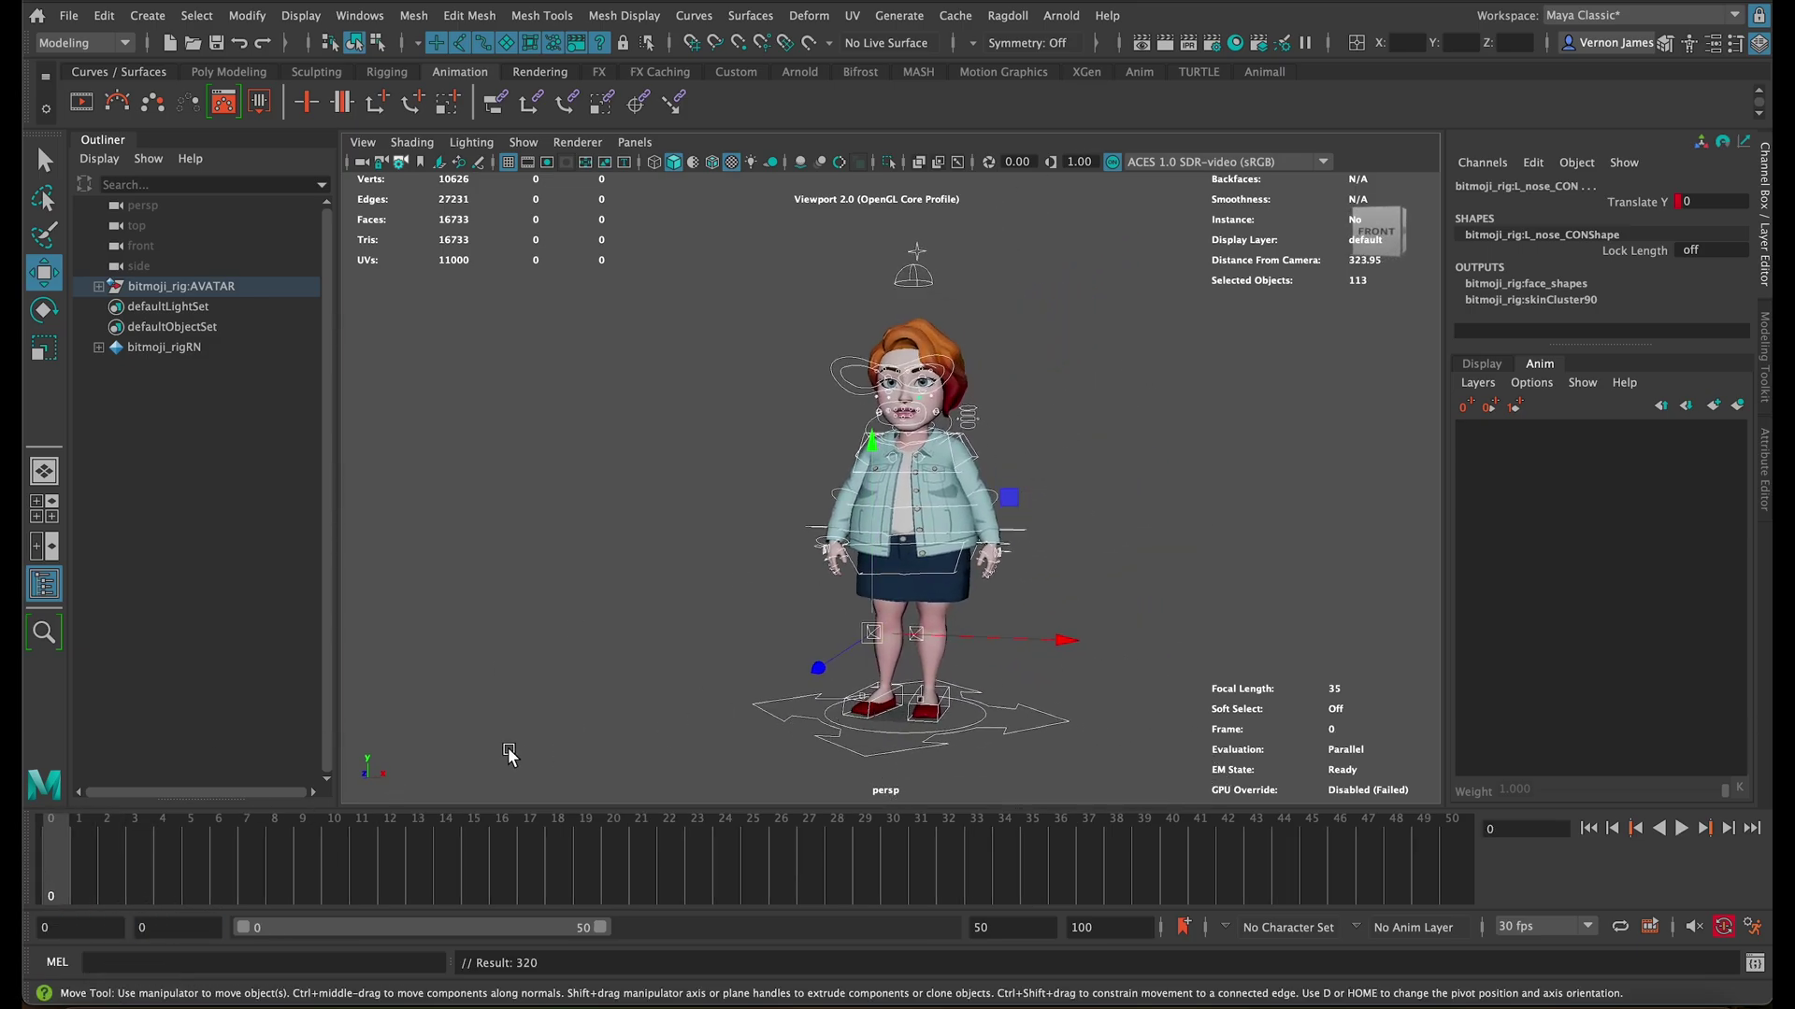
pyautogui.hotkey('alt', ',')
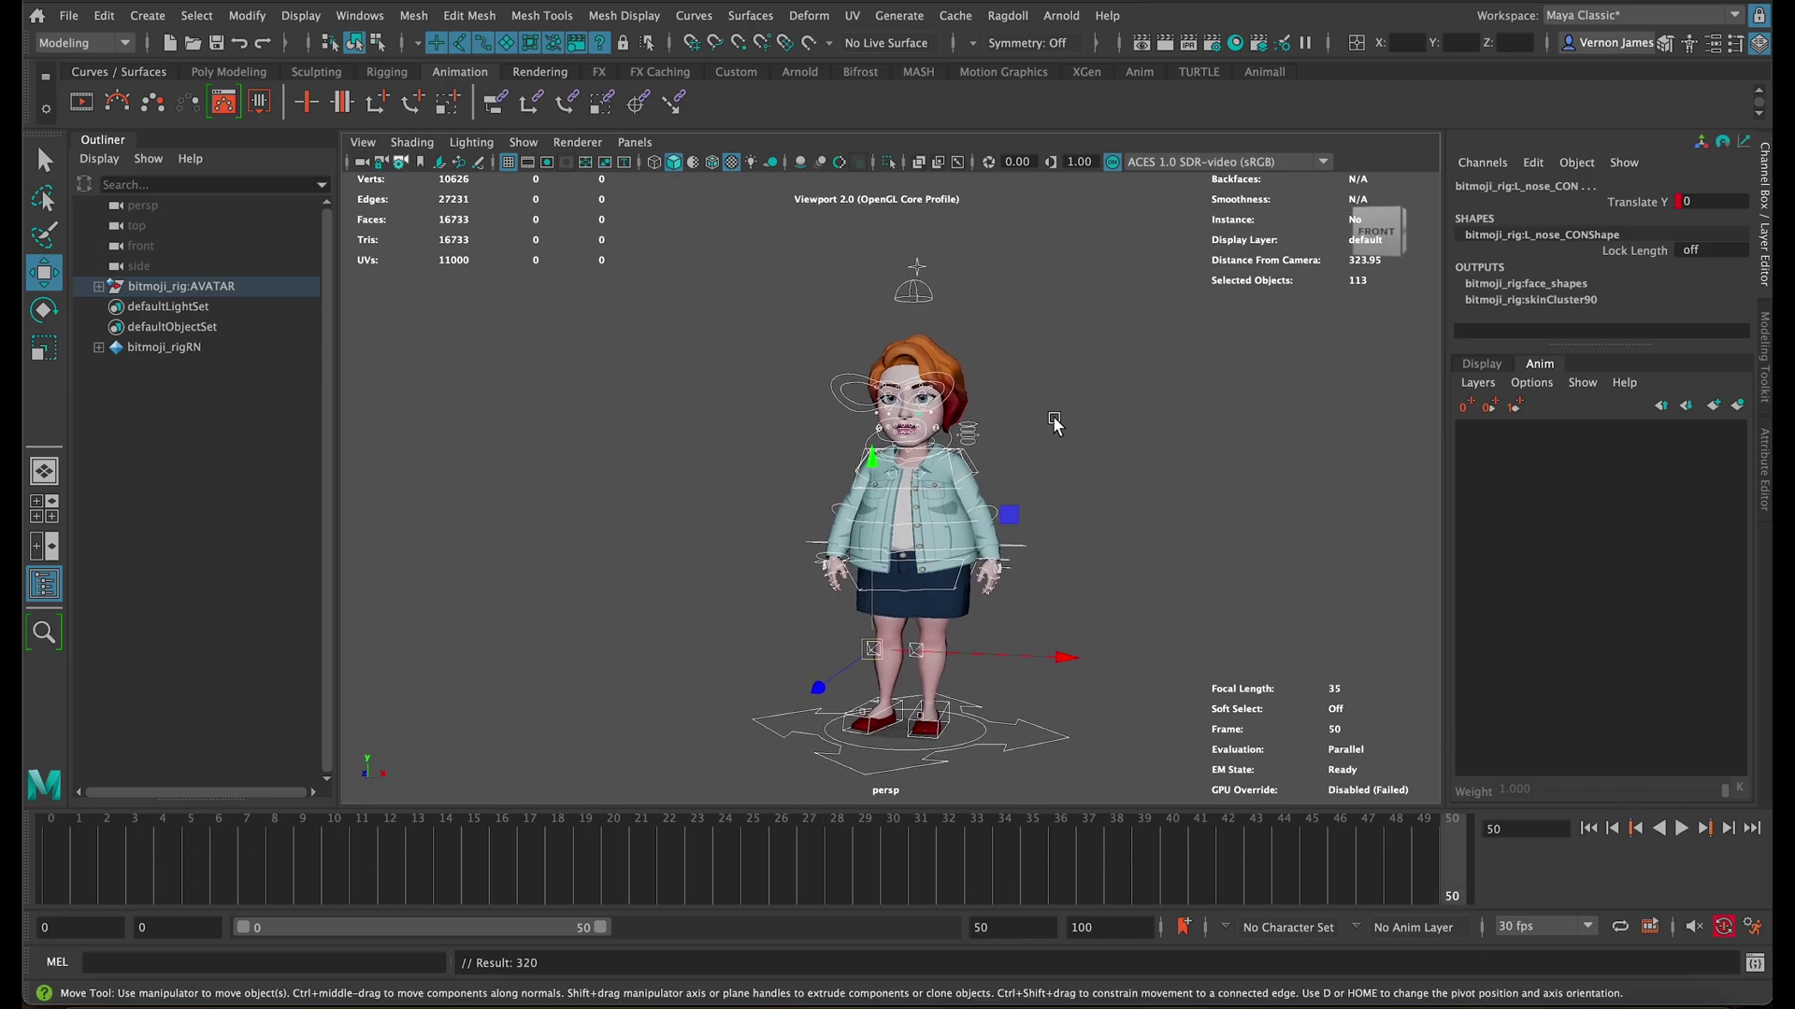
pyautogui.click(789, 862)
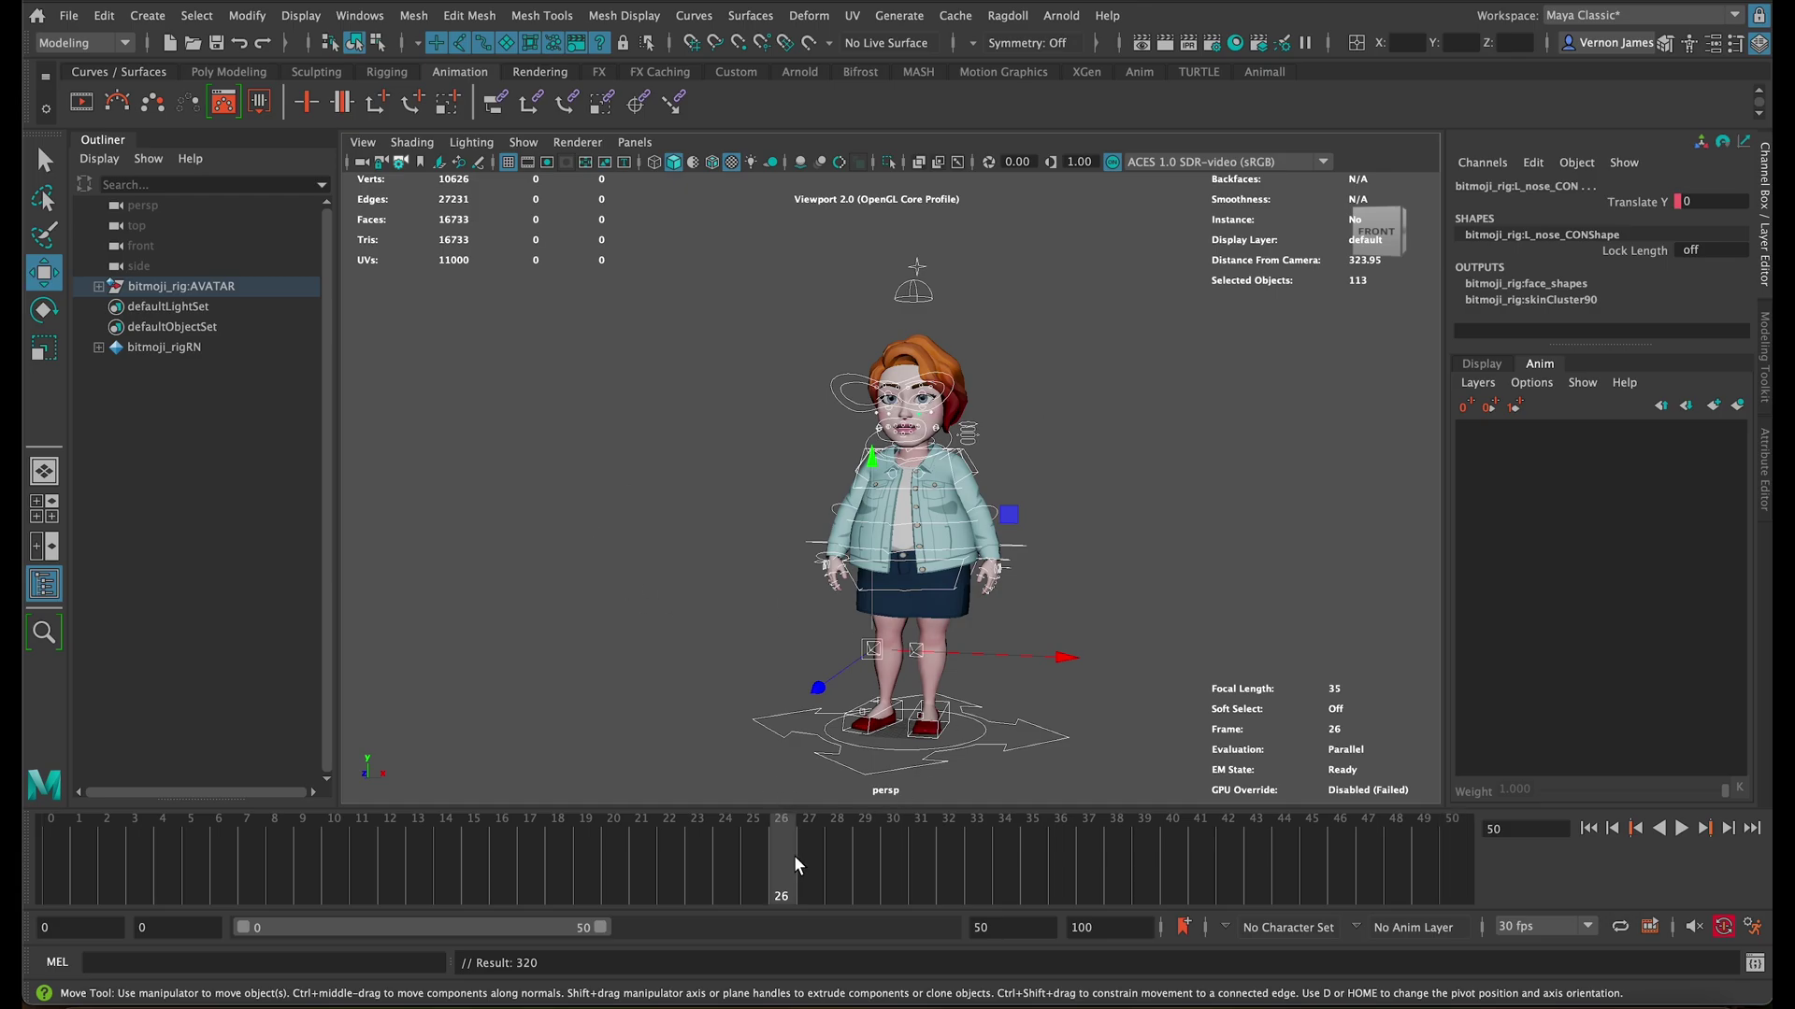
pyautogui.scroll(2, 1147, 703)
pyautogui.scroll(2, 1076, 579)
# Step: Lower the spine control to about Translate Y -1.25 and play the animation
pyautogui.click(848, 451)
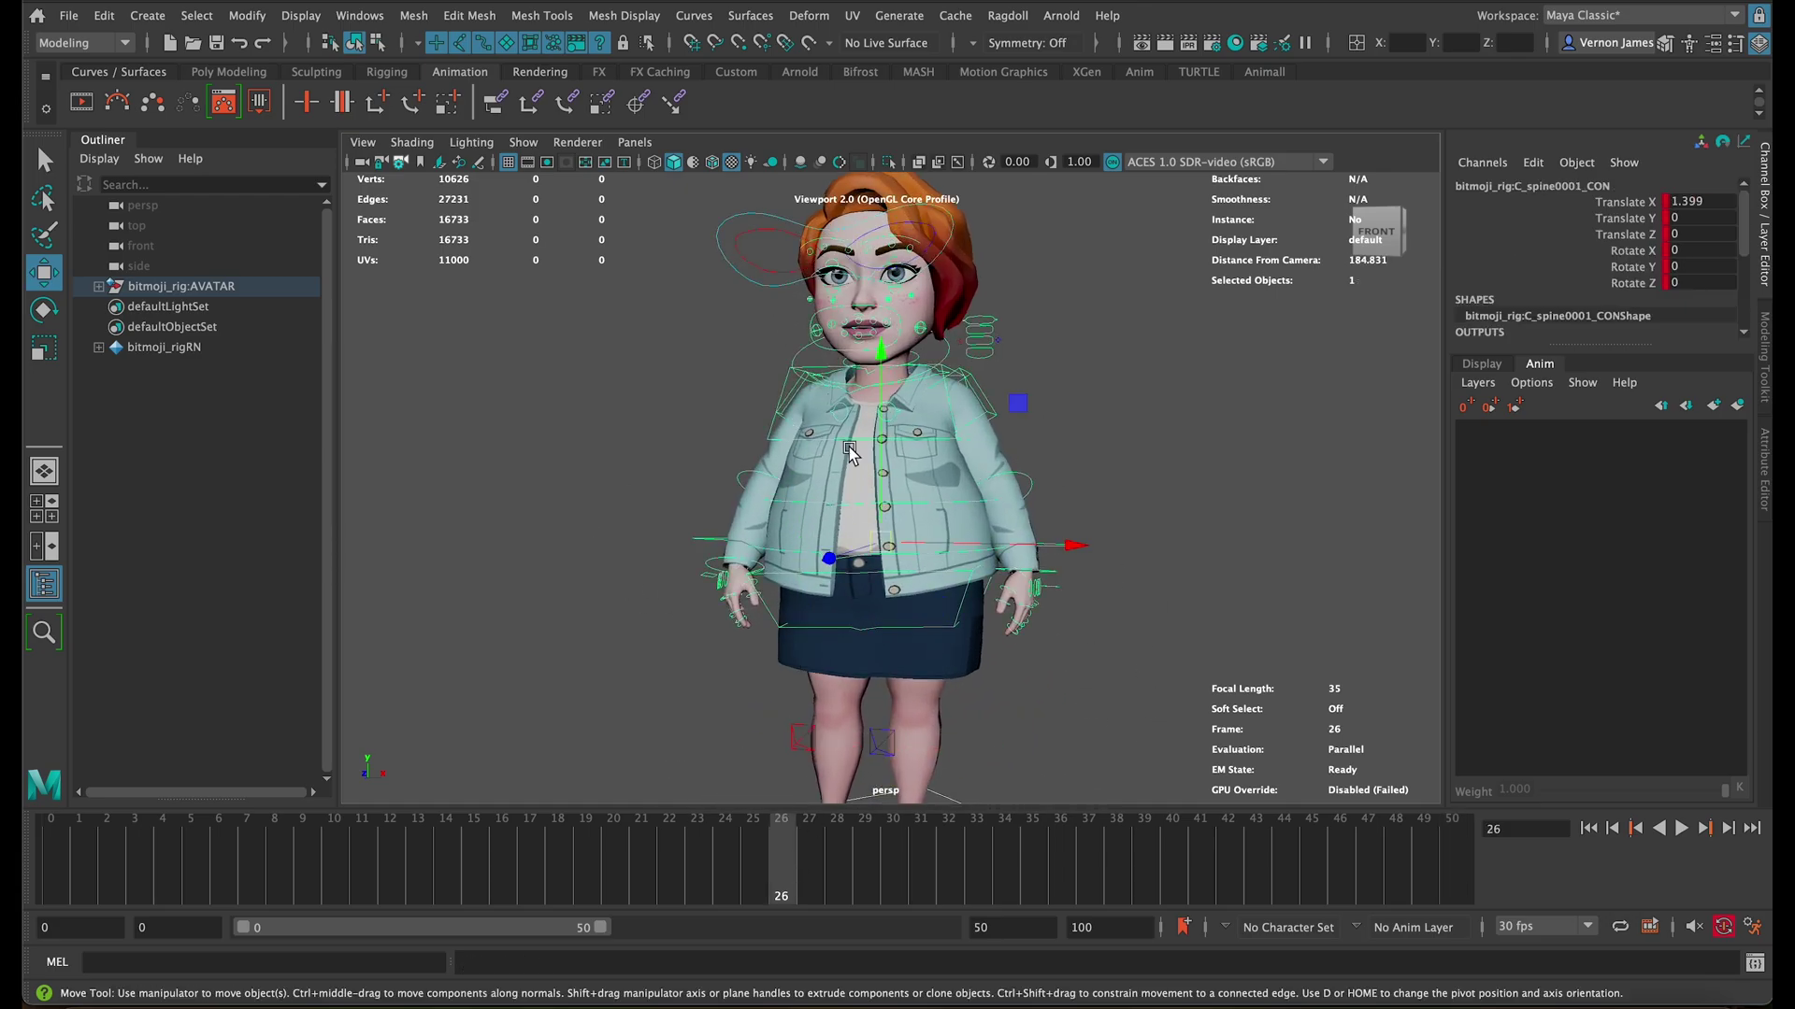
pyautogui.moveTo(876, 344); pyautogui.dragTo(881, 350, button='middle')
pyautogui.keyDown('alt'); pyautogui.moveTo(880, 350); pyautogui.dragTo(898, 306); pyautogui.keyUp('alt')
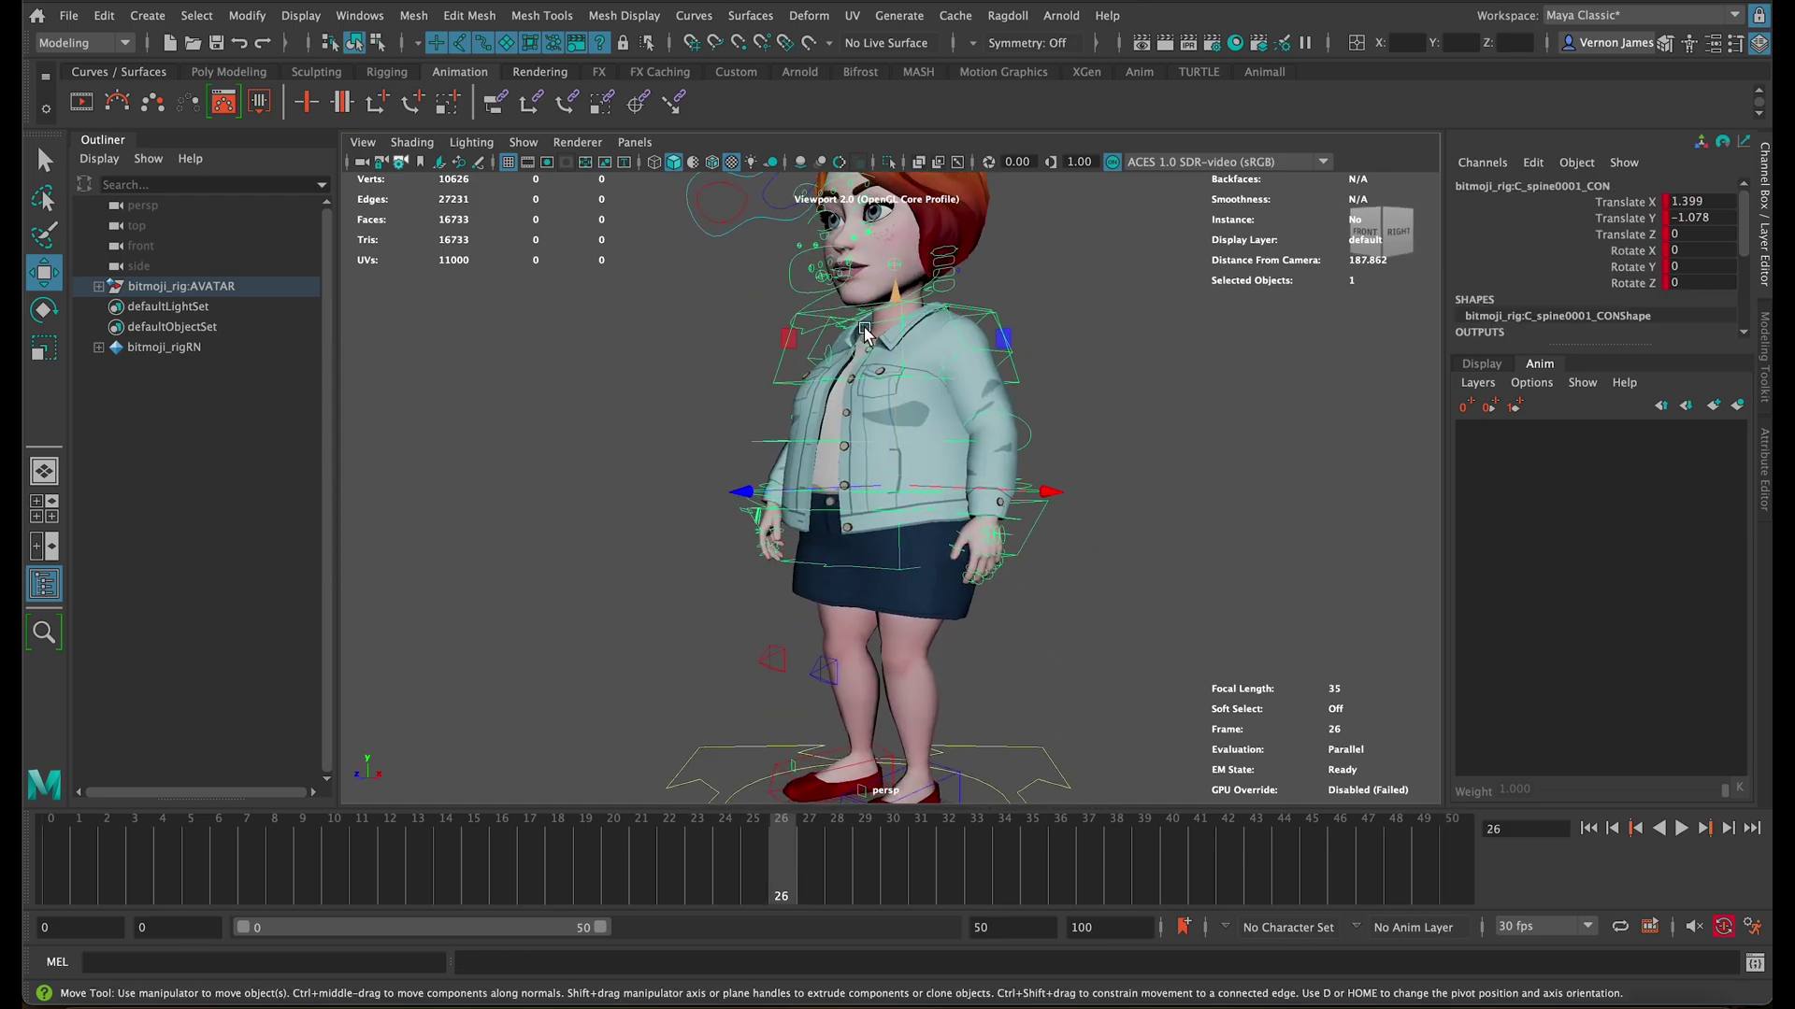
pyautogui.moveTo(898, 305); pyautogui.dragTo(895, 299, button='middle')
pyautogui.hotkey('alt', 'v')
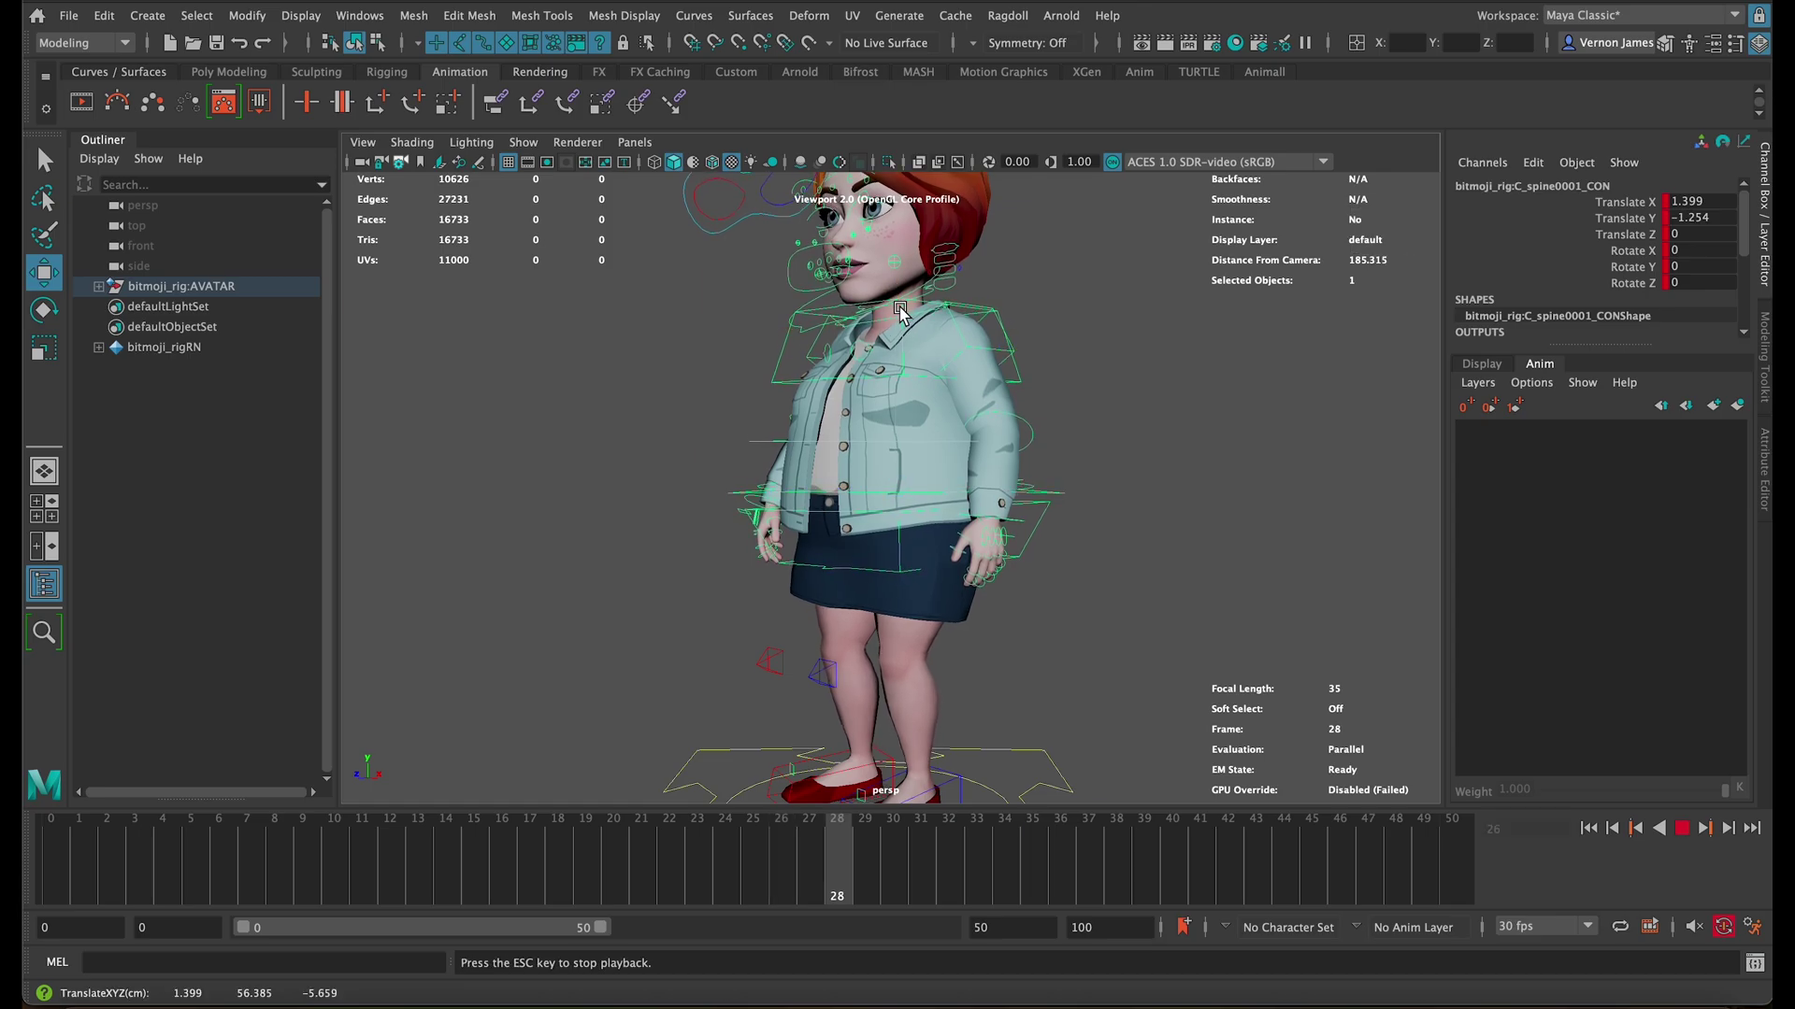
pyautogui.keyDown('alt'); pyautogui.moveTo(893, 298); pyautogui.dragTo(921, 323); pyautogui.keyUp('alt')
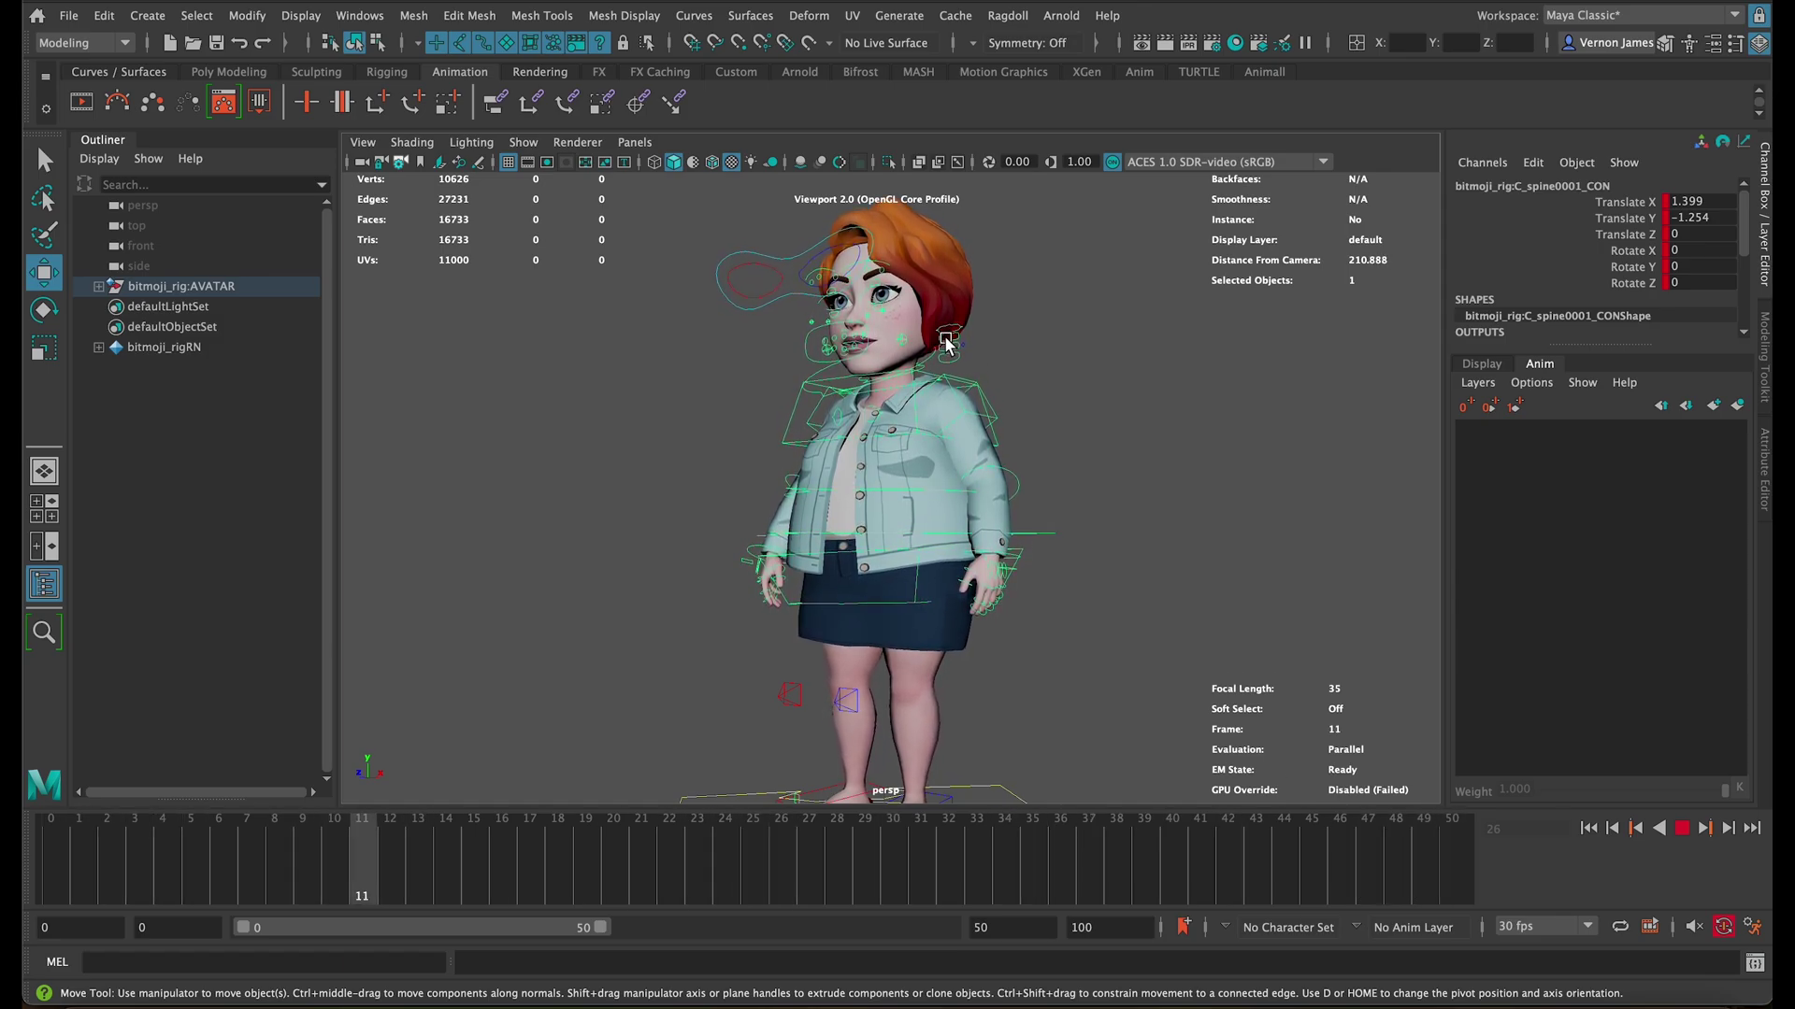
pyautogui.scroll(3, 925, 371)
# Step: Stop playback, go to frame 3, and close the eyelids with R_lidUpper_CON
pyautogui.press('Escape')
pyautogui.scroll(-4, 897, 411)
pyautogui.scroll(-2, 898, 411)
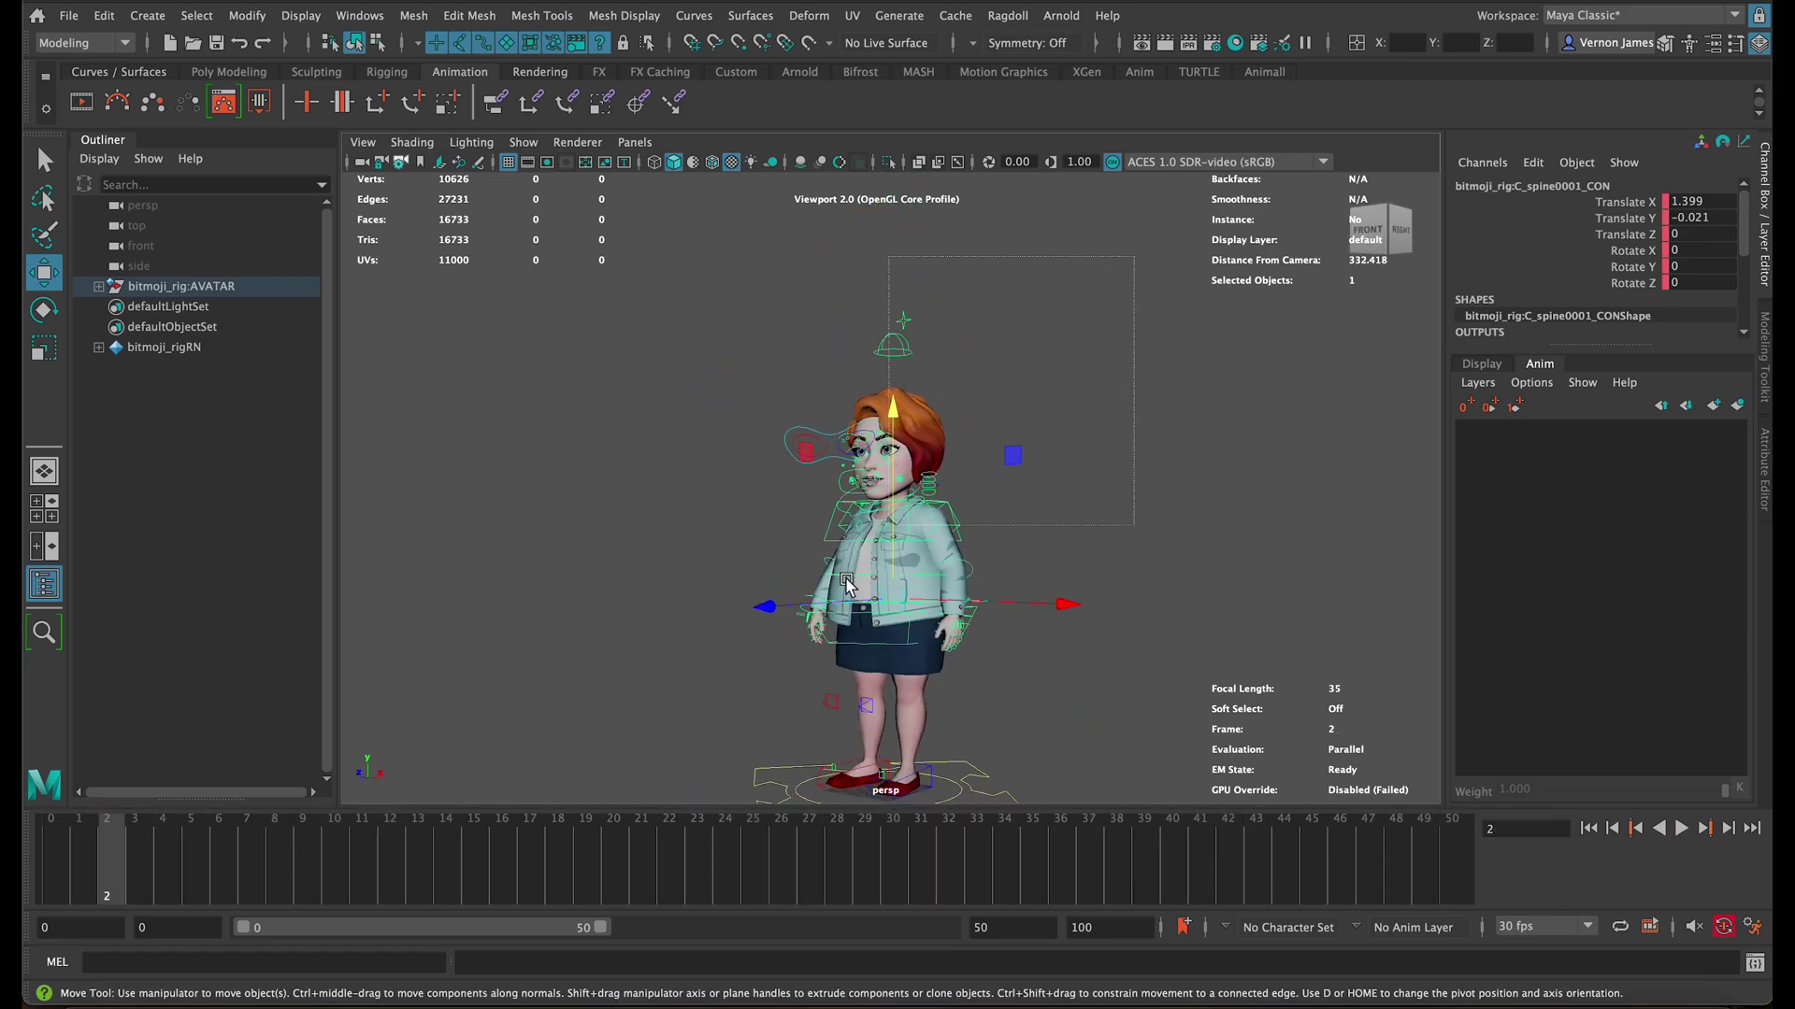
pyautogui.scroll(5, 899, 411)
pyautogui.hotkey('alt', 'v')
pyautogui.moveTo(246, 836); pyautogui.dragTo(138, 858)
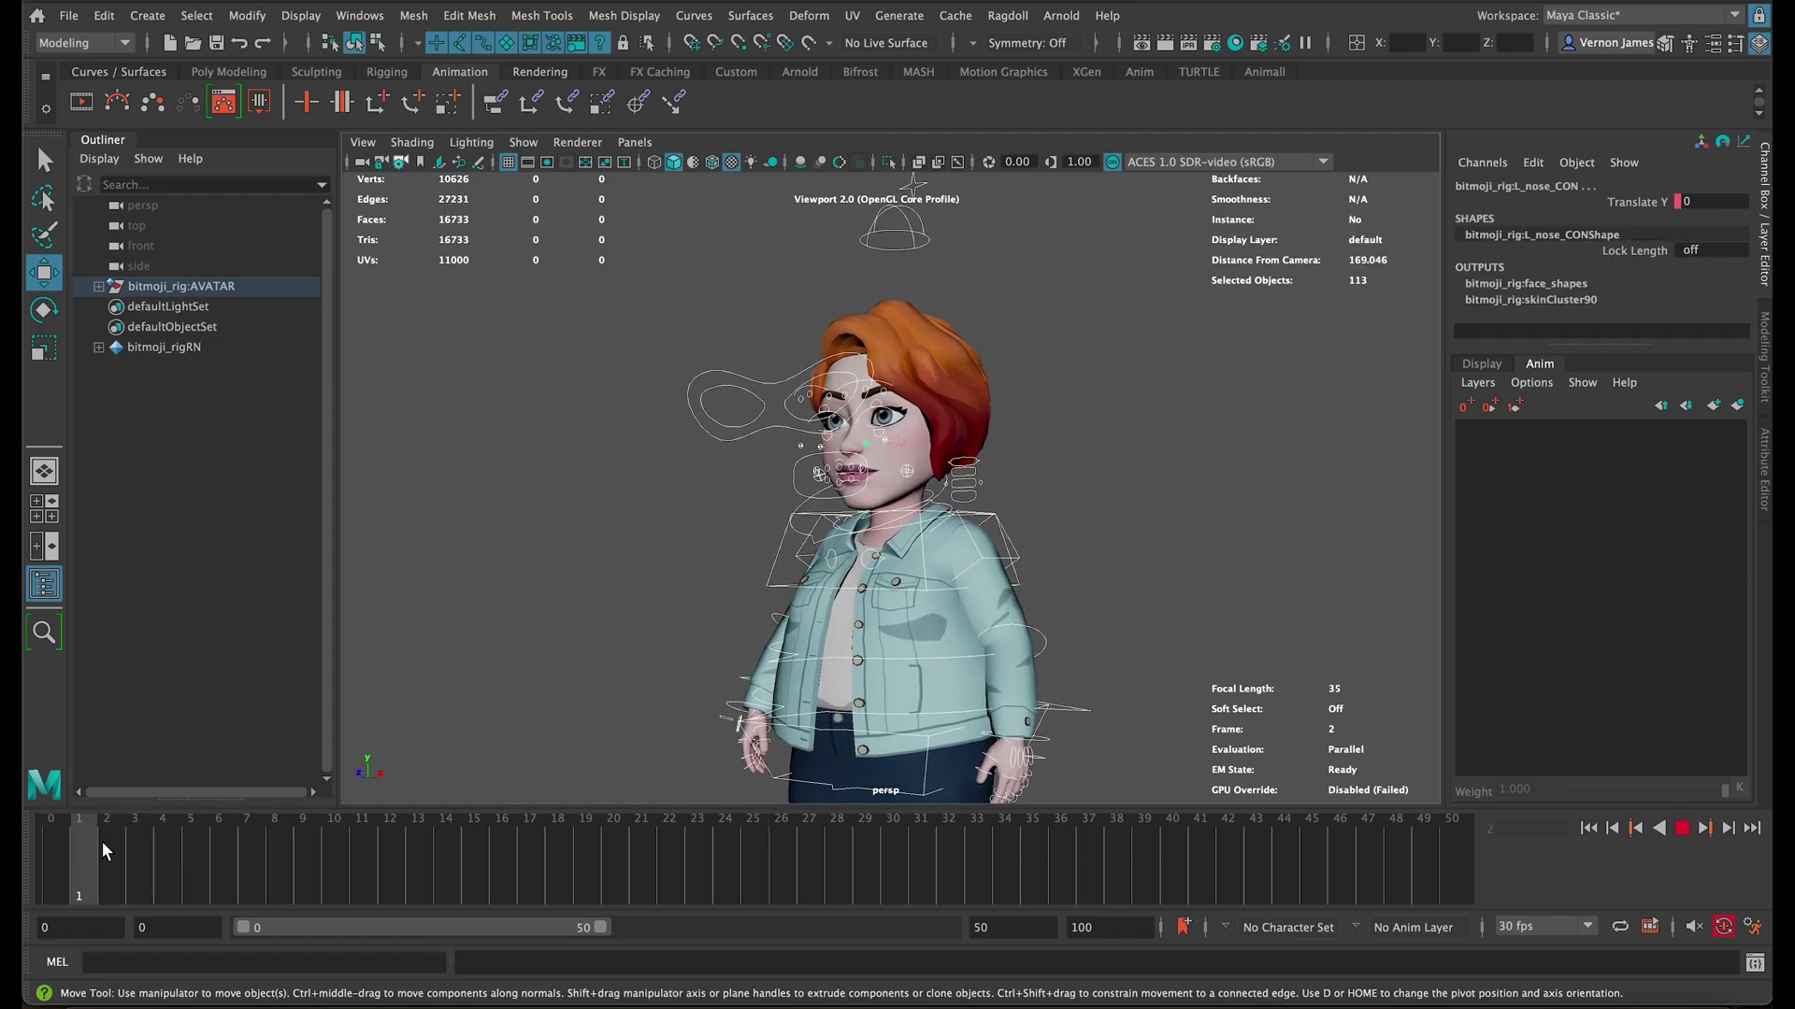
pyautogui.scroll(3, 869, 462)
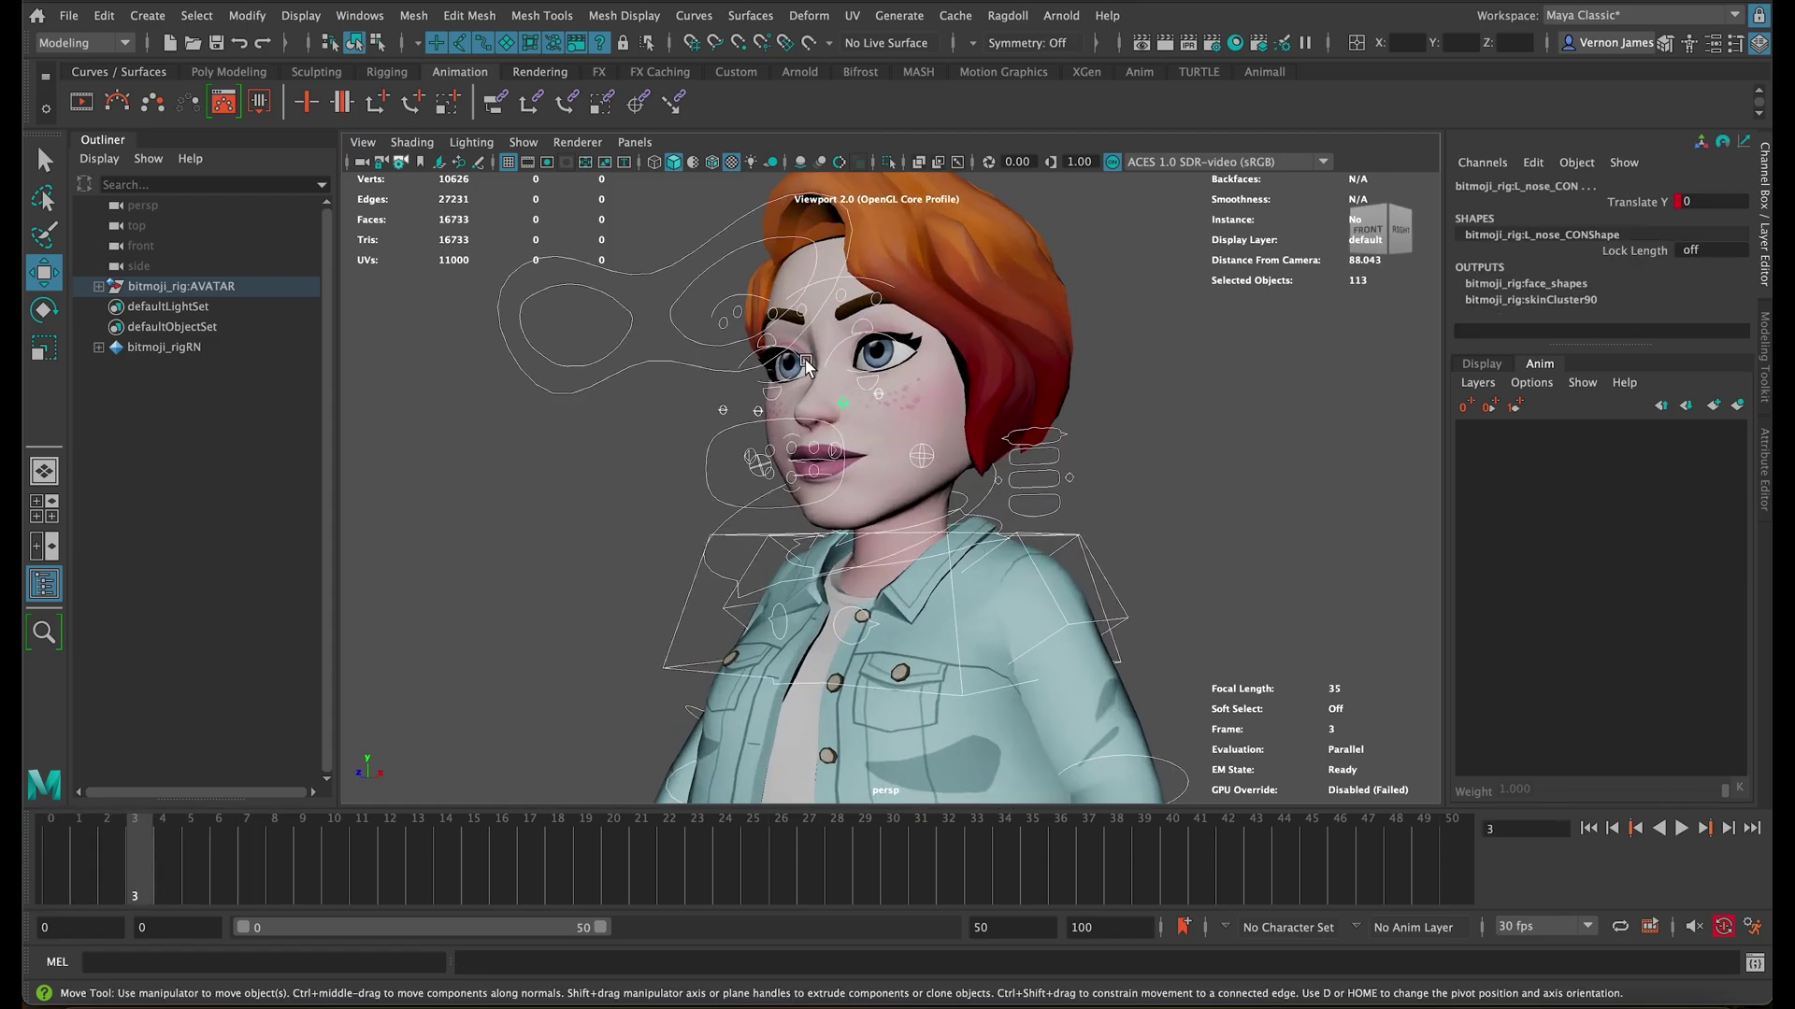
pyautogui.keyDown('alt'); pyautogui.moveTo(869, 464); pyautogui.dragTo(701, 420); pyautogui.keyUp('alt')
pyautogui.scroll(4, 687, 381)
pyautogui.press('w')
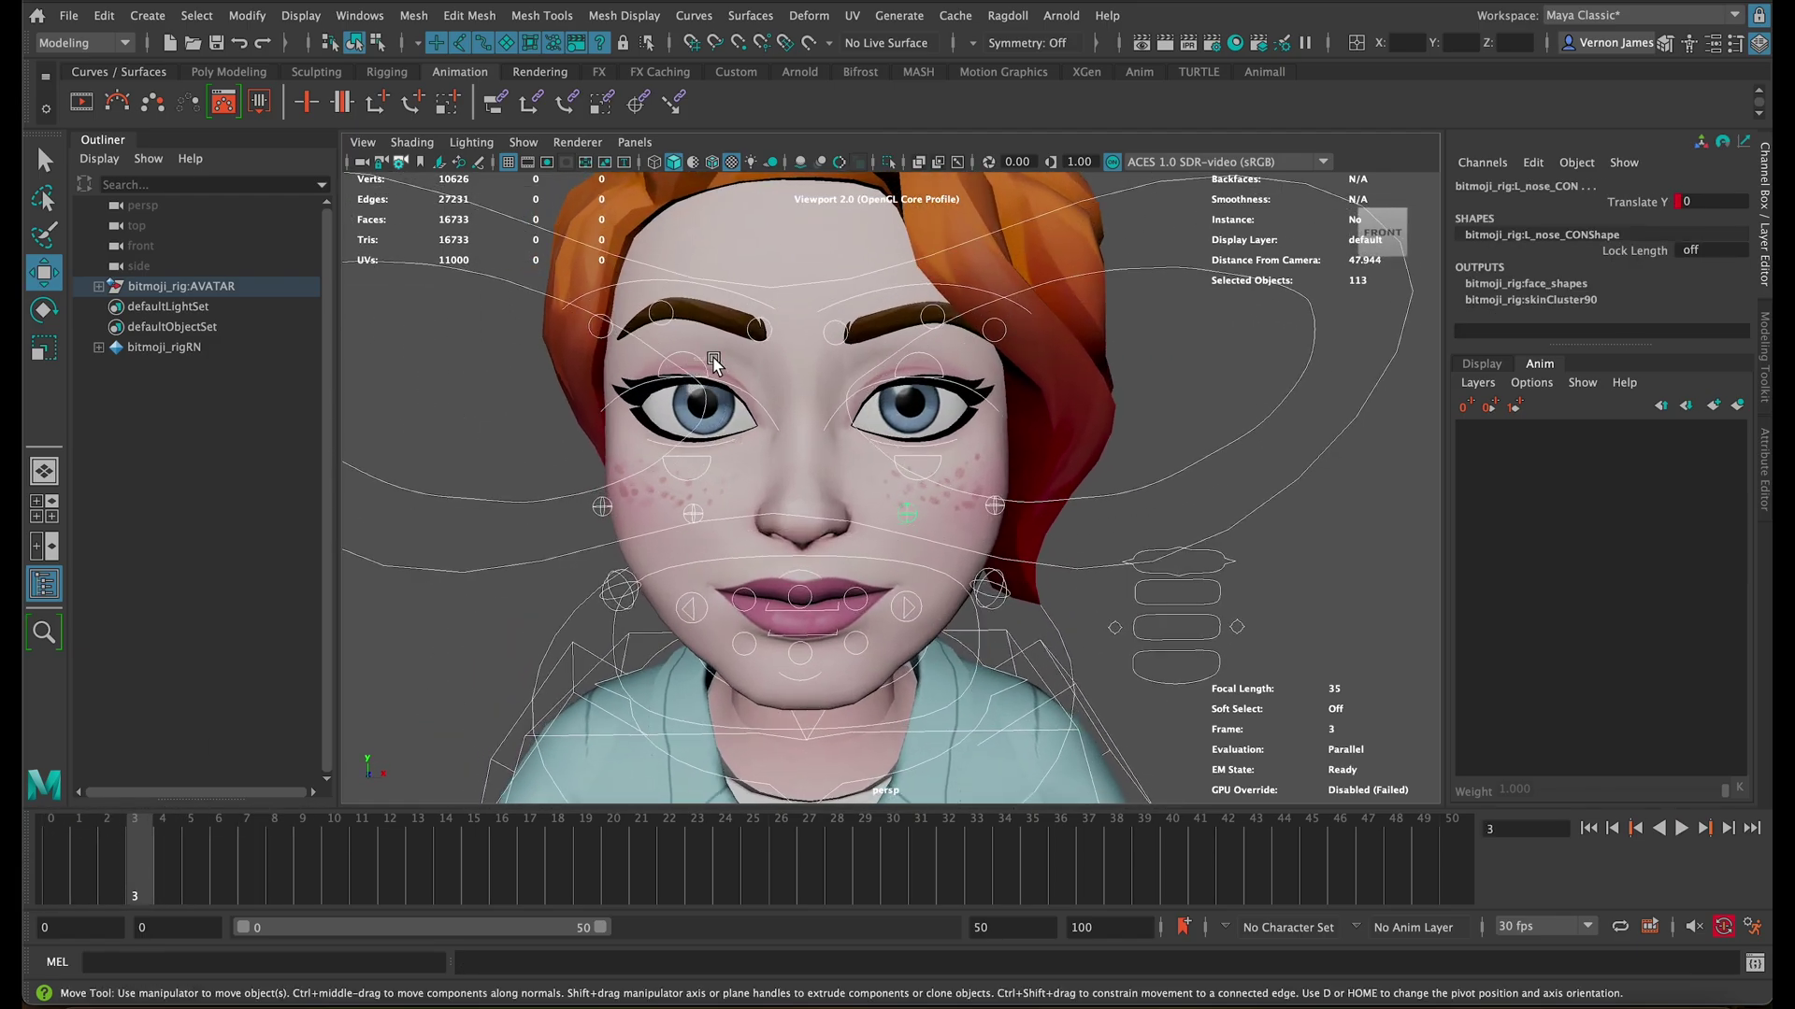
pyautogui.click(943, 377)
pyautogui.moveTo(863, 271); pyautogui.dragTo(842, 365, button='middle')
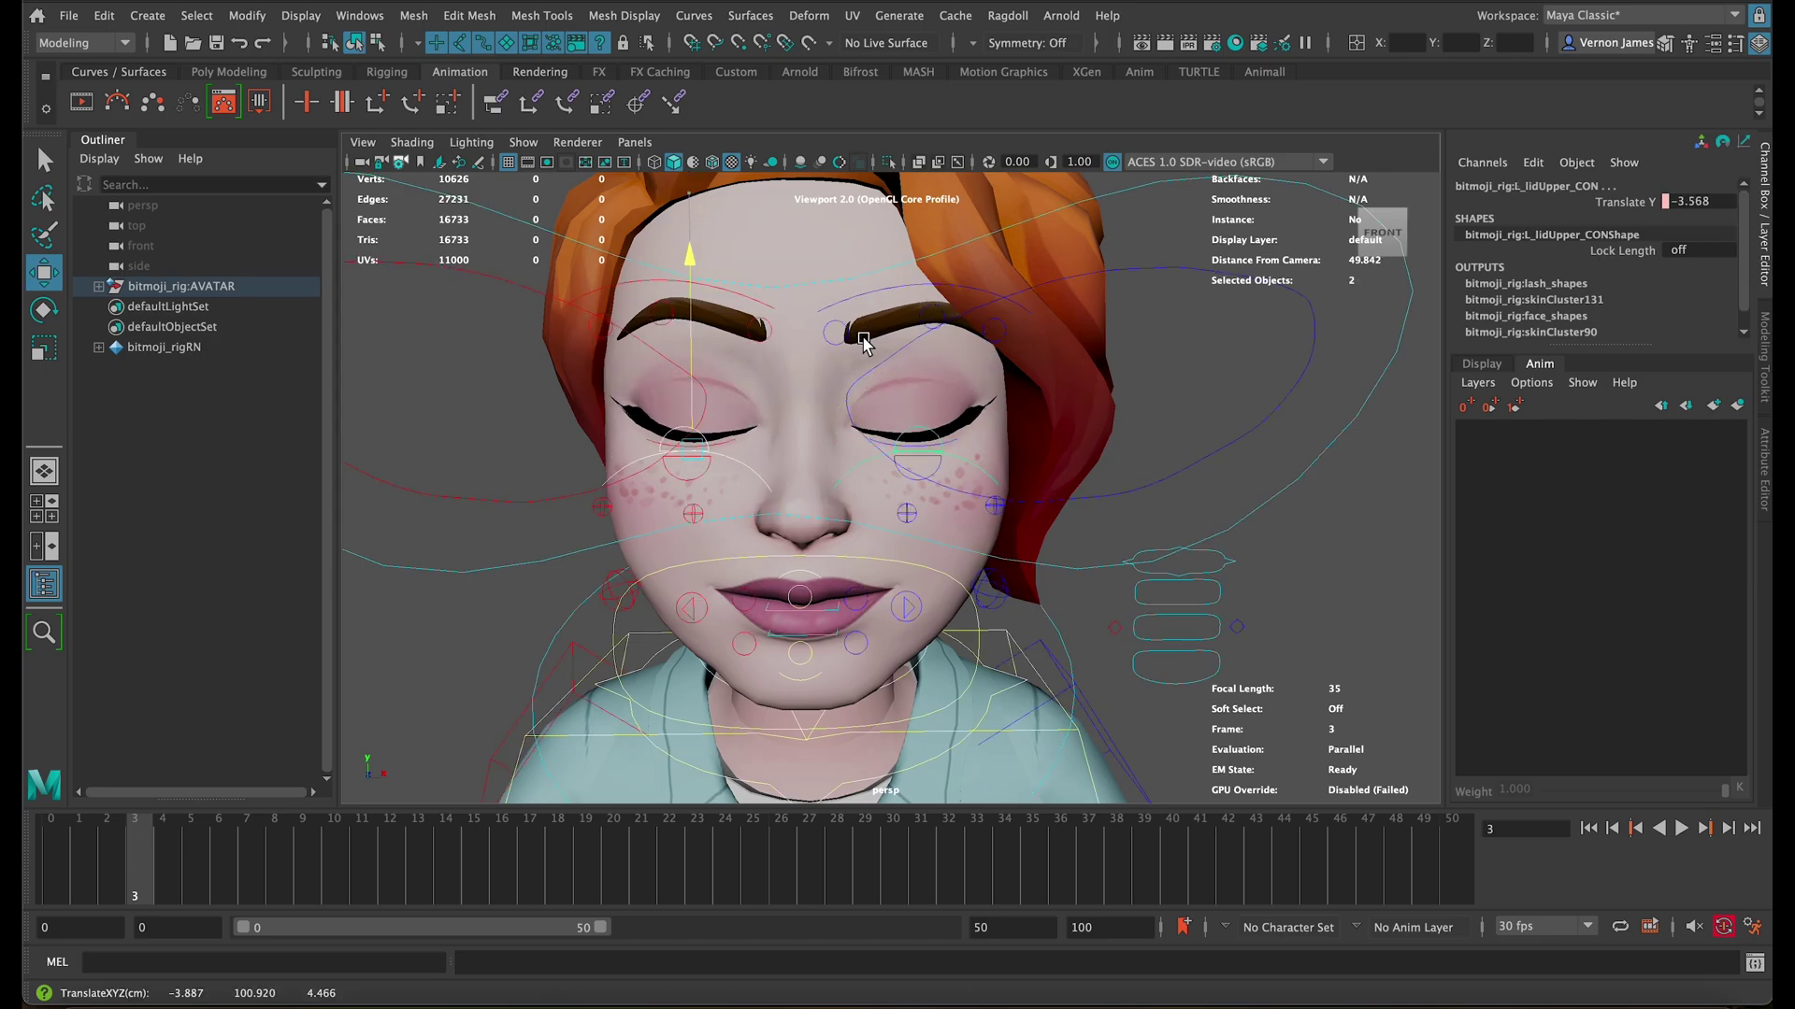
# Step: Adjust the brow control, key the blink pose at frame 3, then return to frame 0
pyautogui.press('q')
pyautogui.click(762, 305)
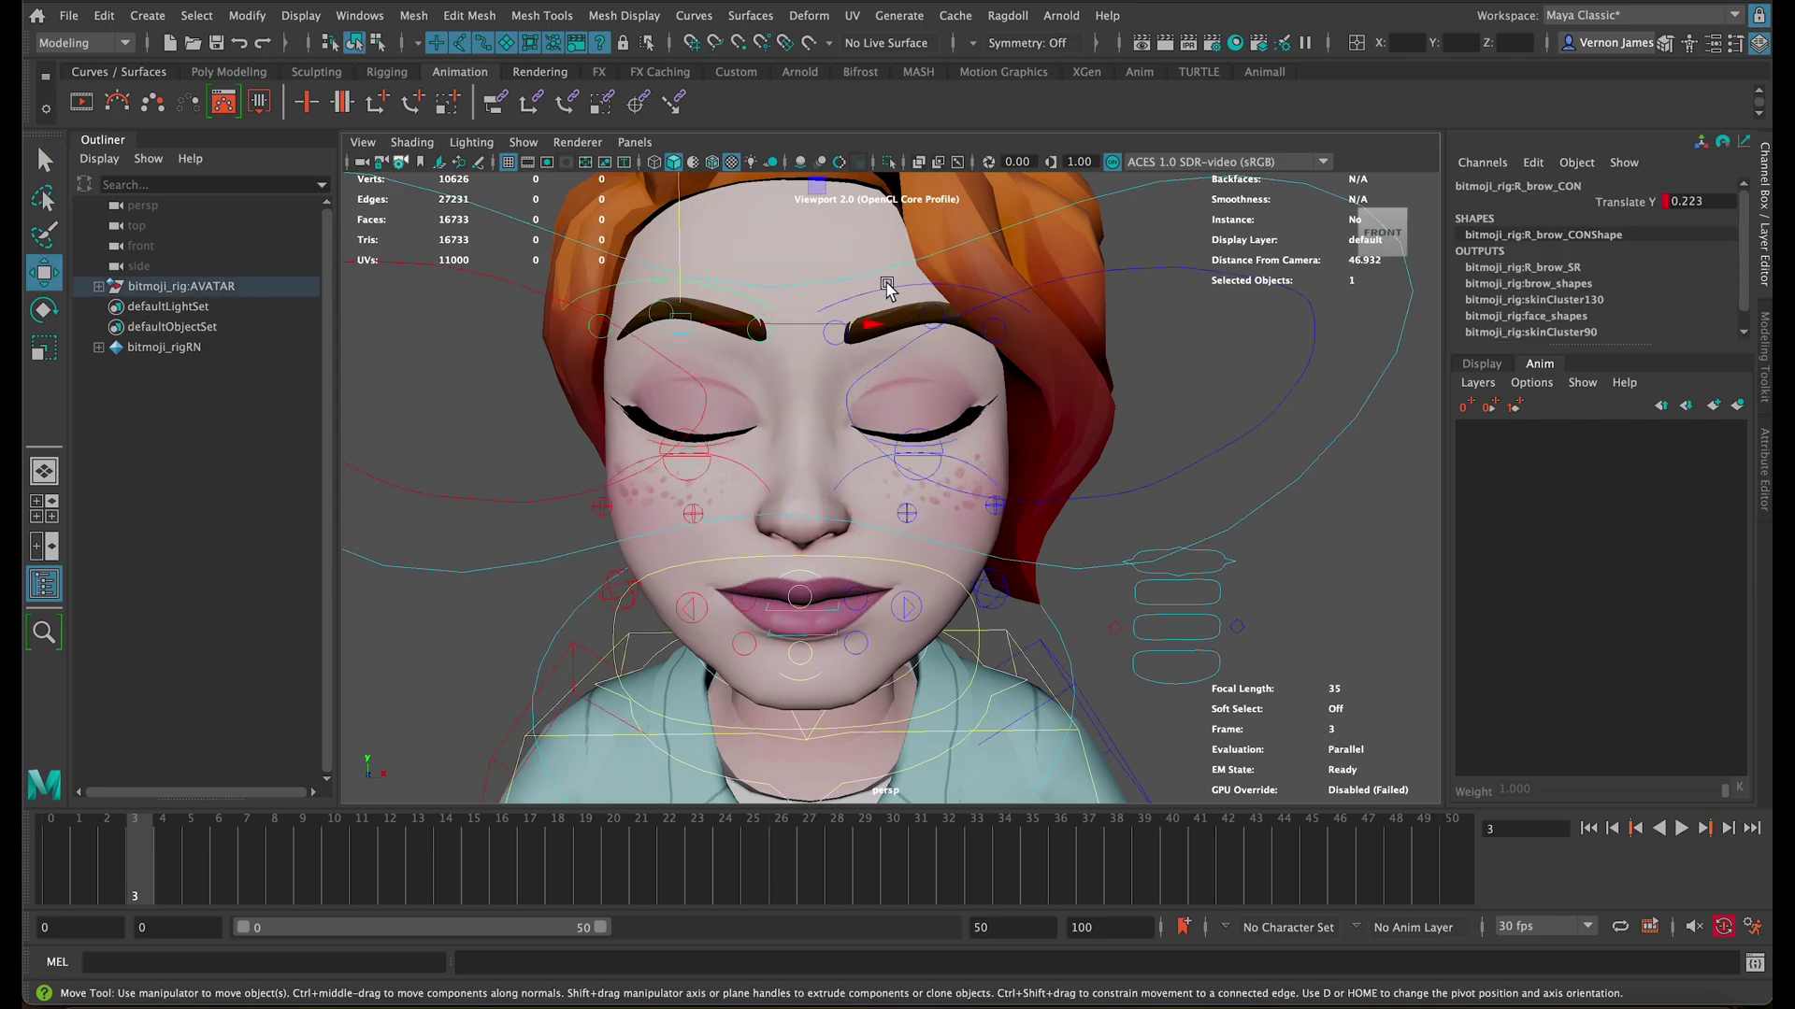
pyautogui.scroll(-5, 725, 401)
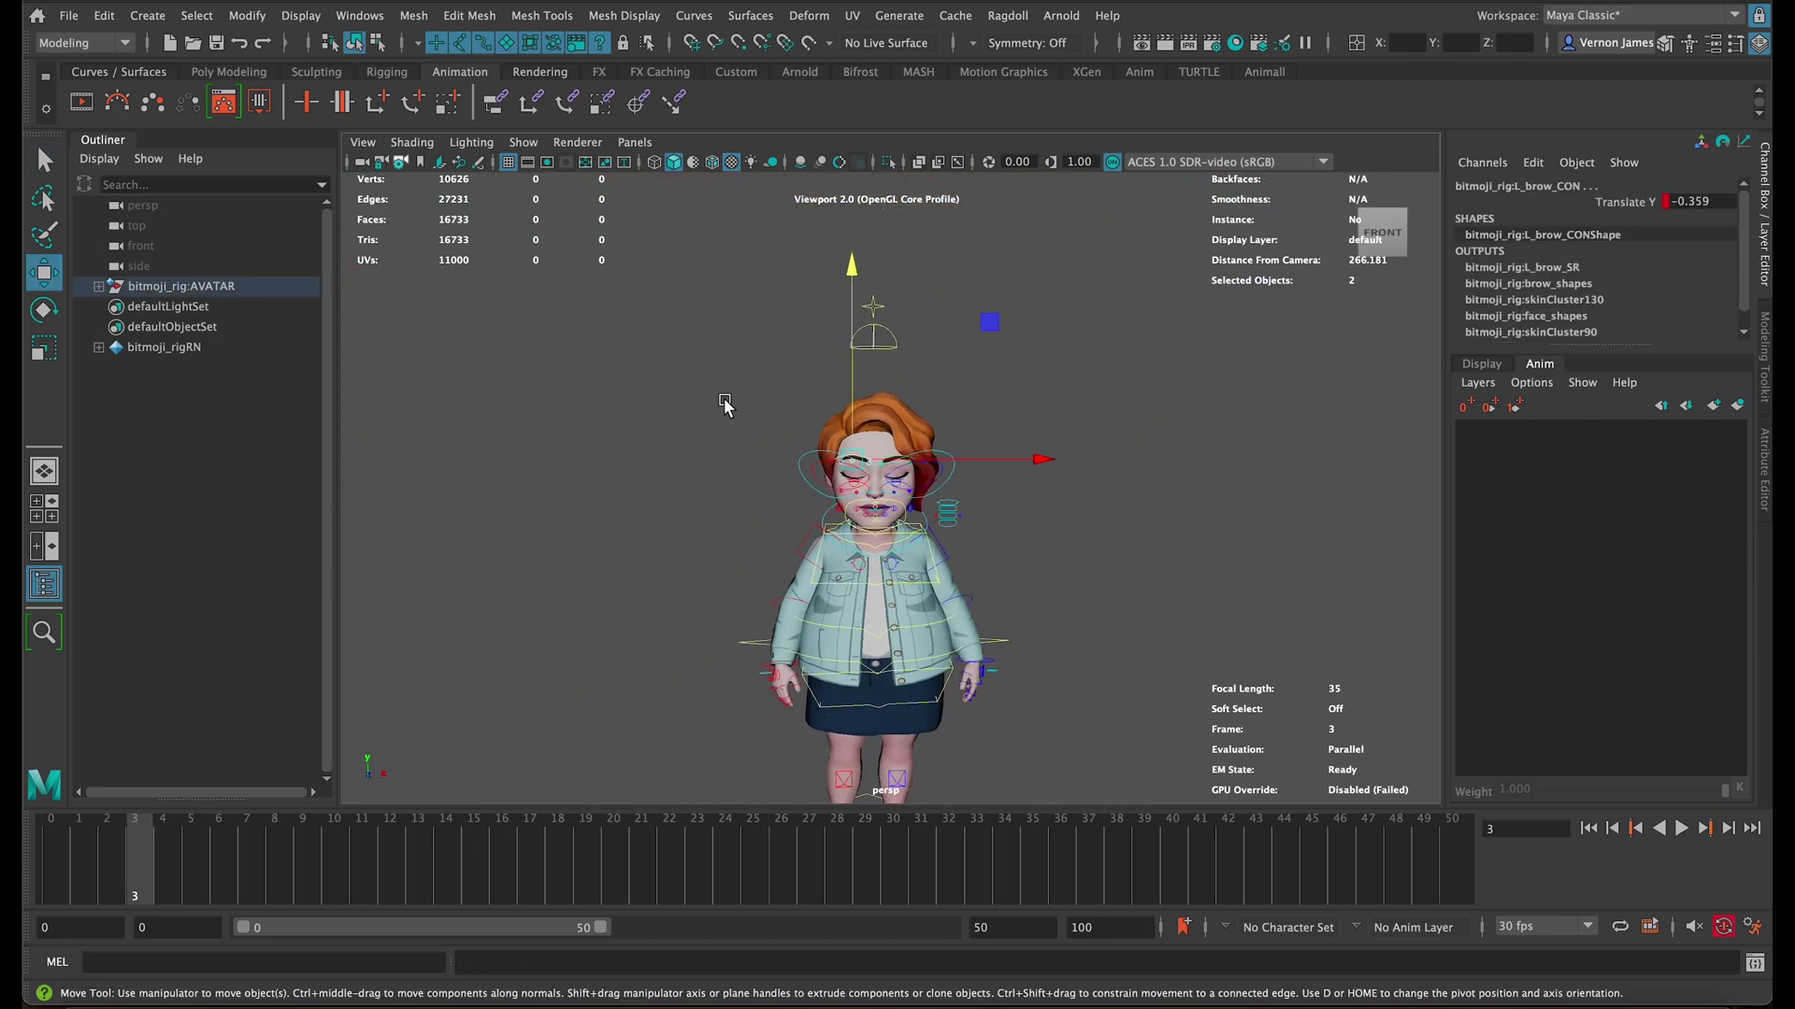
pyautogui.scroll(3, 841, 421)
pyautogui.press('s')
pyautogui.hotkey('alt', 'shift', 'v')
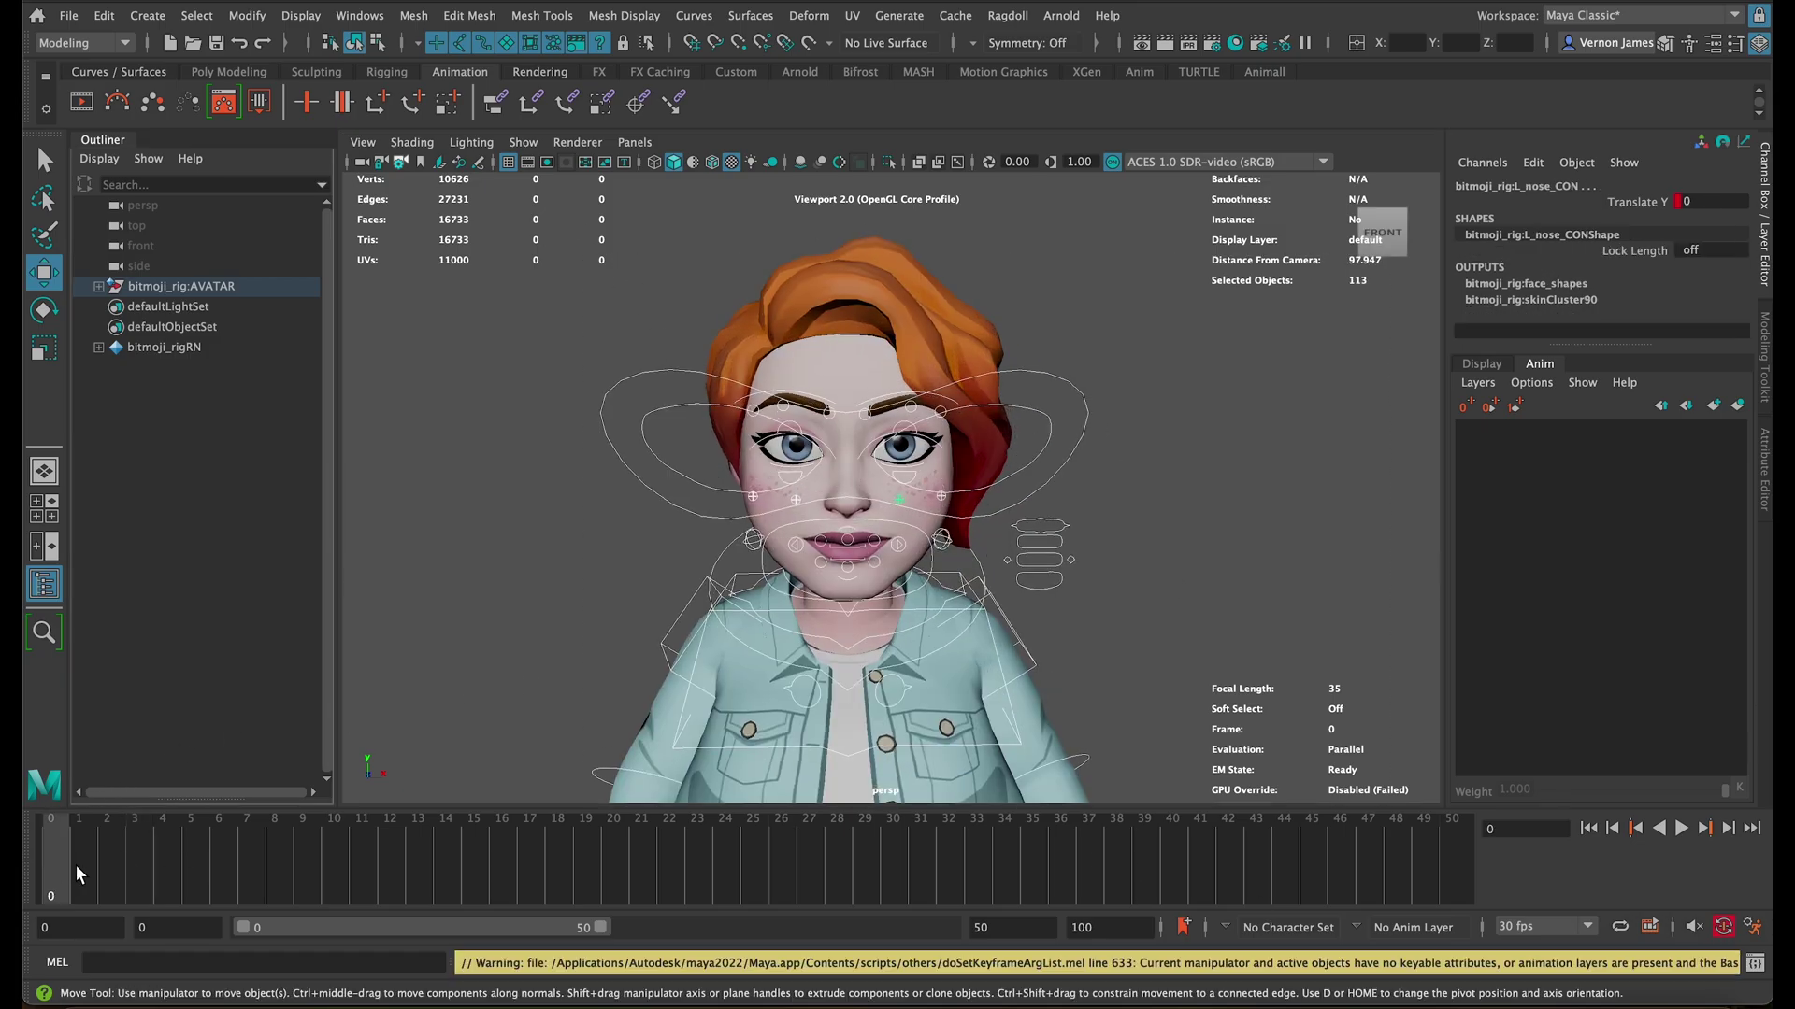
# Step: Reopen the eyes at frame 7 with lidUpper Translate Y -0.226, and preview the blink
pyautogui.moveTo(73, 875); pyautogui.dragTo(246, 868)
pyautogui.scroll(3, 713, 433)
pyautogui.click(712, 437)
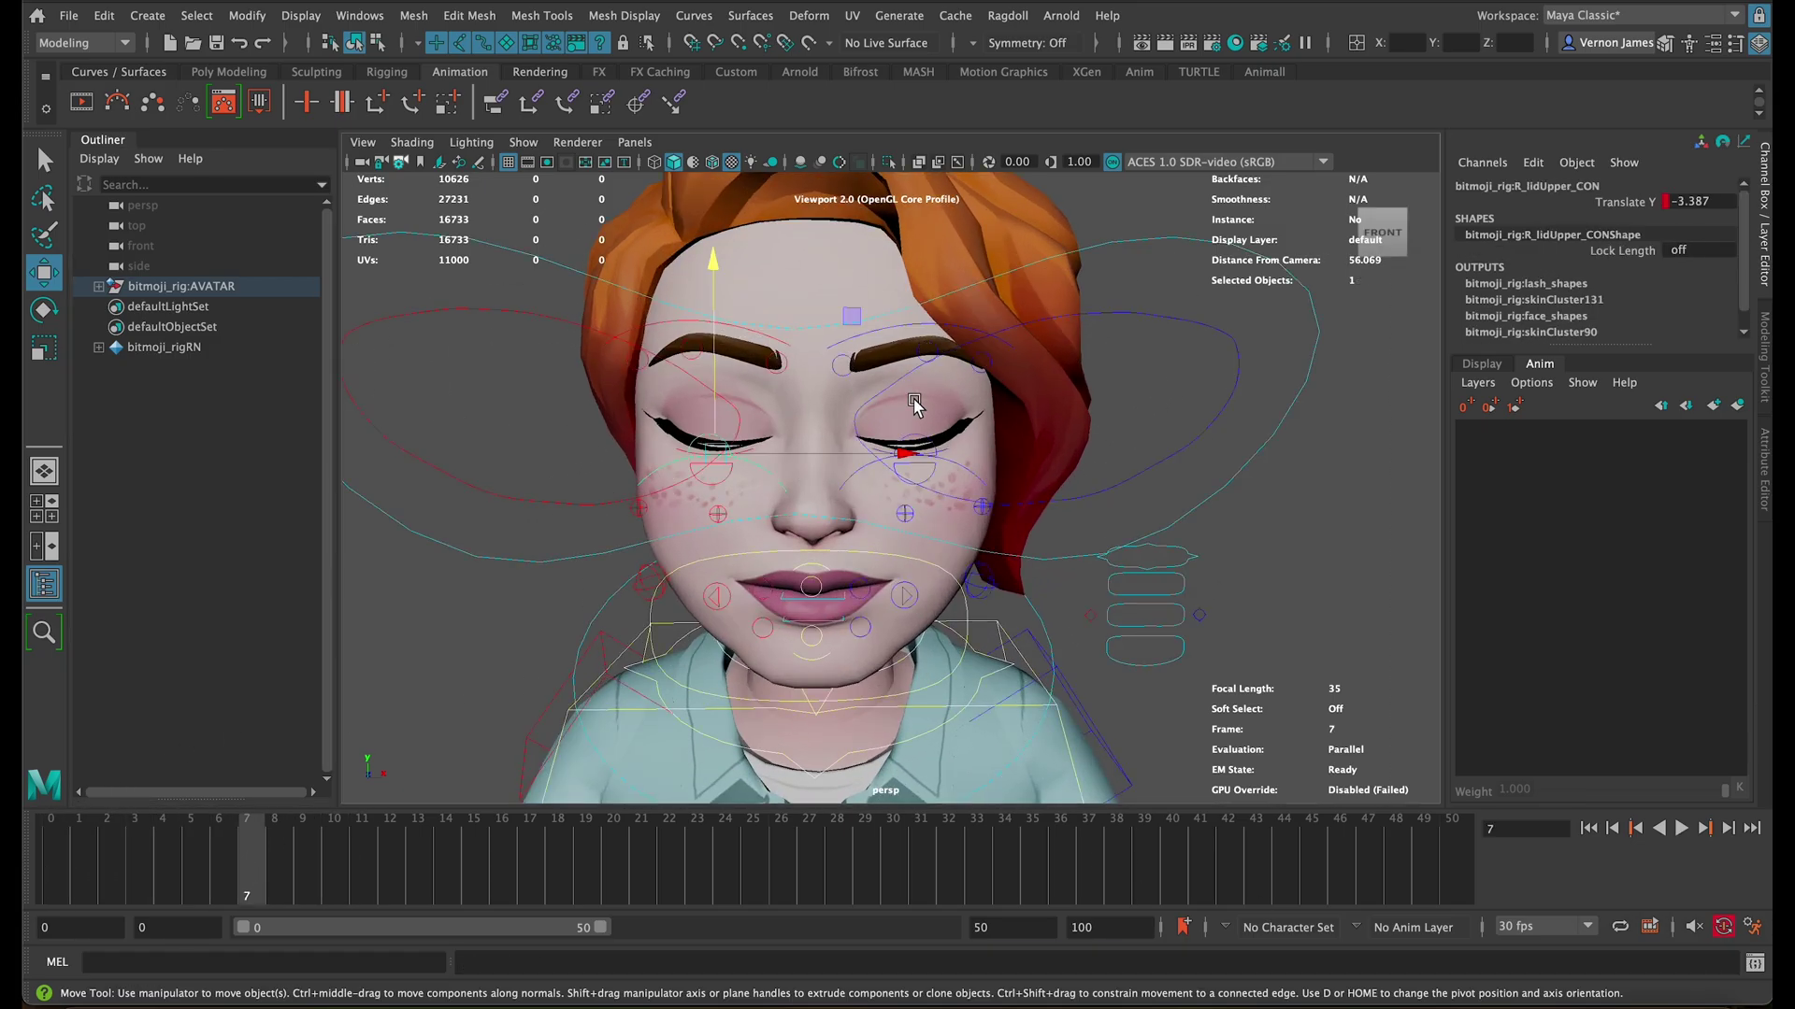
pyautogui.press('q')
pyautogui.write('0')
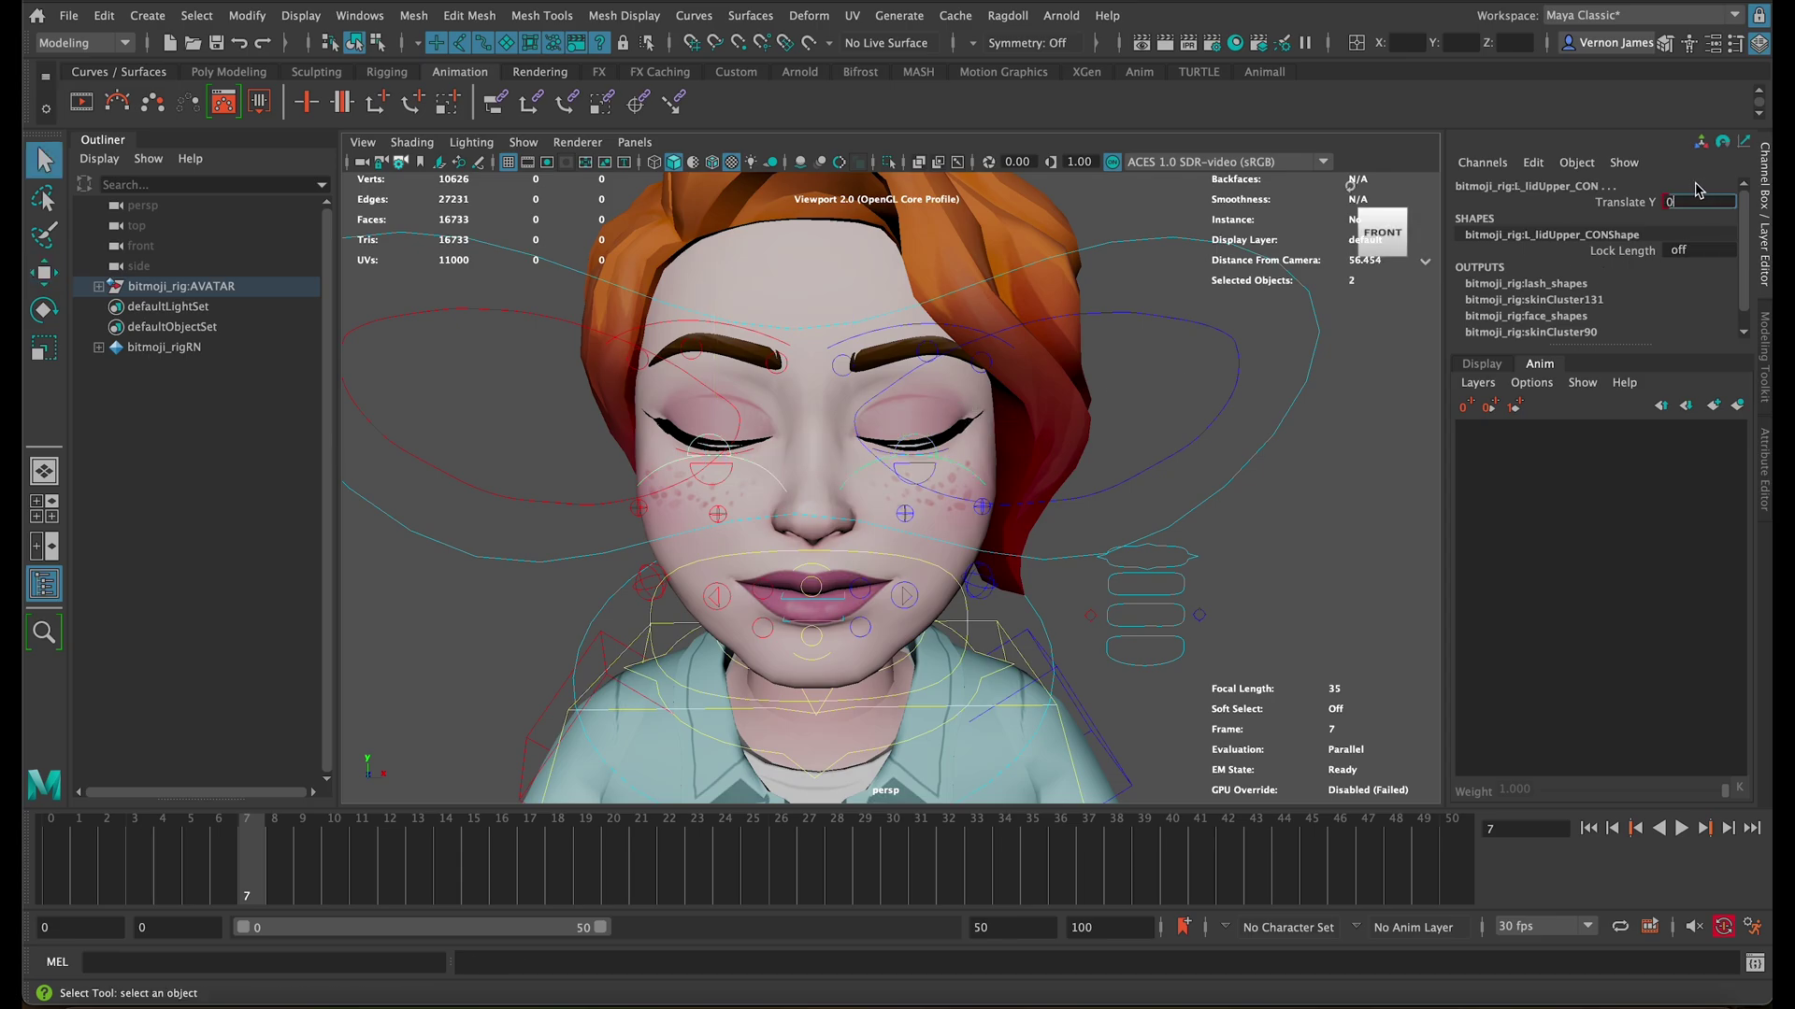
pyautogui.write('-0.226')
pyautogui.press('Return')
pyautogui.hotkey('alt', 'v')
pyautogui.scroll(-3, 880, 487)
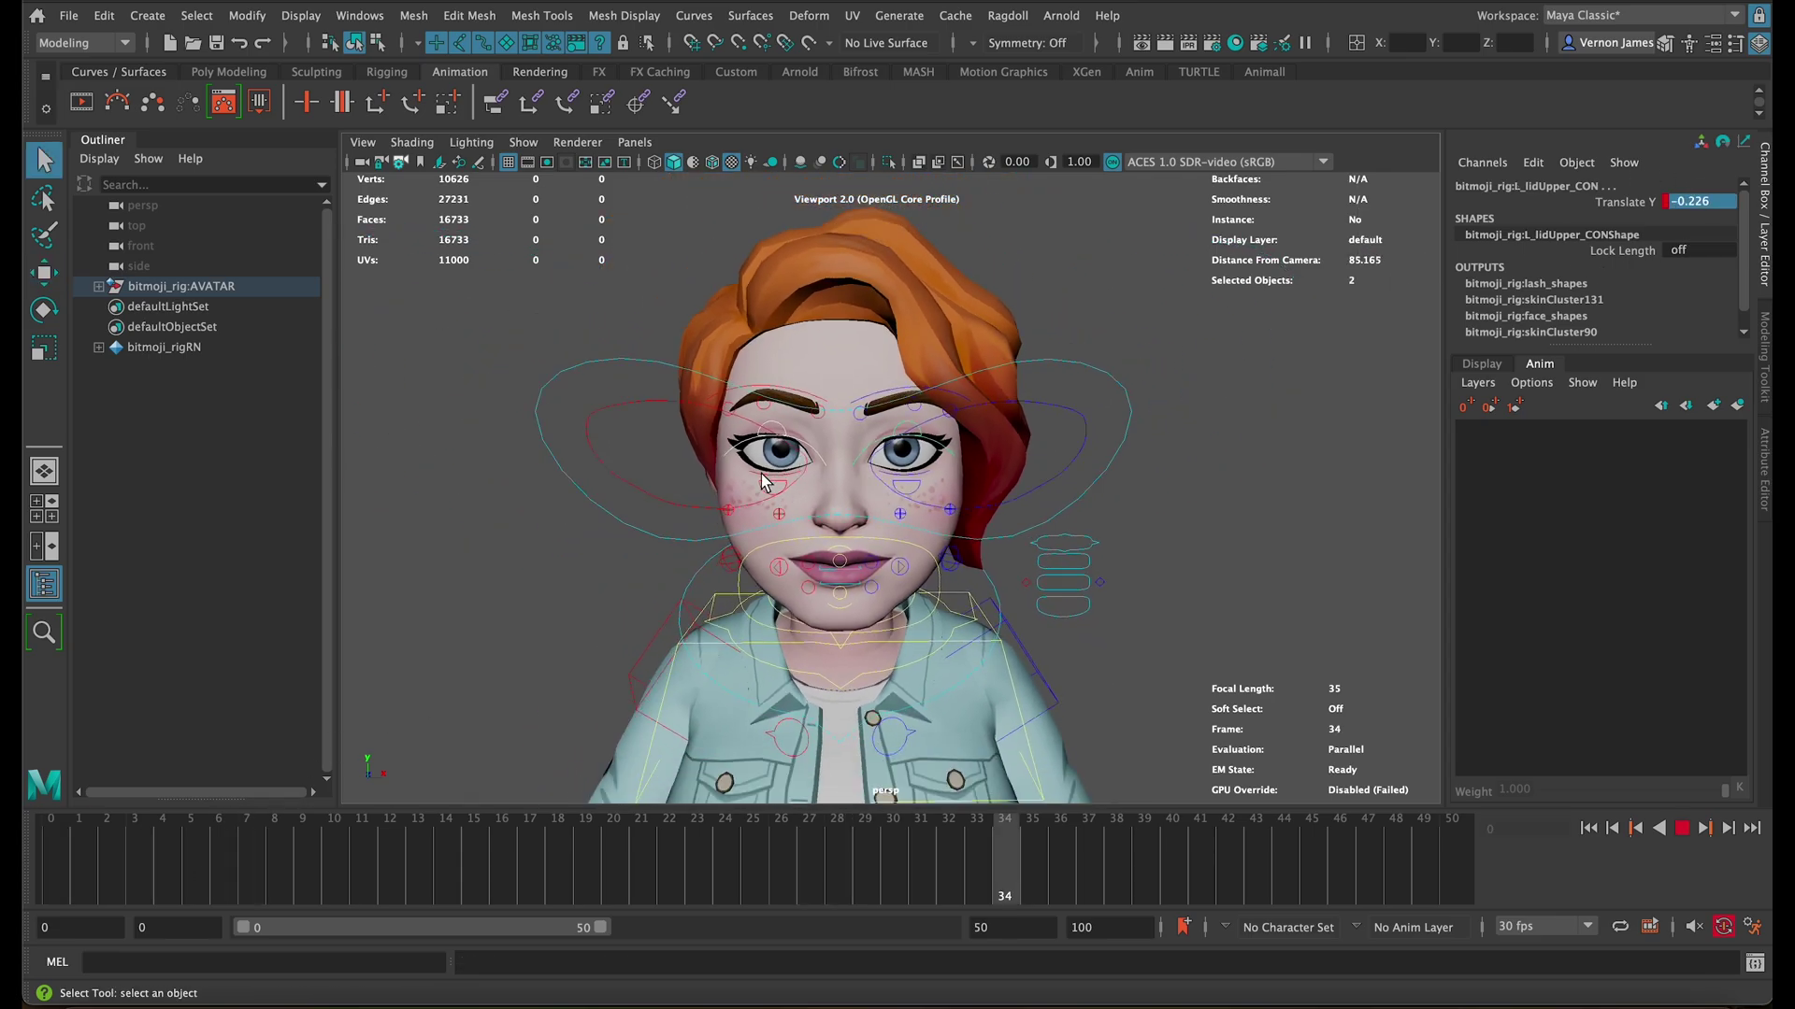
pyautogui.hotkey('alt', 'v')
pyautogui.scroll(3, 761, 483)
# Step: Copy both brow controls' keys at frame 7 and paste them onto a later frame
pyautogui.click(771, 361)
pyautogui.click(842, 367)
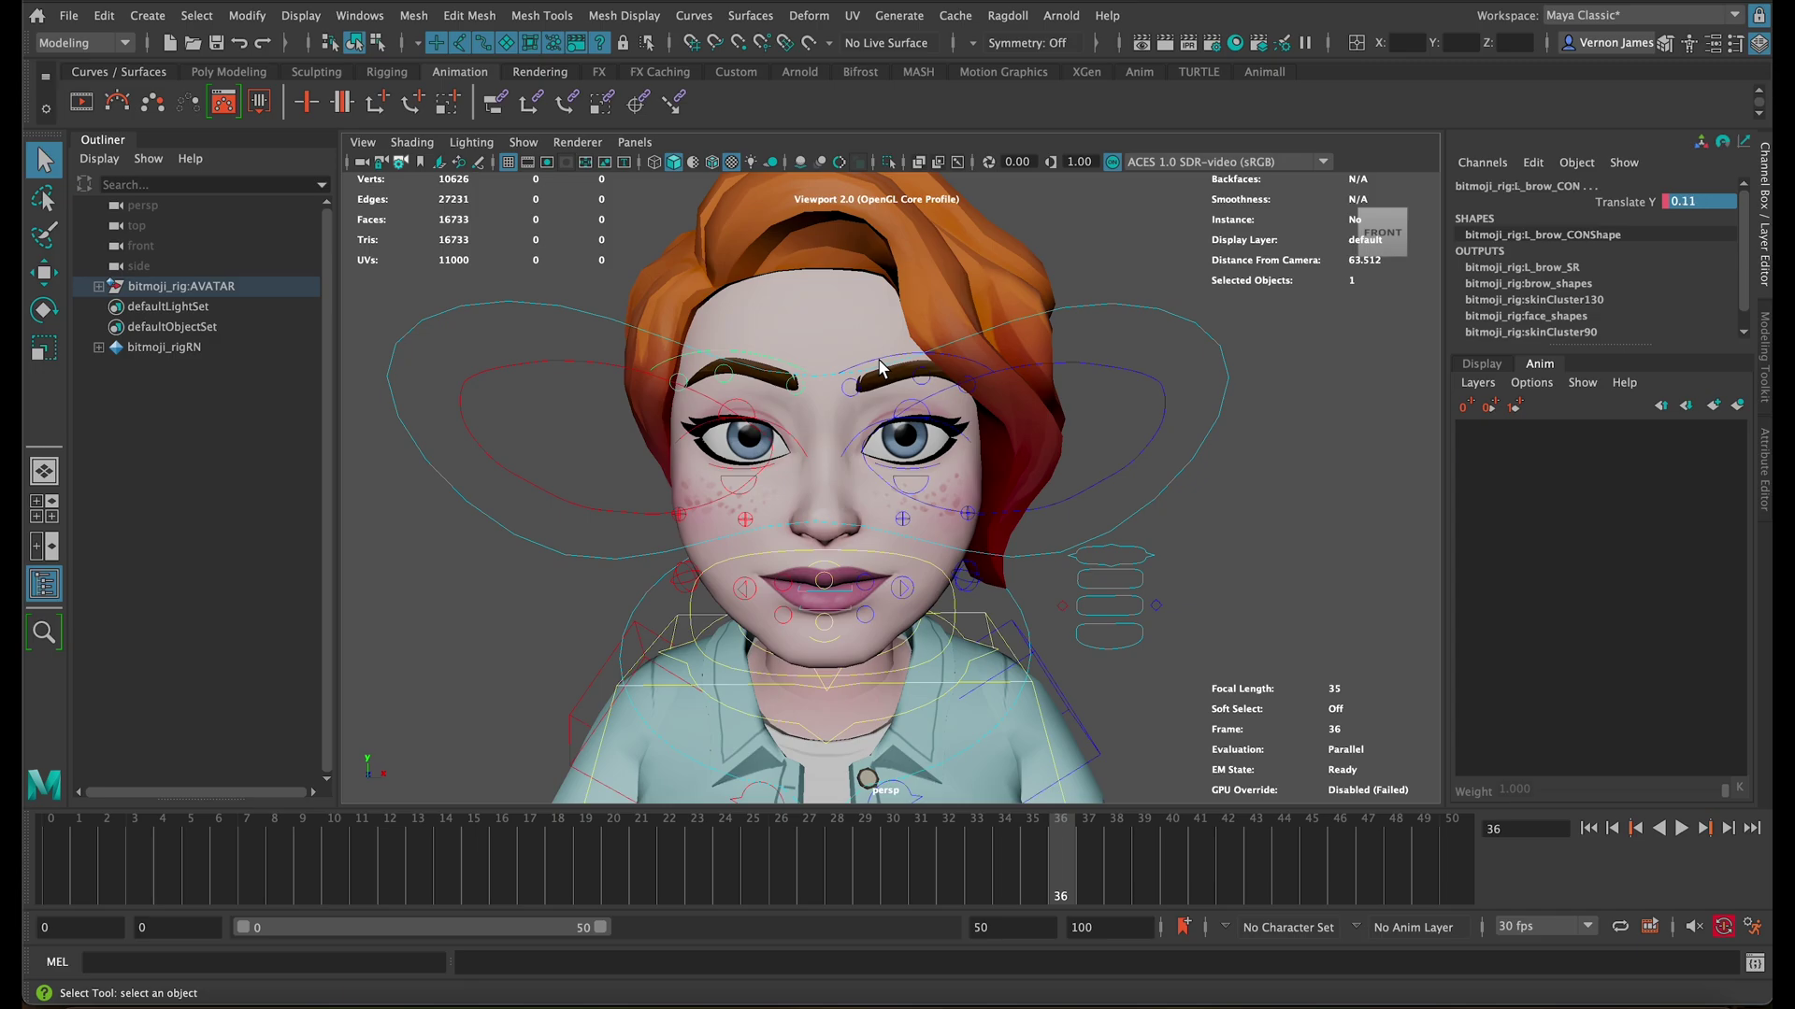
pyautogui.keyDown('shift'); pyautogui.click(881, 369); pyautogui.keyUp('shift')
pyautogui.click(83, 877)
pyautogui.click(244, 868)
pyautogui.rightClick(246, 869)
pyautogui.click(309, 636)
pyautogui.rightClick(264, 869)
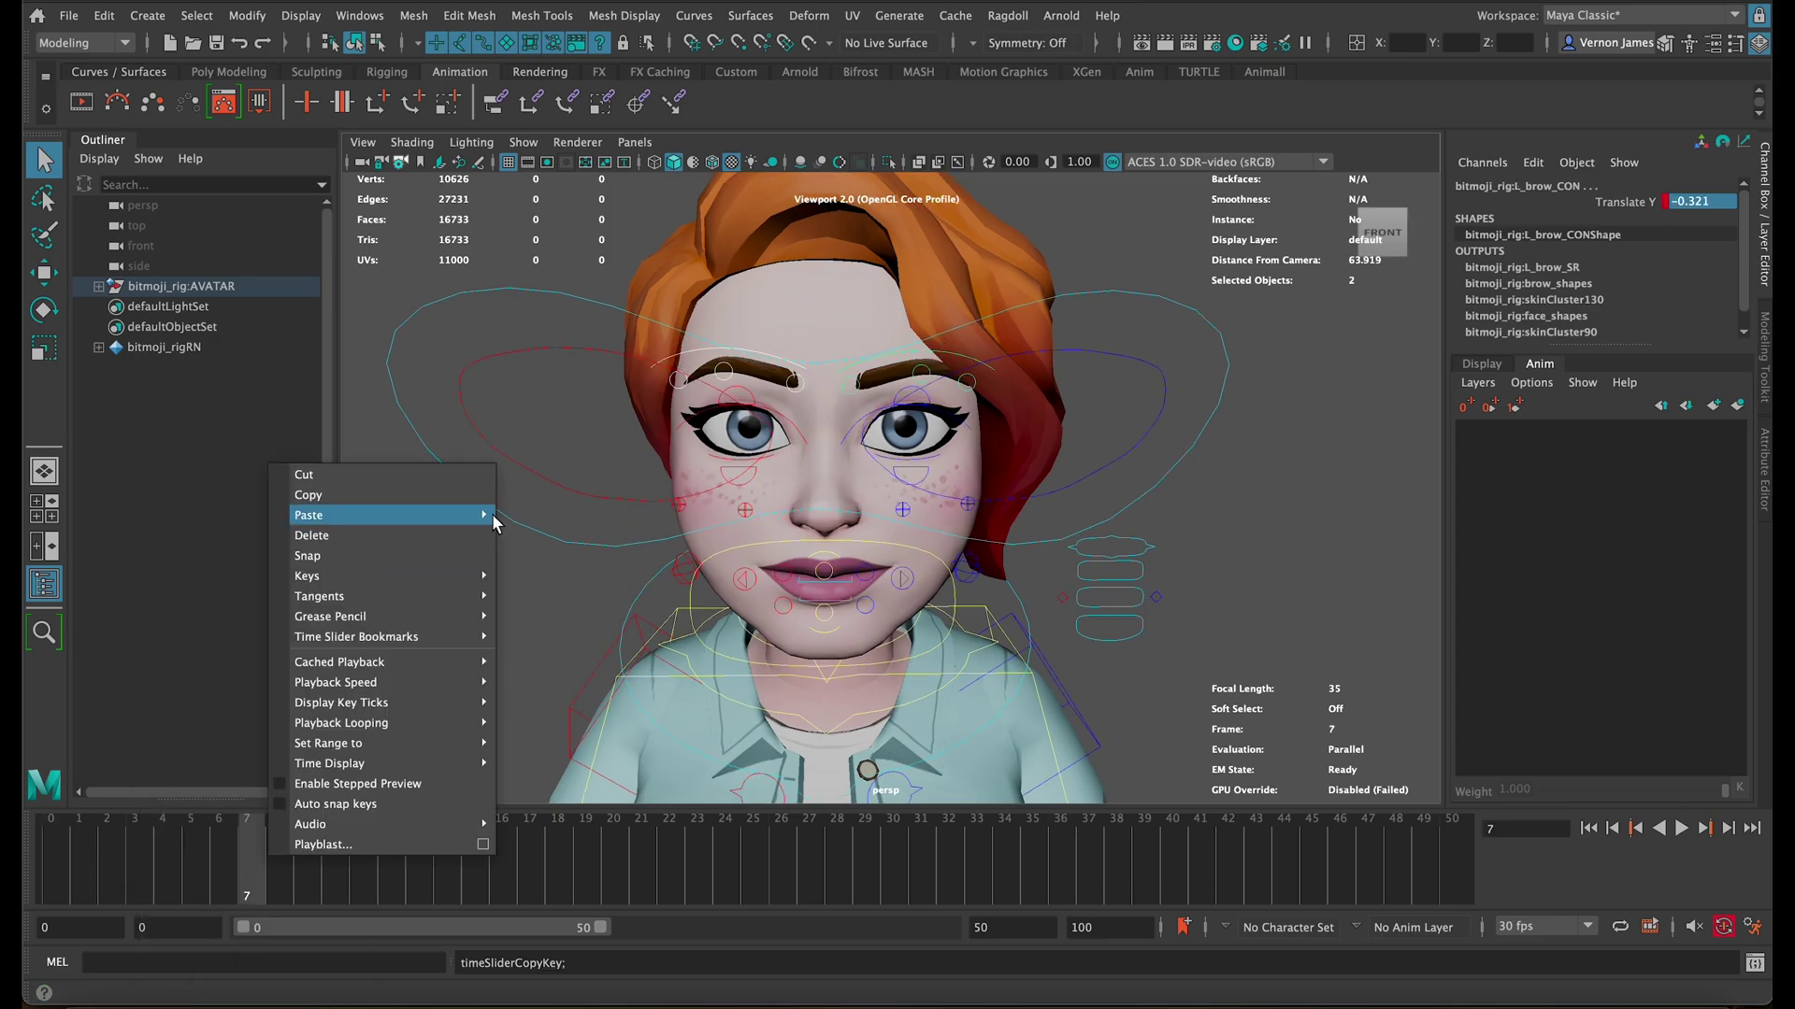
pyautogui.click(560, 515)
pyautogui.hotkey('alt', 'v')
pyautogui.scroll(-3, 977, 393)
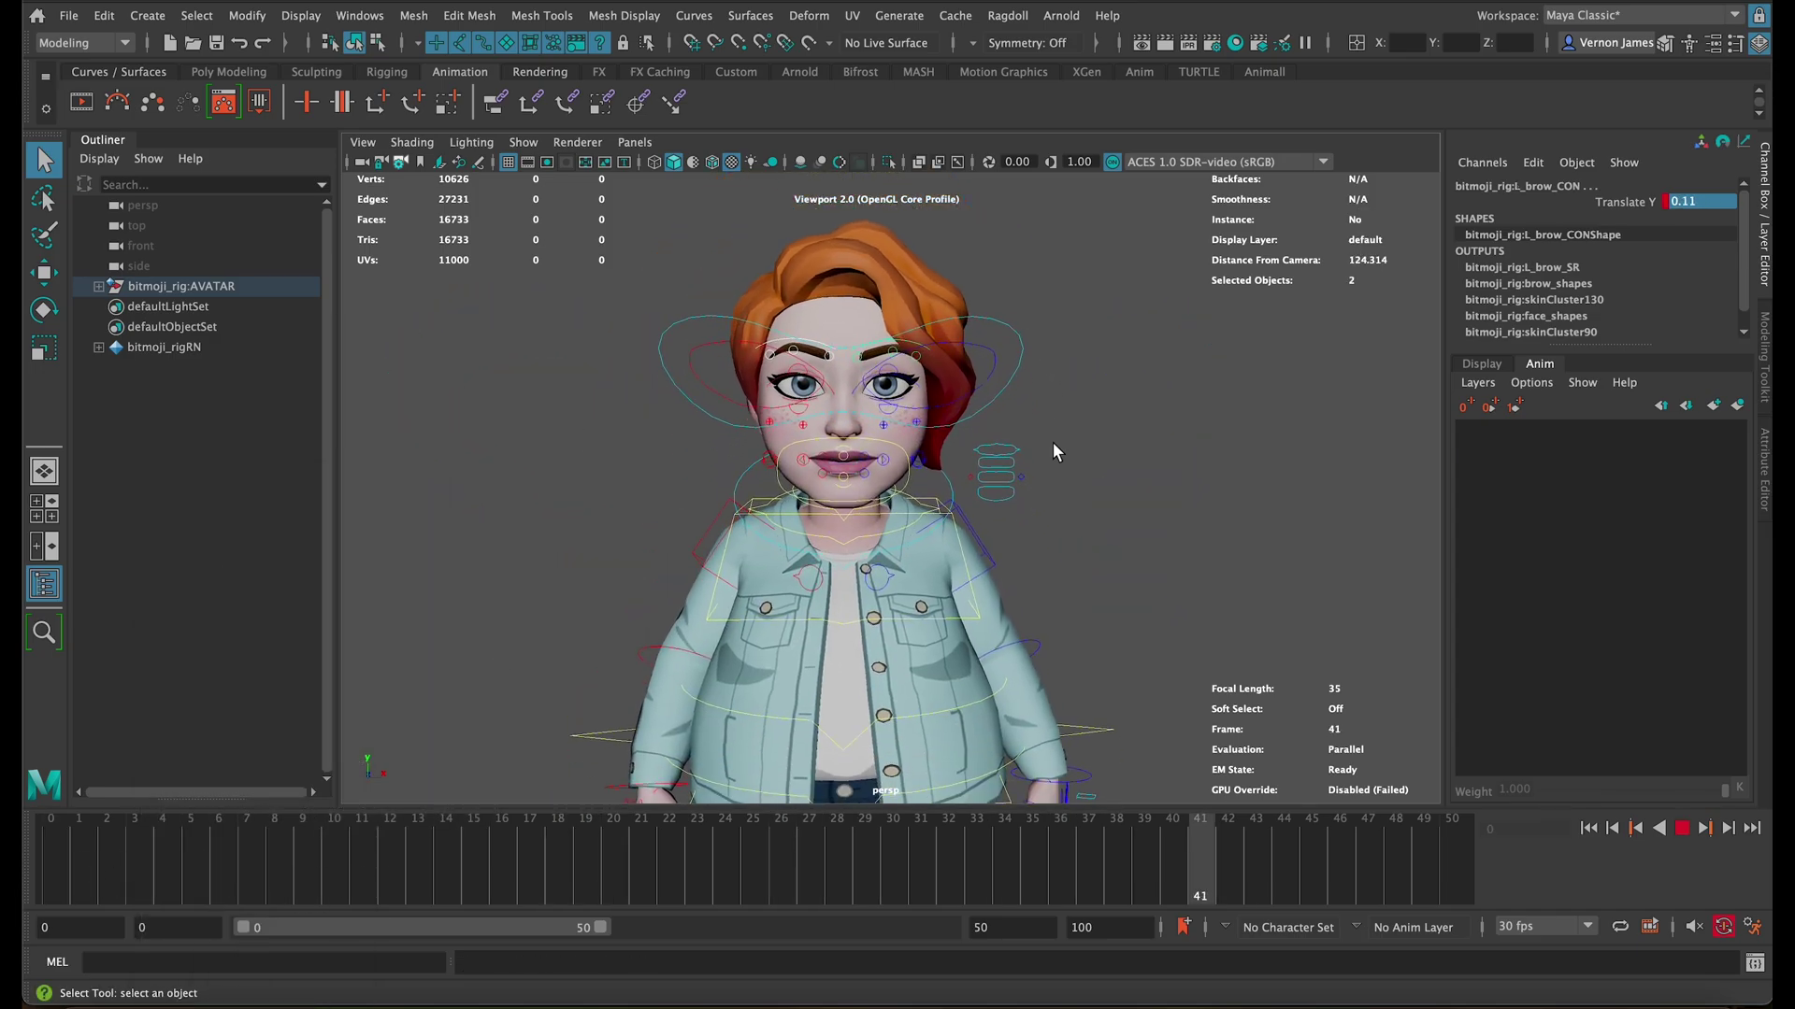
pyautogui.scroll(-3, 1047, 455)
pyautogui.scroll(-2, 1038, 394)
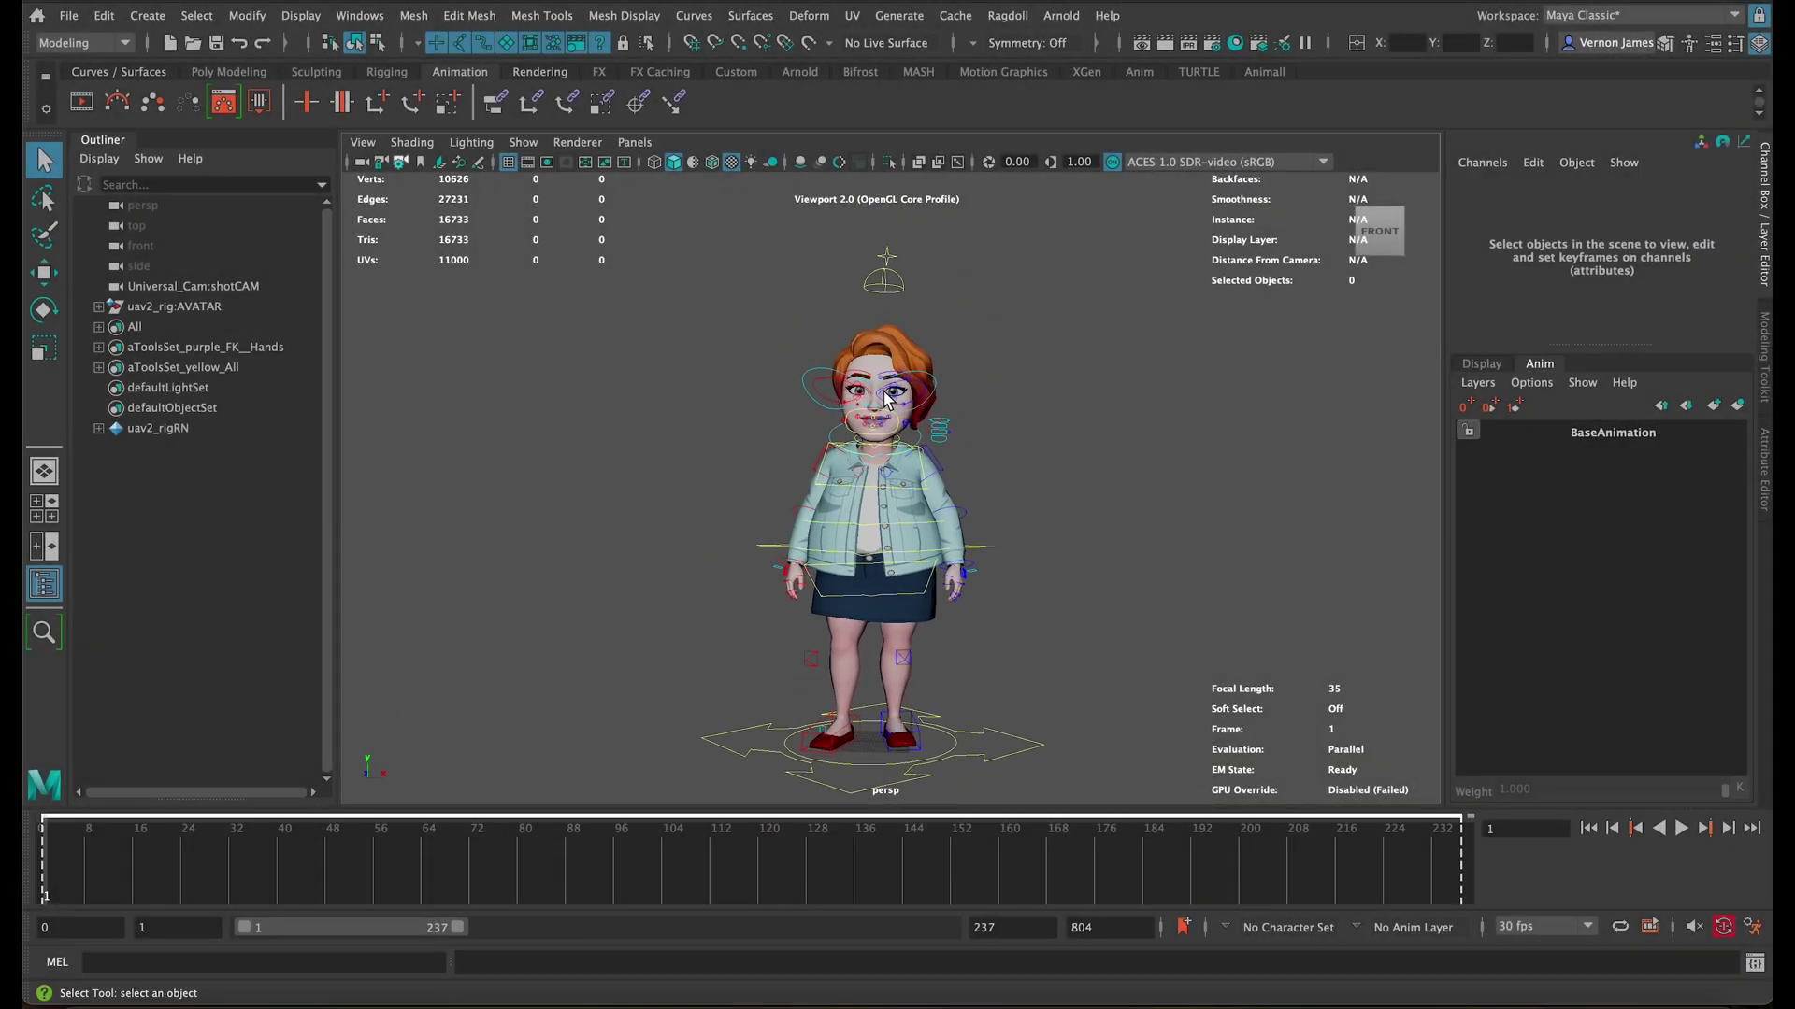
# Step: Orbit and dolly toward the uav2 avatar, then play its idle animation through frame 237
pyautogui.keyDown('alt'); pyautogui.moveTo(885, 400); pyautogui.dragTo(908, 393); pyautogui.keyUp('alt')
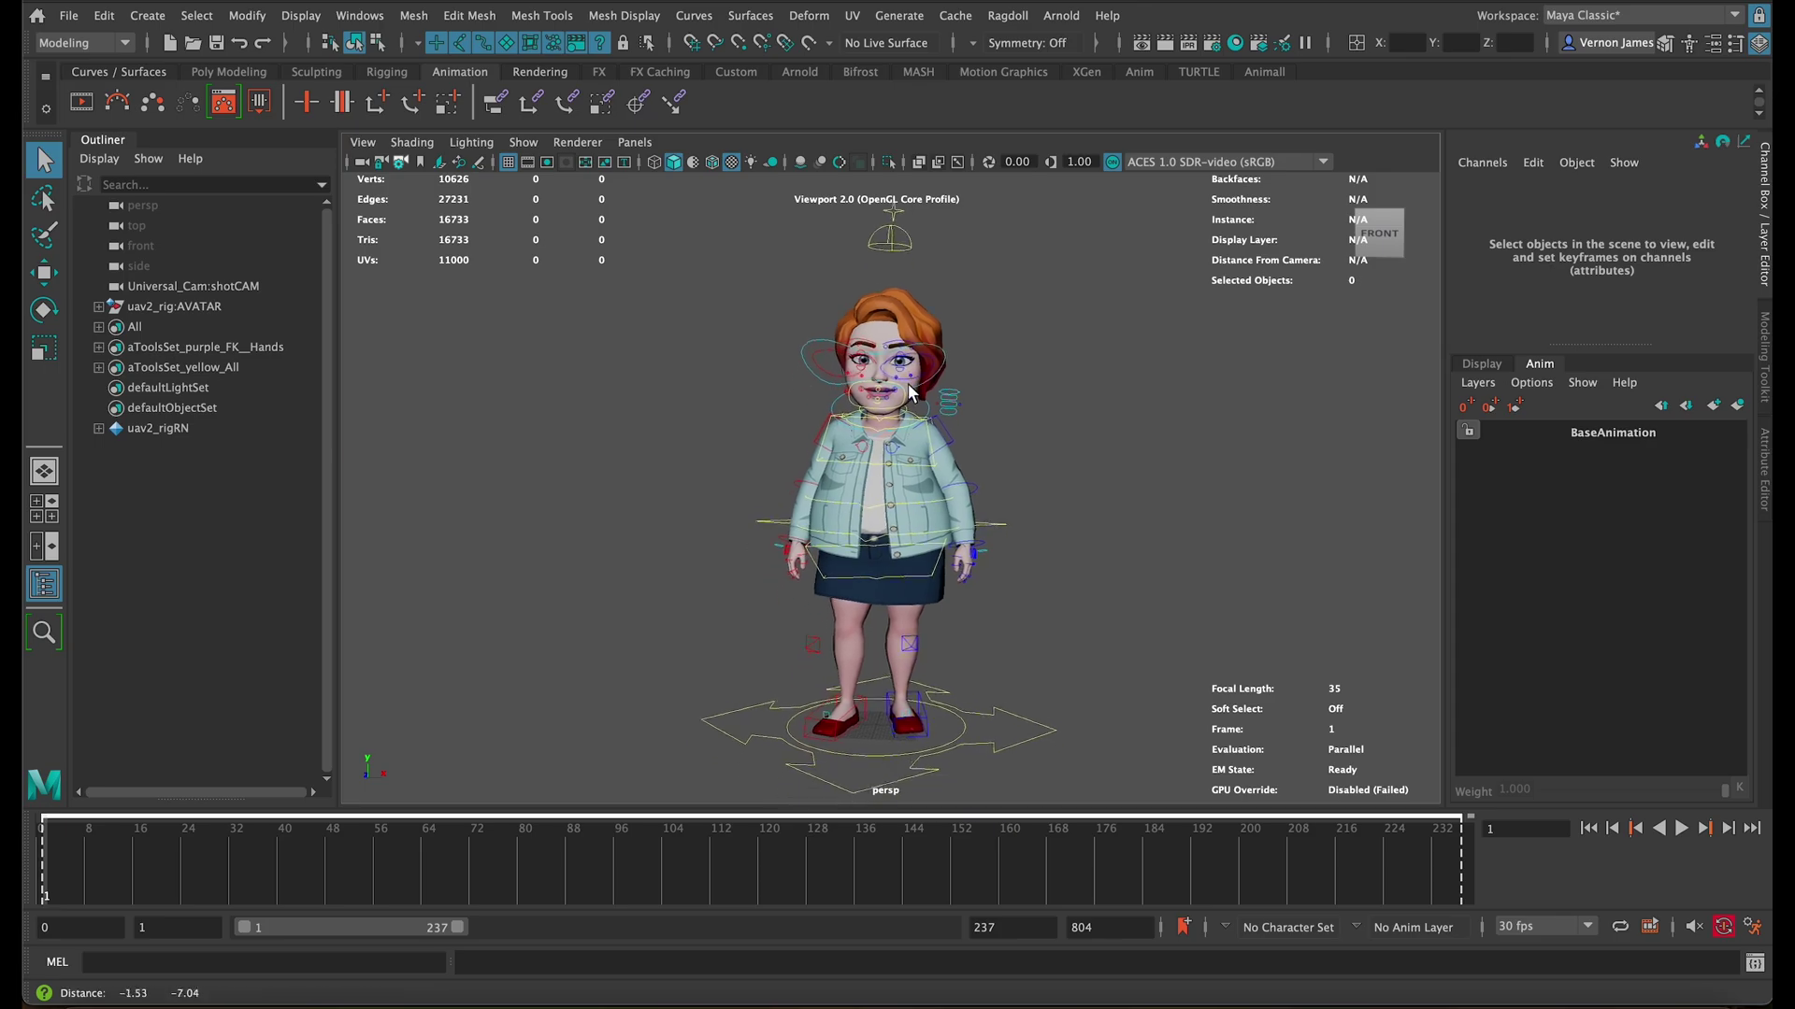
pyautogui.moveTo(910, 394)
pyautogui.keyDown('alt'); pyautogui.mouseDown(button='right')
pyautogui.moveTo(906, 432)
pyautogui.moveTo(944, 440)
pyautogui.mouseUp(button='right'); pyautogui.keyUp('alt')
pyautogui.click(1685, 829)
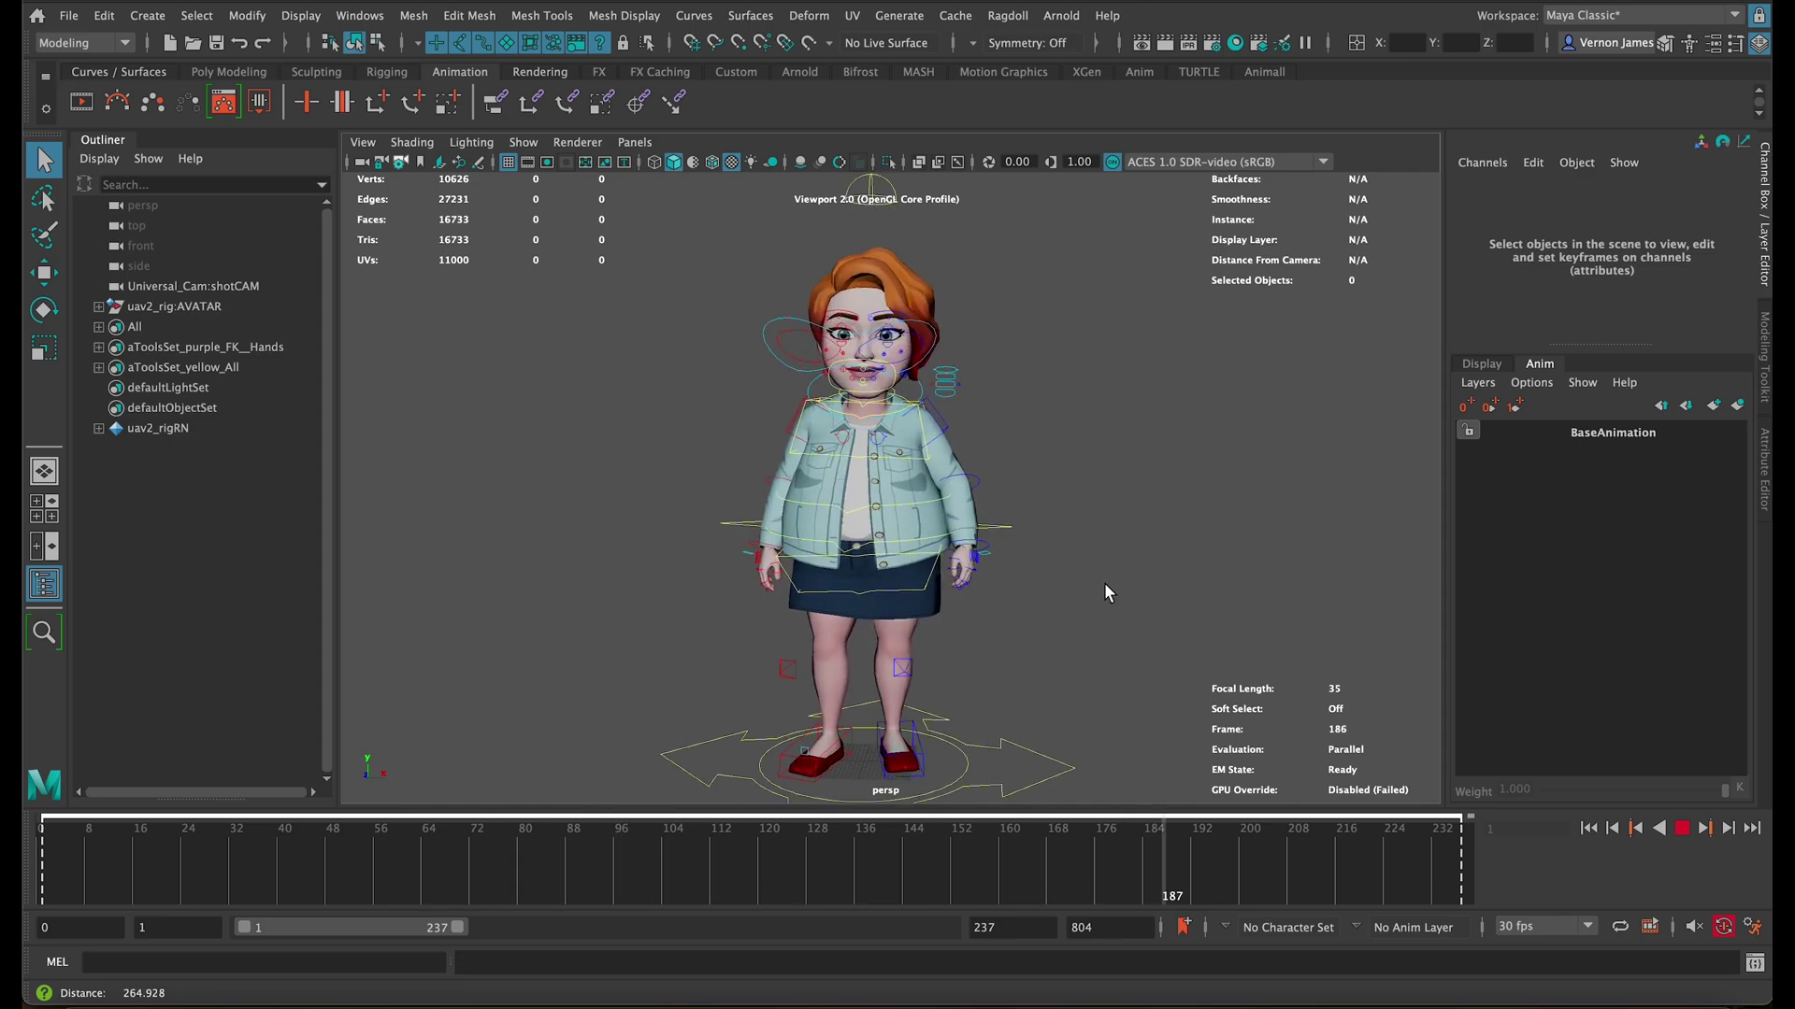
pyautogui.scroll(2, 1086, 568)
pyautogui.scroll(3, 1061, 504)
pyautogui.scroll(3, 1043, 525)
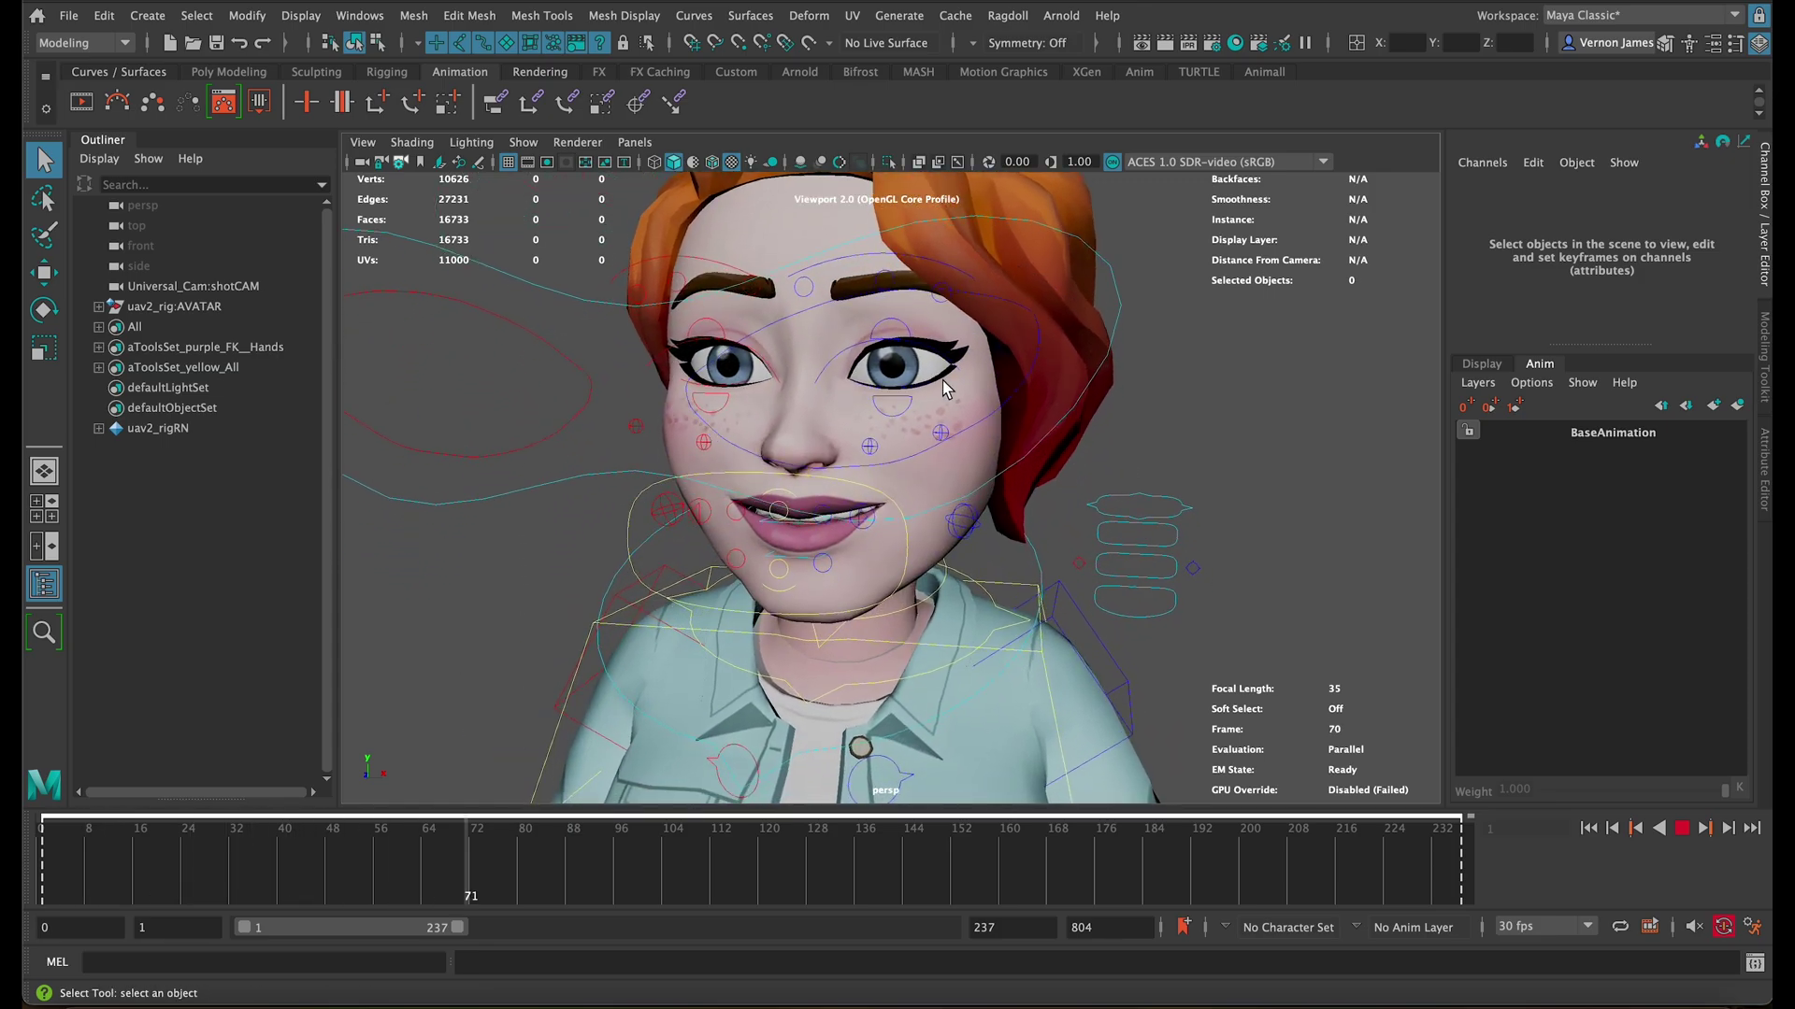
pyautogui.scroll(-2, 1137, 530)
pyautogui.scroll(-2, 1120, 522)
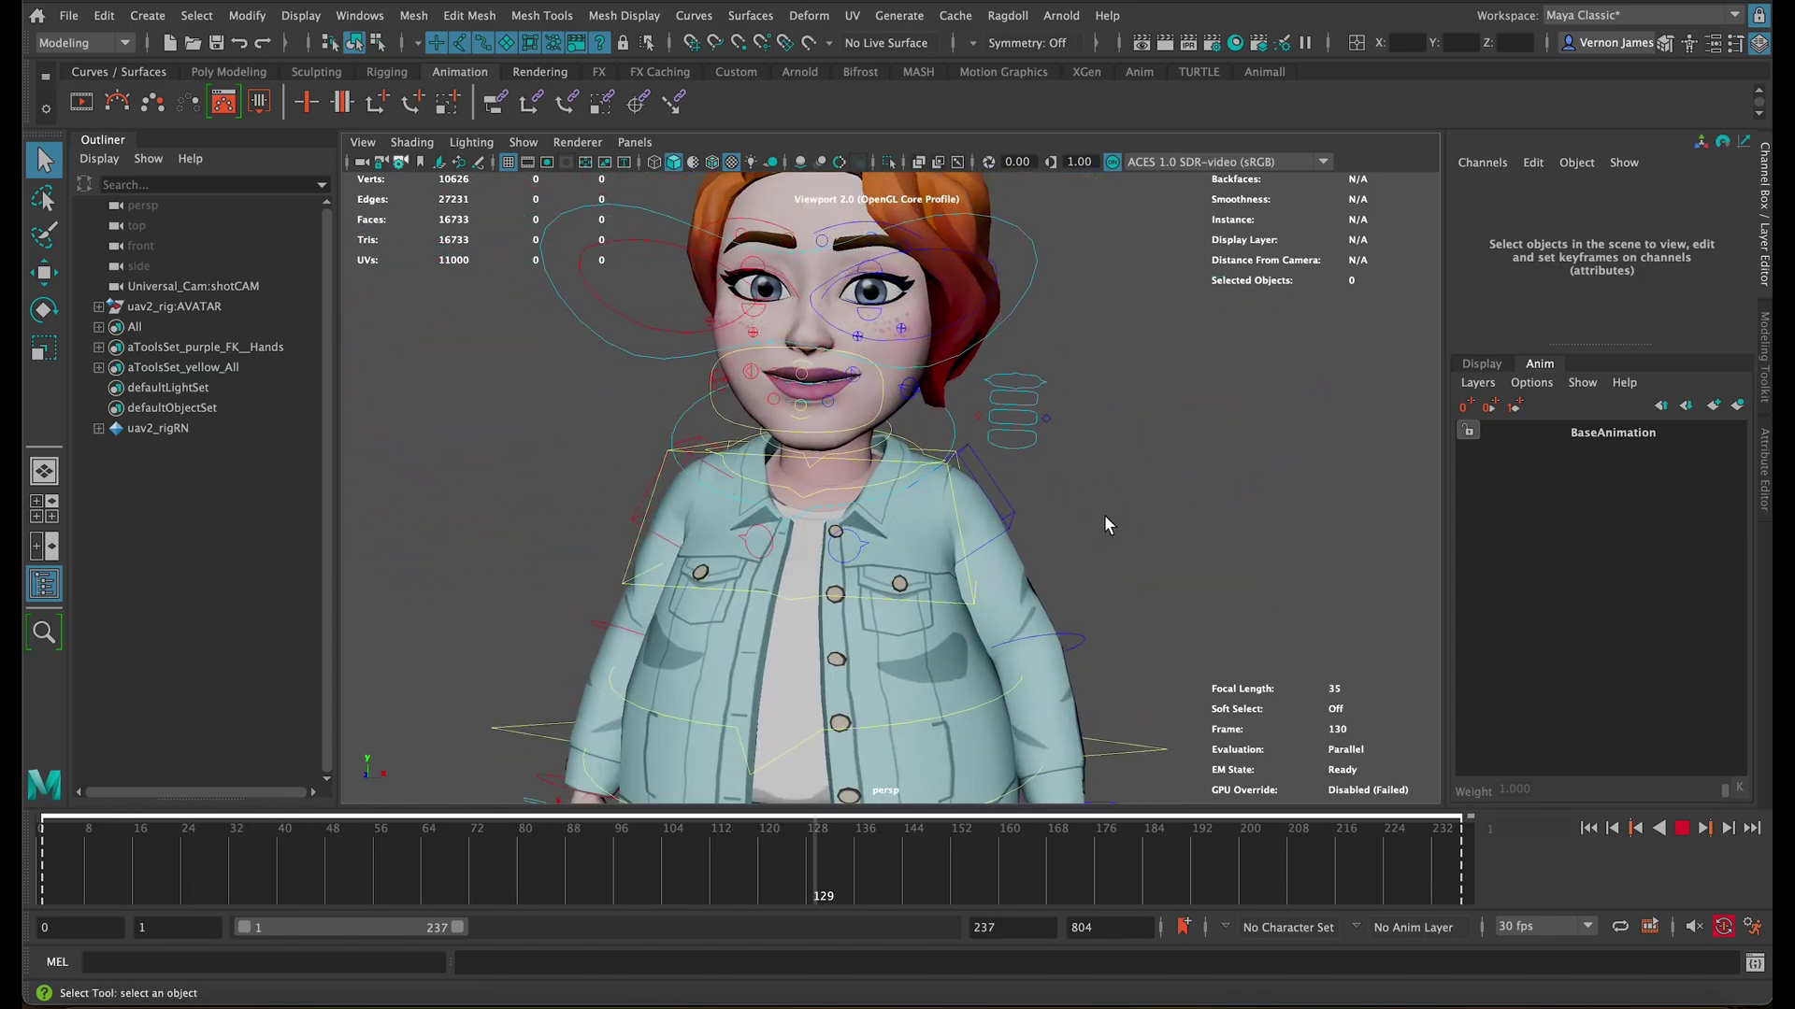
pyautogui.scroll(-3, 1083, 484)
pyautogui.scroll(-2, 1071, 491)
pyautogui.scroll(-1, 1091, 491)
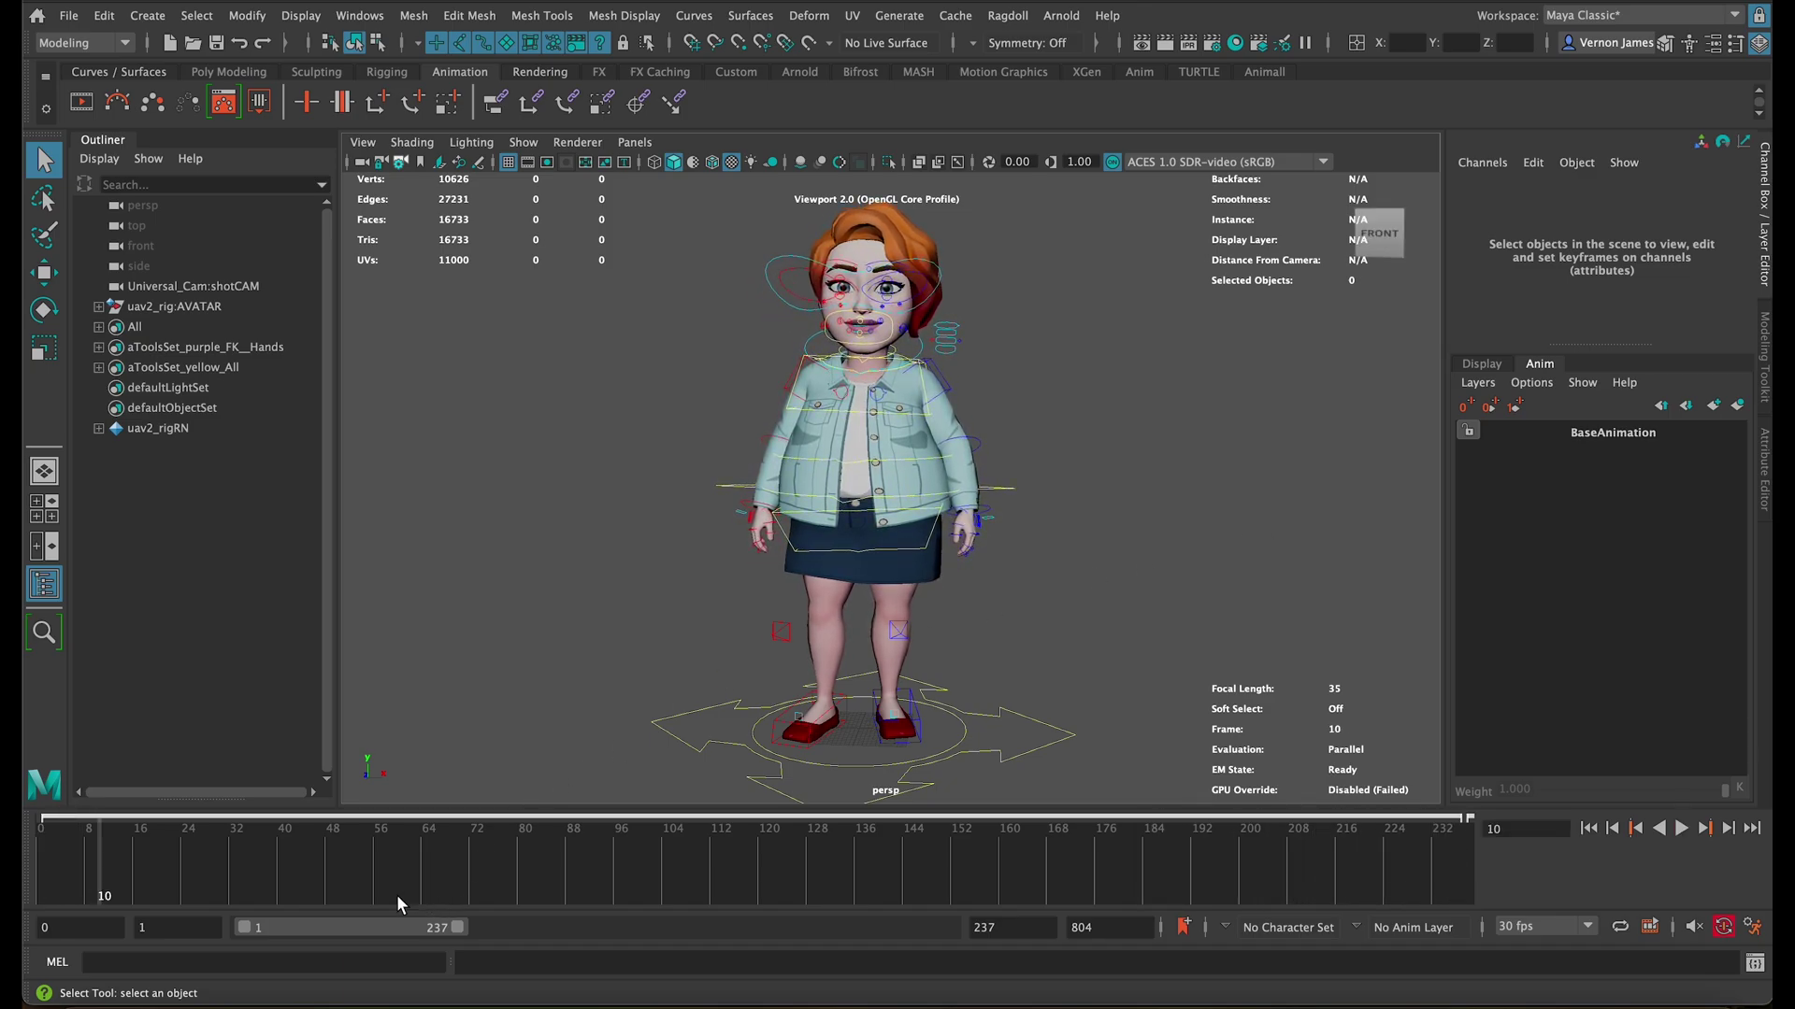
# Step: Set the playback range to start at frame 238 and end at frame 502
pyautogui.moveTo(364, 936); pyautogui.dragTo(507, 931)
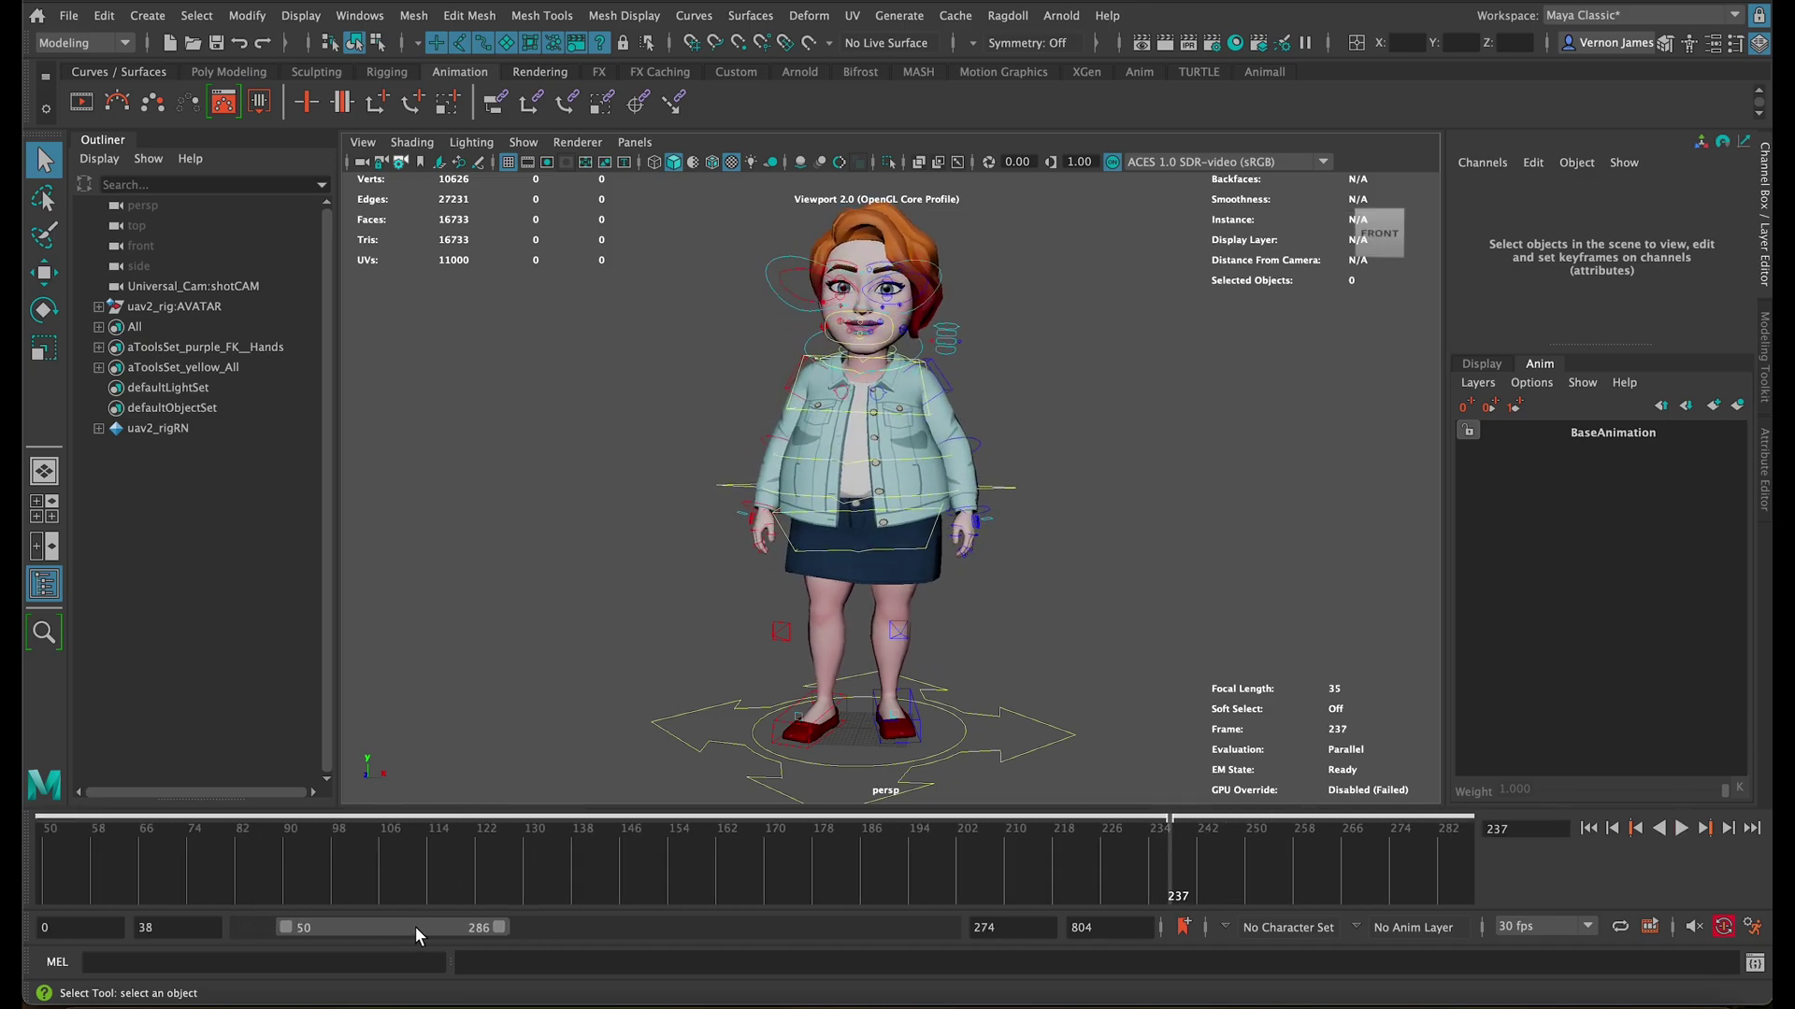
pyautogui.hotkey('alt', '.')
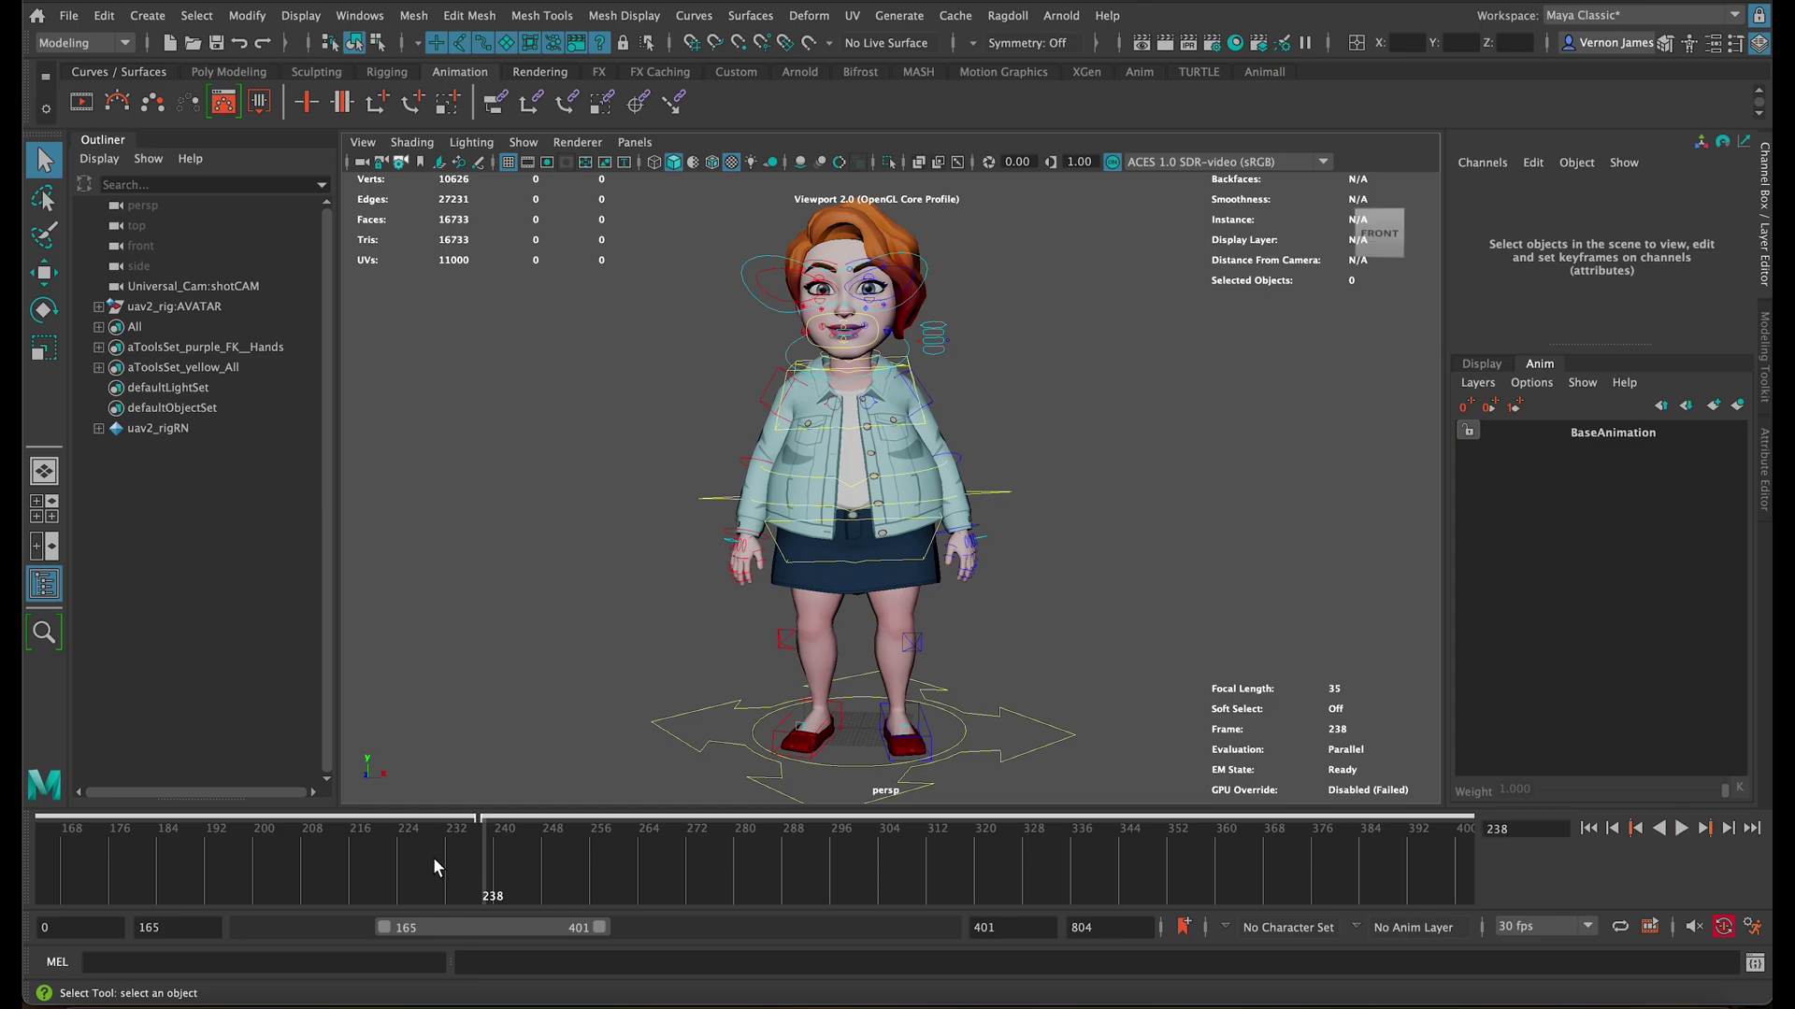
pyautogui.write('238')
pyautogui.press('Return')
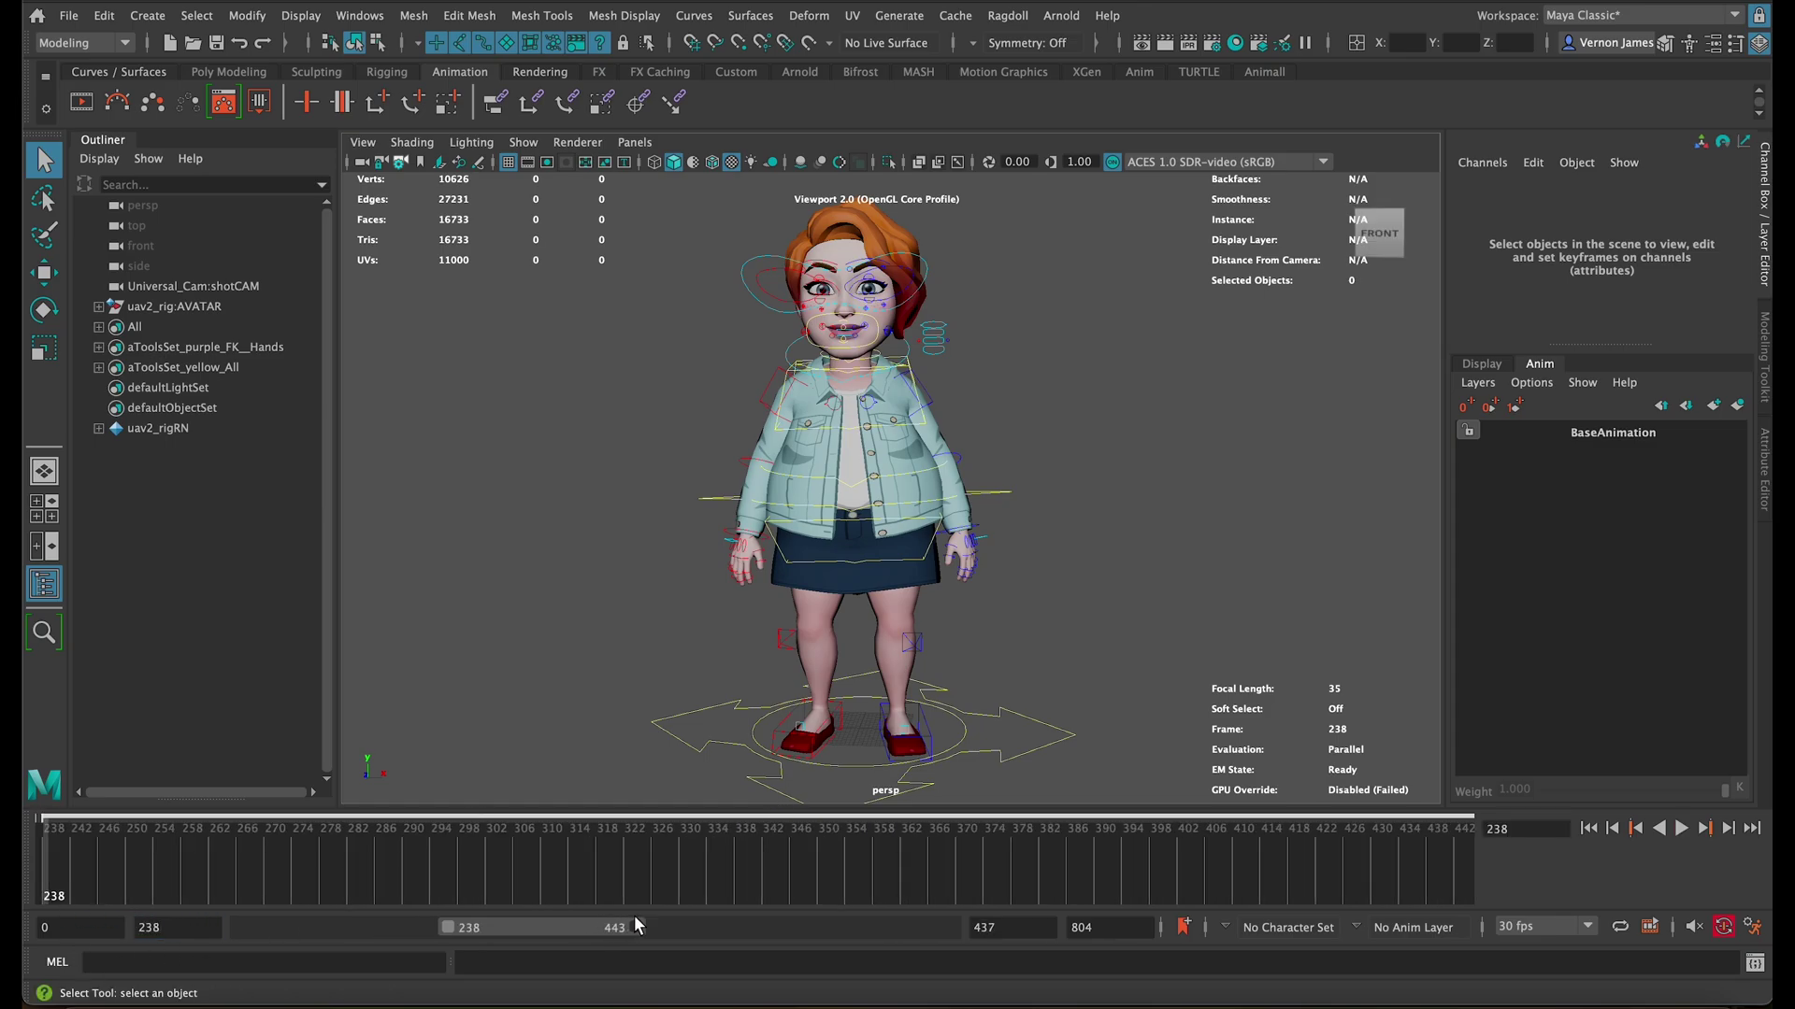
pyautogui.moveTo(598, 927); pyautogui.dragTo(702, 927)
pyautogui.click(1389, 844)
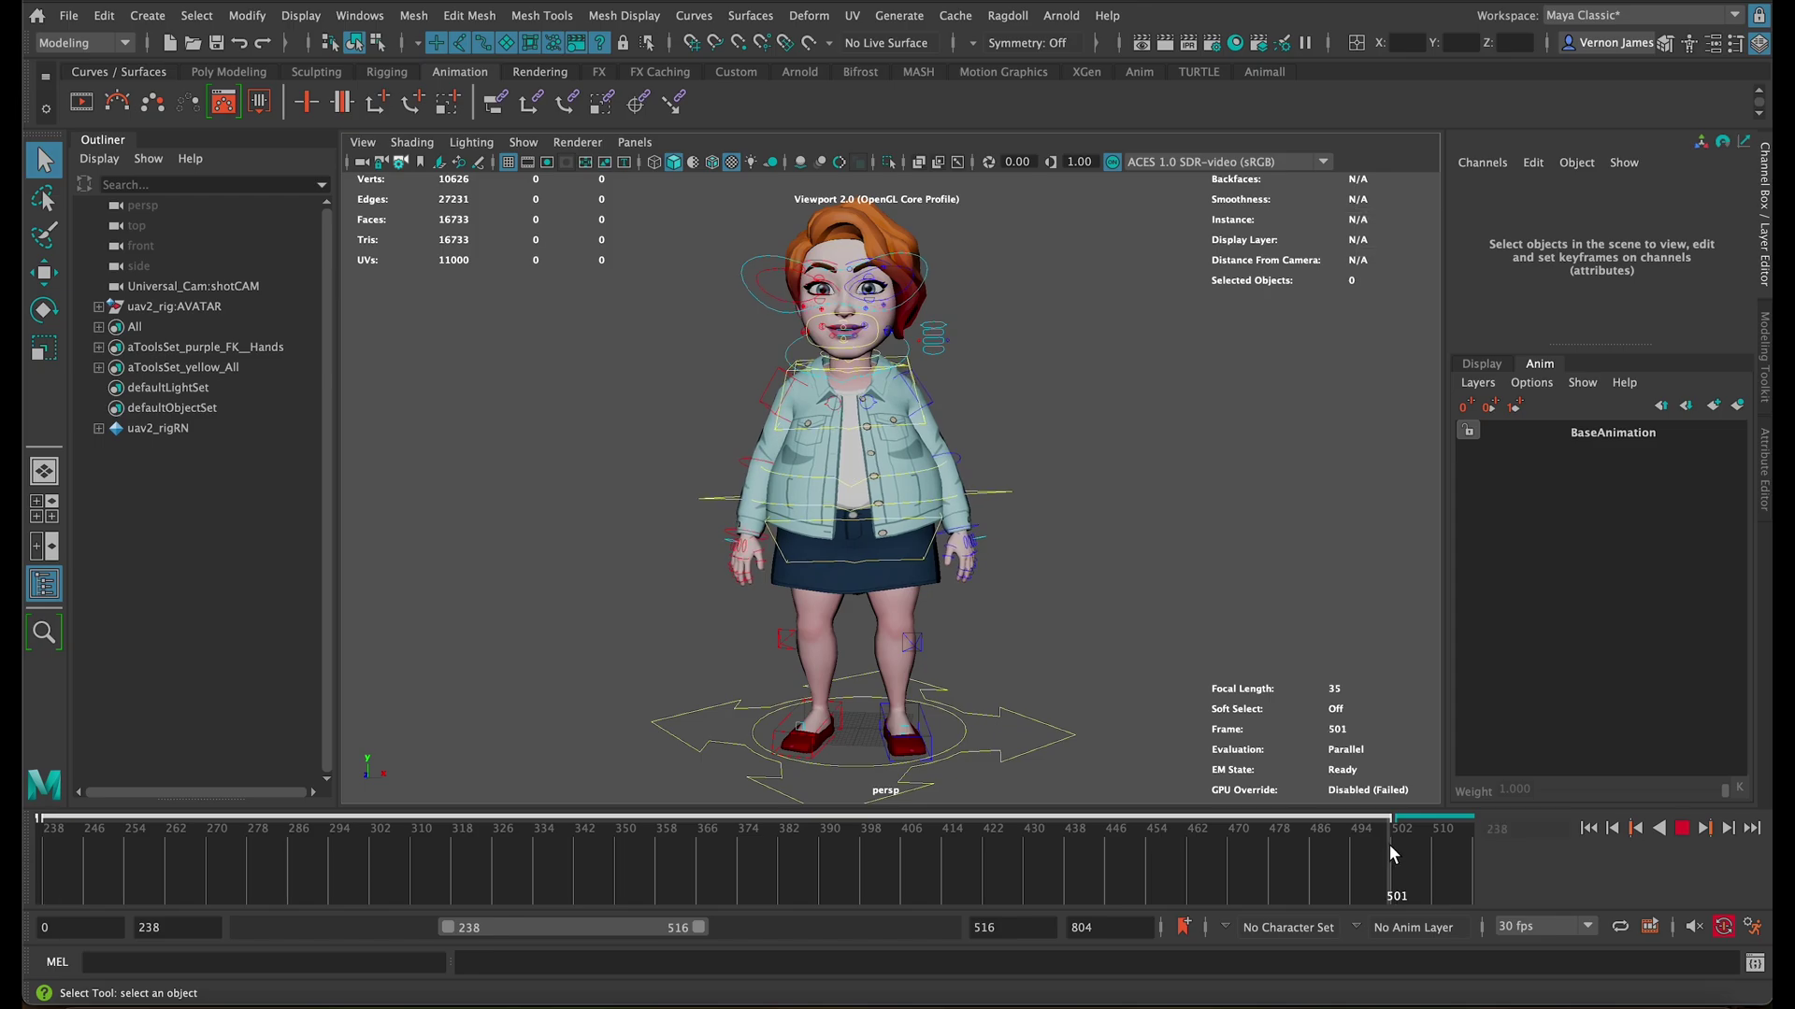
pyautogui.write('502')
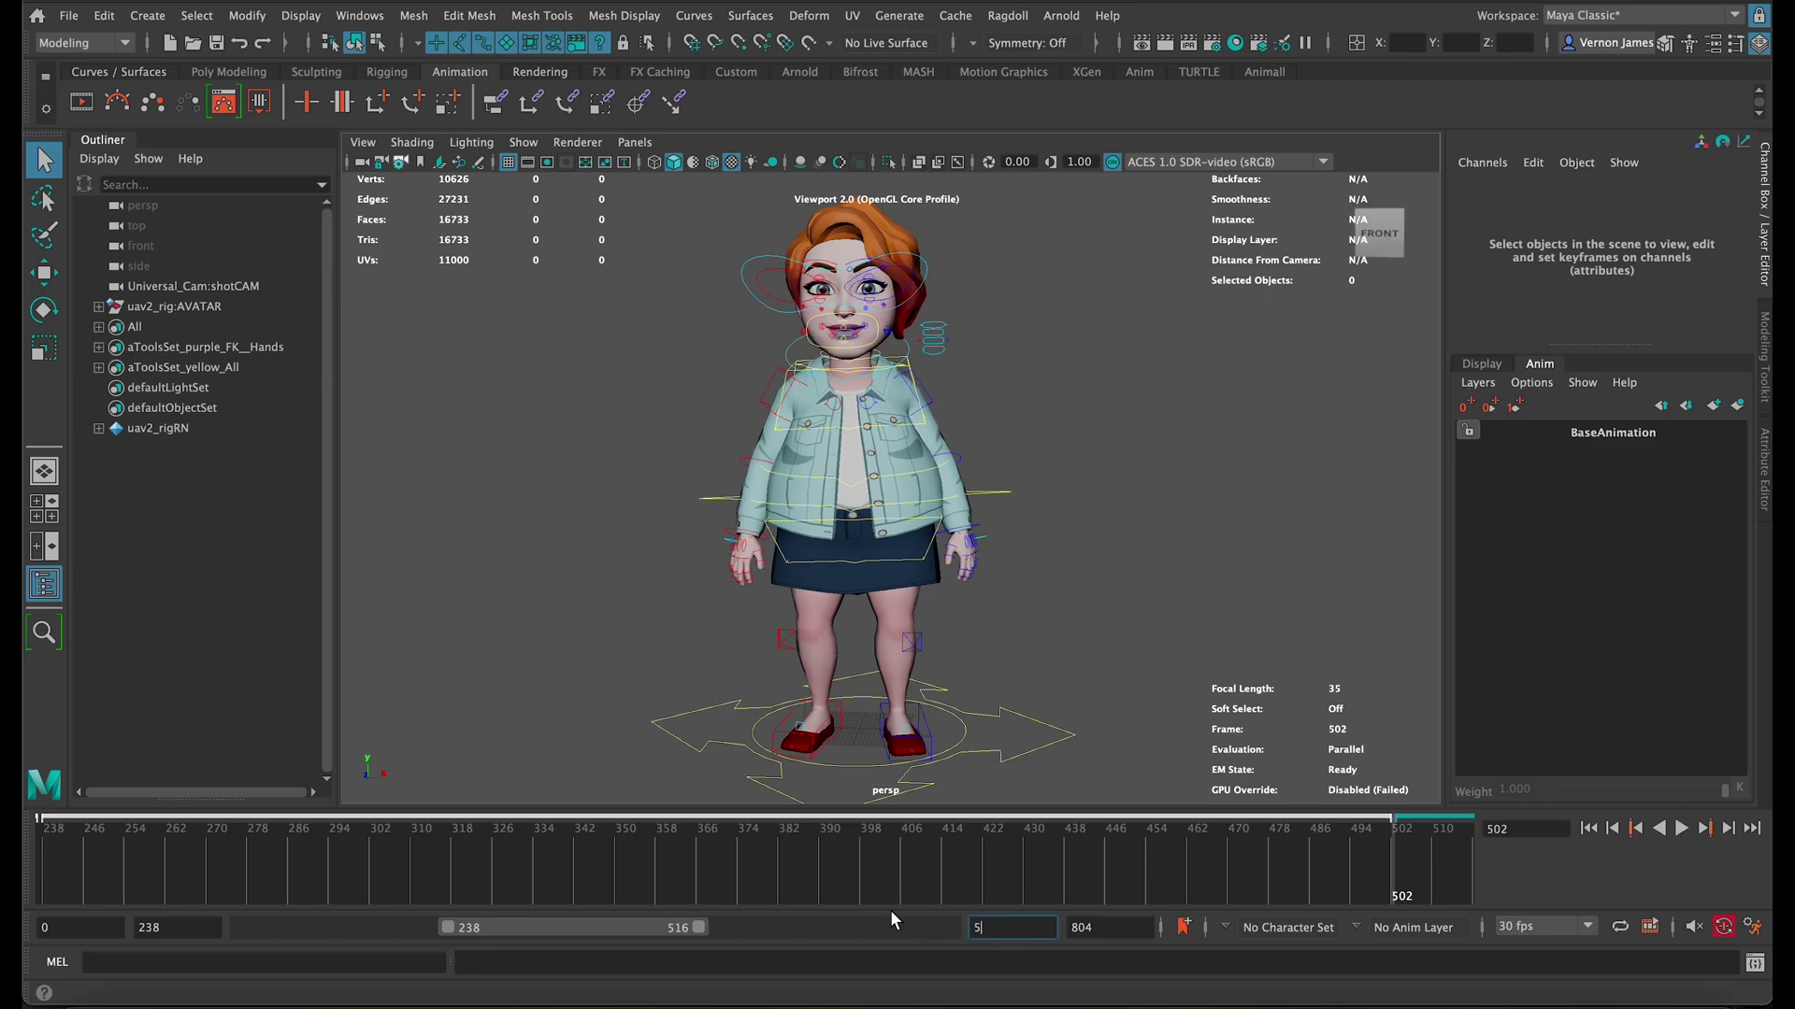
pyautogui.press('Return')
# Step: Play the 238–502 wave animation, then stop playback
pyautogui.hotkey('alt', 'v')
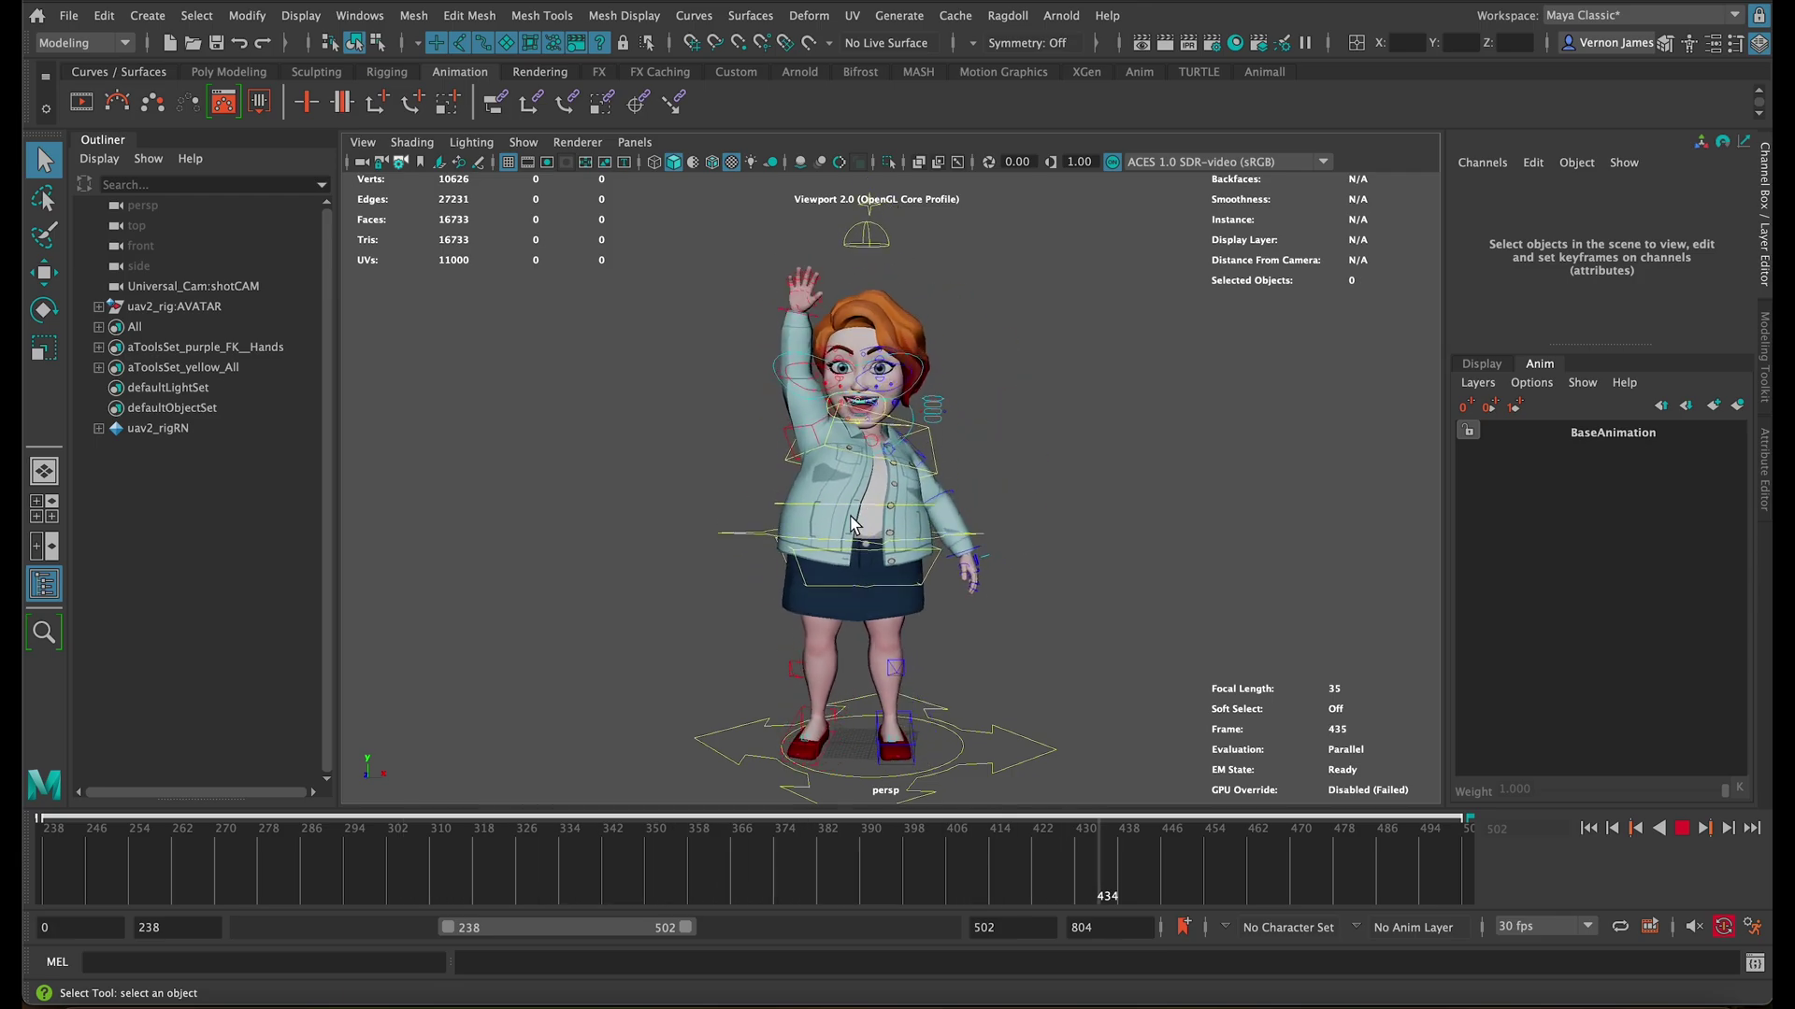
pyautogui.press('Escape')
pyautogui.click(813, 486)
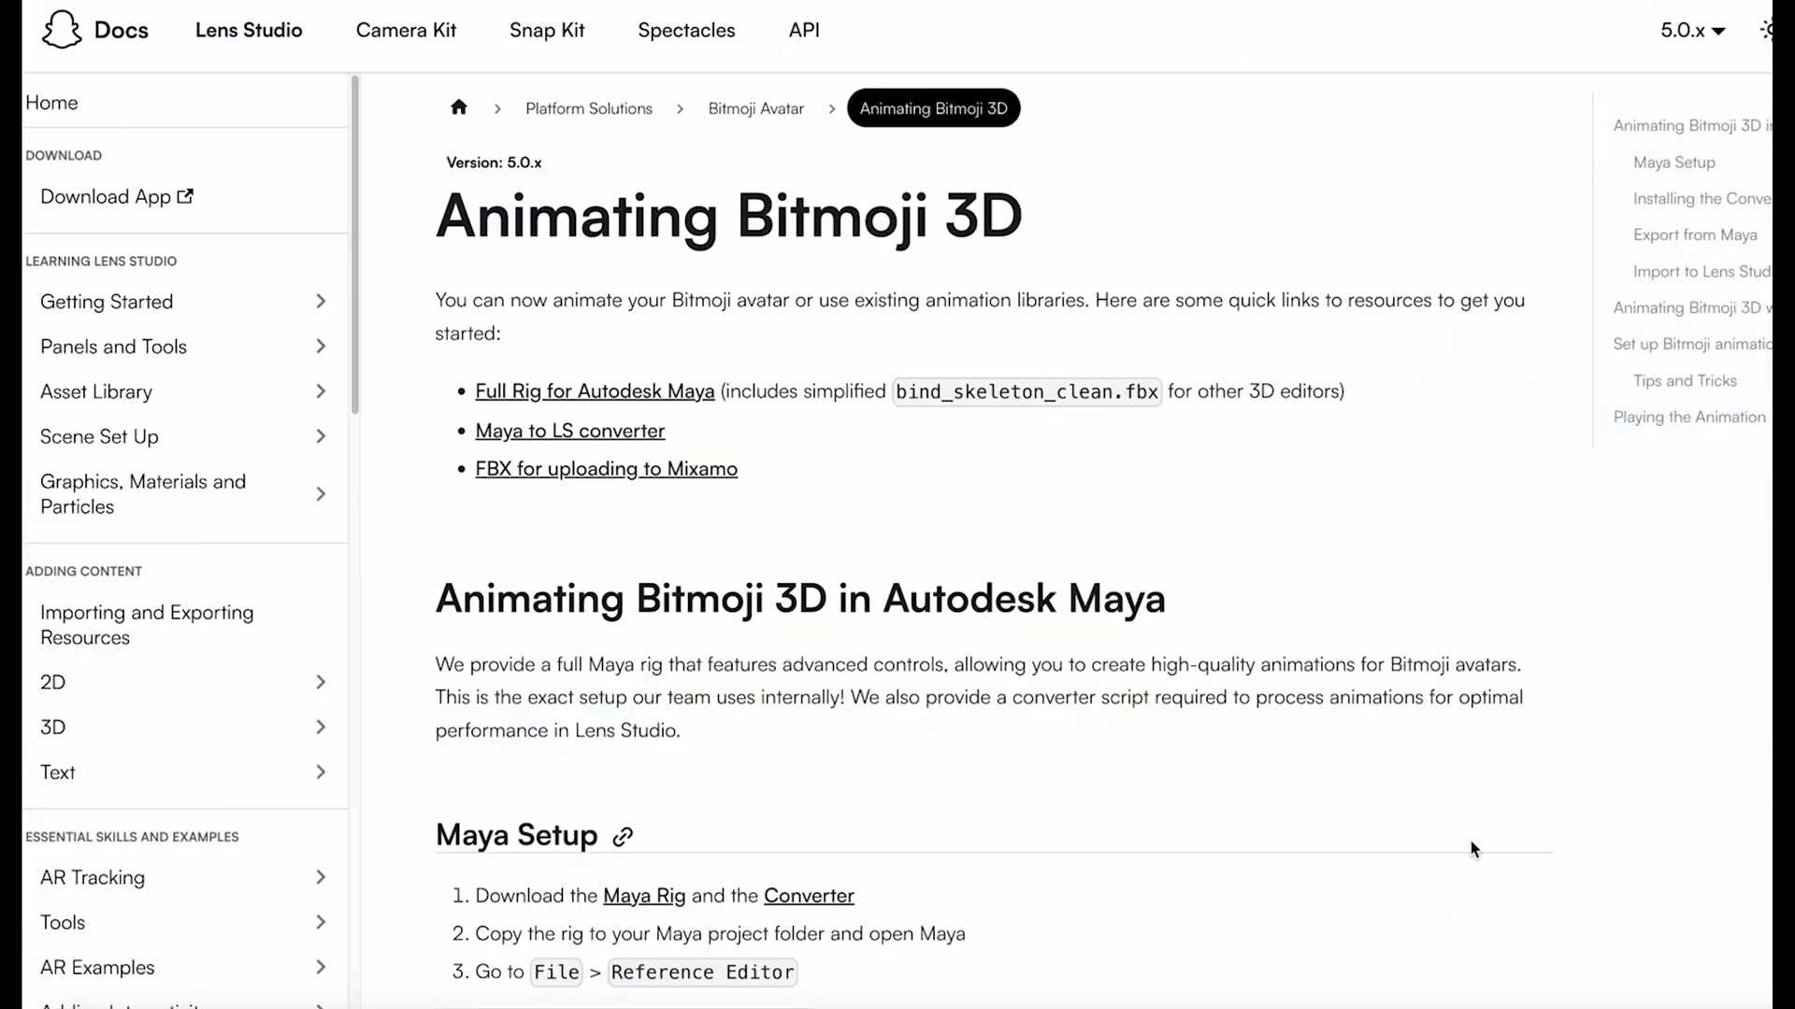
pyautogui.scroll(-1, 1472, 850)
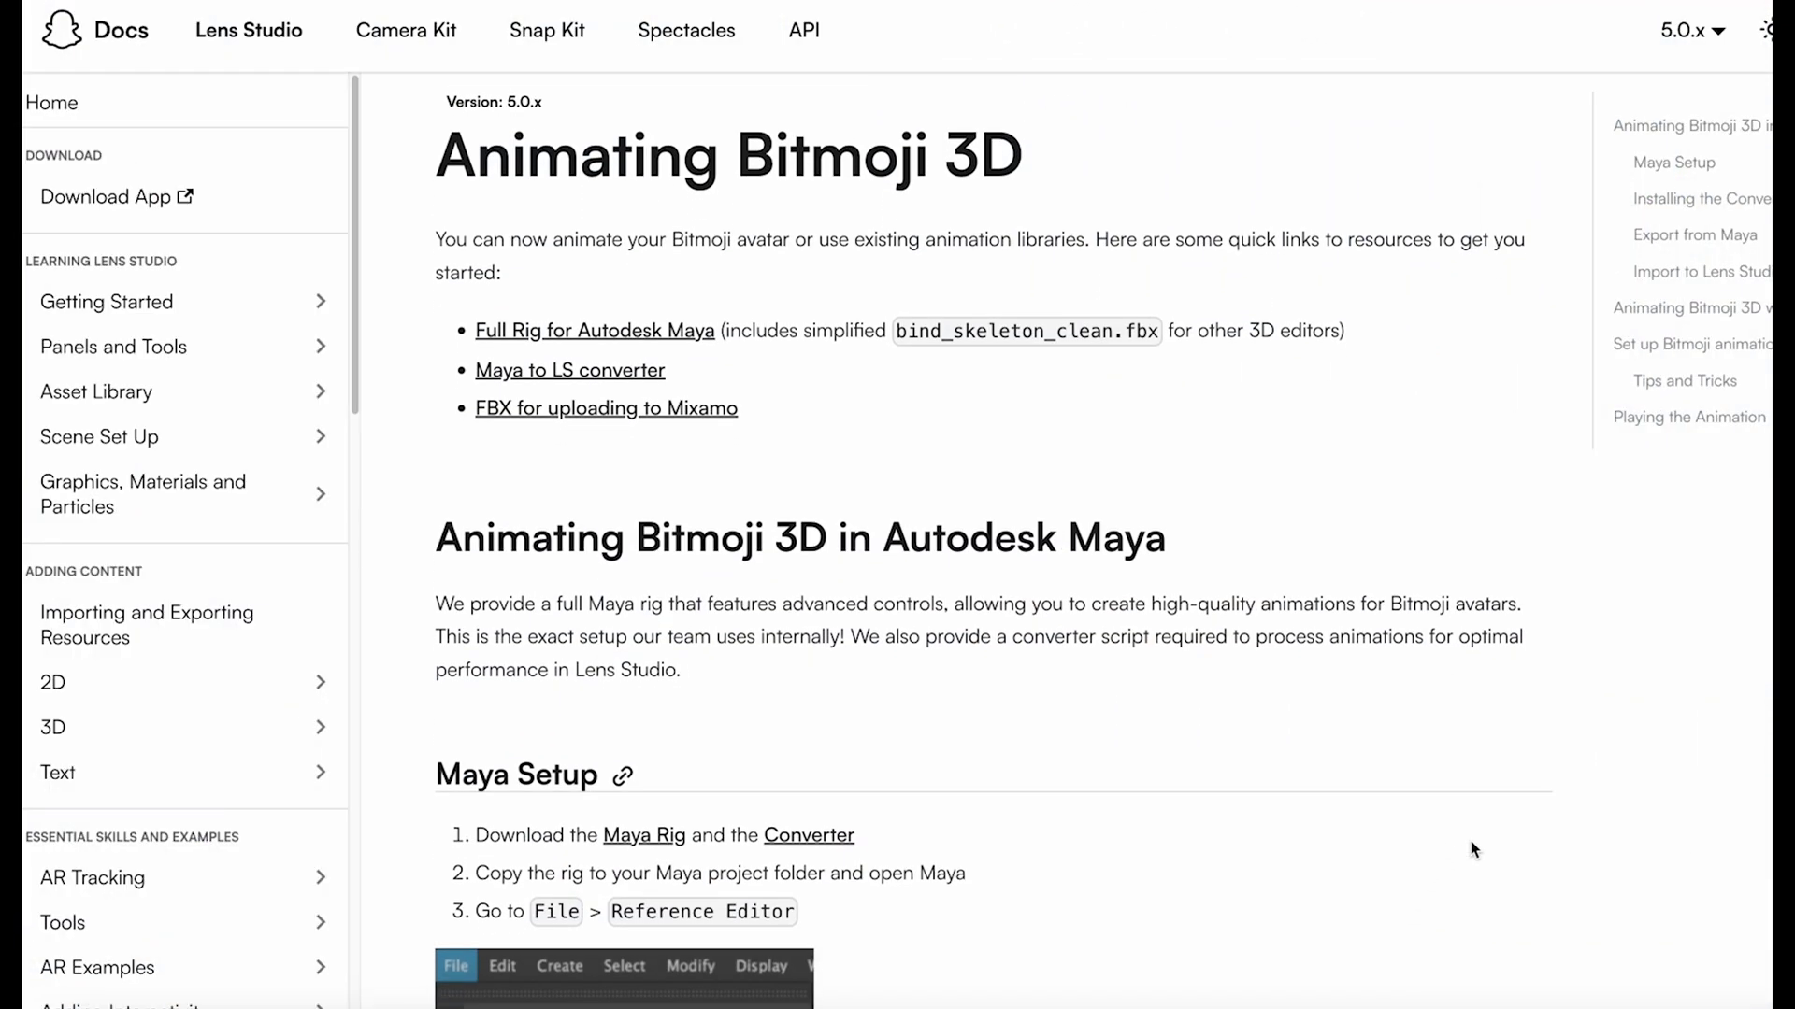
pyautogui.scroll(-1, 1472, 850)
pyautogui.scroll(-3, 1472, 850)
pyautogui.scroll(-2, 1473, 849)
pyautogui.scroll(-1, 1472, 850)
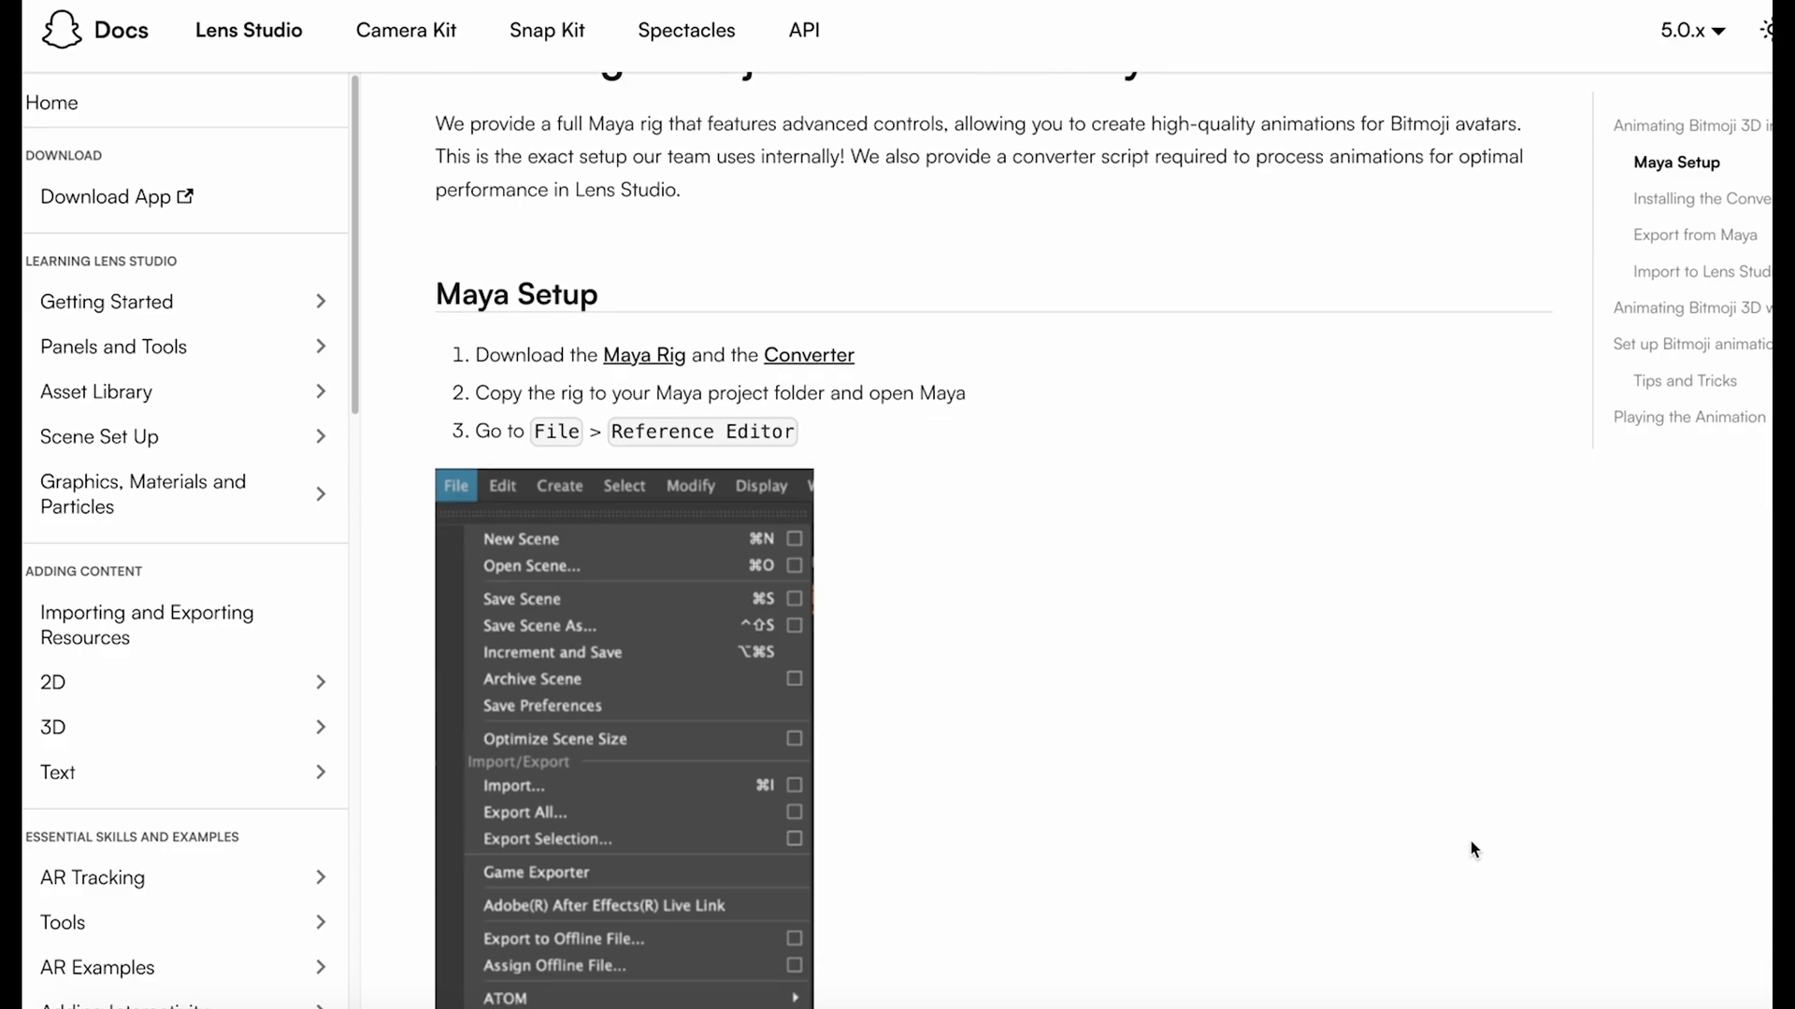
pyautogui.scroll(-4, 1471, 850)
pyautogui.scroll(-2, 1471, 850)
pyautogui.scroll(-2, 1471, 850)
pyautogui.scroll(-7, 1472, 851)
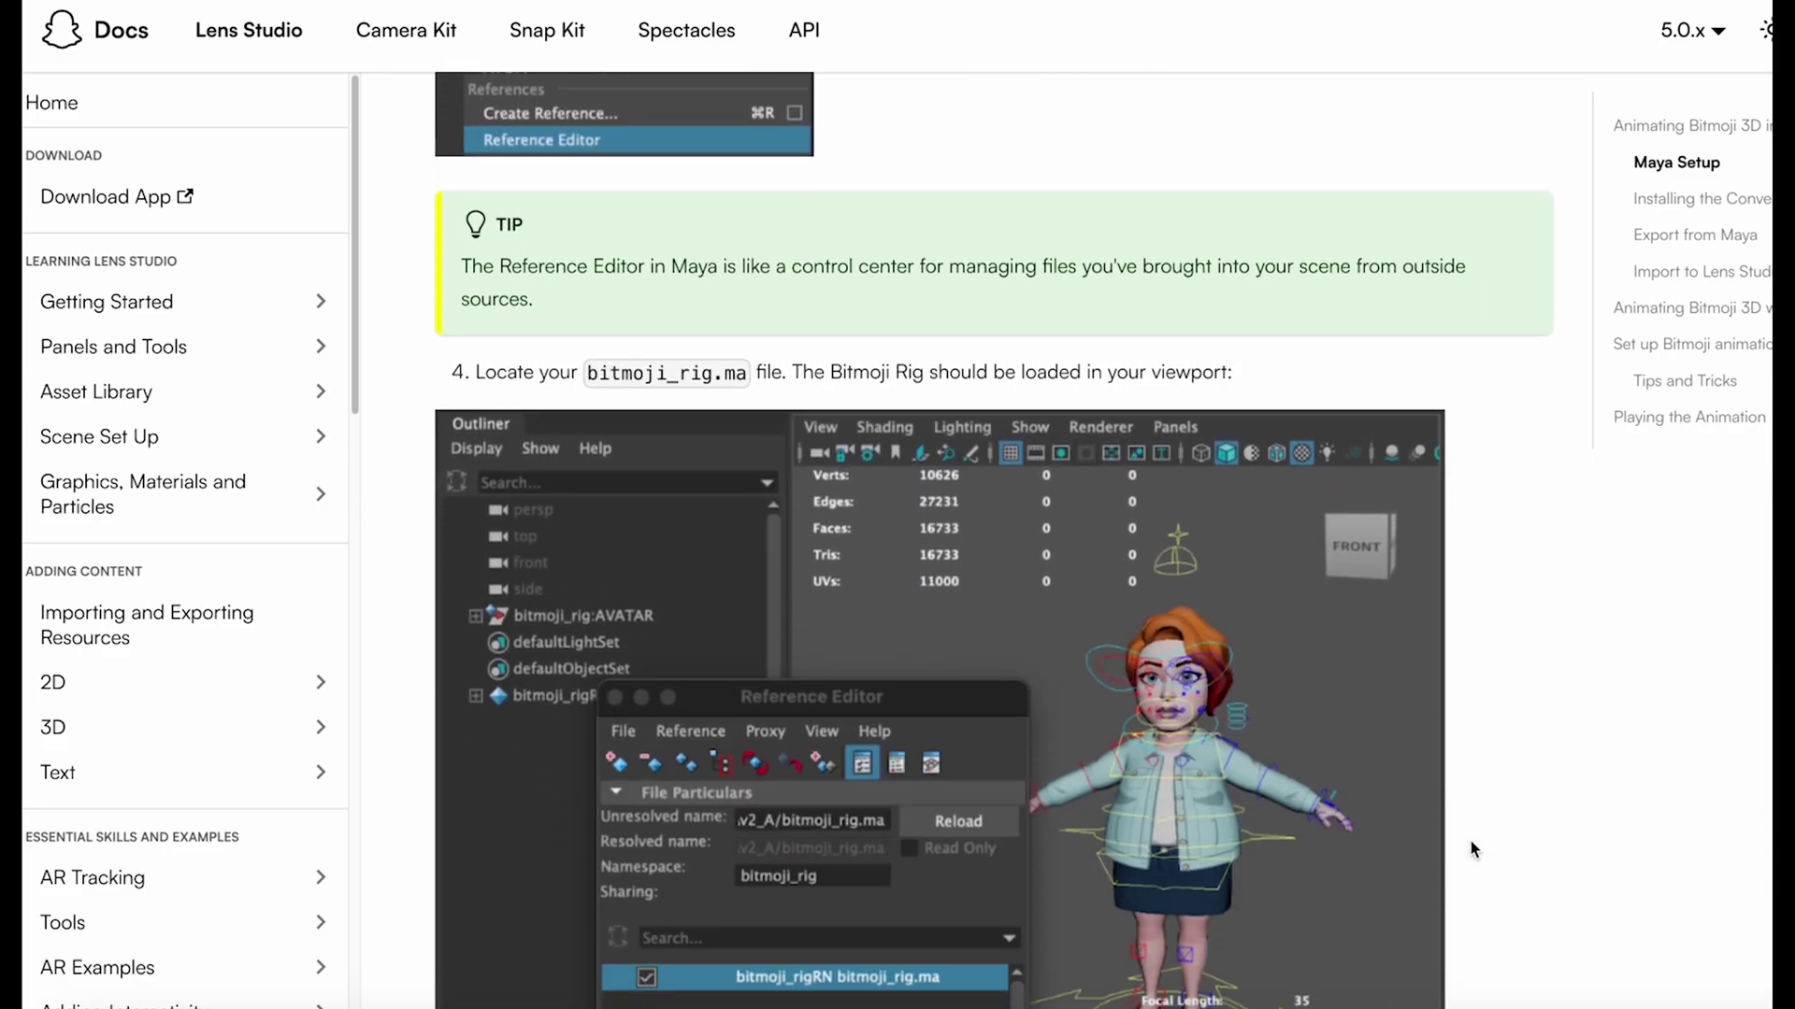
pyautogui.scroll(-8, 1471, 851)
pyautogui.scroll(-5, 1472, 850)
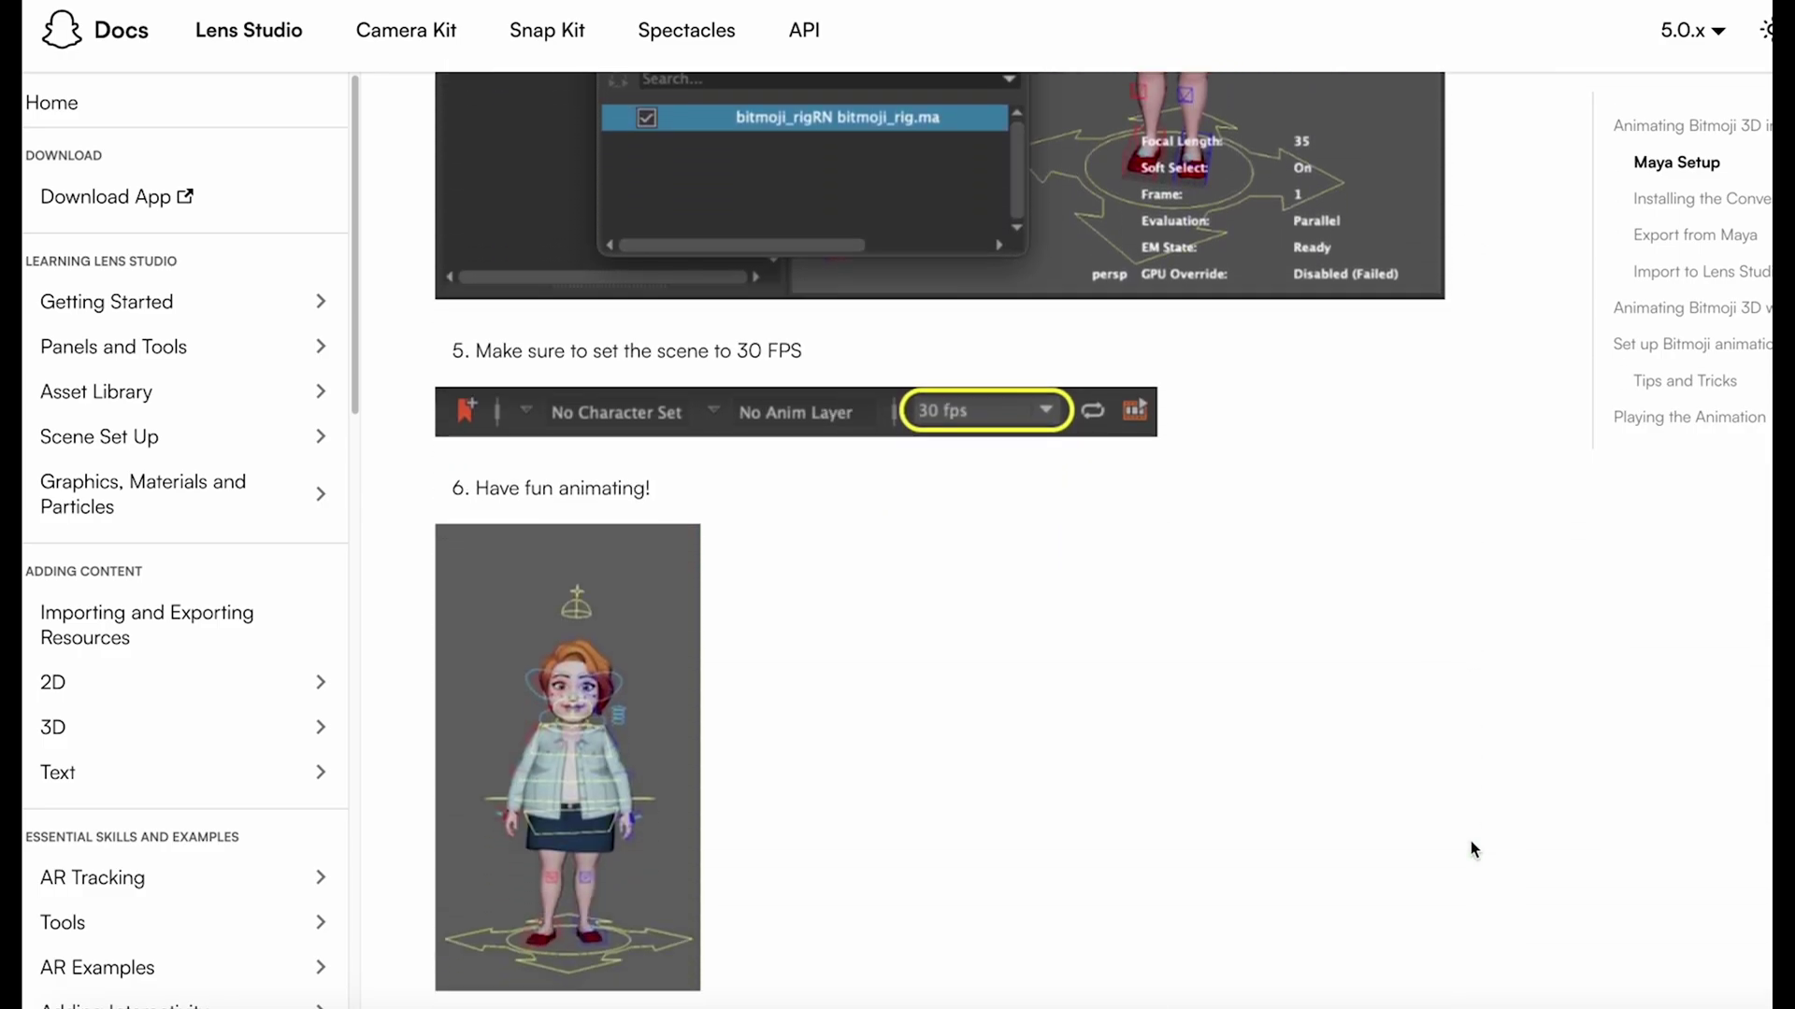
pyautogui.scroll(-2, 1471, 849)
pyautogui.scroll(-1, 1470, 851)
pyautogui.scroll(-8, 1470, 850)
pyautogui.scroll(-1, 1471, 850)
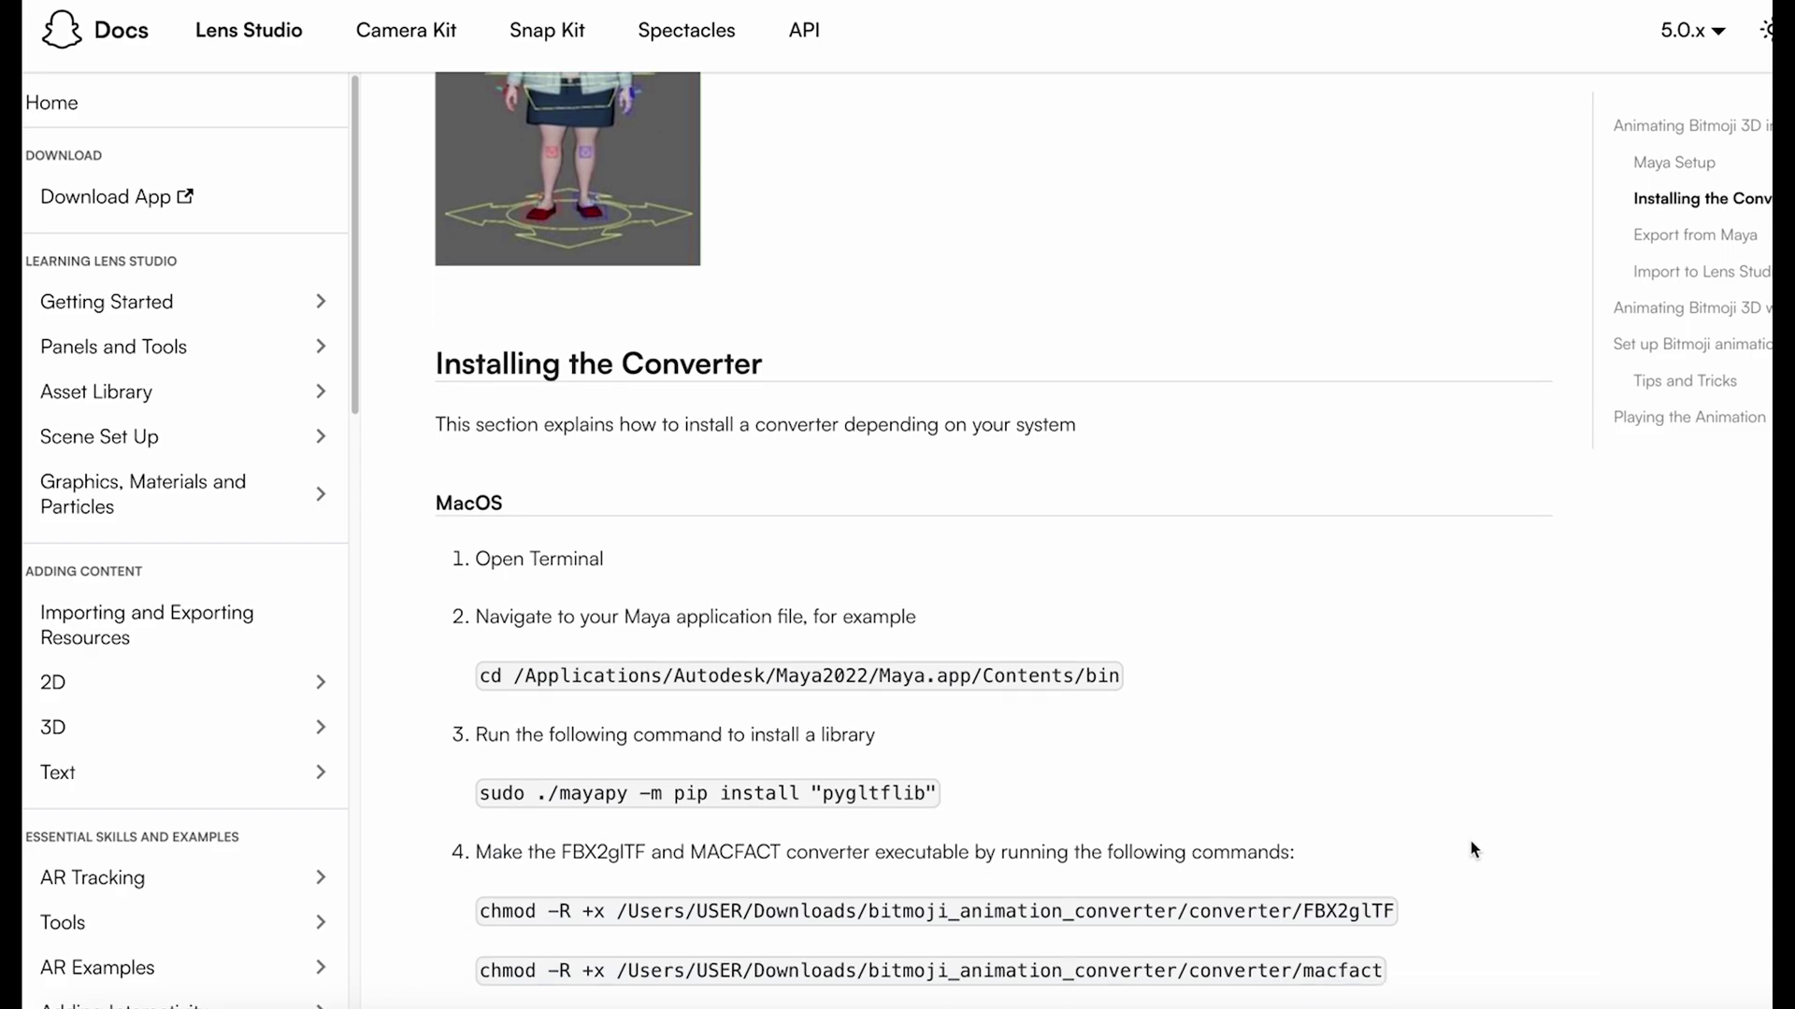
pyautogui.scroll(-3, 1470, 850)
pyautogui.scroll(-1, 1472, 850)
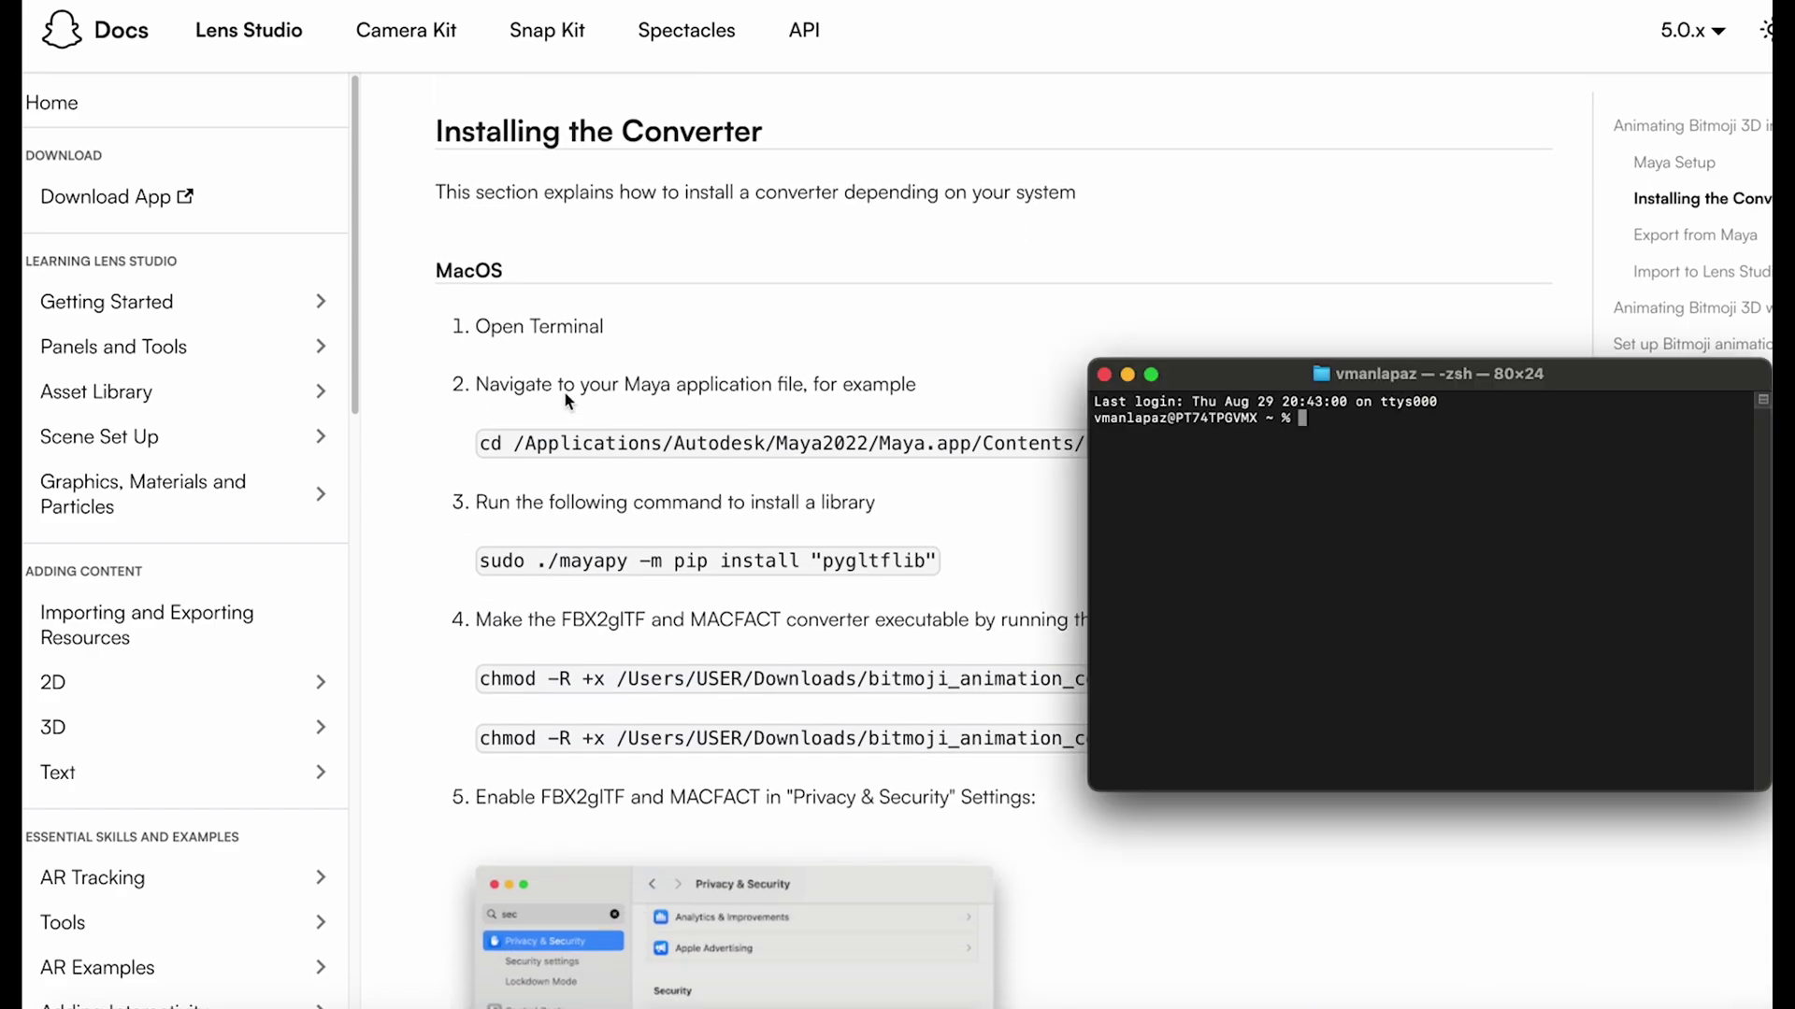
# Step: Copy the cd command from the docs and run it to enter Maya's bin folder
pyautogui.click(477, 446)
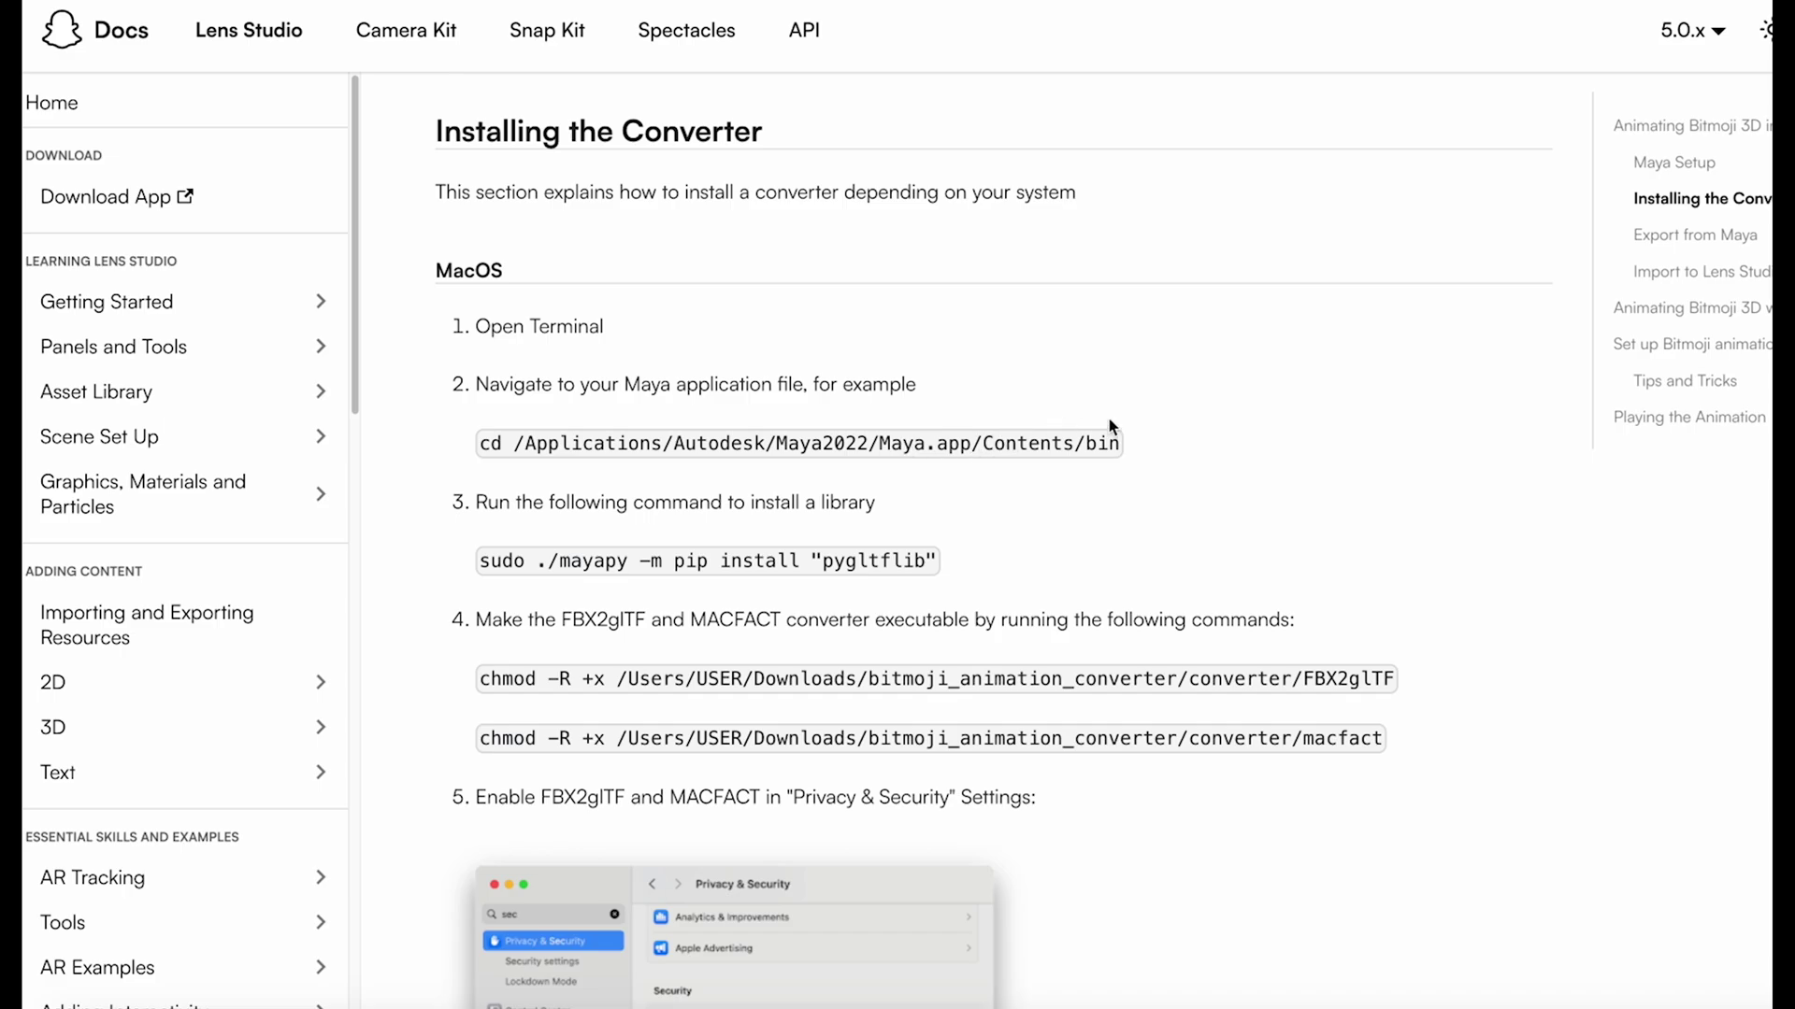
pyautogui.moveTo(1124, 449); pyautogui.dragTo(621, 438)
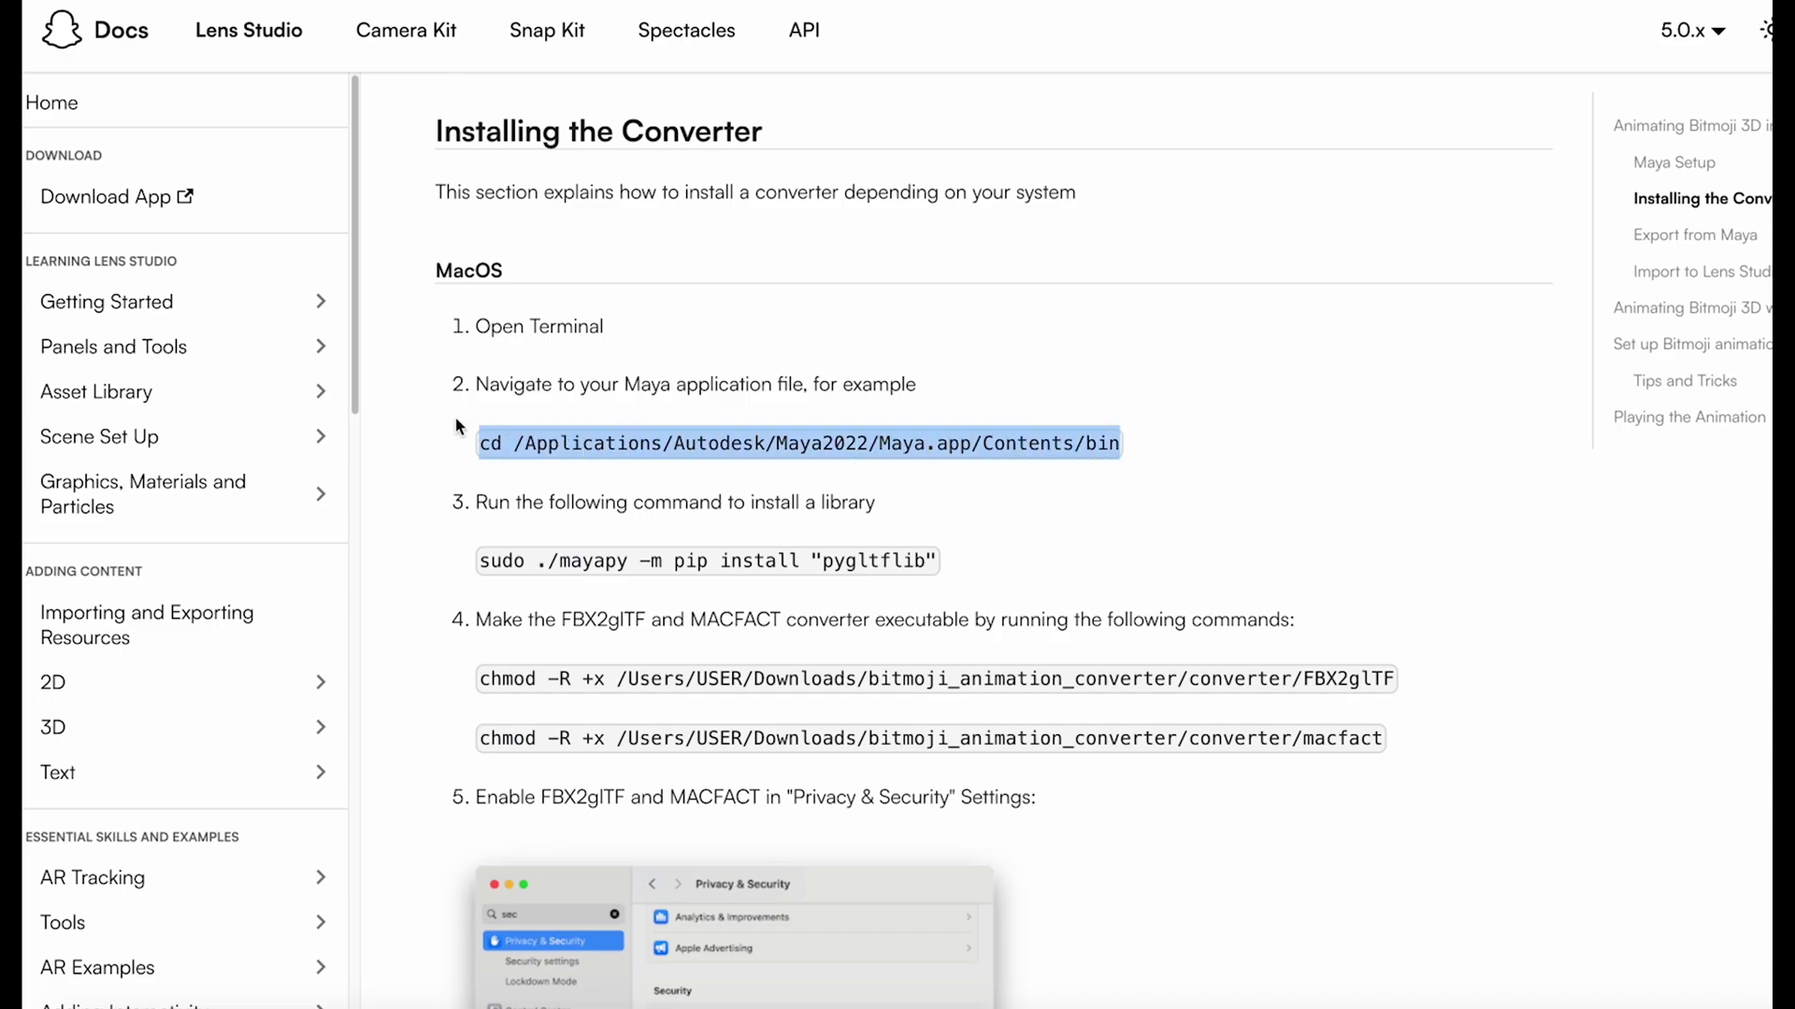
pyautogui.press('super+Tab')
pyautogui.write('cd /Applications/Autodesk/Maya2022/Maya.app/Contents/bin')
pyautogui.press('Return')
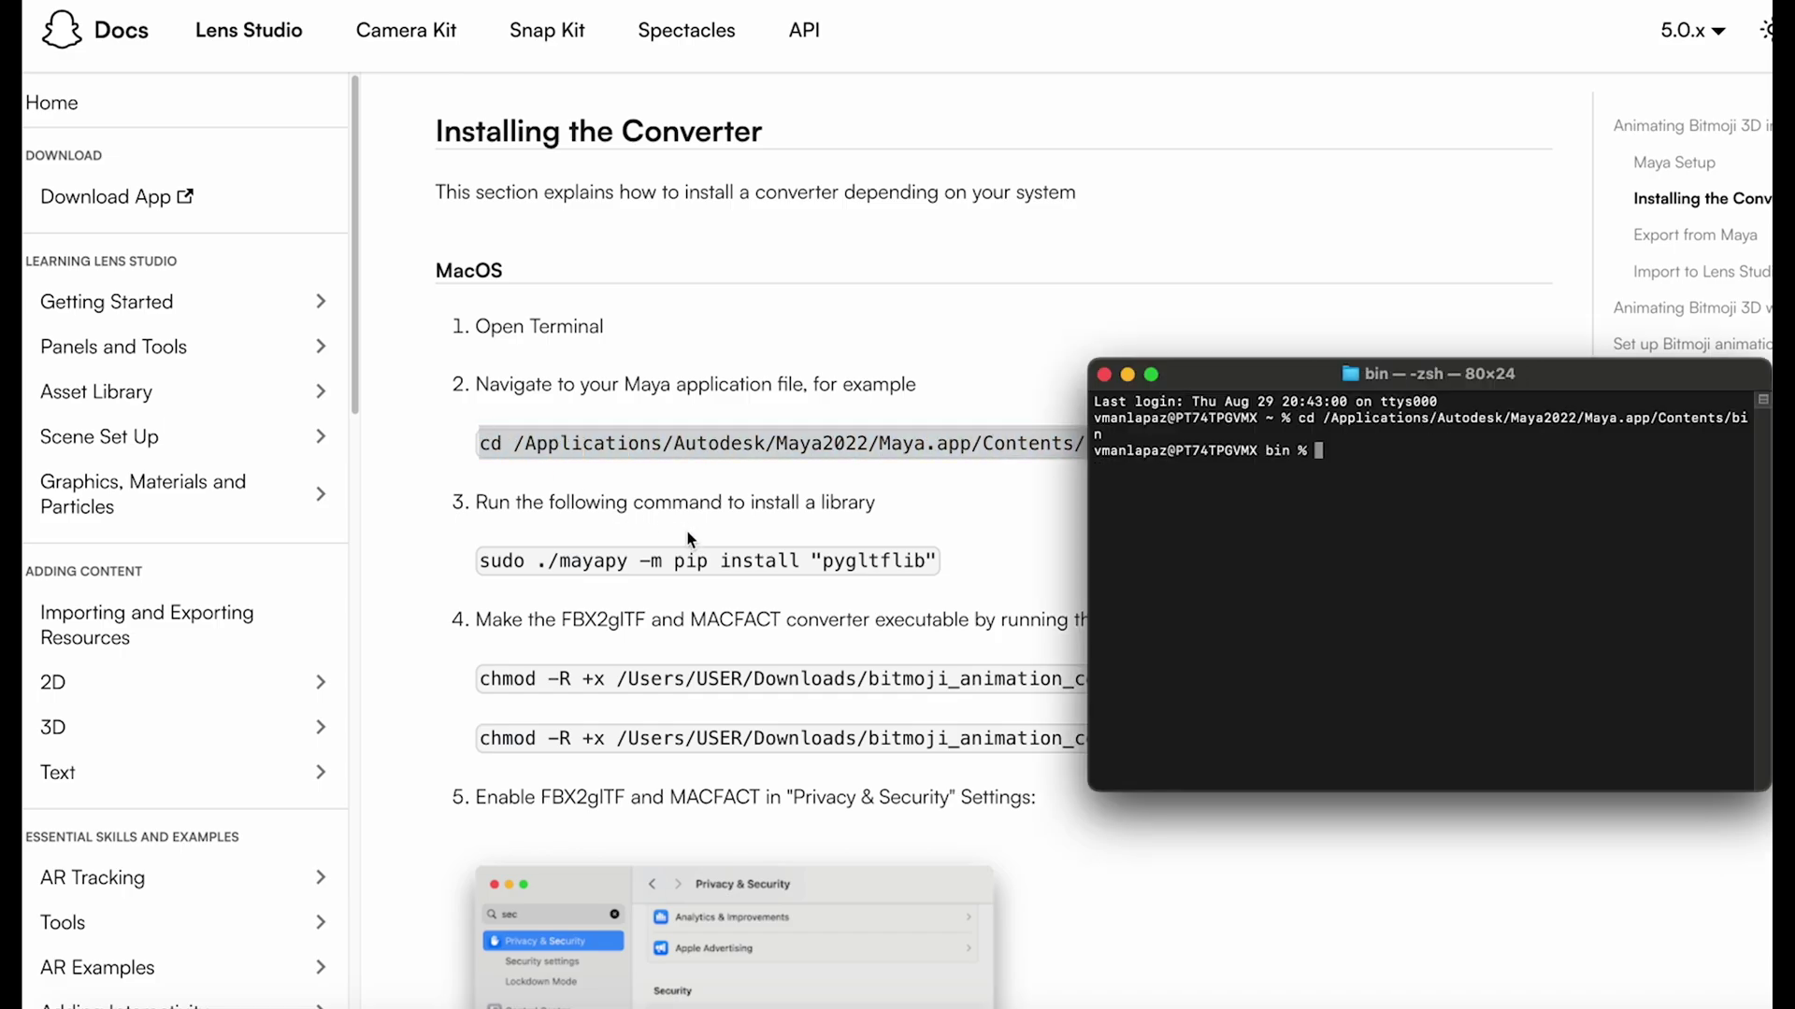
# Step: Run sudo ./mayapy -m pip install "pyglTFlib" and enter the password
pyautogui.press('super+Tab')
pyautogui.moveTo(966, 564); pyautogui.dragTo(485, 558)
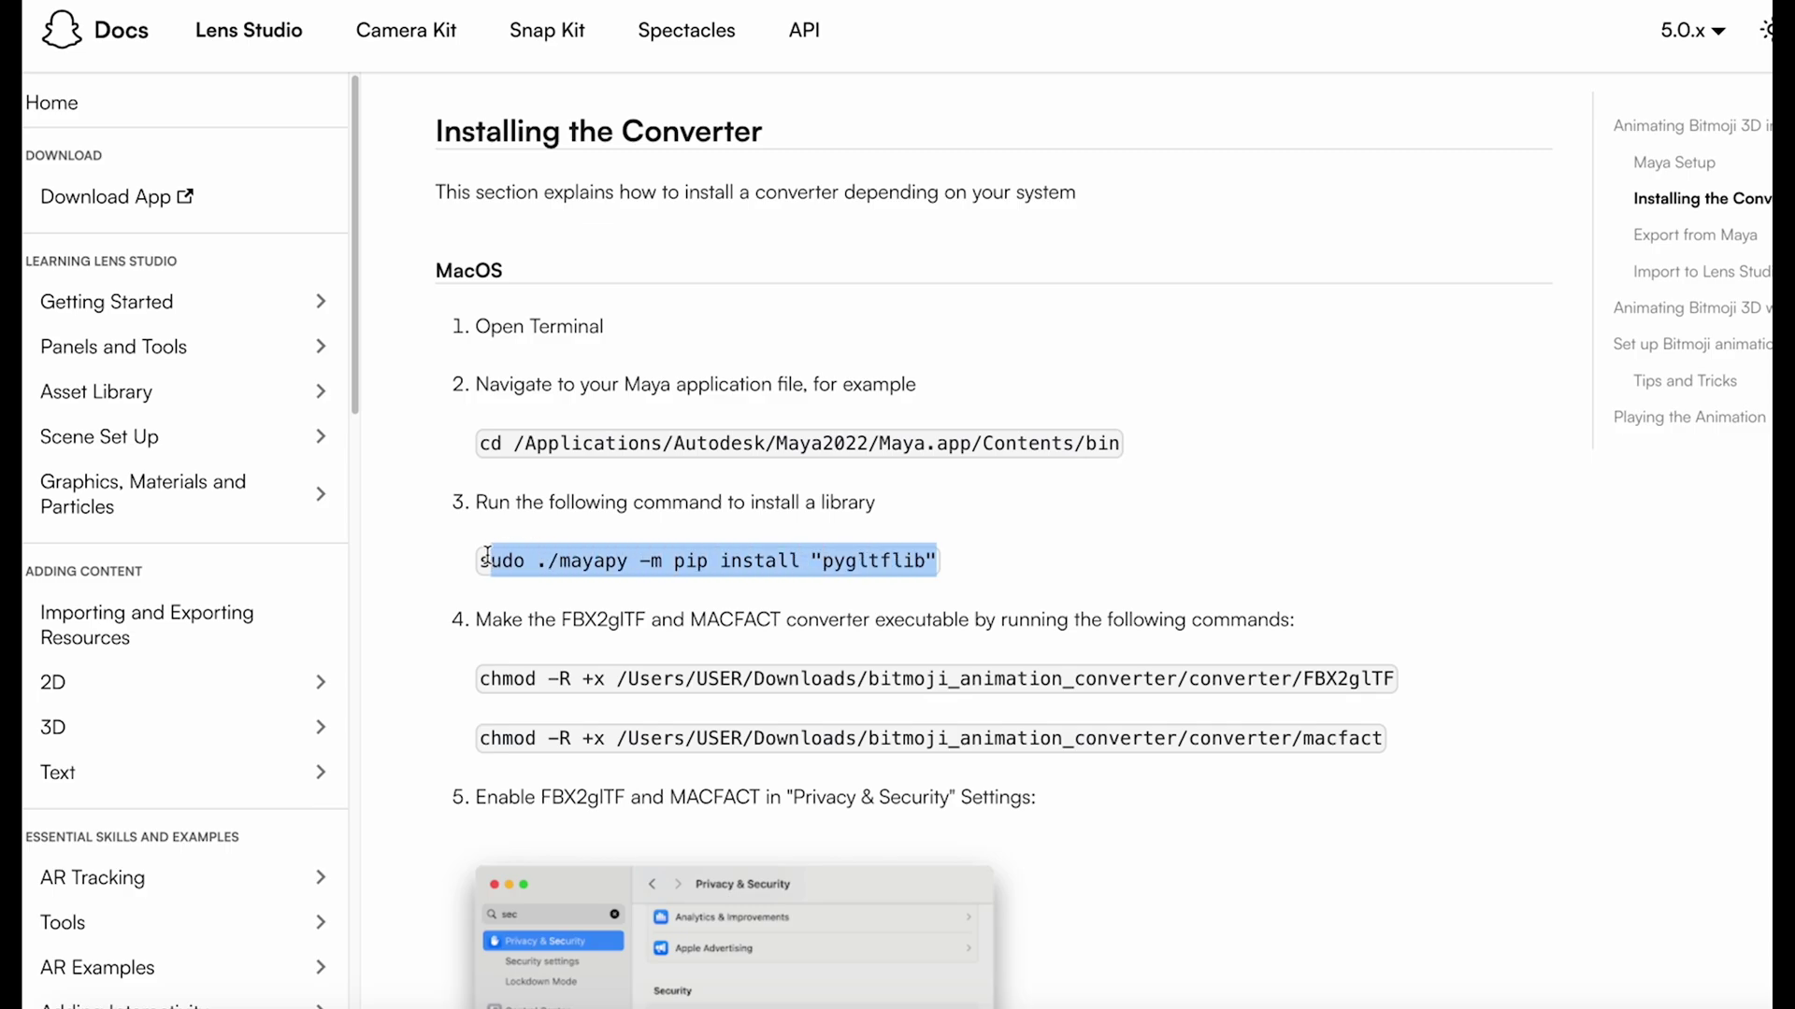
pyautogui.press('super+c')
pyautogui.press('super+Tab')
pyautogui.press('super+v')
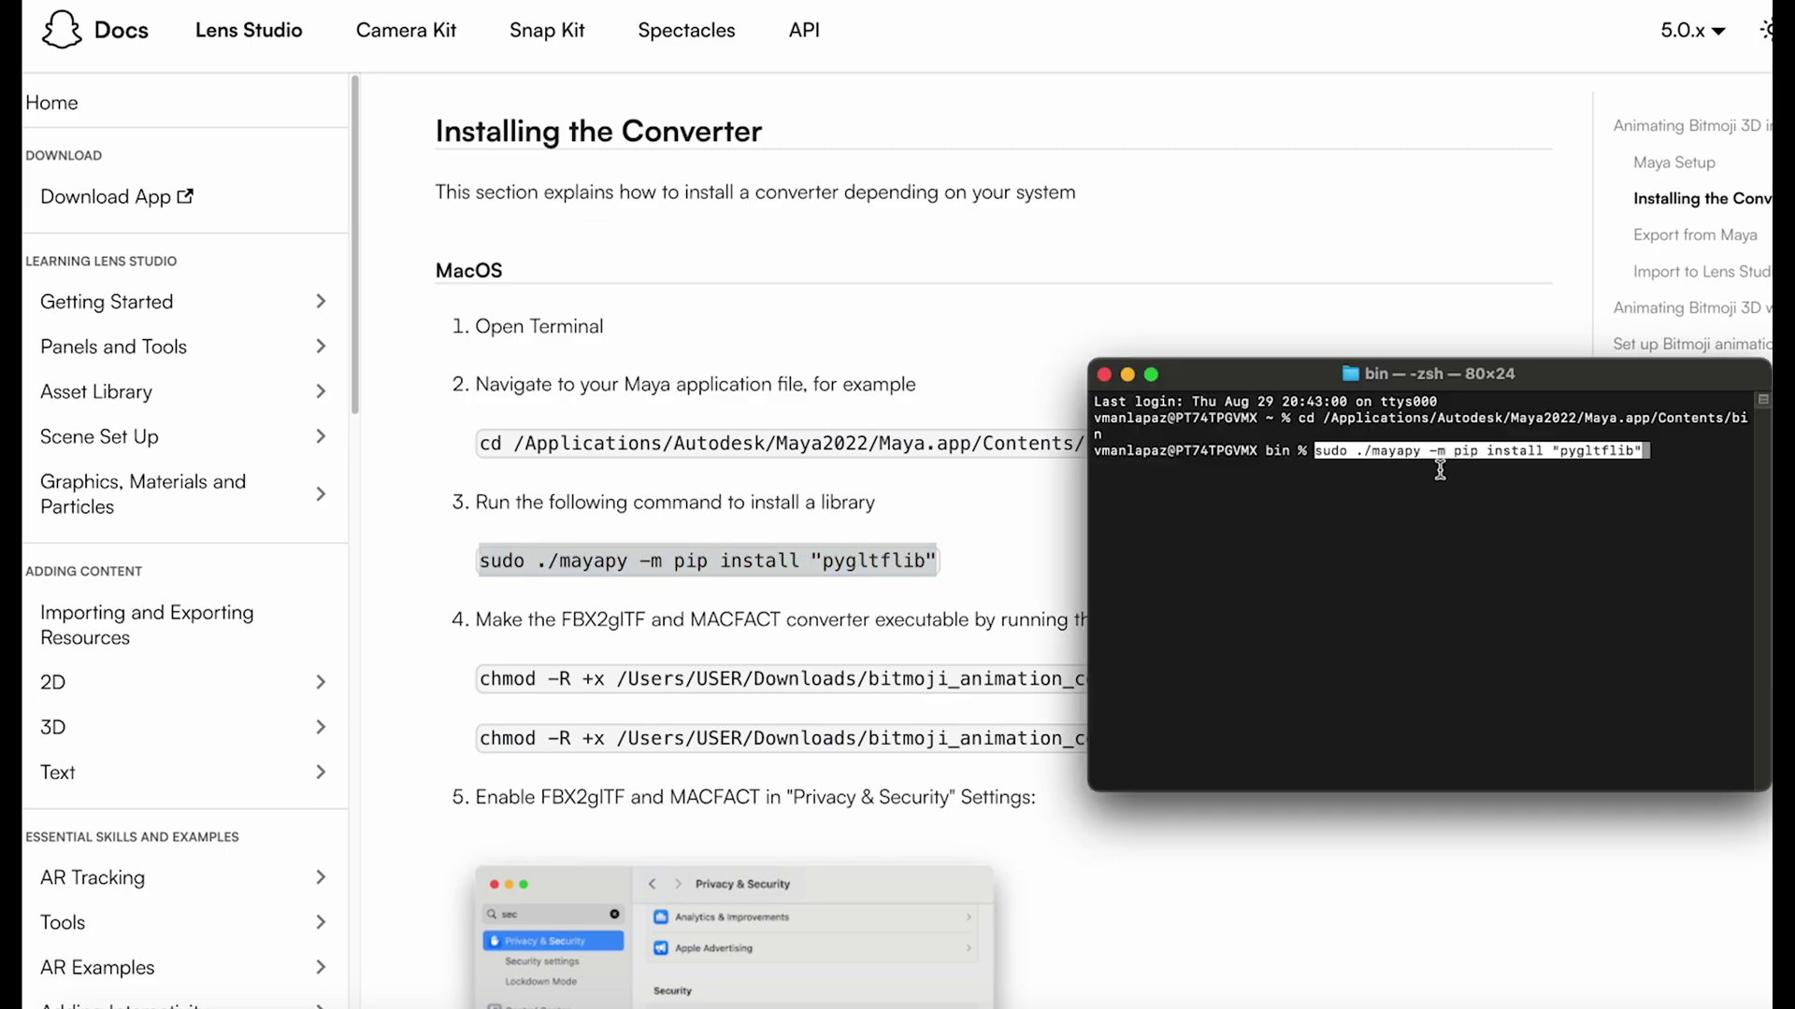
pyautogui.press('Return')
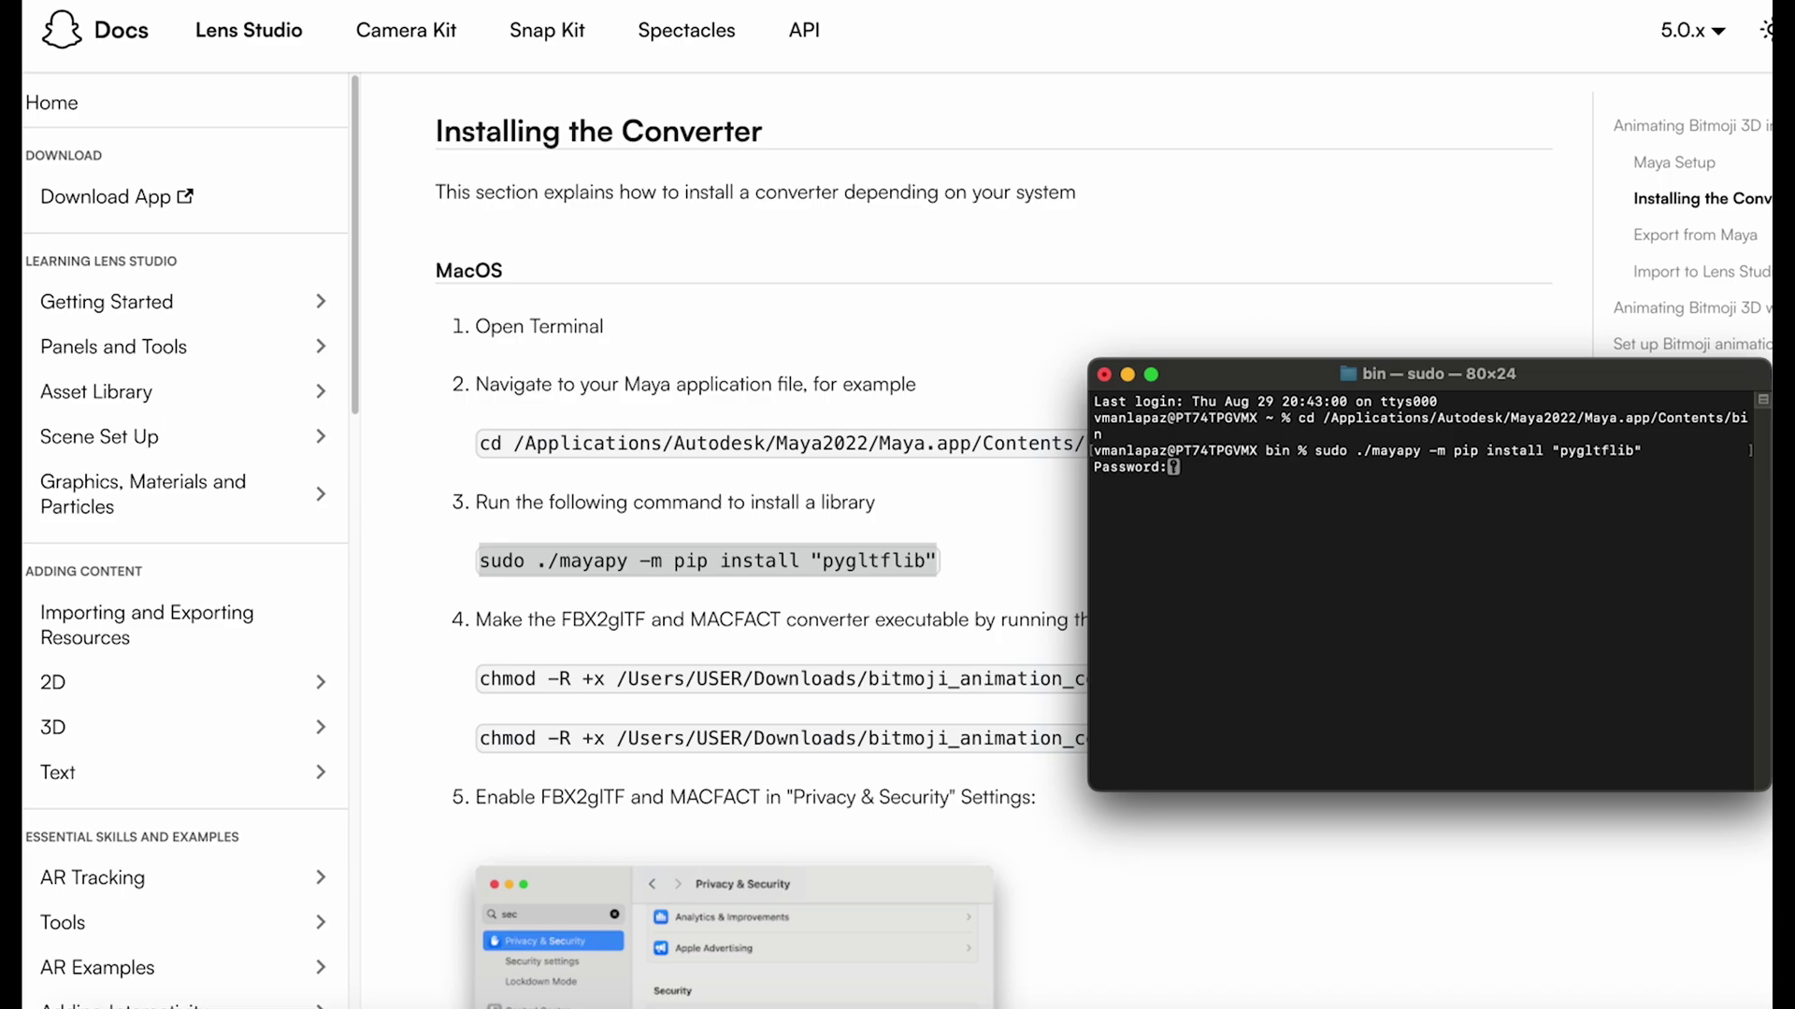
pyautogui.press('Return')
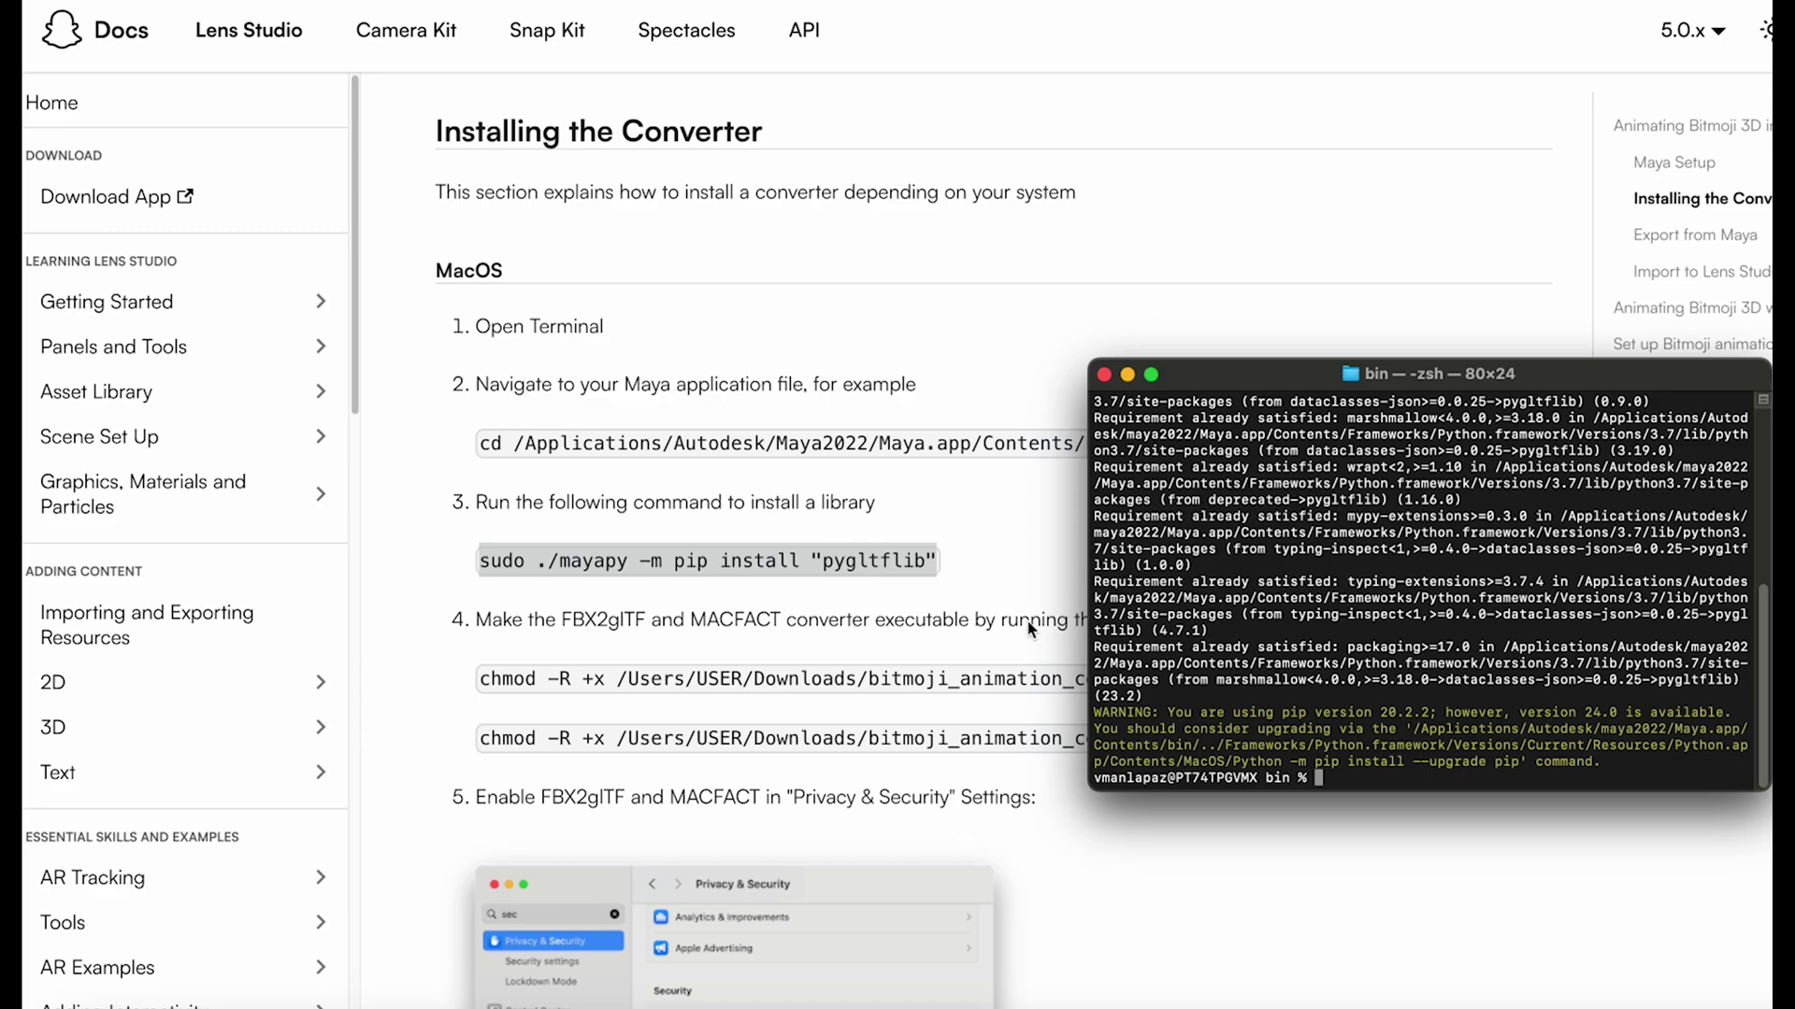
# Step: Check the macfact and FBX2glTF files in bitmoji_animation_converter, then return to the instructions
pyautogui.click(80, 1008)
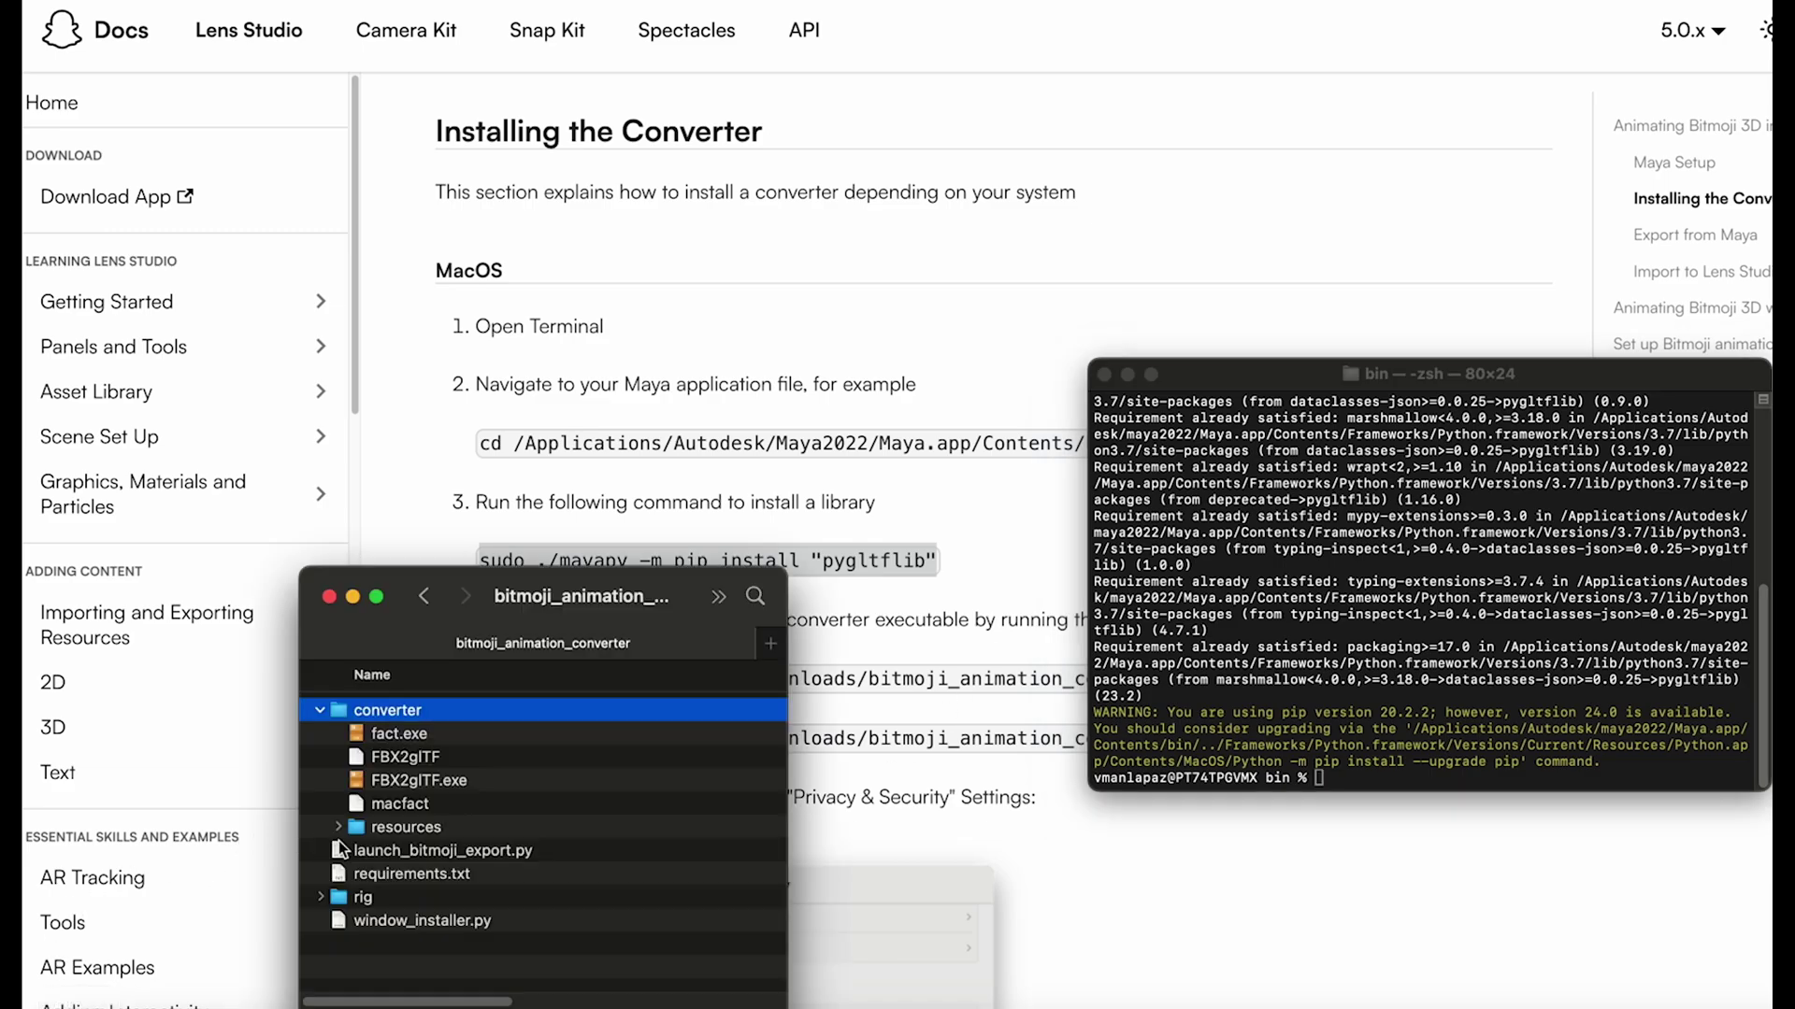
pyautogui.click(427, 809)
pyautogui.click(428, 756)
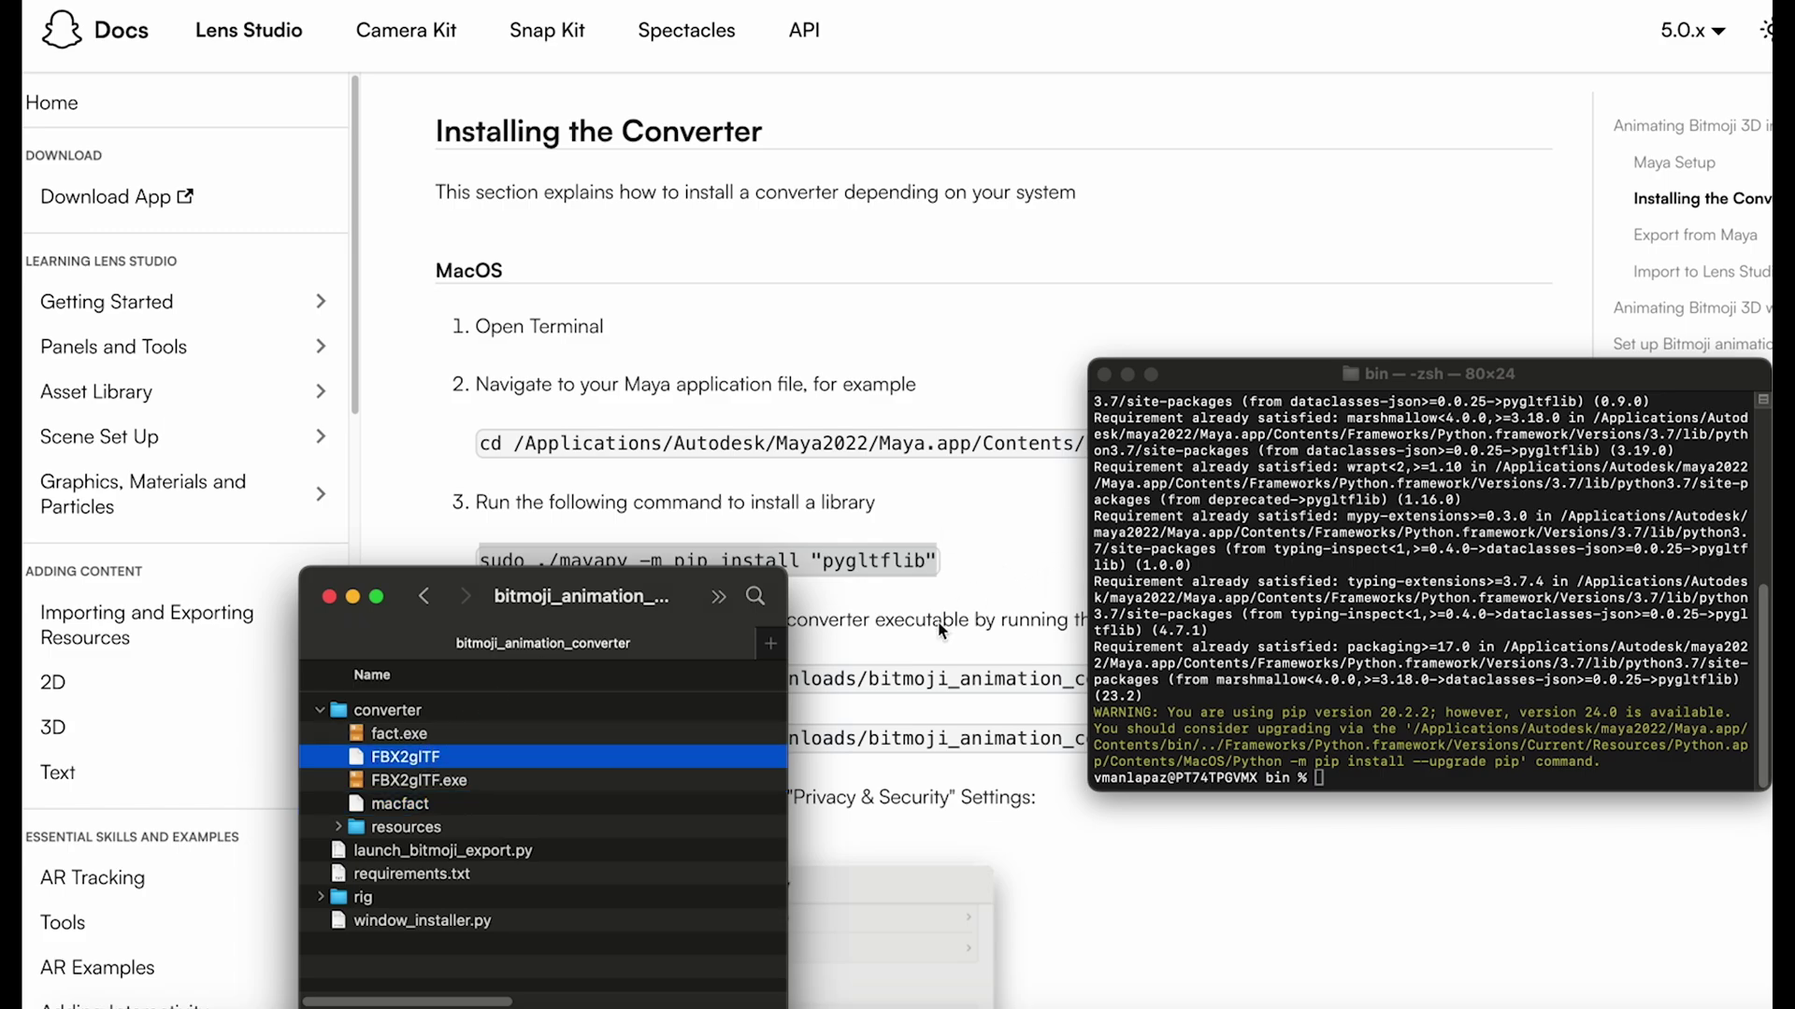
pyautogui.click(1173, 907)
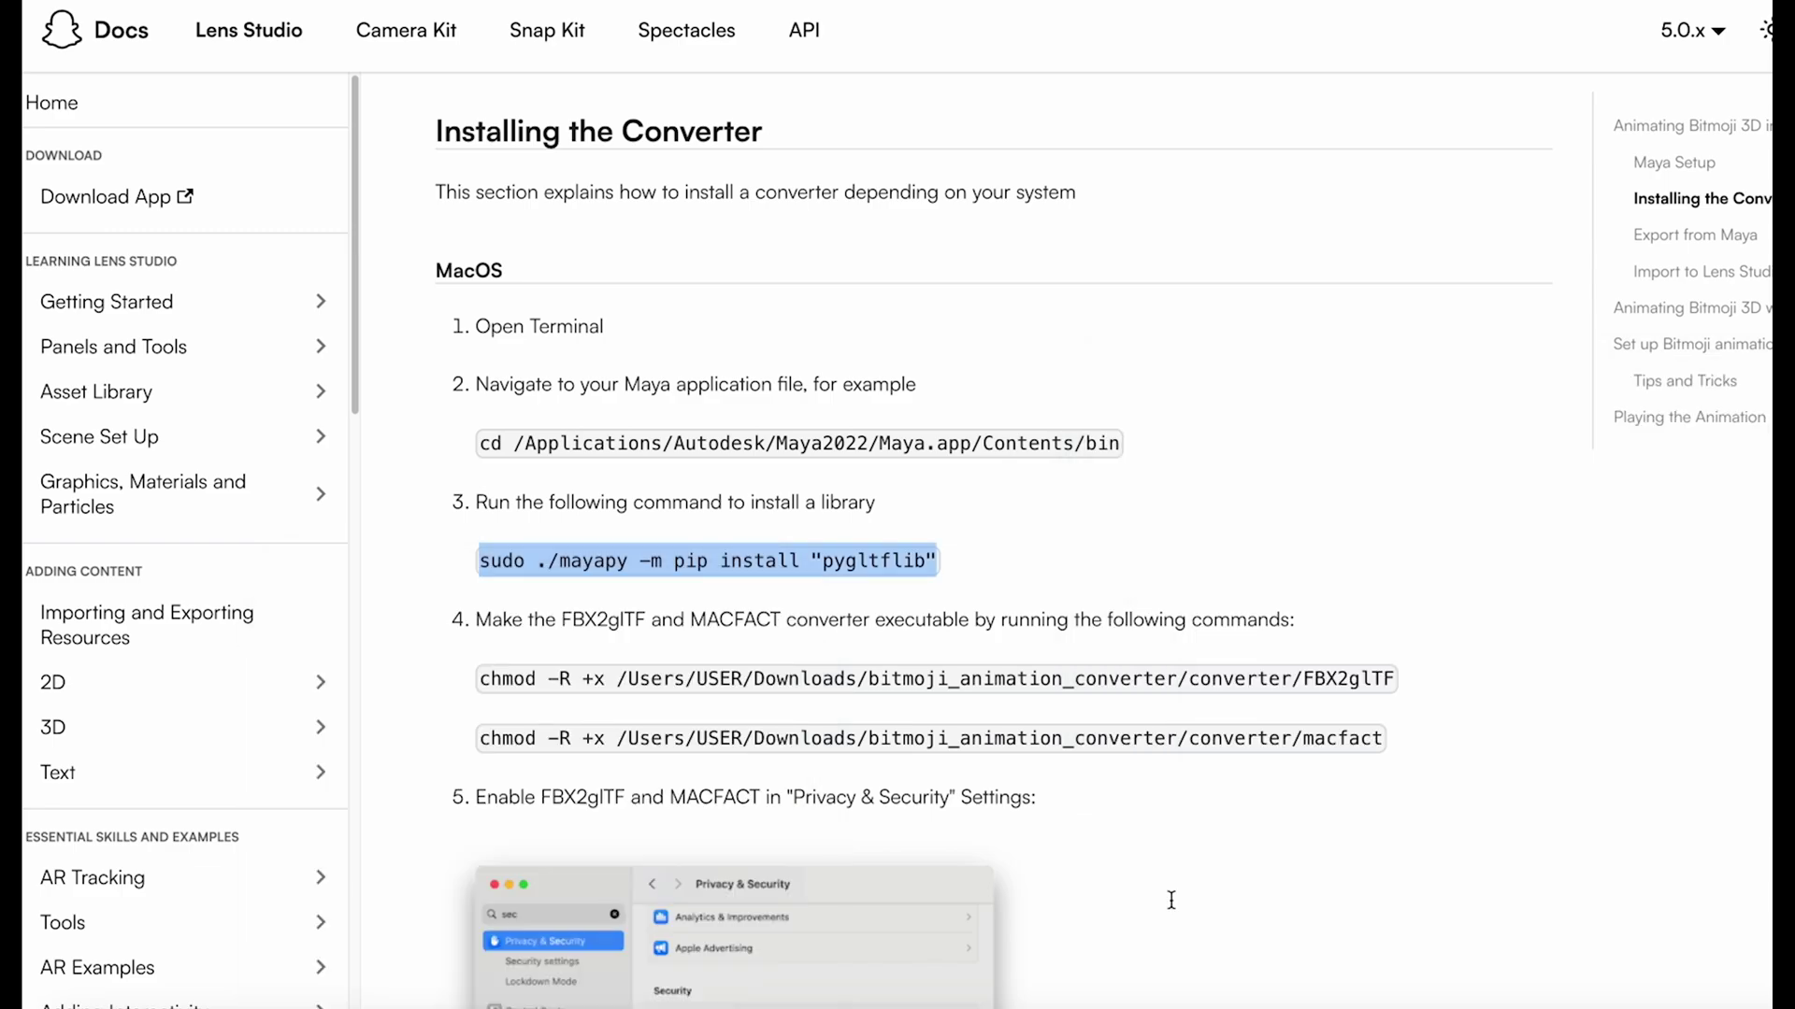
# Step: Run chmod -R +x on FBX2glTF, with USER replaced by your user folder name
pyautogui.moveTo(1433, 677); pyautogui.dragTo(485, 680)
pyautogui.press('super+c')
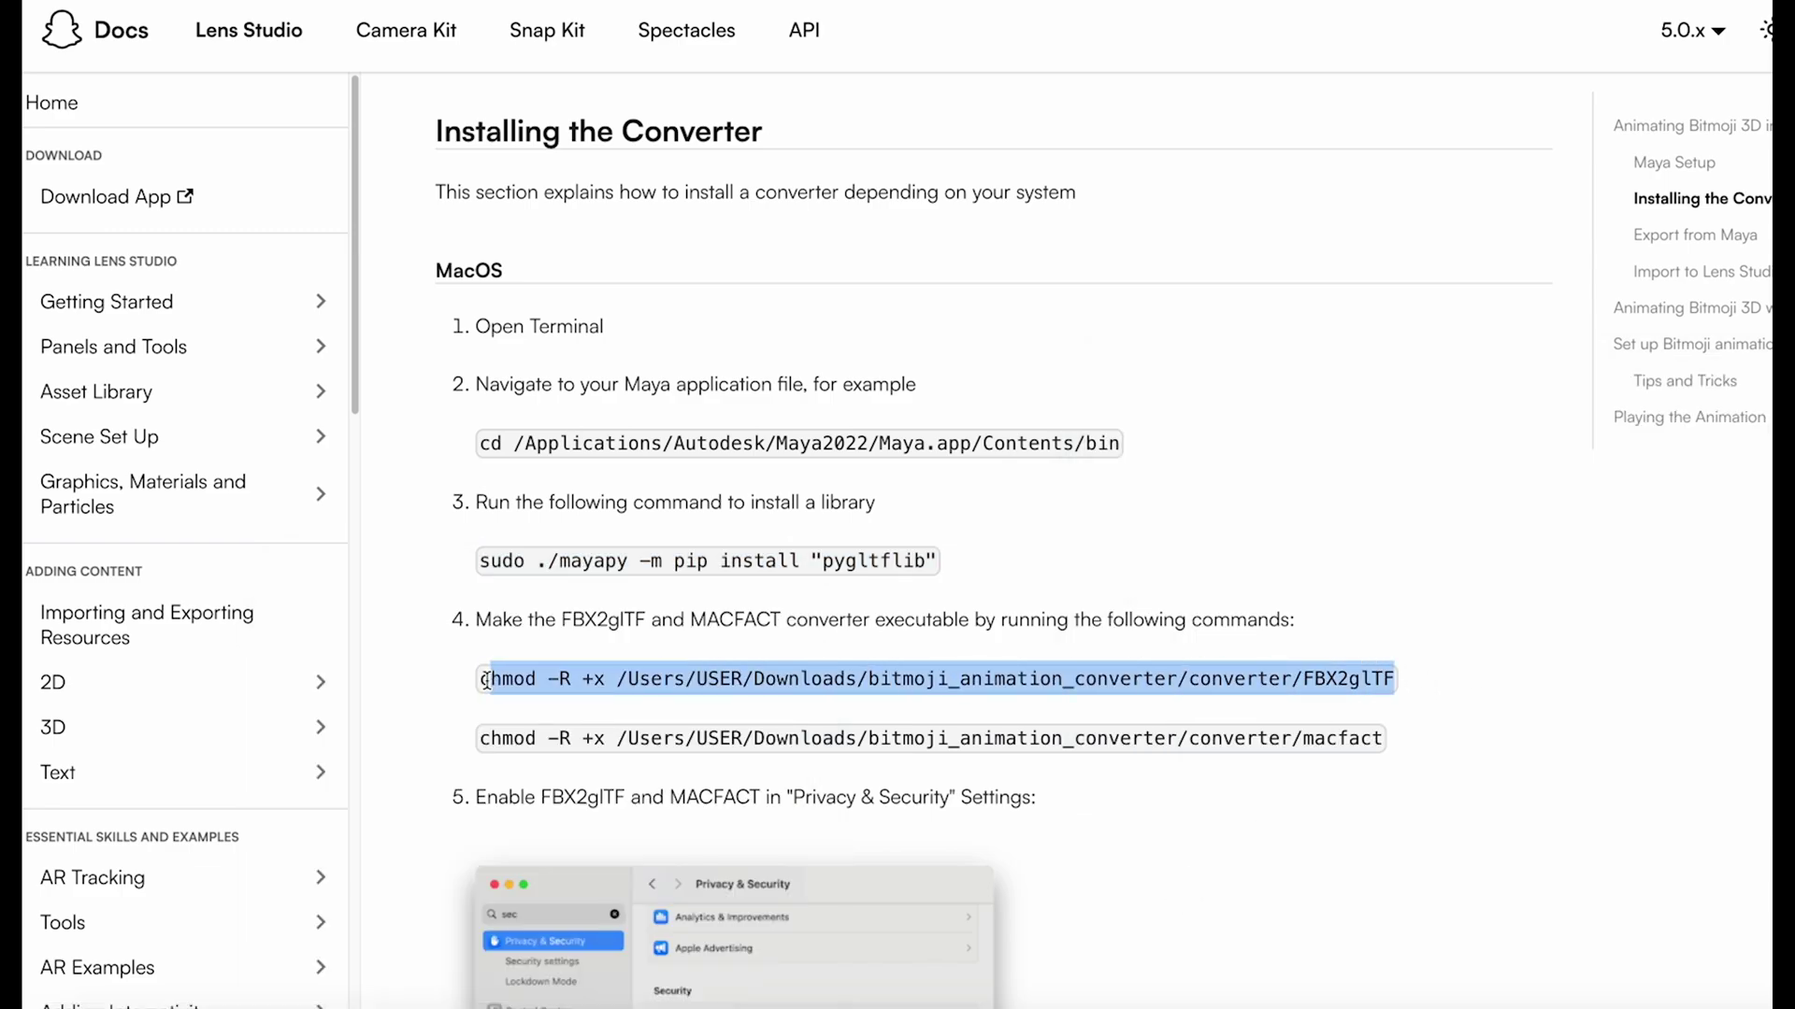
pyautogui.press('super+Tab')
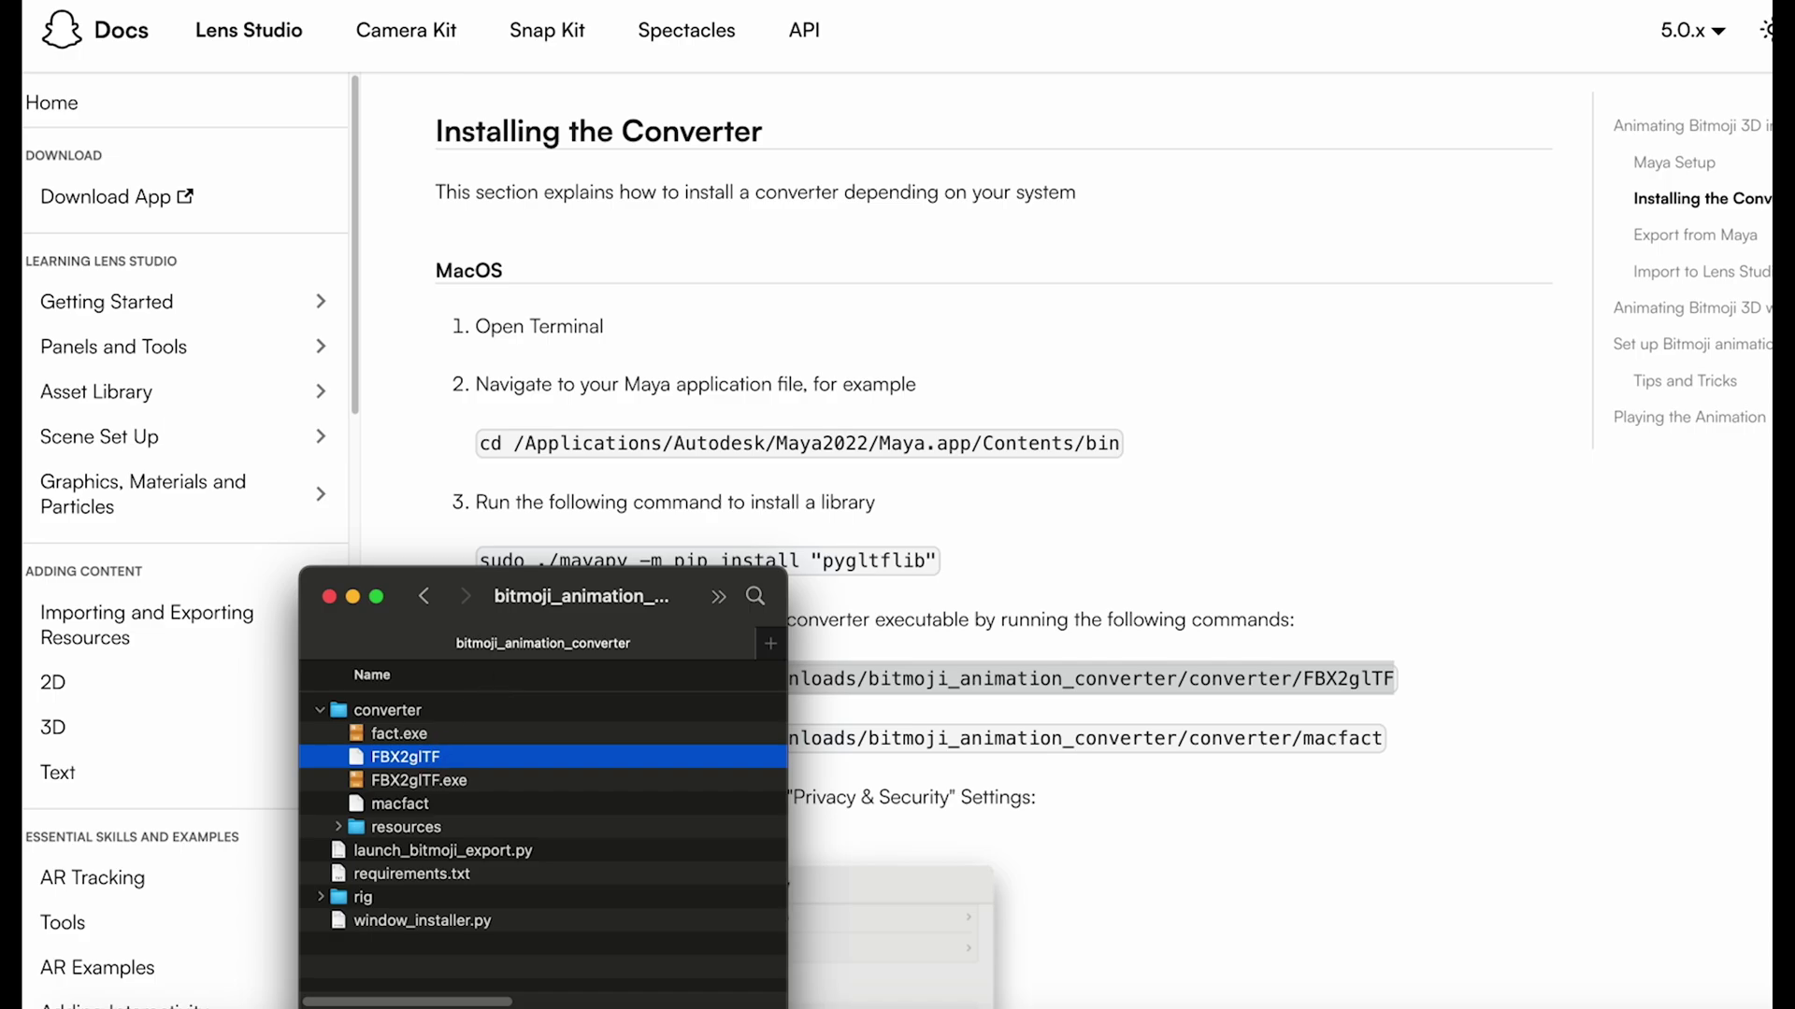
pyautogui.press('super+Tab')
pyautogui.press('super+v')
pyautogui.press('Left')
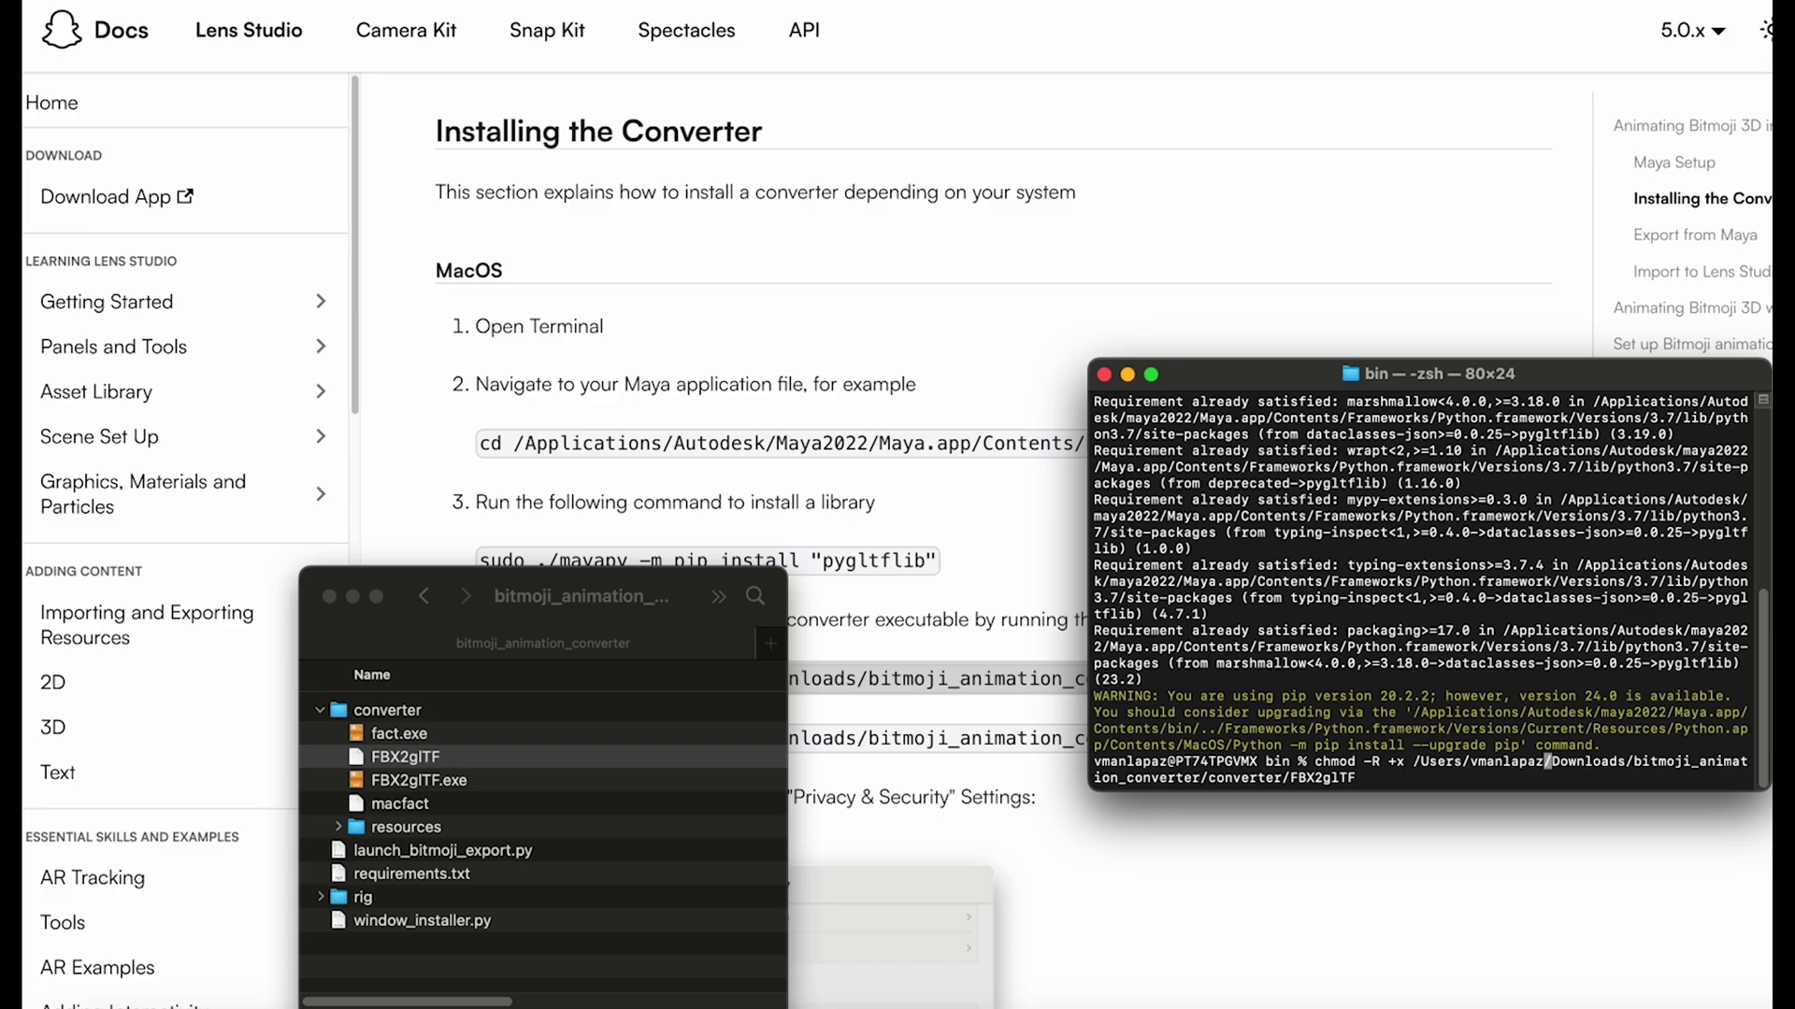
pyautogui.press('Return')
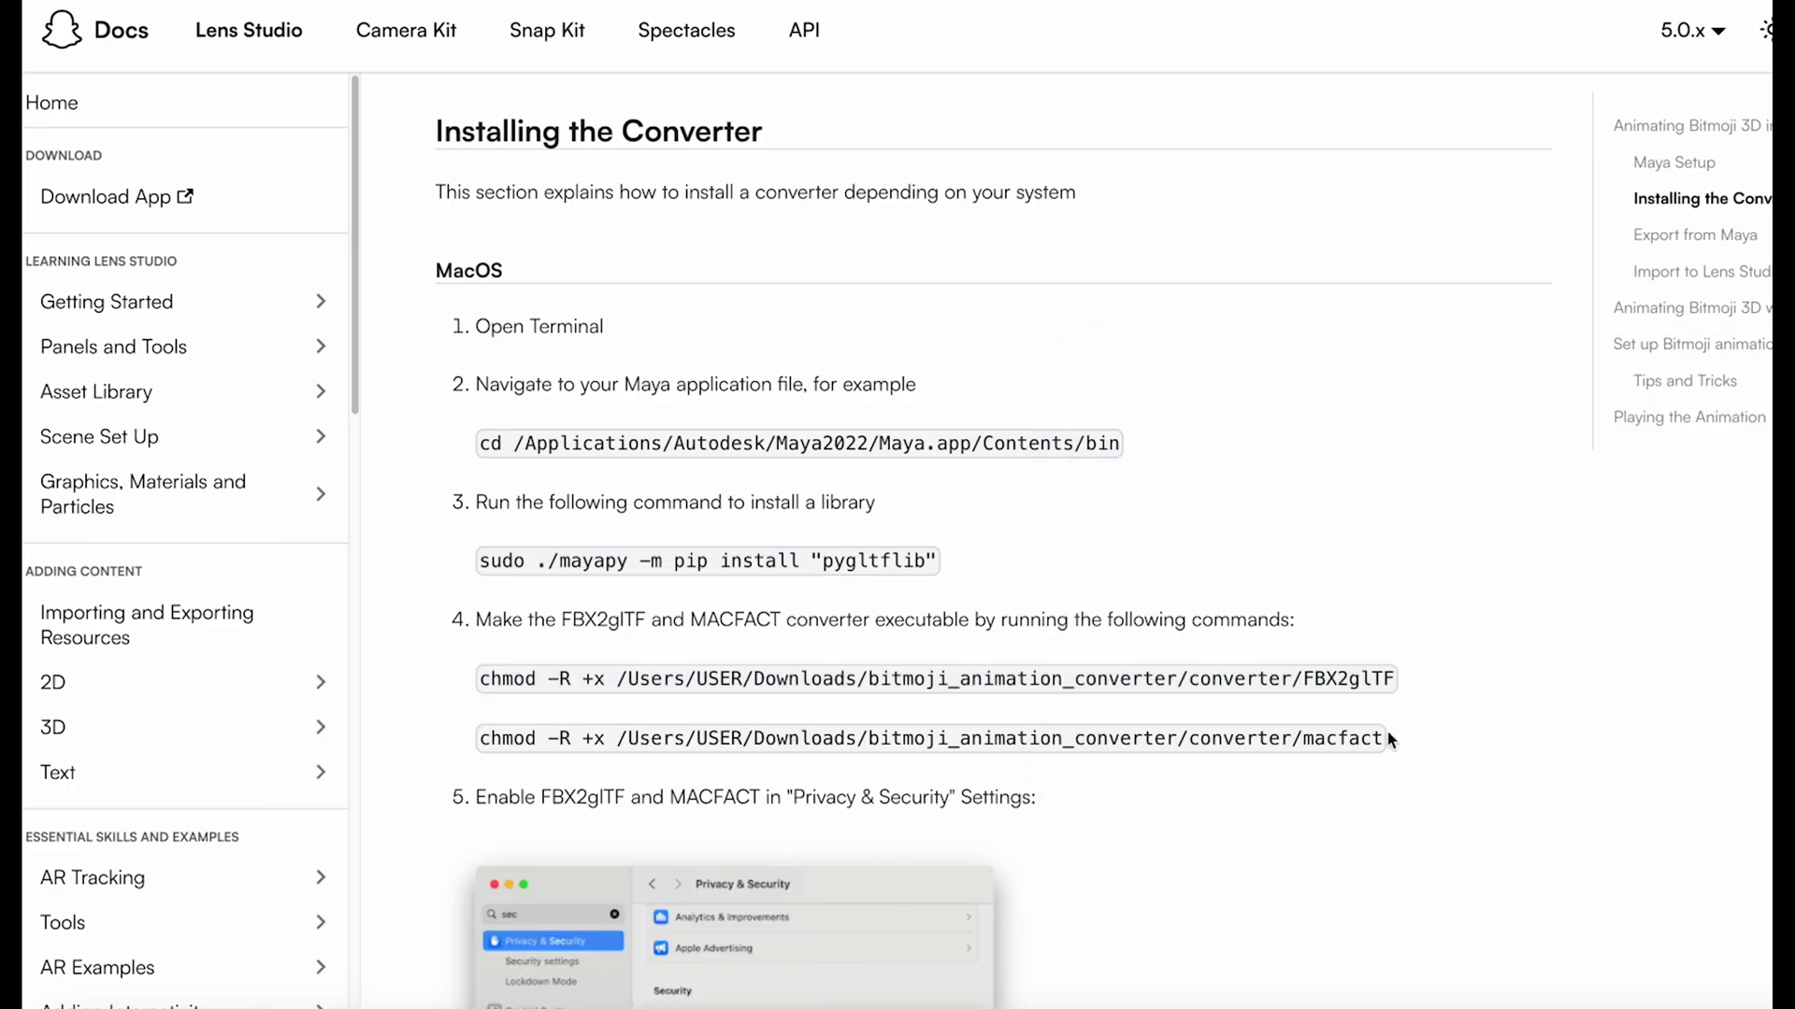
# Step: Run chmod -R +x on macfact, with the USER placeholder replaced in the path
pyautogui.moveTo(1401, 742); pyautogui.dragTo(479, 743)
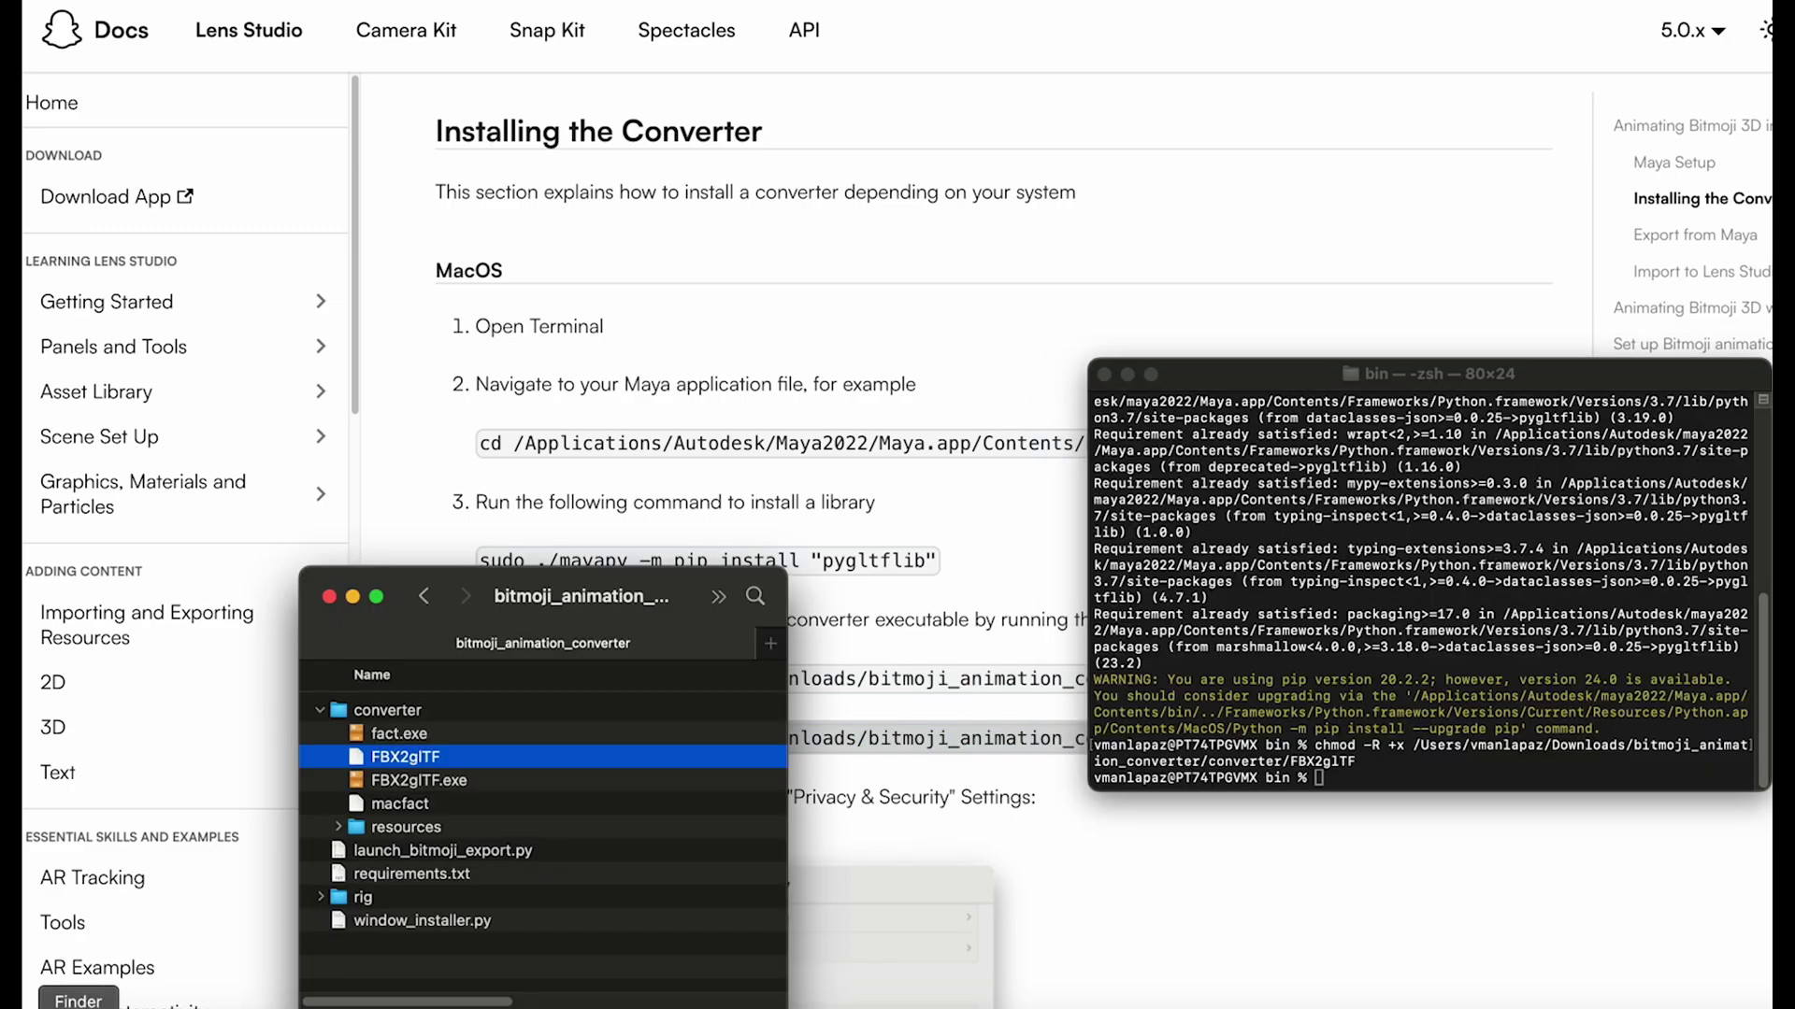
pyautogui.write('chmod -R +x /Users/USER/Downloads/bitmoji_animation_converter/converter/macfact')
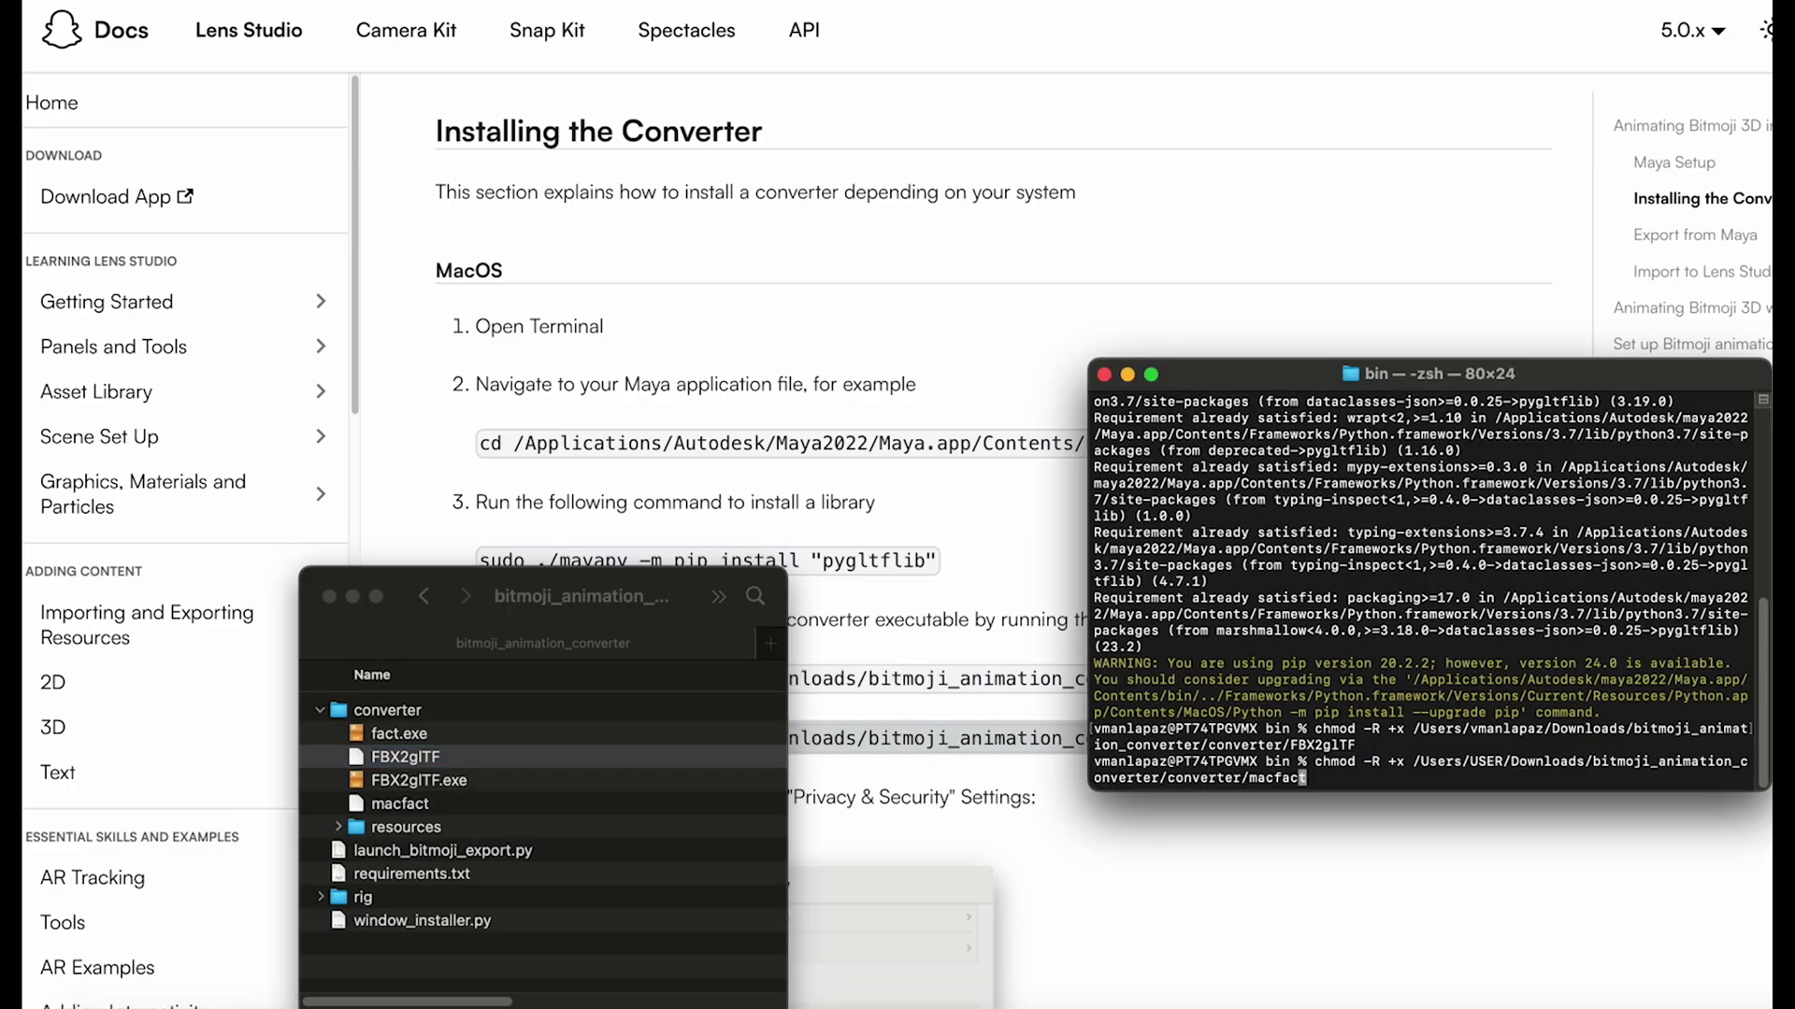
pyautogui.press('Left')
pyautogui.press('Left')
pyautogui.press('Left')
pyautogui.press('Left')
pyautogui.press('Left')
pyautogui.press('Left')
pyautogui.press('Left')
pyautogui.press('Left')
pyautogui.press('Left')
pyautogui.press('BackSpace')
pyautogui.press('BackSpace')
pyautogui.press('BackSpace')
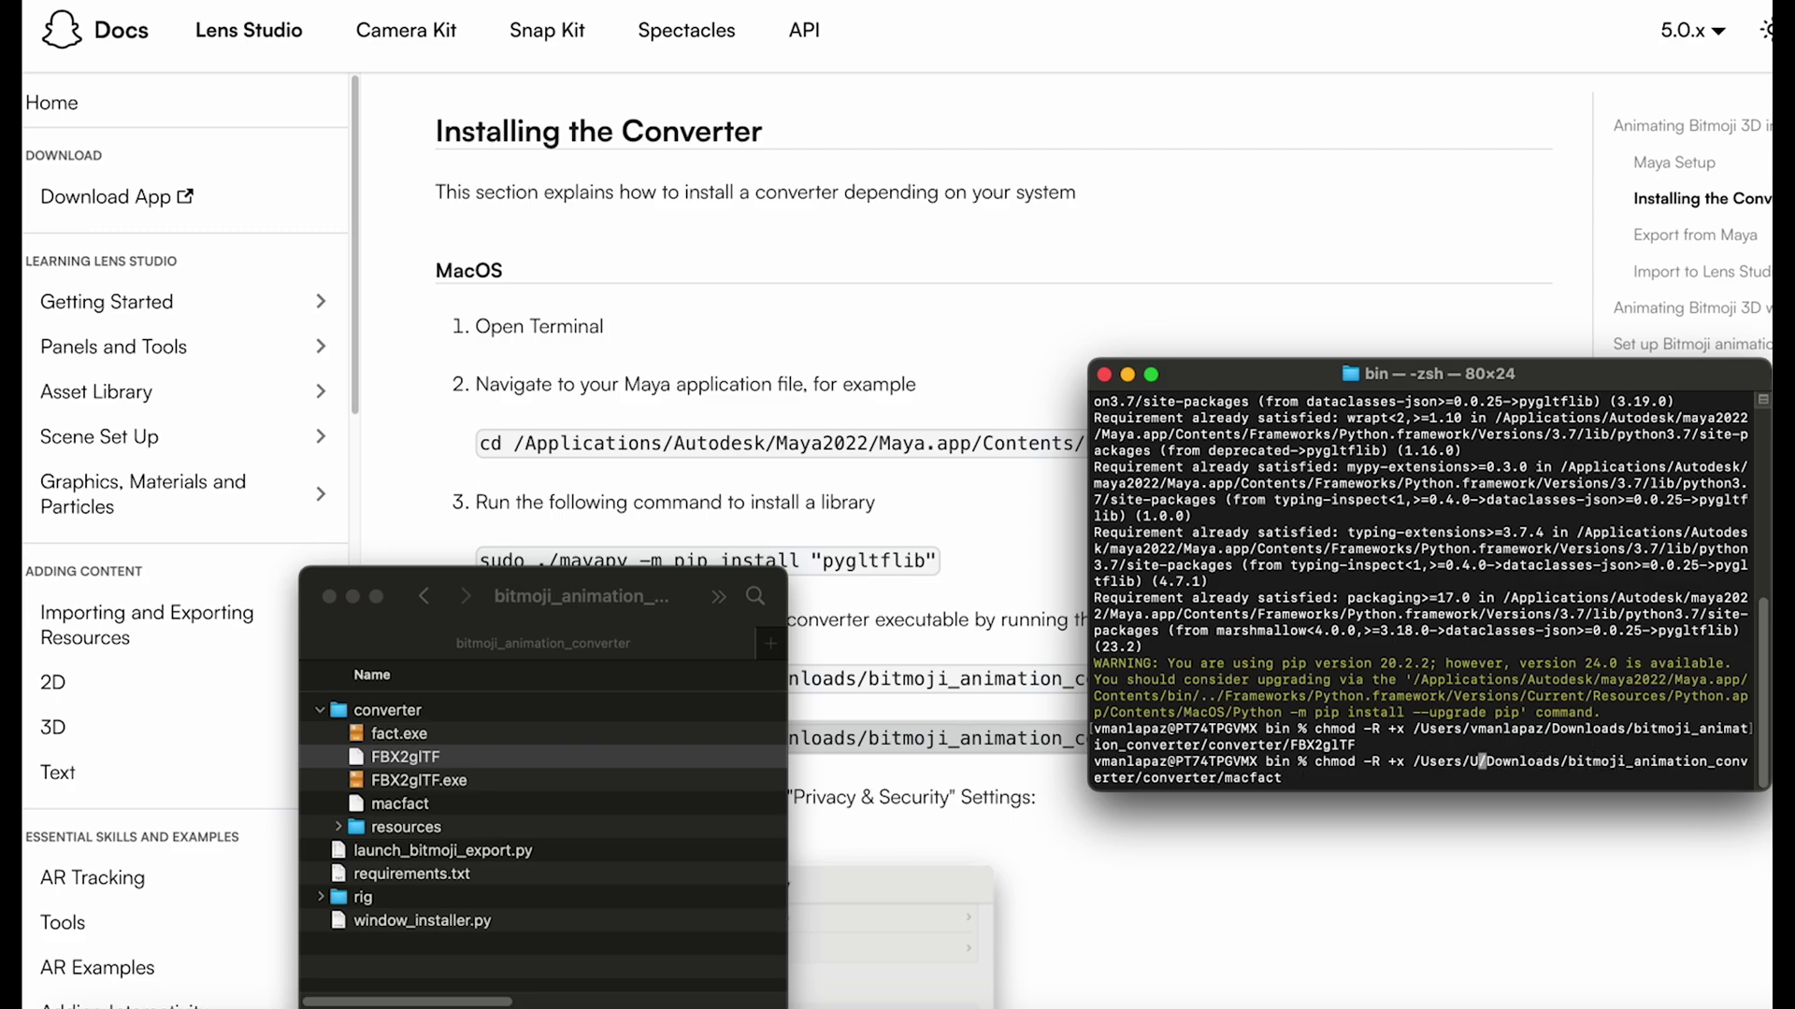
pyautogui.write('vmanlapaz')
pyautogui.press('Return')
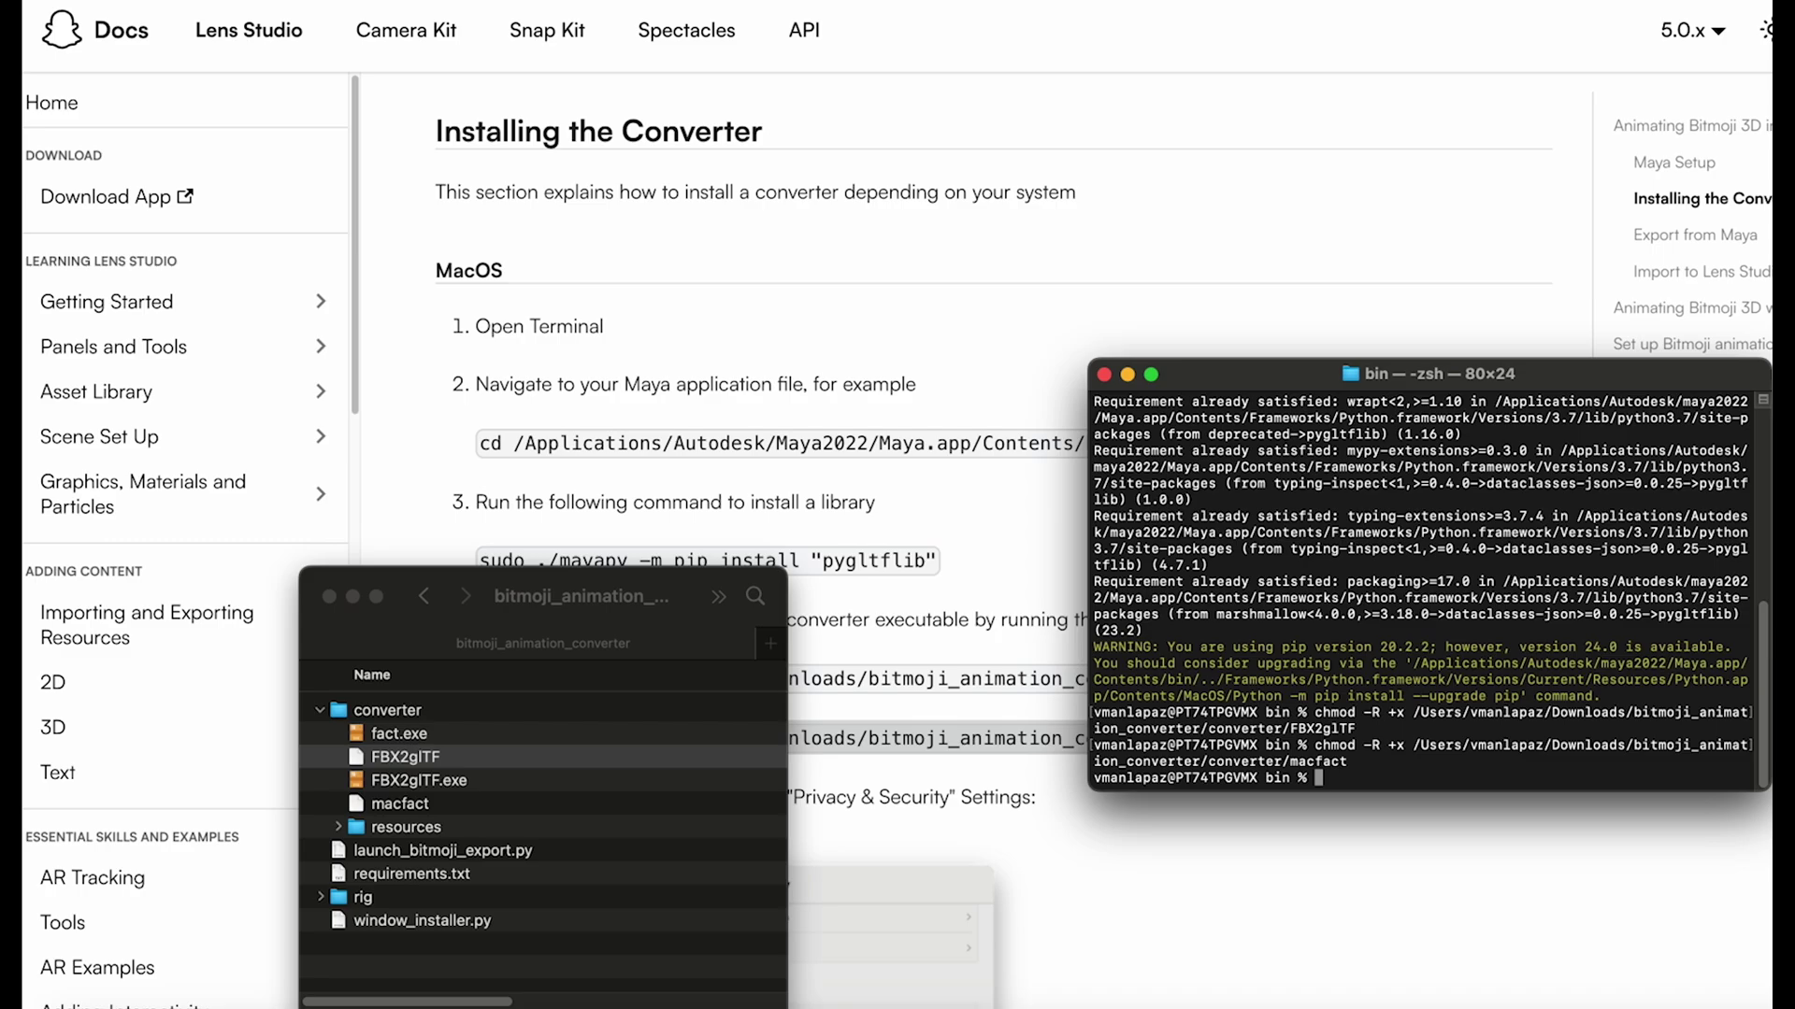
pyautogui.click(505, 850)
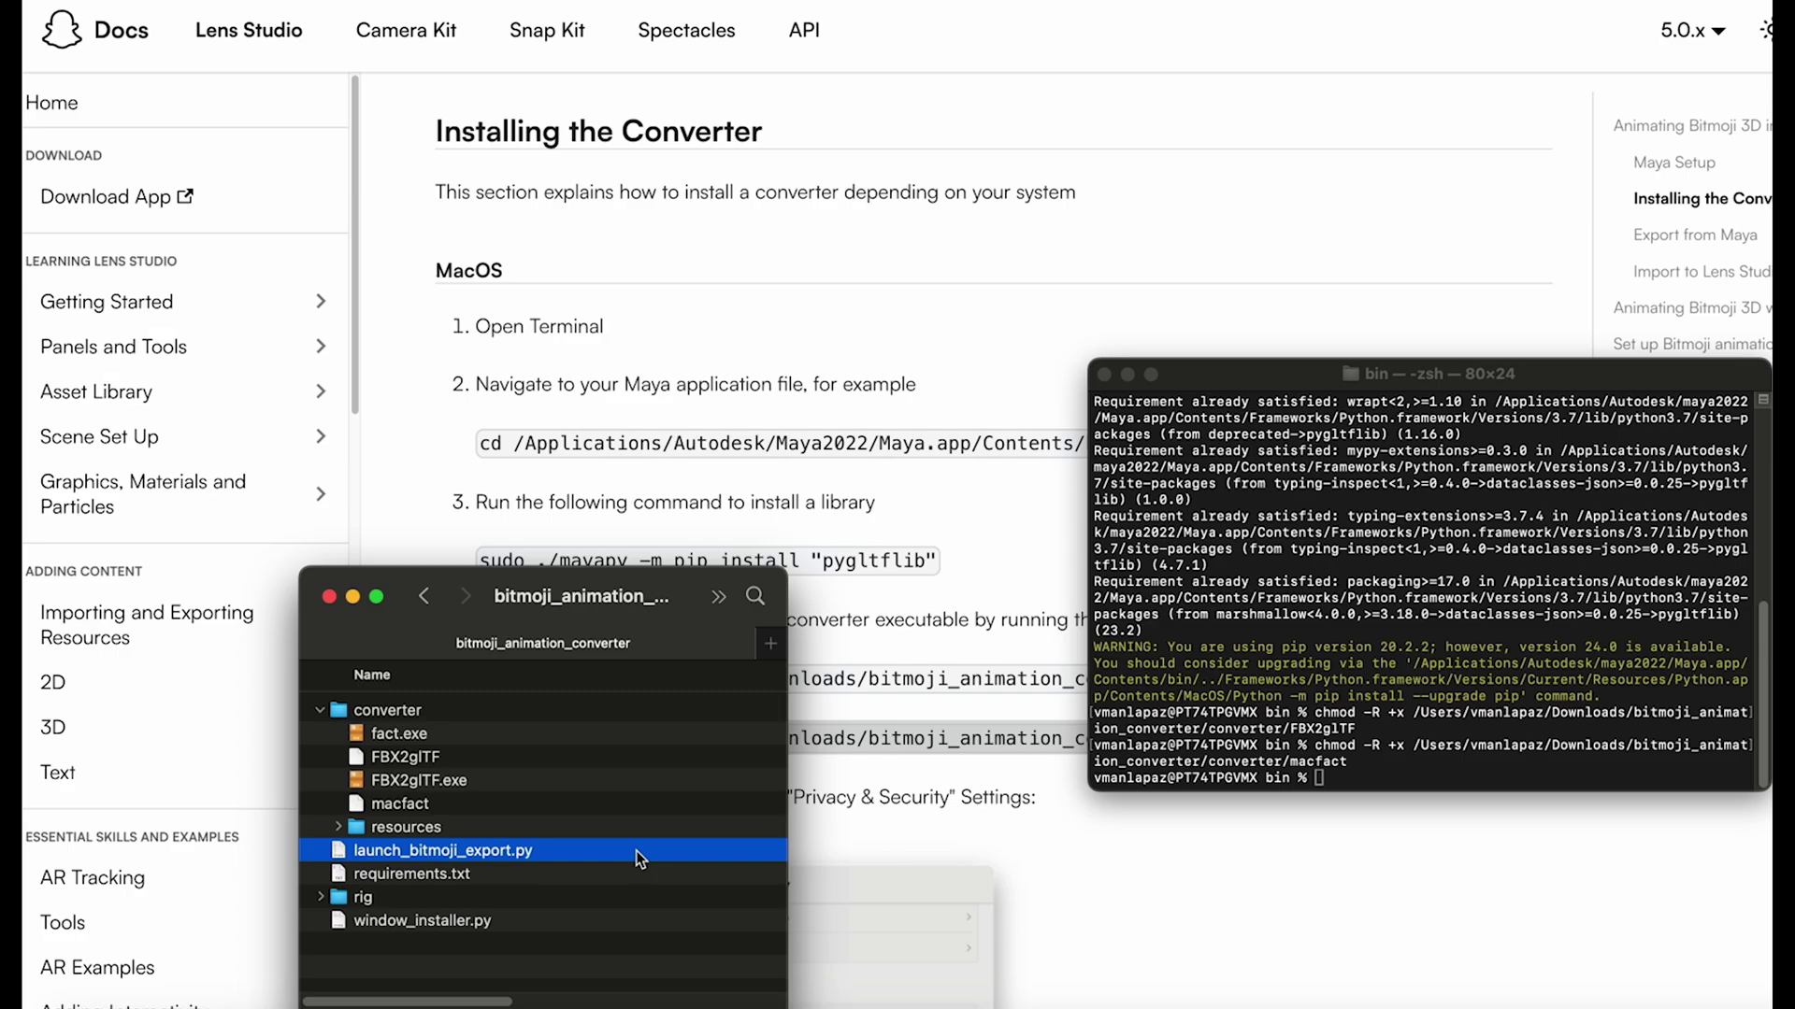
pyautogui.press('space')
pyautogui.moveTo(714, 12); pyautogui.dragTo(1012, 8)
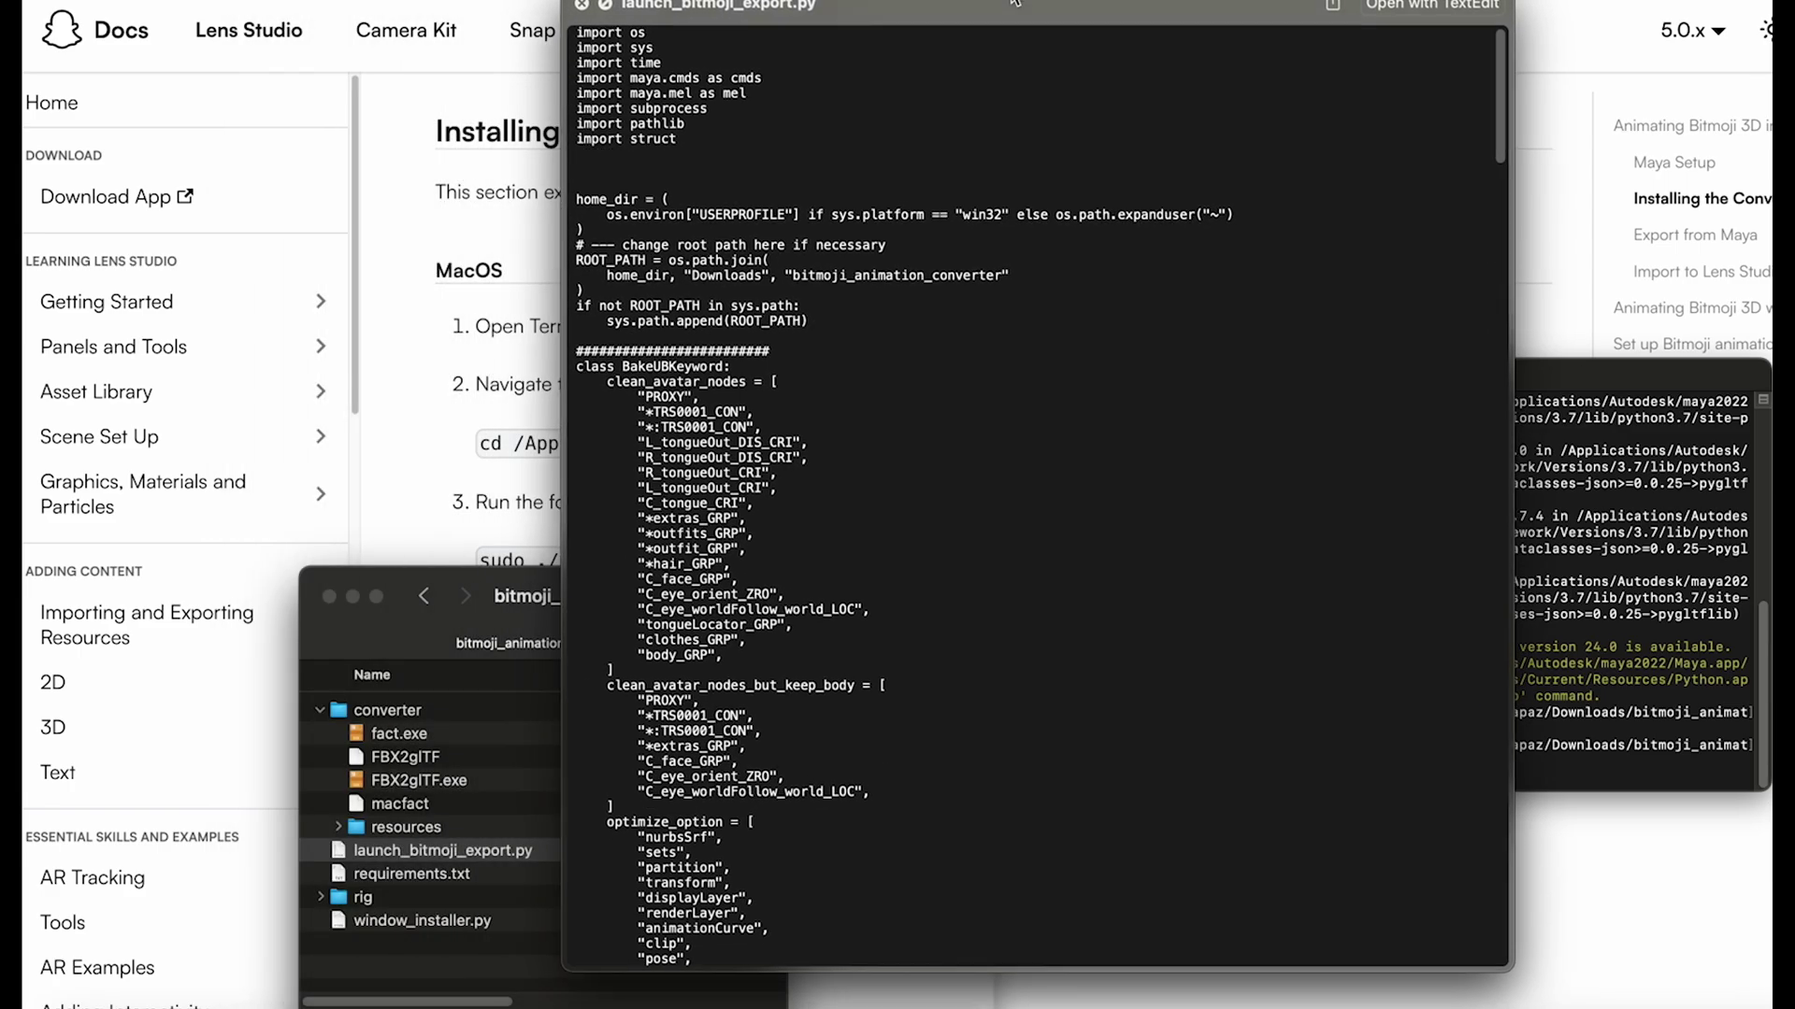
pyautogui.scroll(-5, 976, 367)
pyautogui.scroll(-5, 976, 366)
pyautogui.scroll(-10, 976, 366)
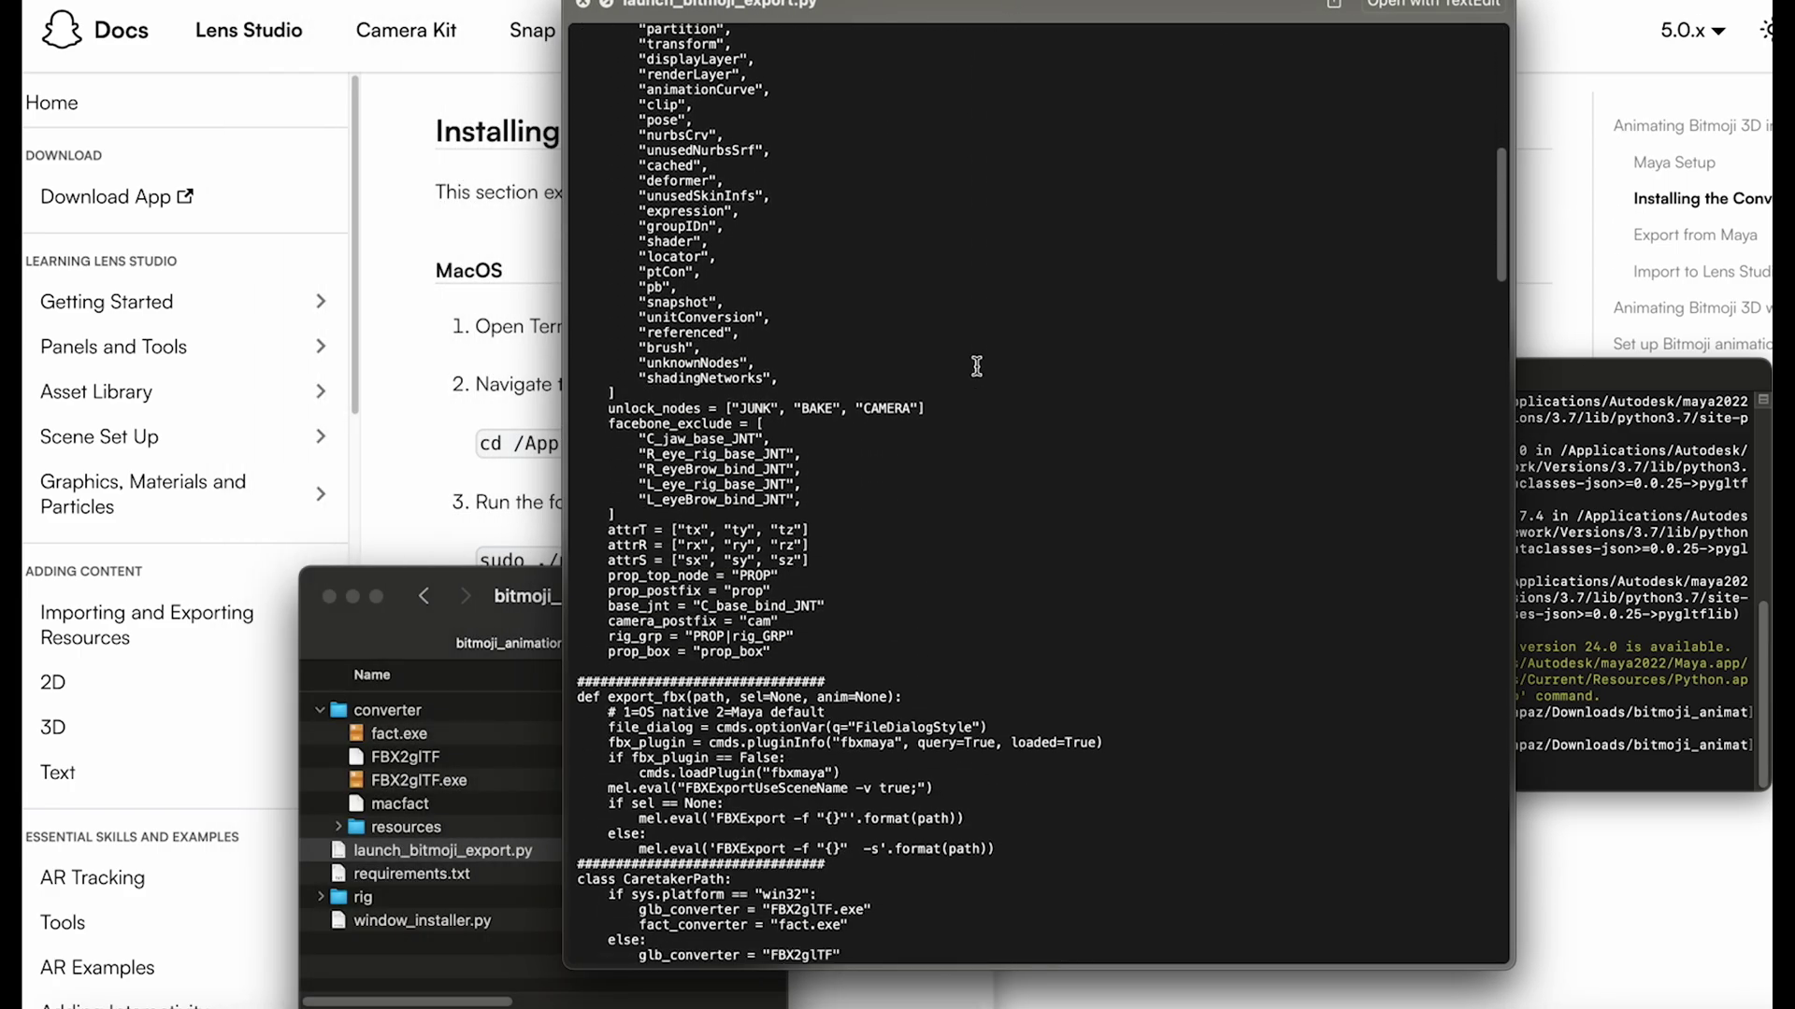
pyautogui.scroll(-5, 975, 366)
pyautogui.scroll(-5, 976, 366)
pyautogui.scroll(-5, 977, 367)
pyautogui.scroll(-5, 976, 367)
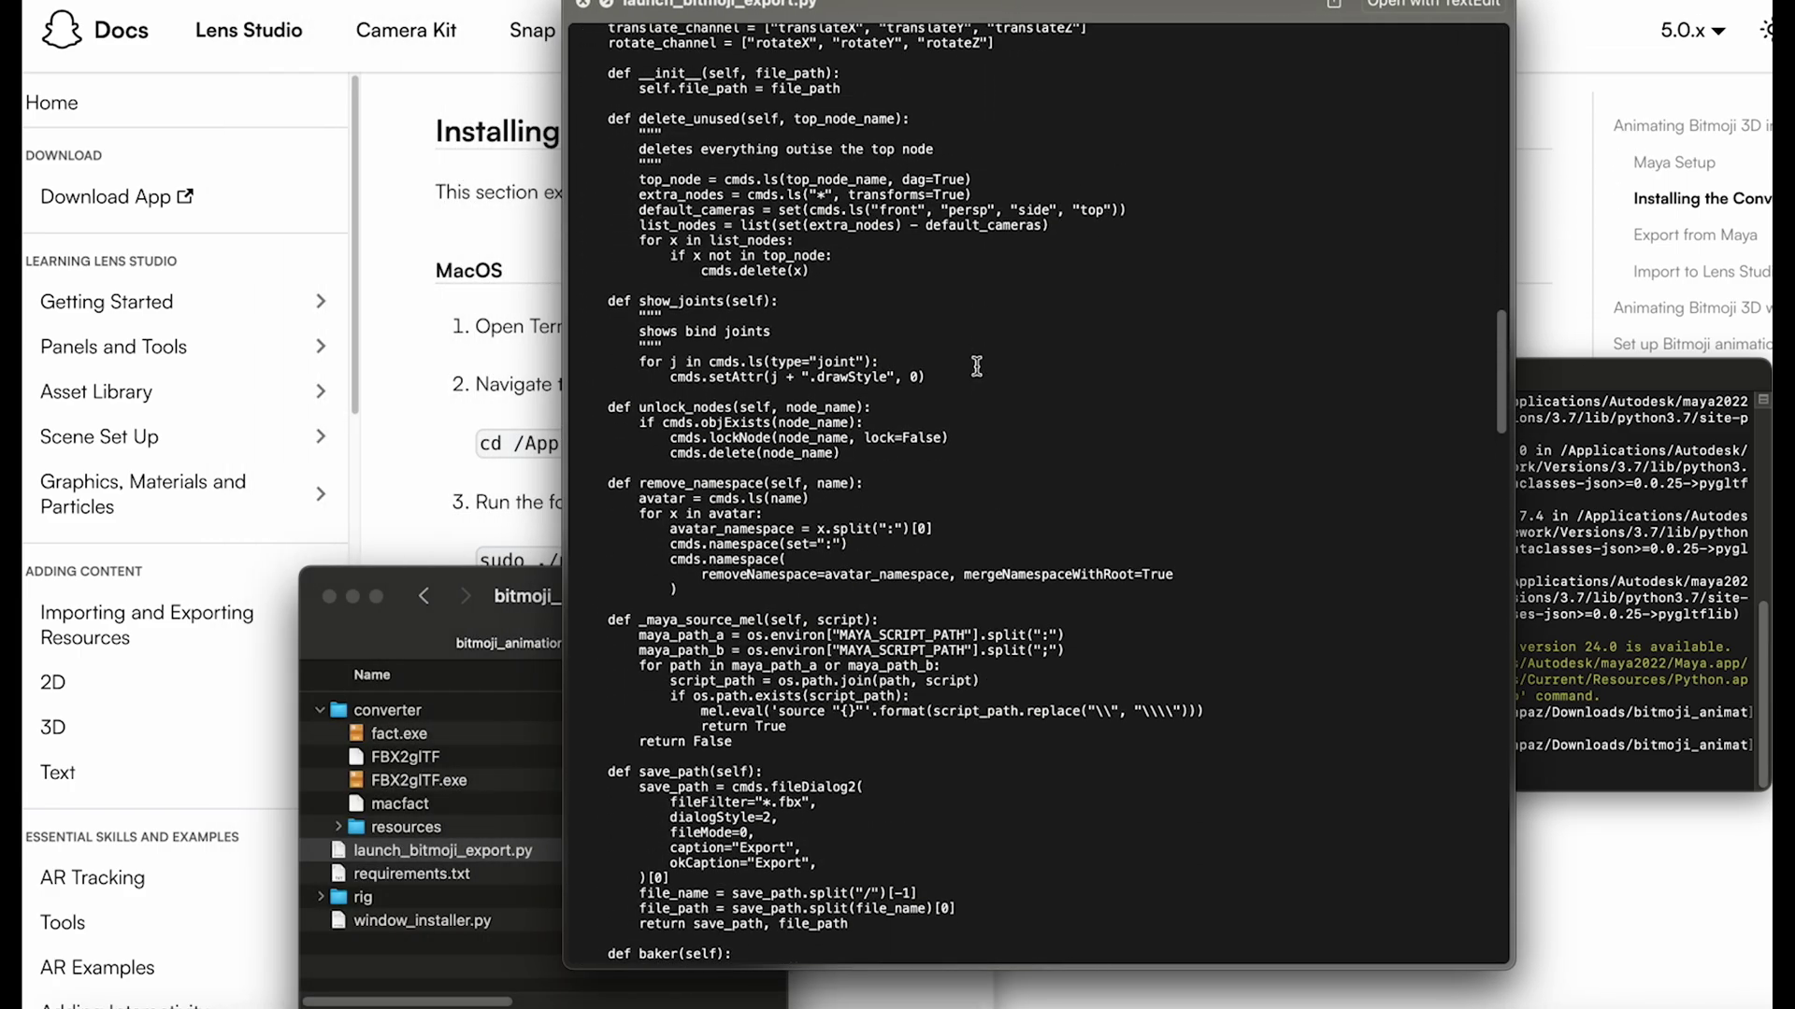
pyautogui.scroll(-5, 976, 367)
pyautogui.scroll(-5, 976, 366)
pyautogui.scroll(-5, 976, 365)
pyautogui.press('space')
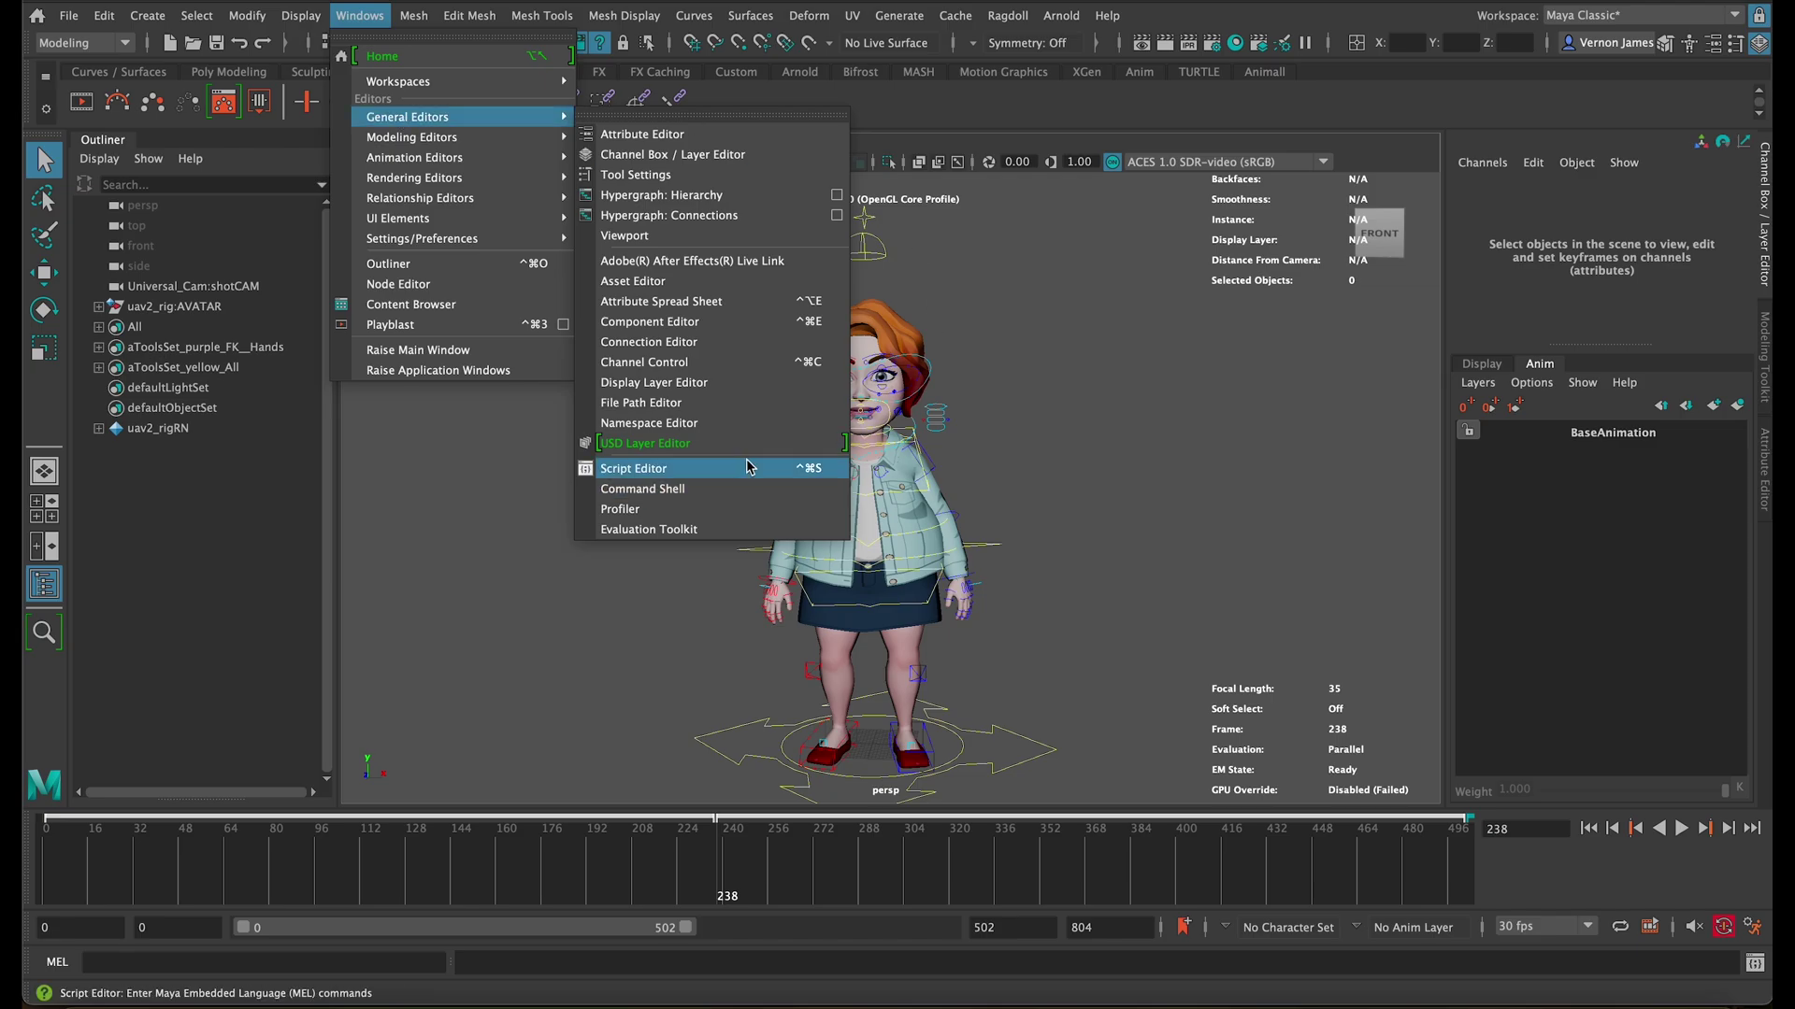
# Step: Load launch_bitmoji_export.py from the bitmoji_animation_converter folder into the Script Editor
pyautogui.click(701, 468)
pyautogui.click(603, 191)
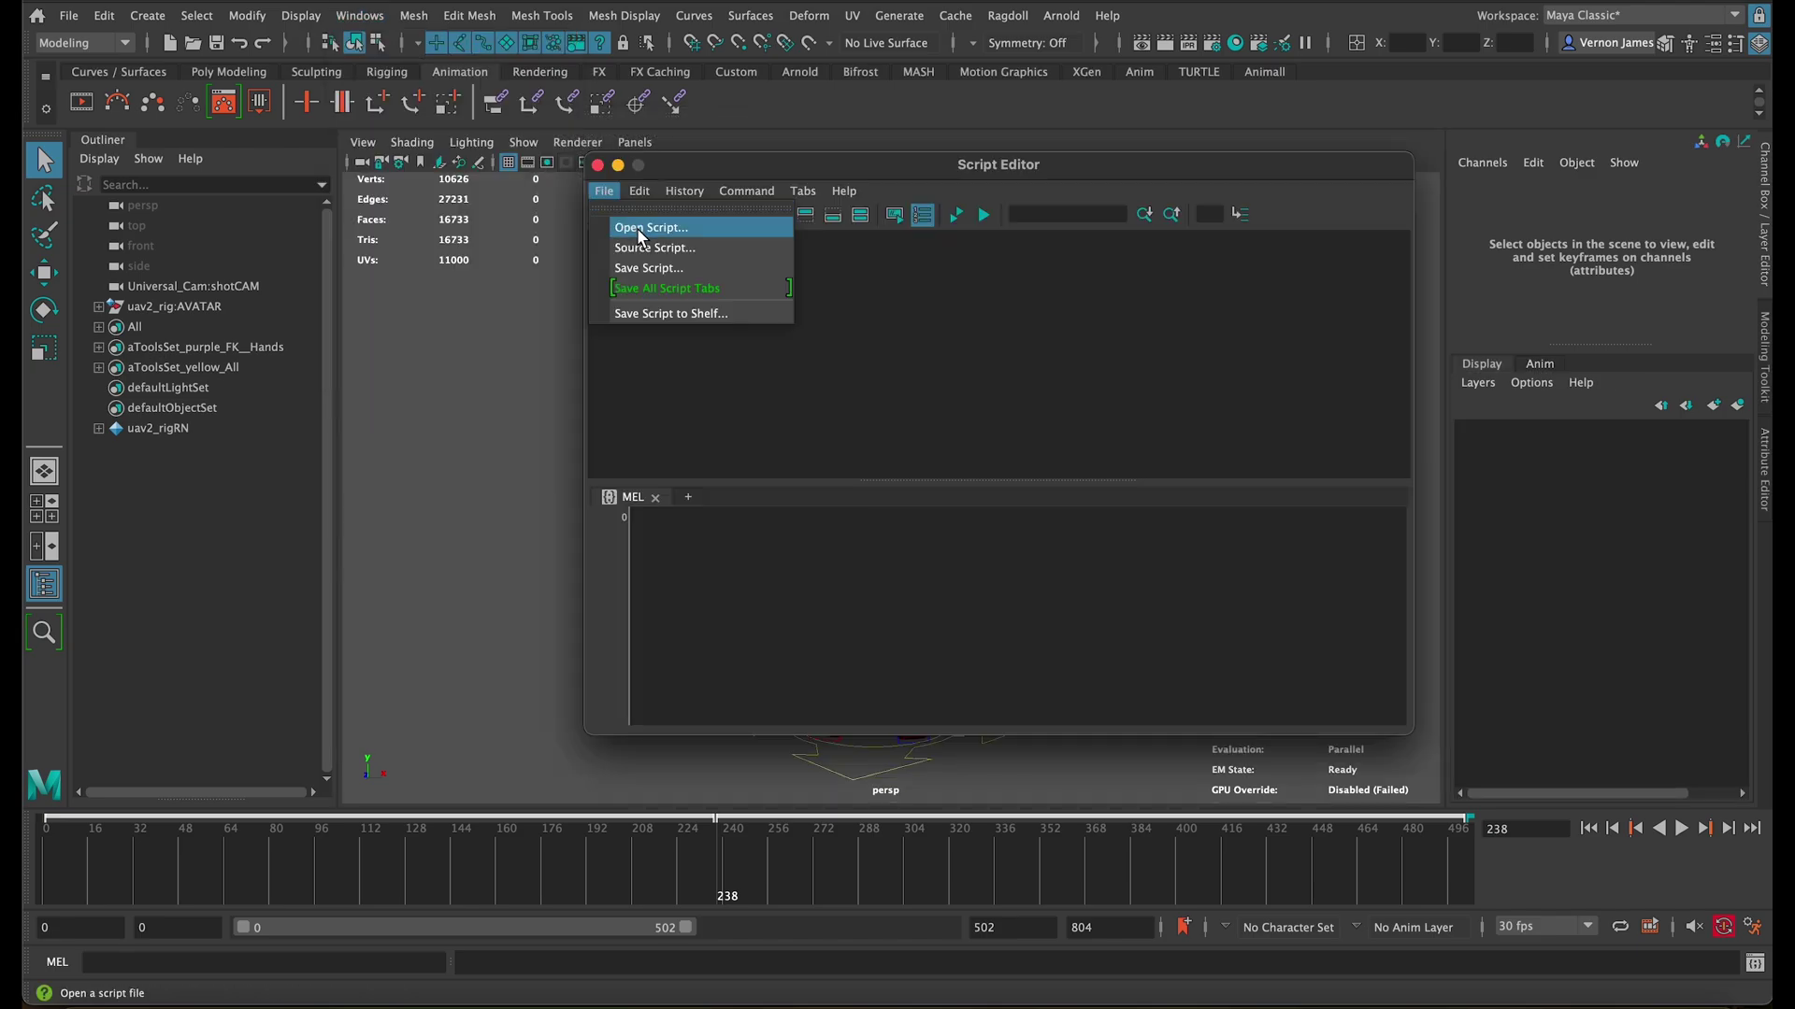
pyautogui.click(638, 235)
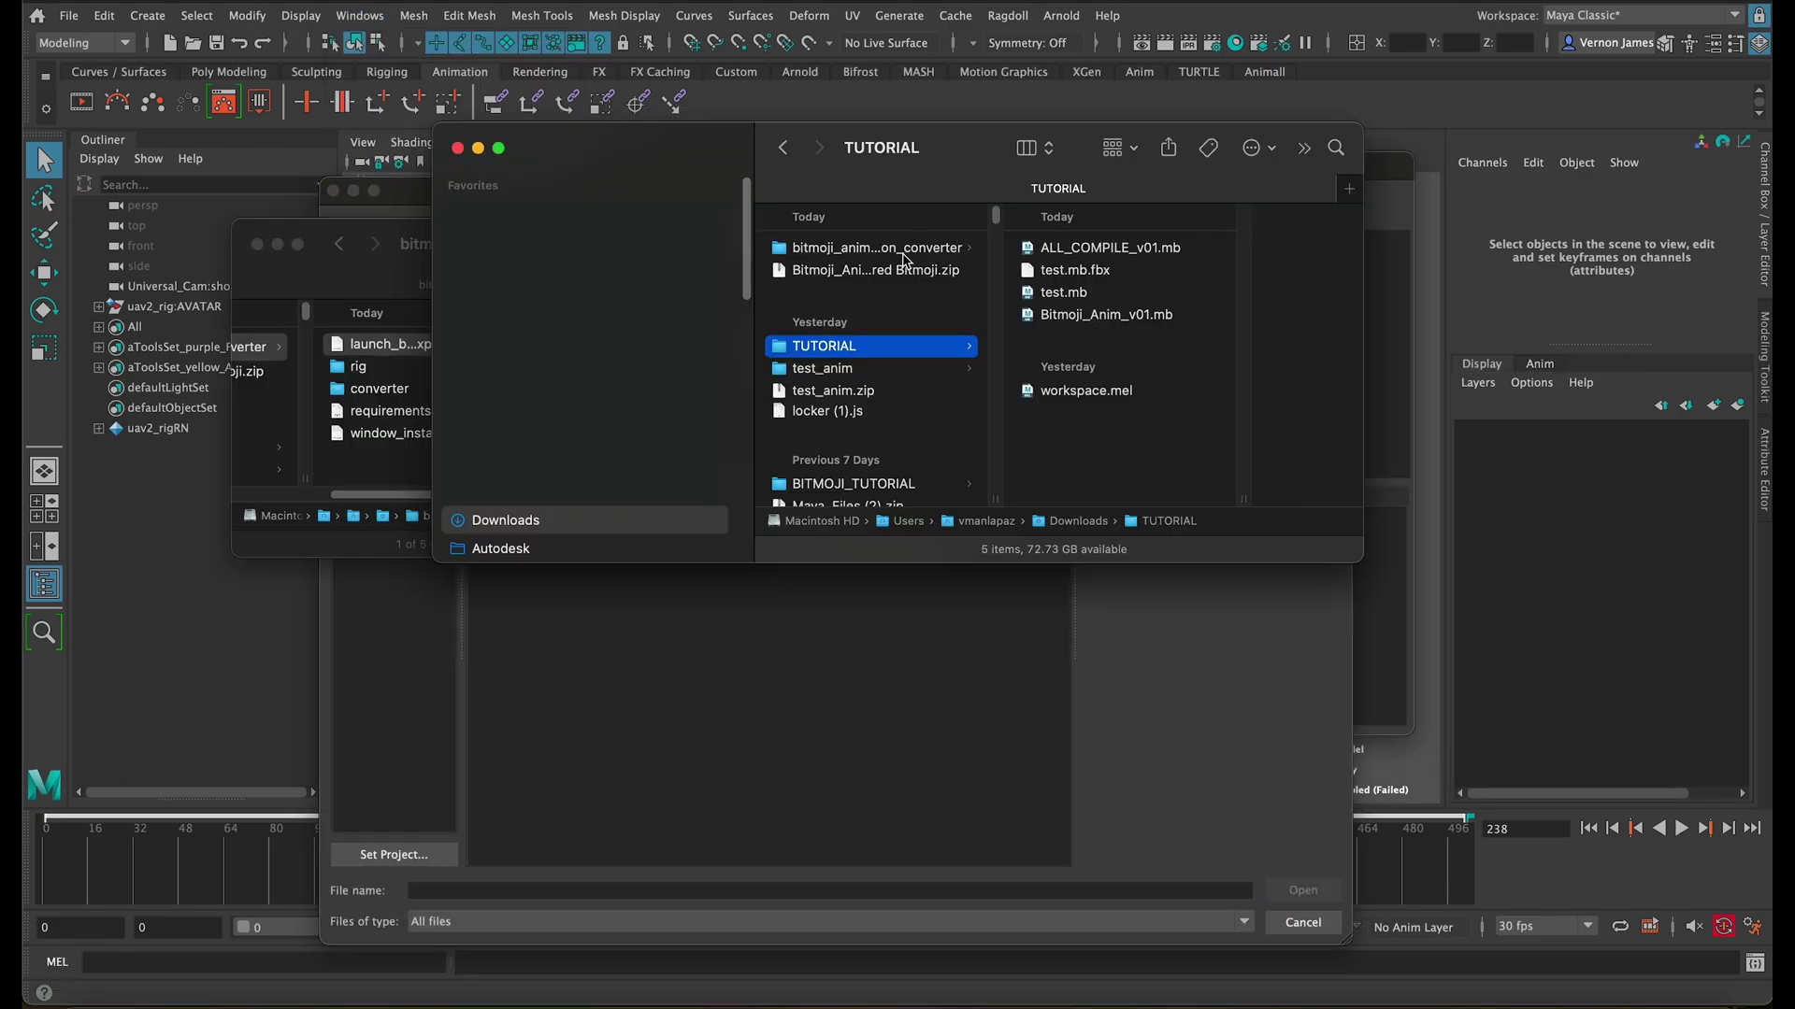
pyautogui.click(903, 250)
pyautogui.click(533, 890)
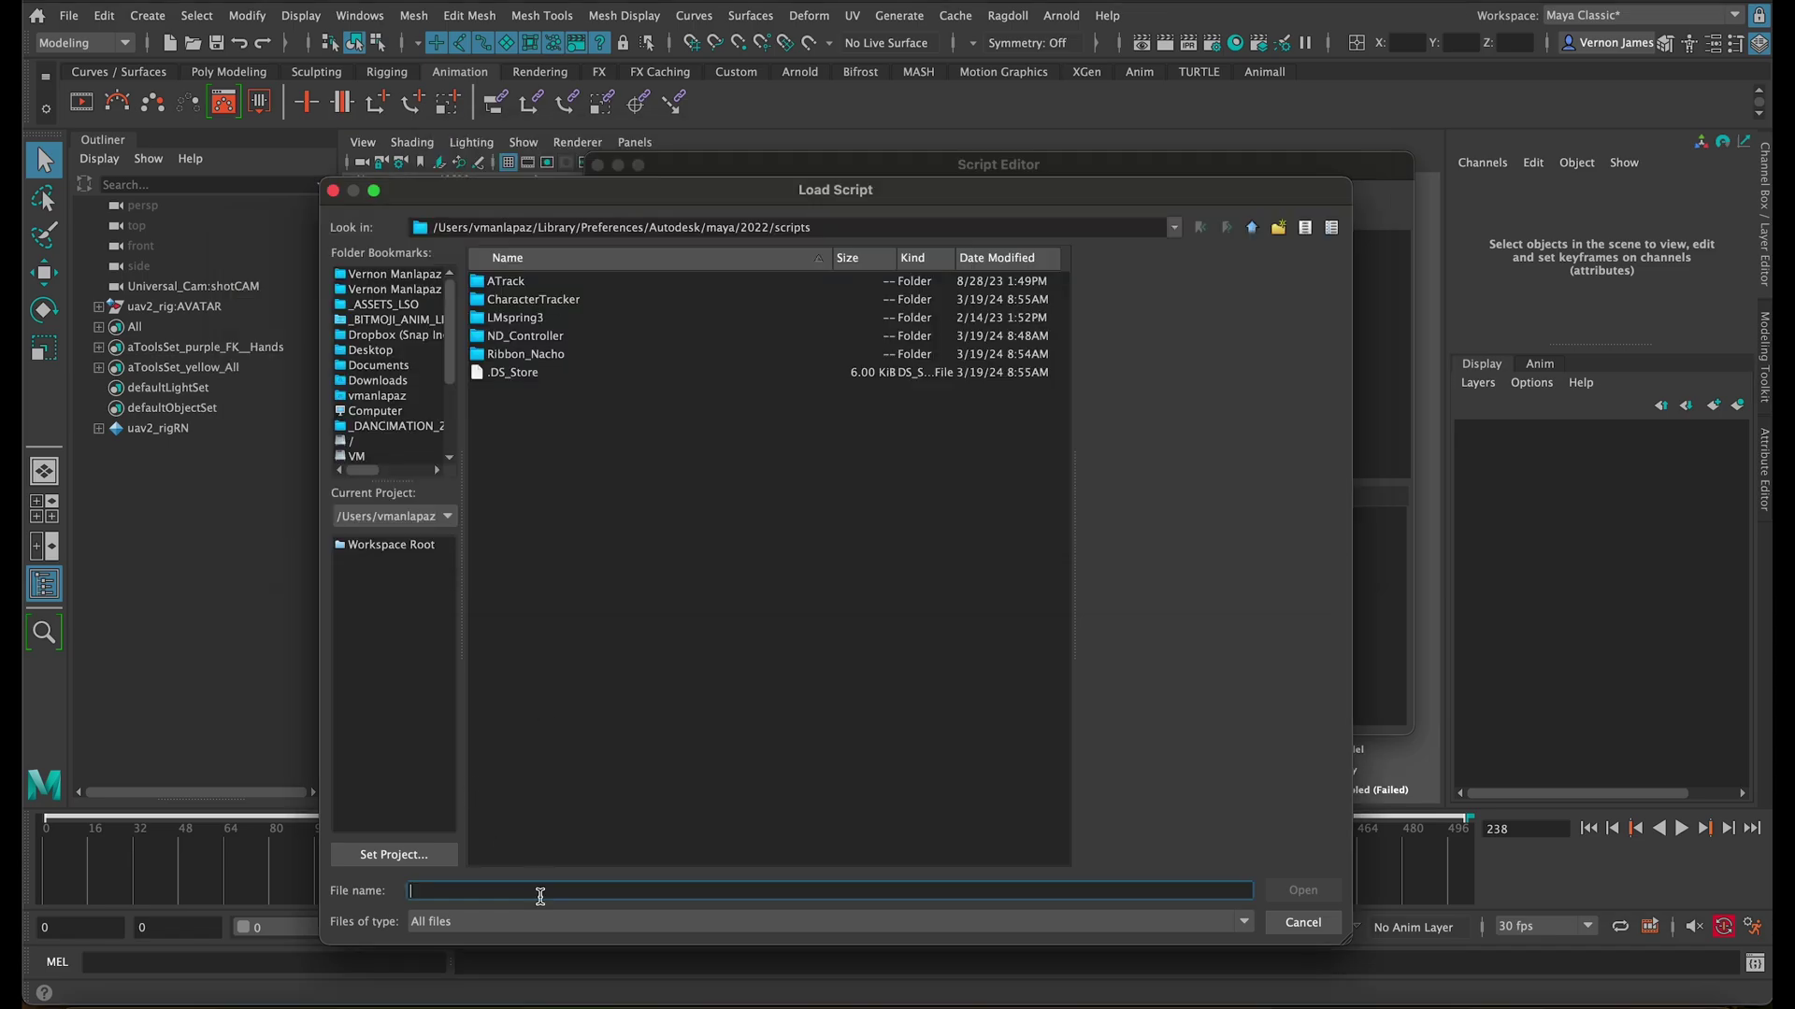
pyautogui.click(865, 220)
pyautogui.write('/Users/vmanlapaz/Downloads/bitmoji_animation_converter')
pyautogui.press('Return')
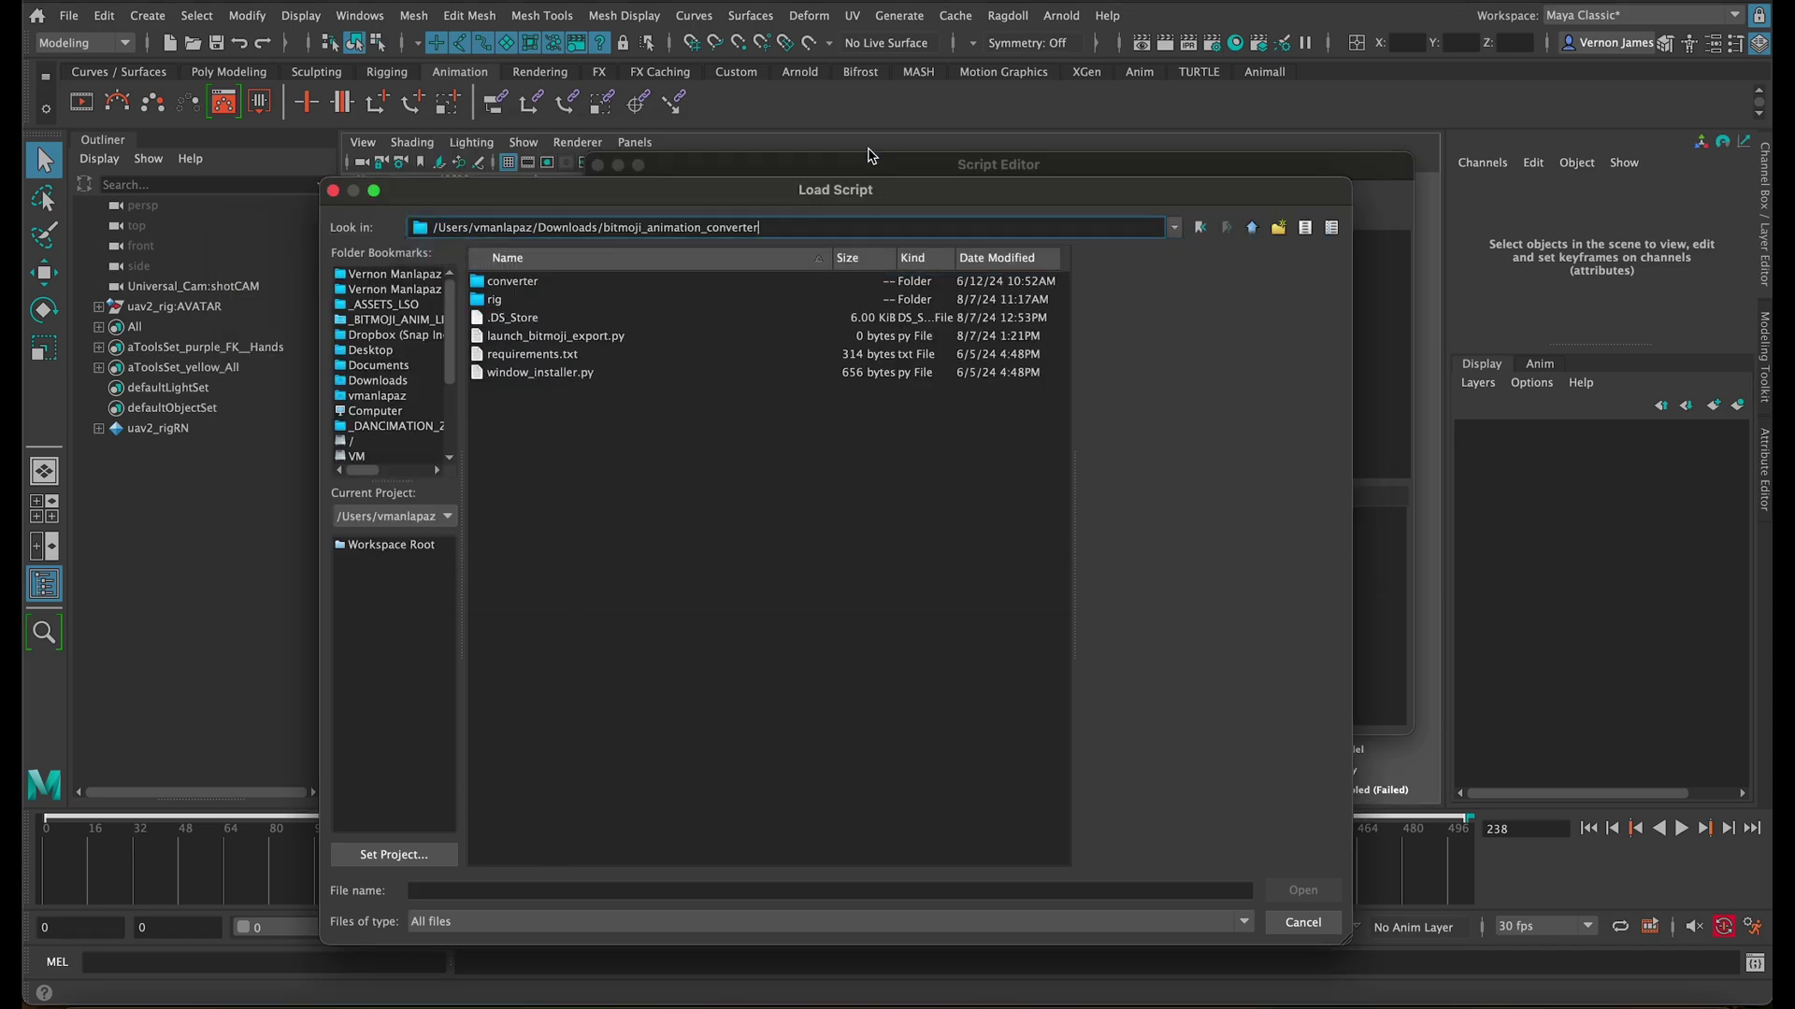
pyautogui.doubleClick(625, 340)
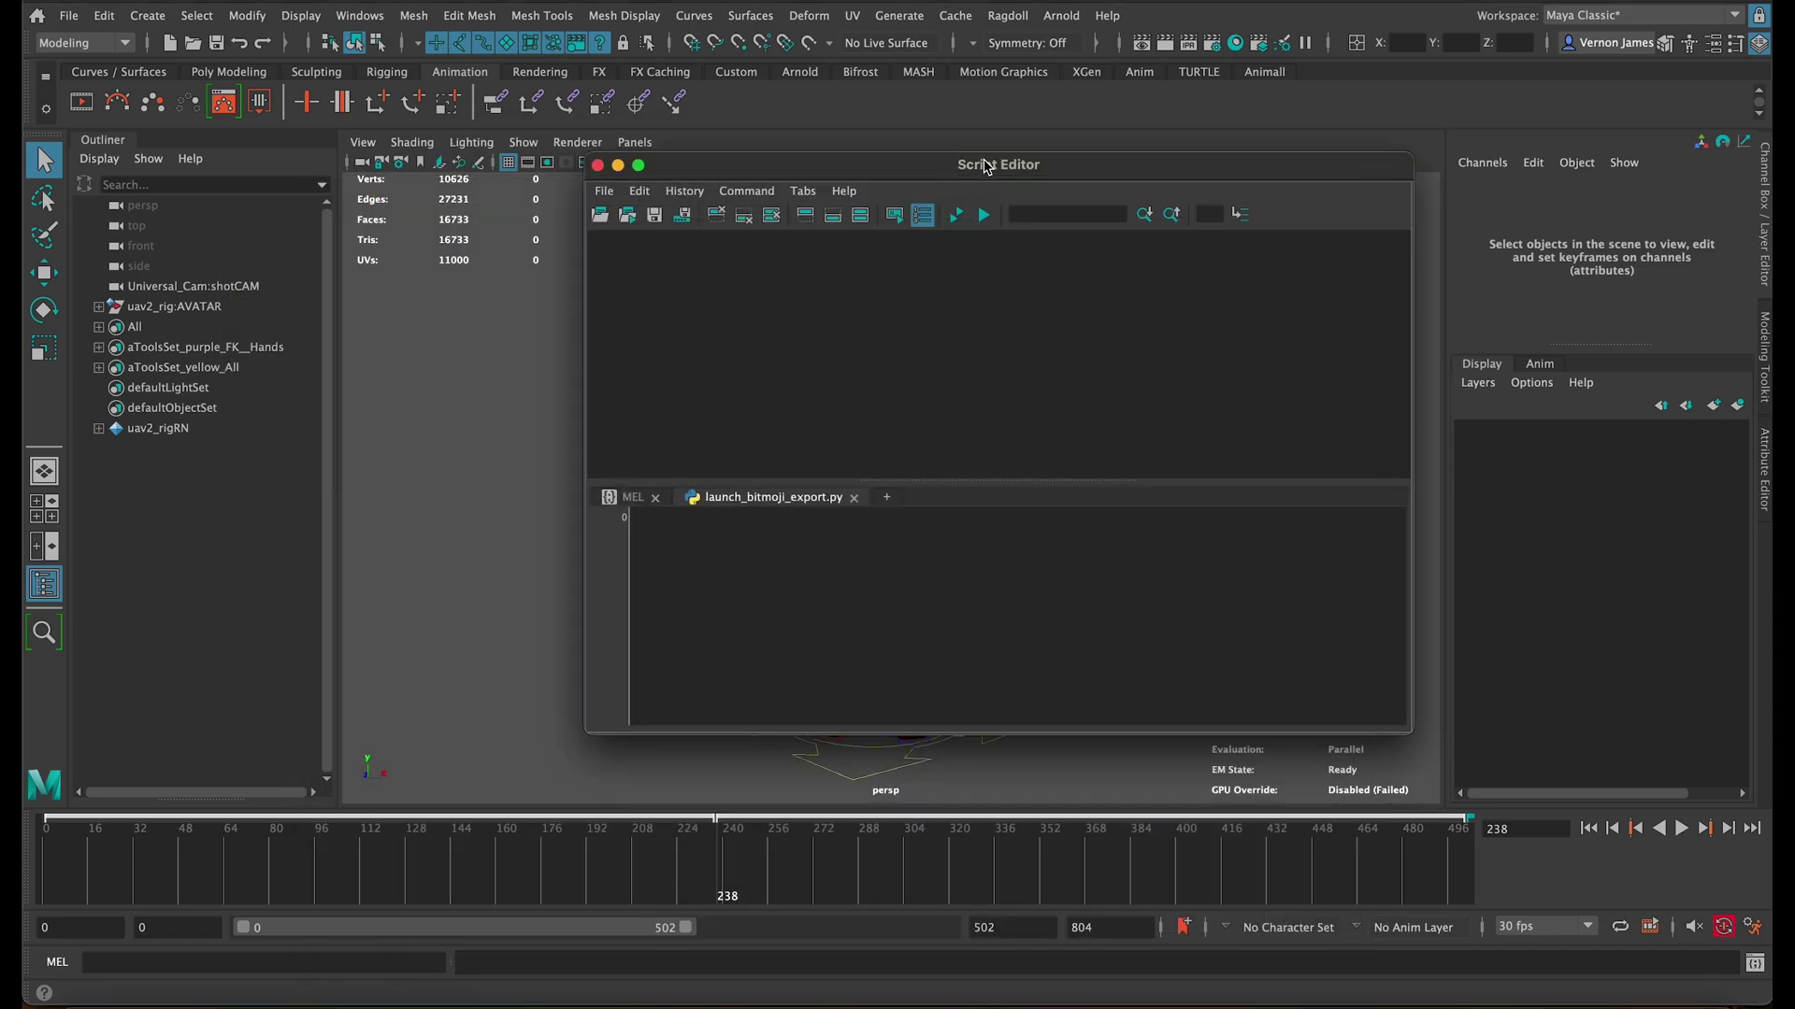
# Step: Select all of the script's code and execute it
pyautogui.moveTo(982, 163); pyautogui.dragTo(734, 309)
pyautogui.hotkey('ctrl', 'a')
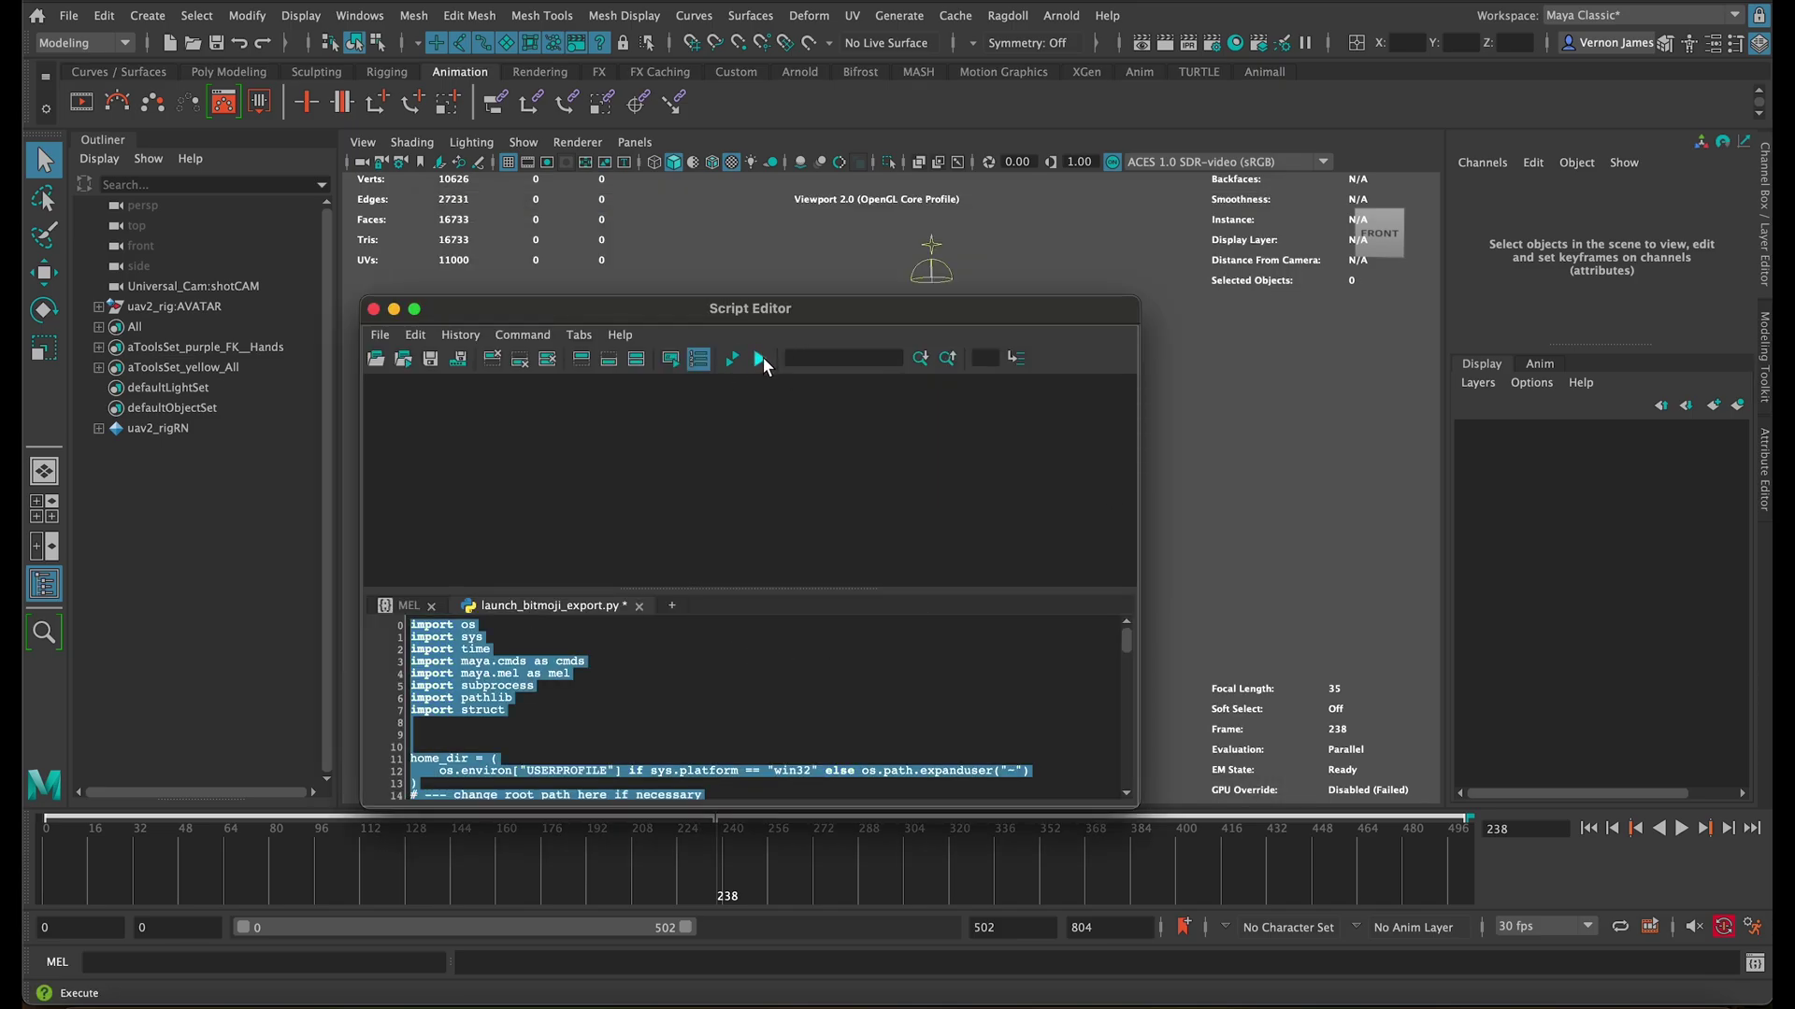
pyautogui.click(759, 359)
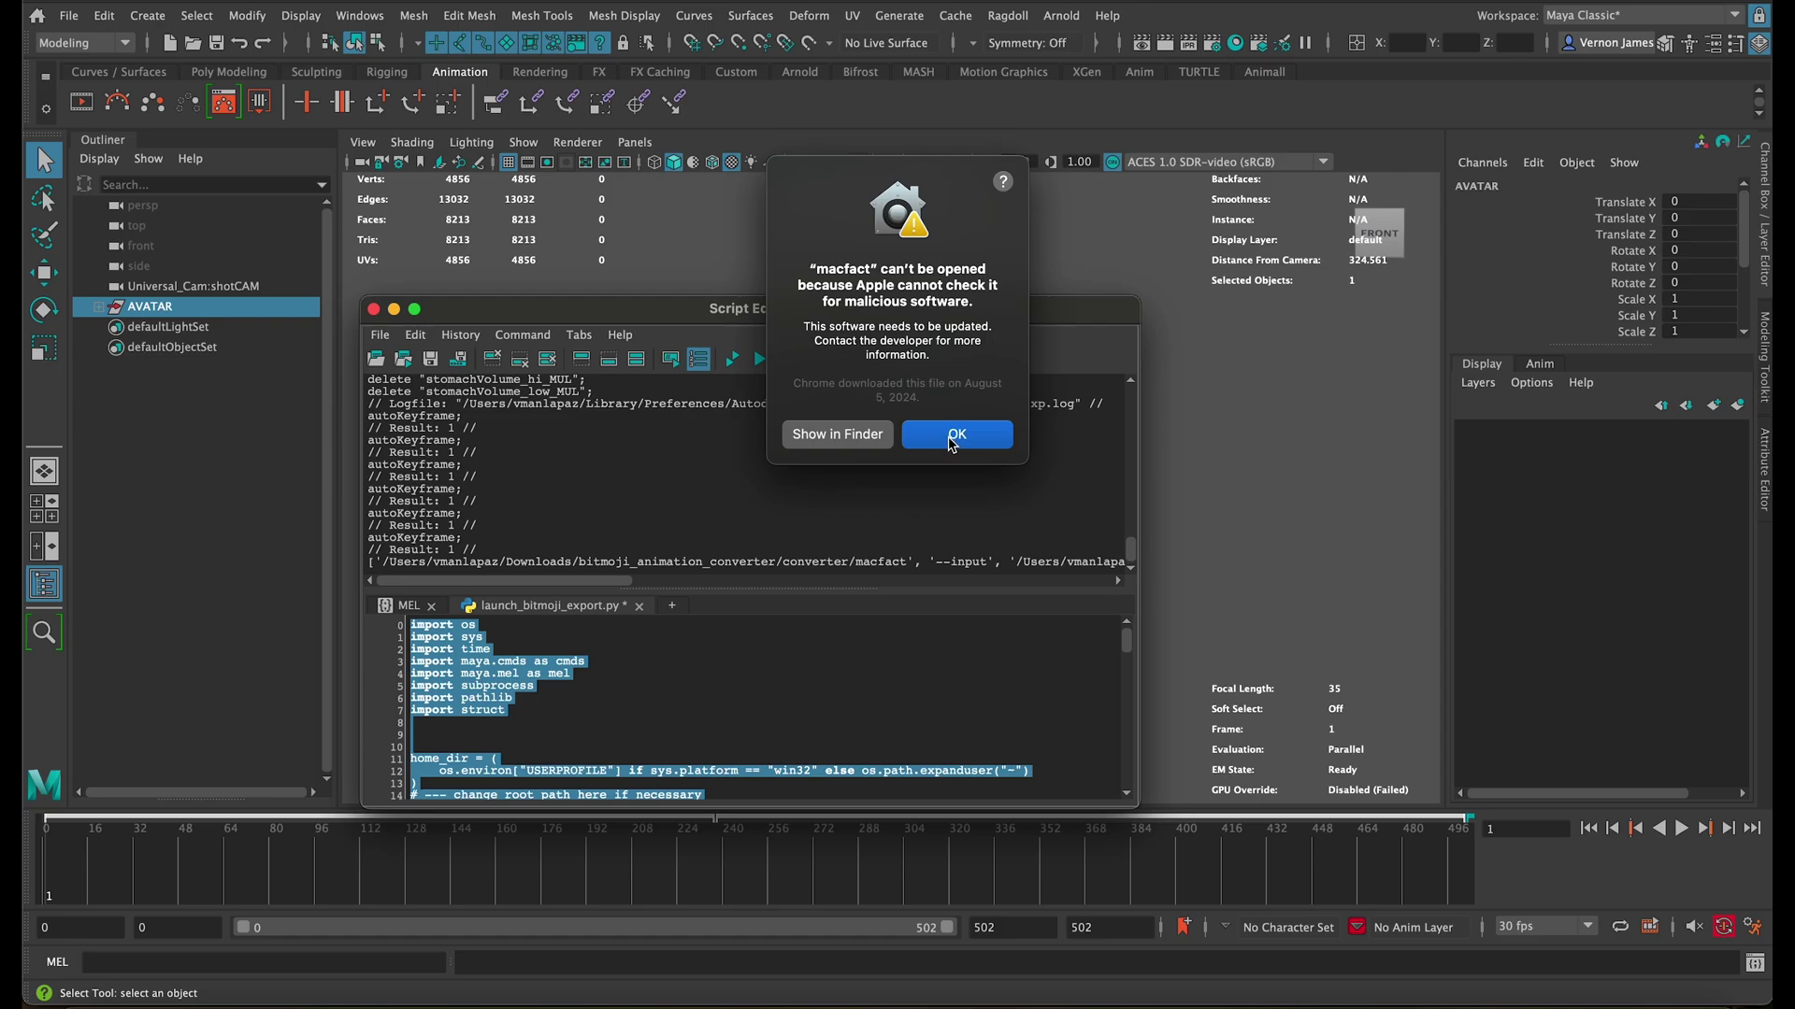
# Step: Dismiss the "macfact can't be opened" alert with OK and clear the scene selection
pyautogui.click(953, 442)
pyautogui.click(1344, 485)
# Step: In System Settings' Privacy & Security, choose Allow Anyway for macfact
pyautogui.press('super+space')
pyautogui.write('s')
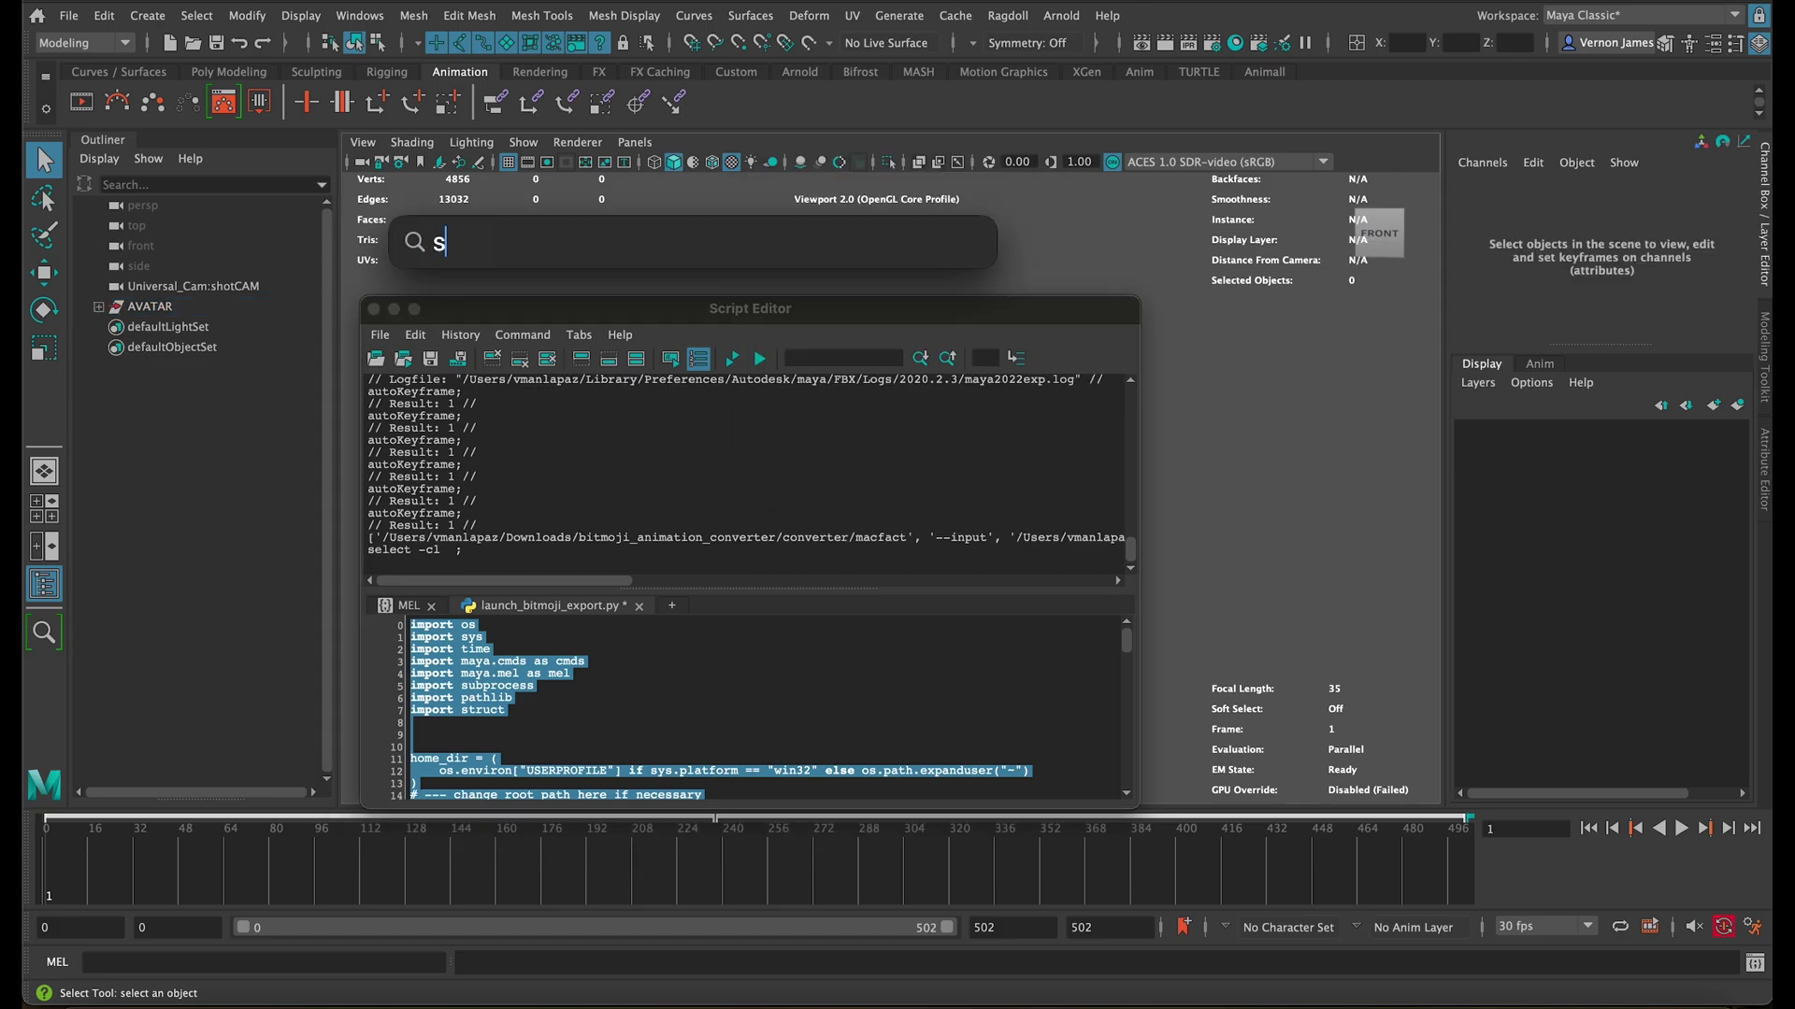
pyautogui.write('ettings')
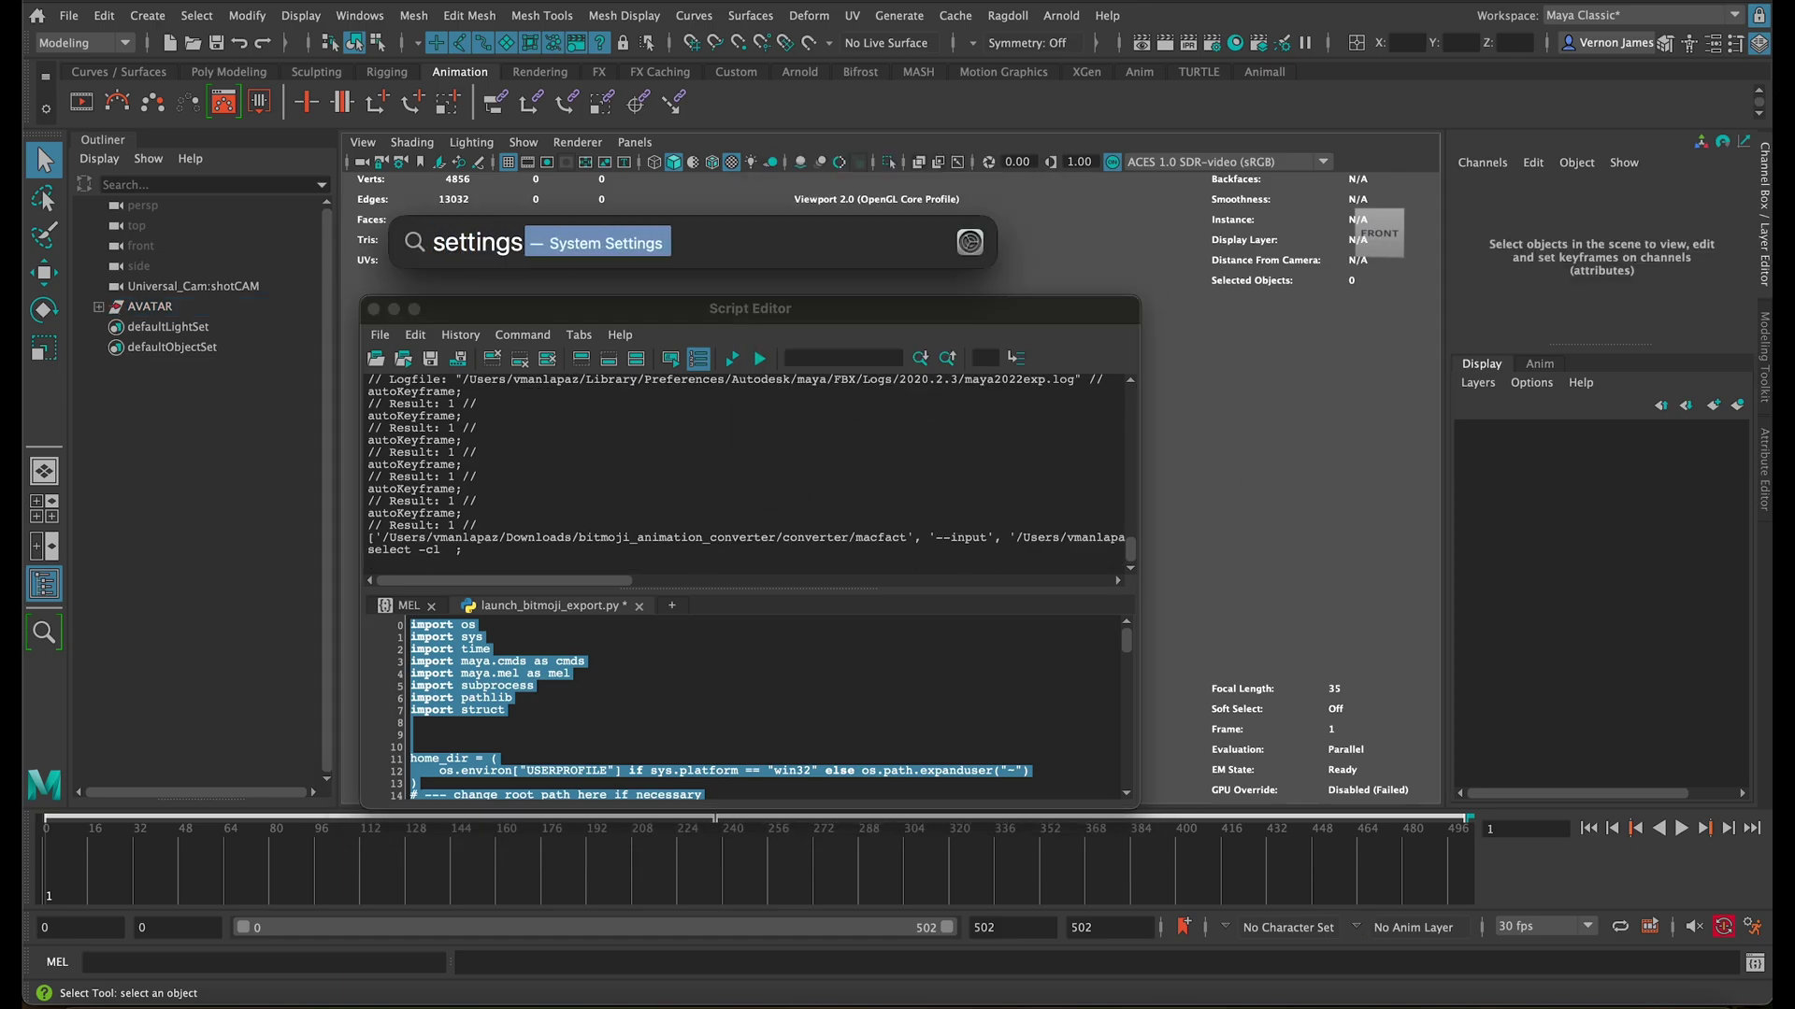
pyautogui.press('Return')
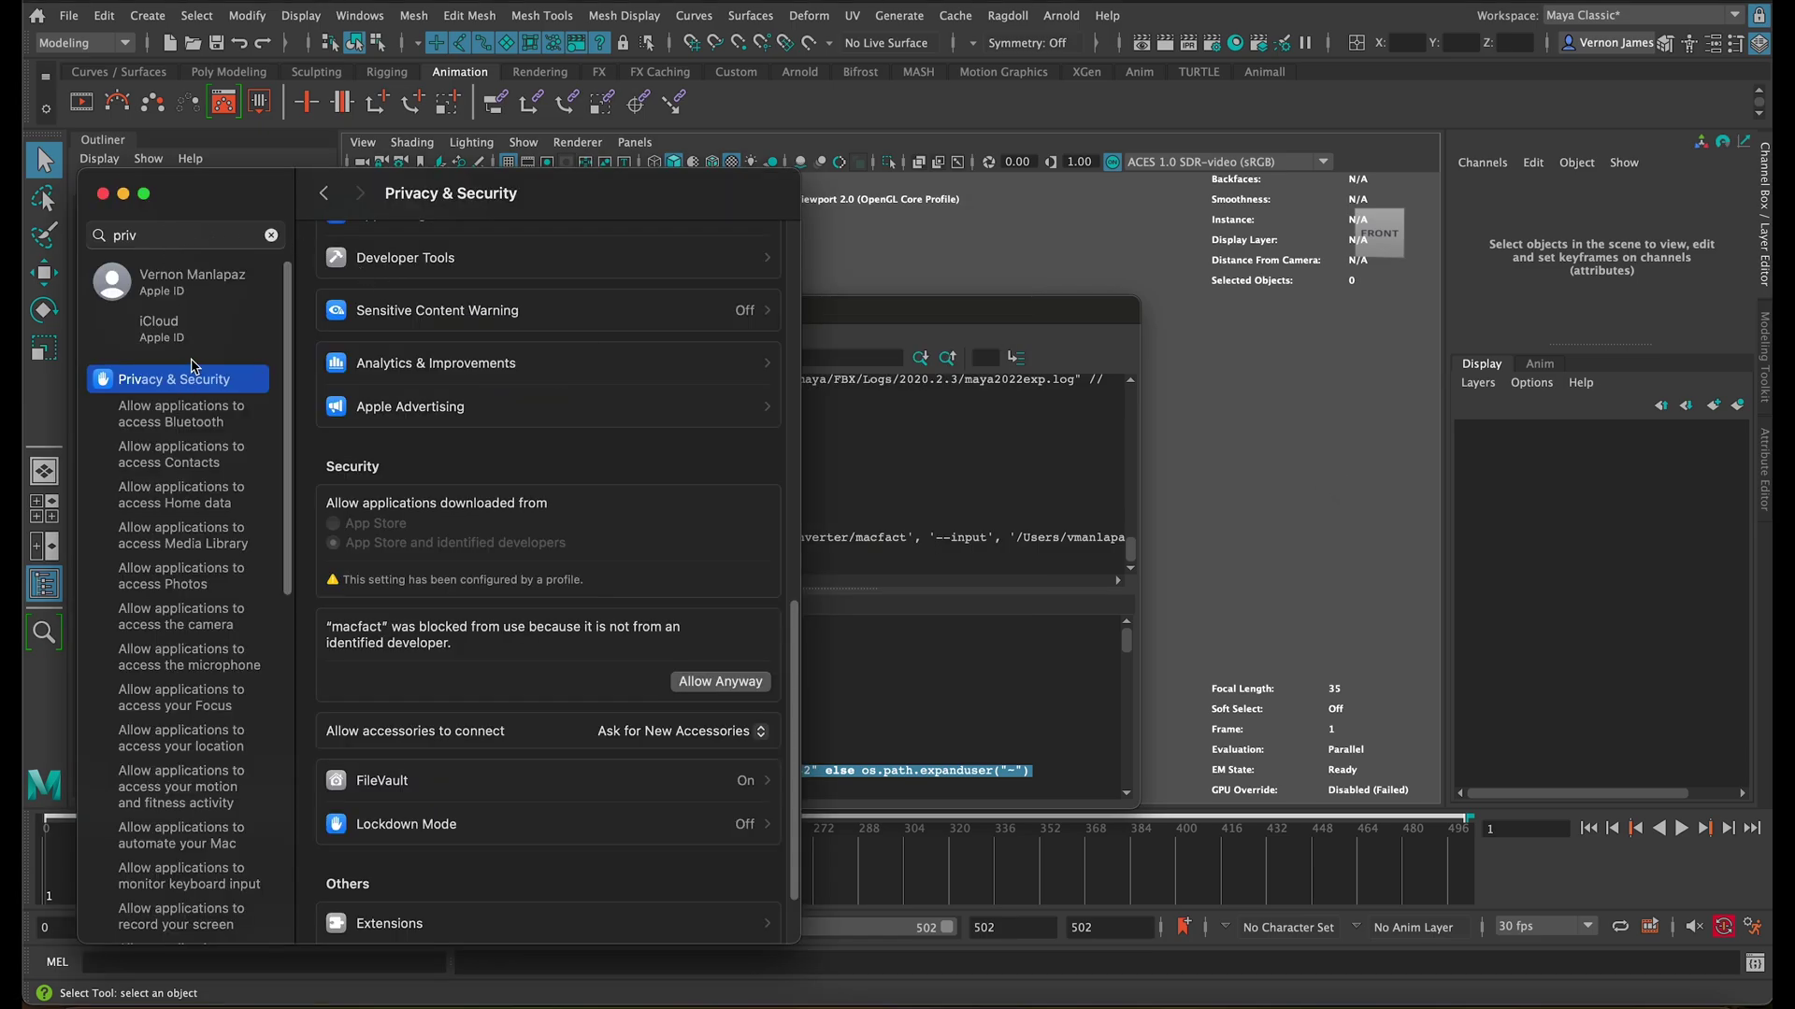
pyautogui.click(271, 234)
pyautogui.write('pr')
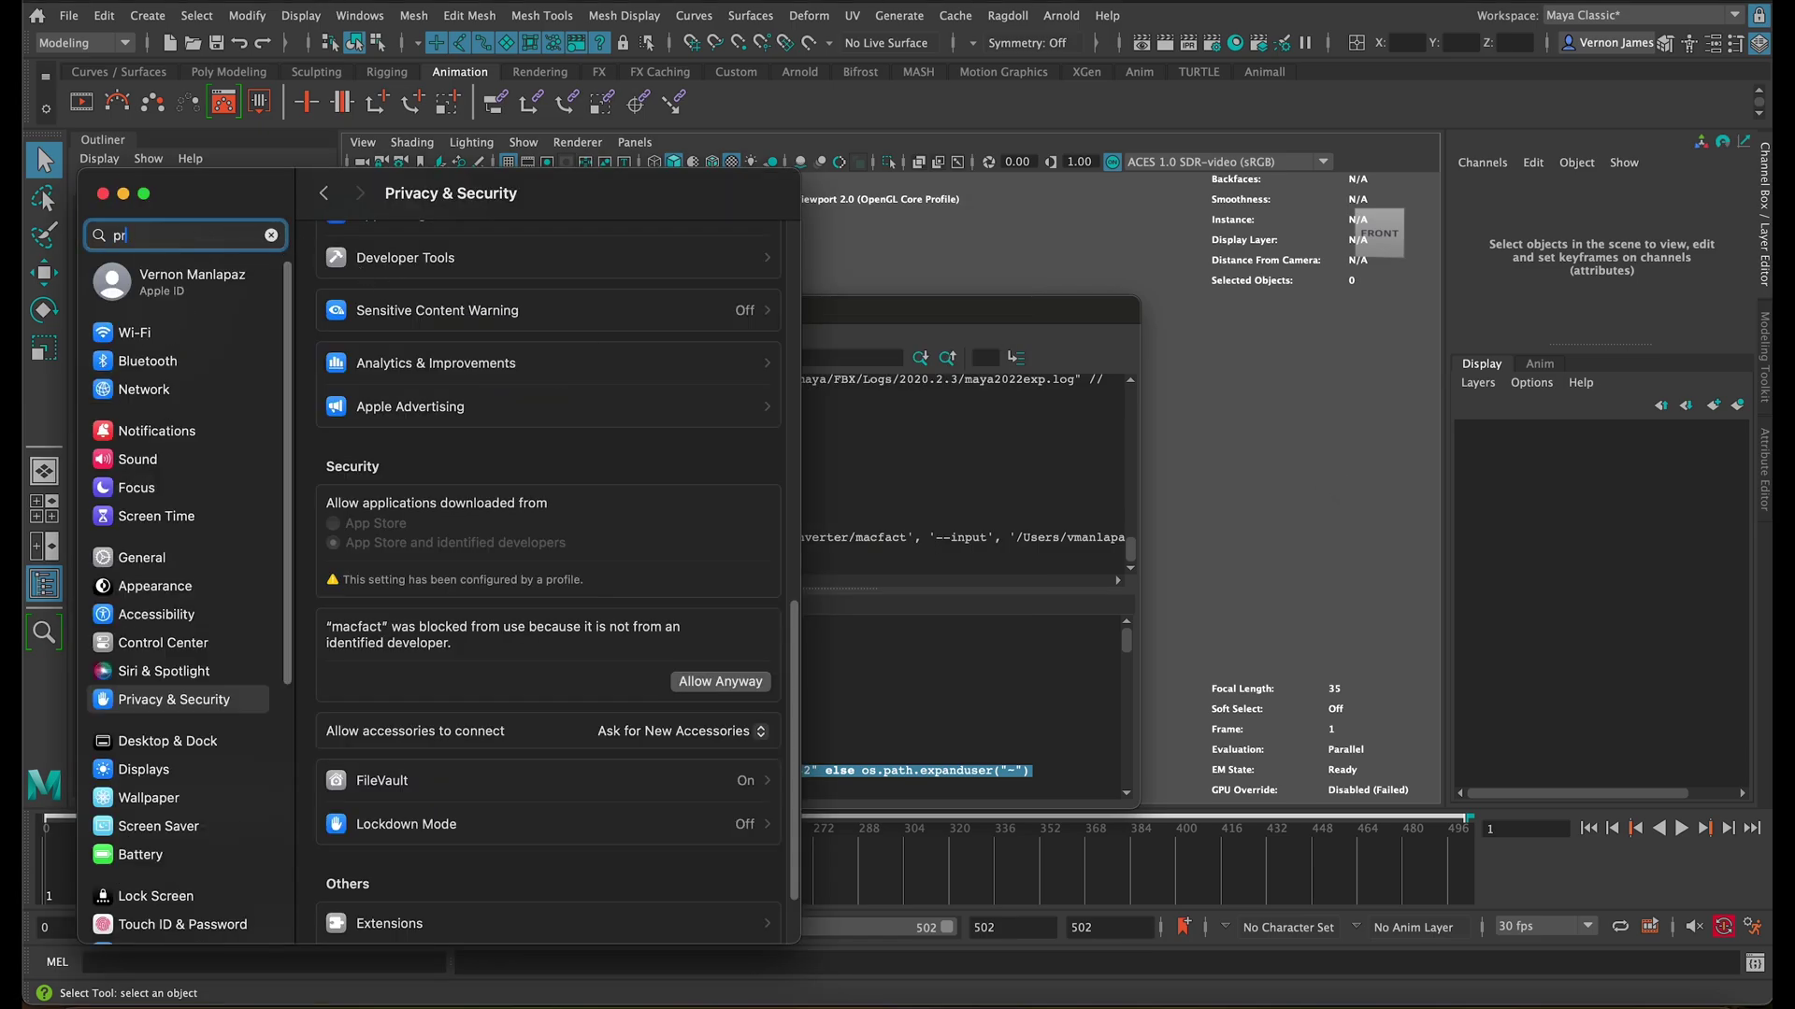
pyautogui.write('ivac')
pyautogui.click(222, 272)
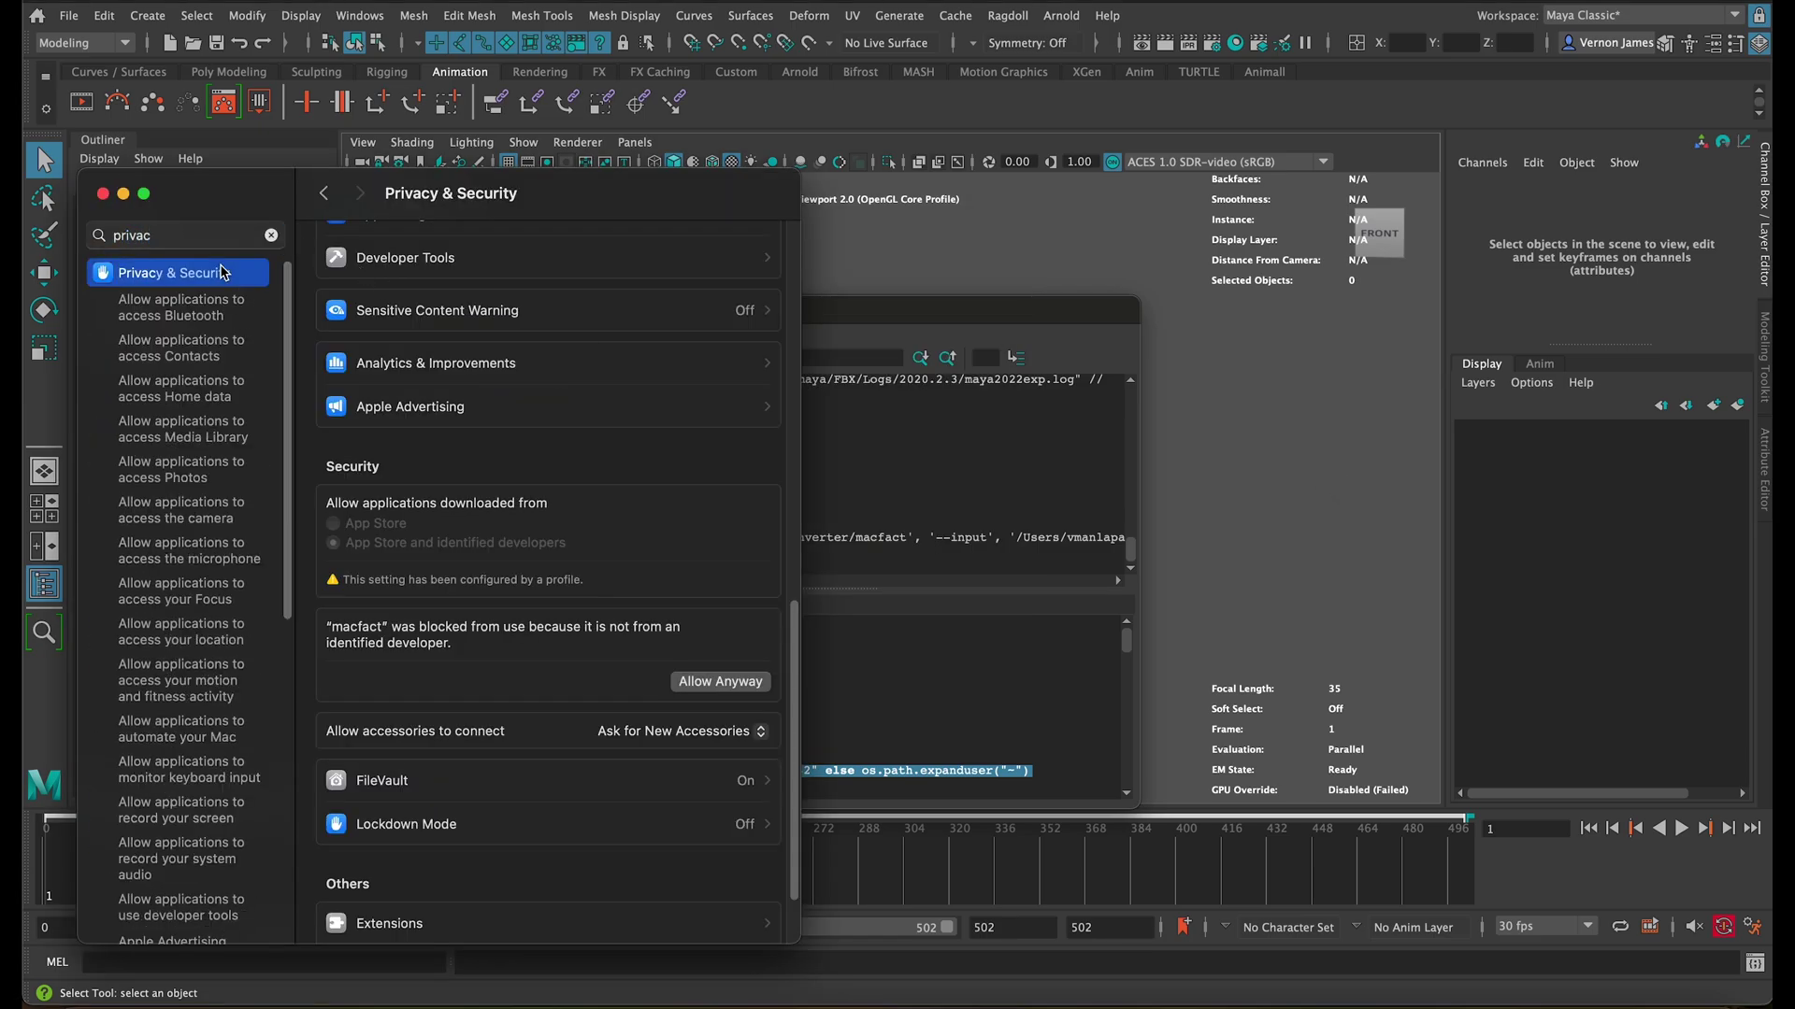
pyautogui.scroll(-2, 533, 696)
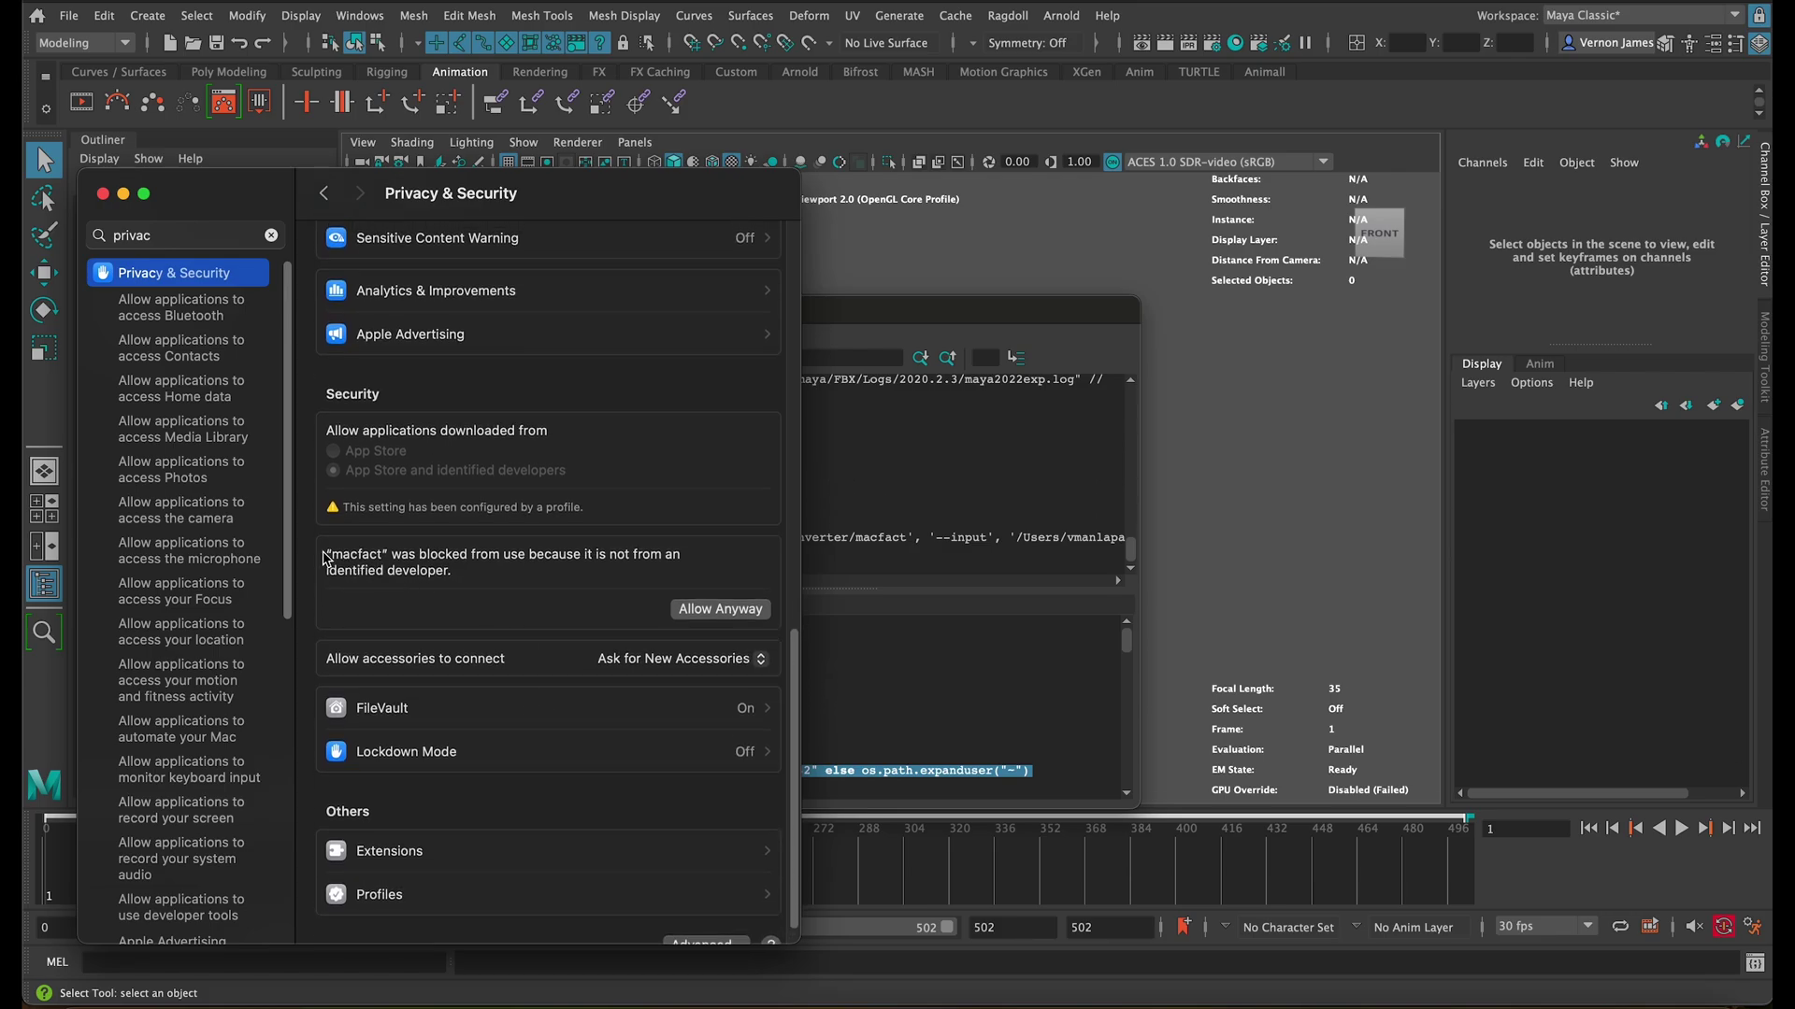
pyautogui.scroll(1, 427, 576)
pyautogui.scroll(3, 394, 645)
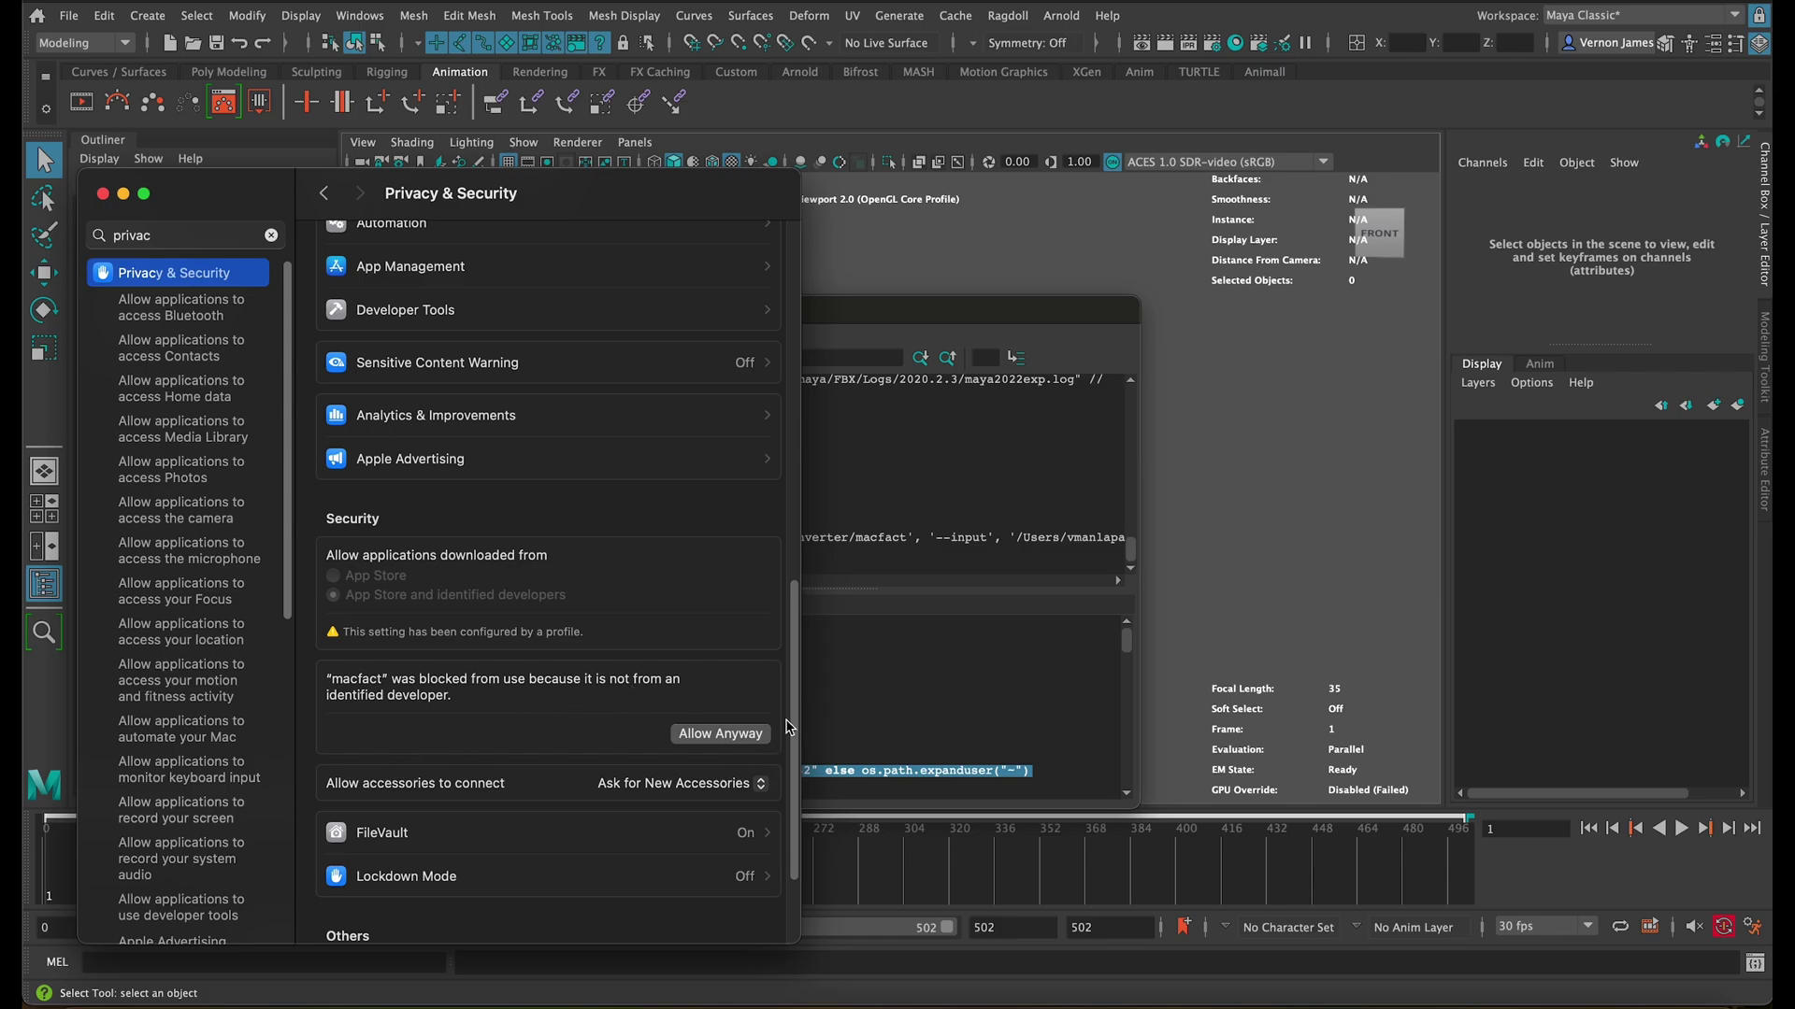
pyautogui.click(711, 738)
# Step: Back in Maya, open ALL_COMPILE_v01.mb, dismissing the save prompt, and check the avatar
pyautogui.click(1027, 602)
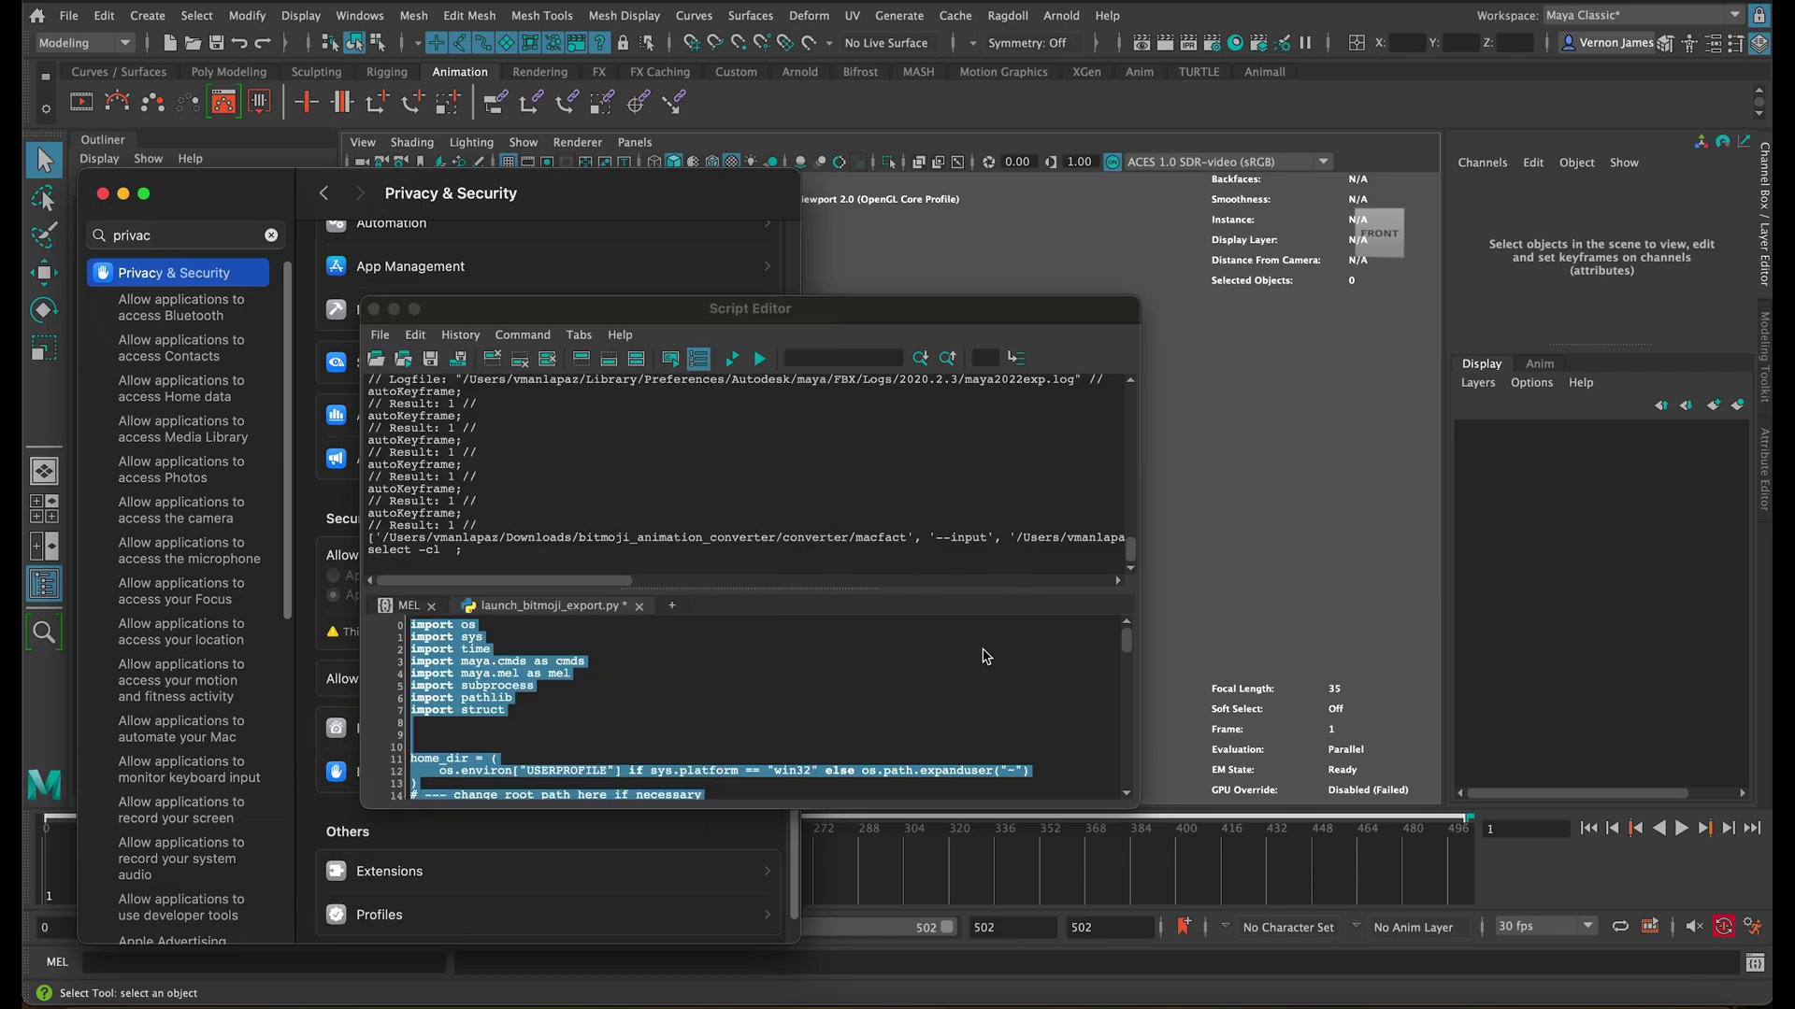
pyautogui.hotkey('ctrl', 'o')
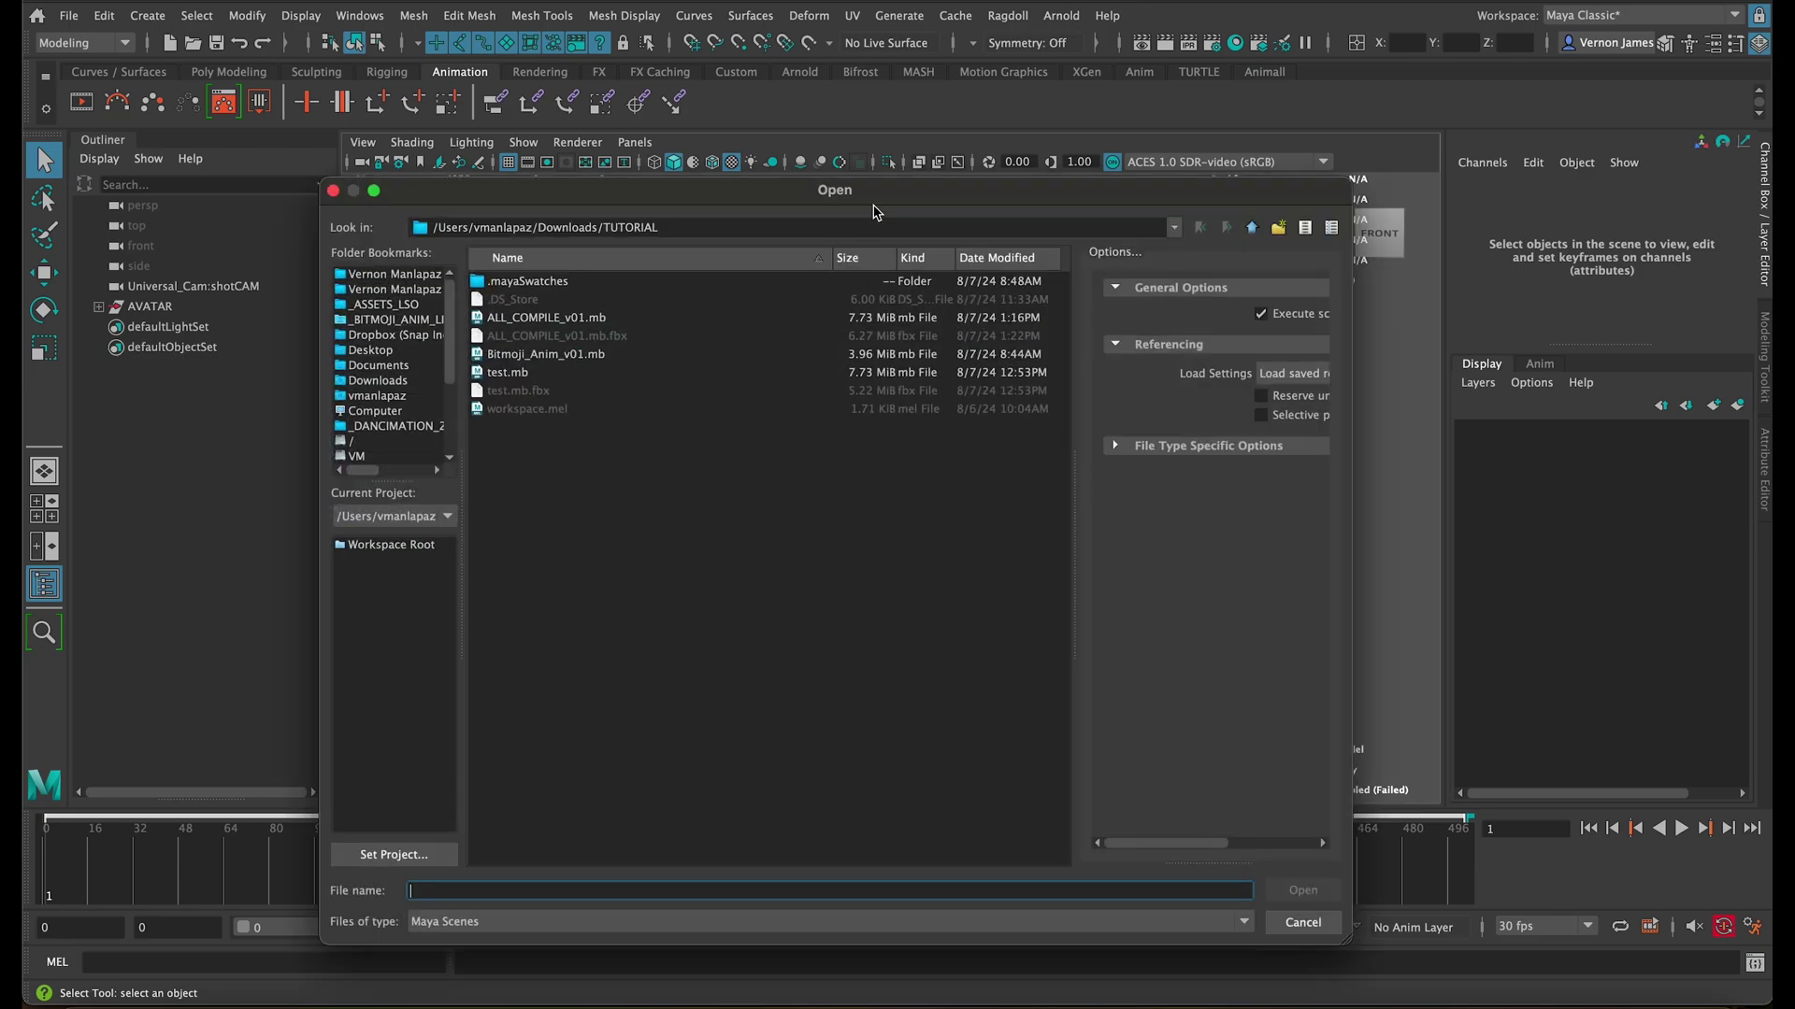
pyautogui.doubleClick(609, 319)
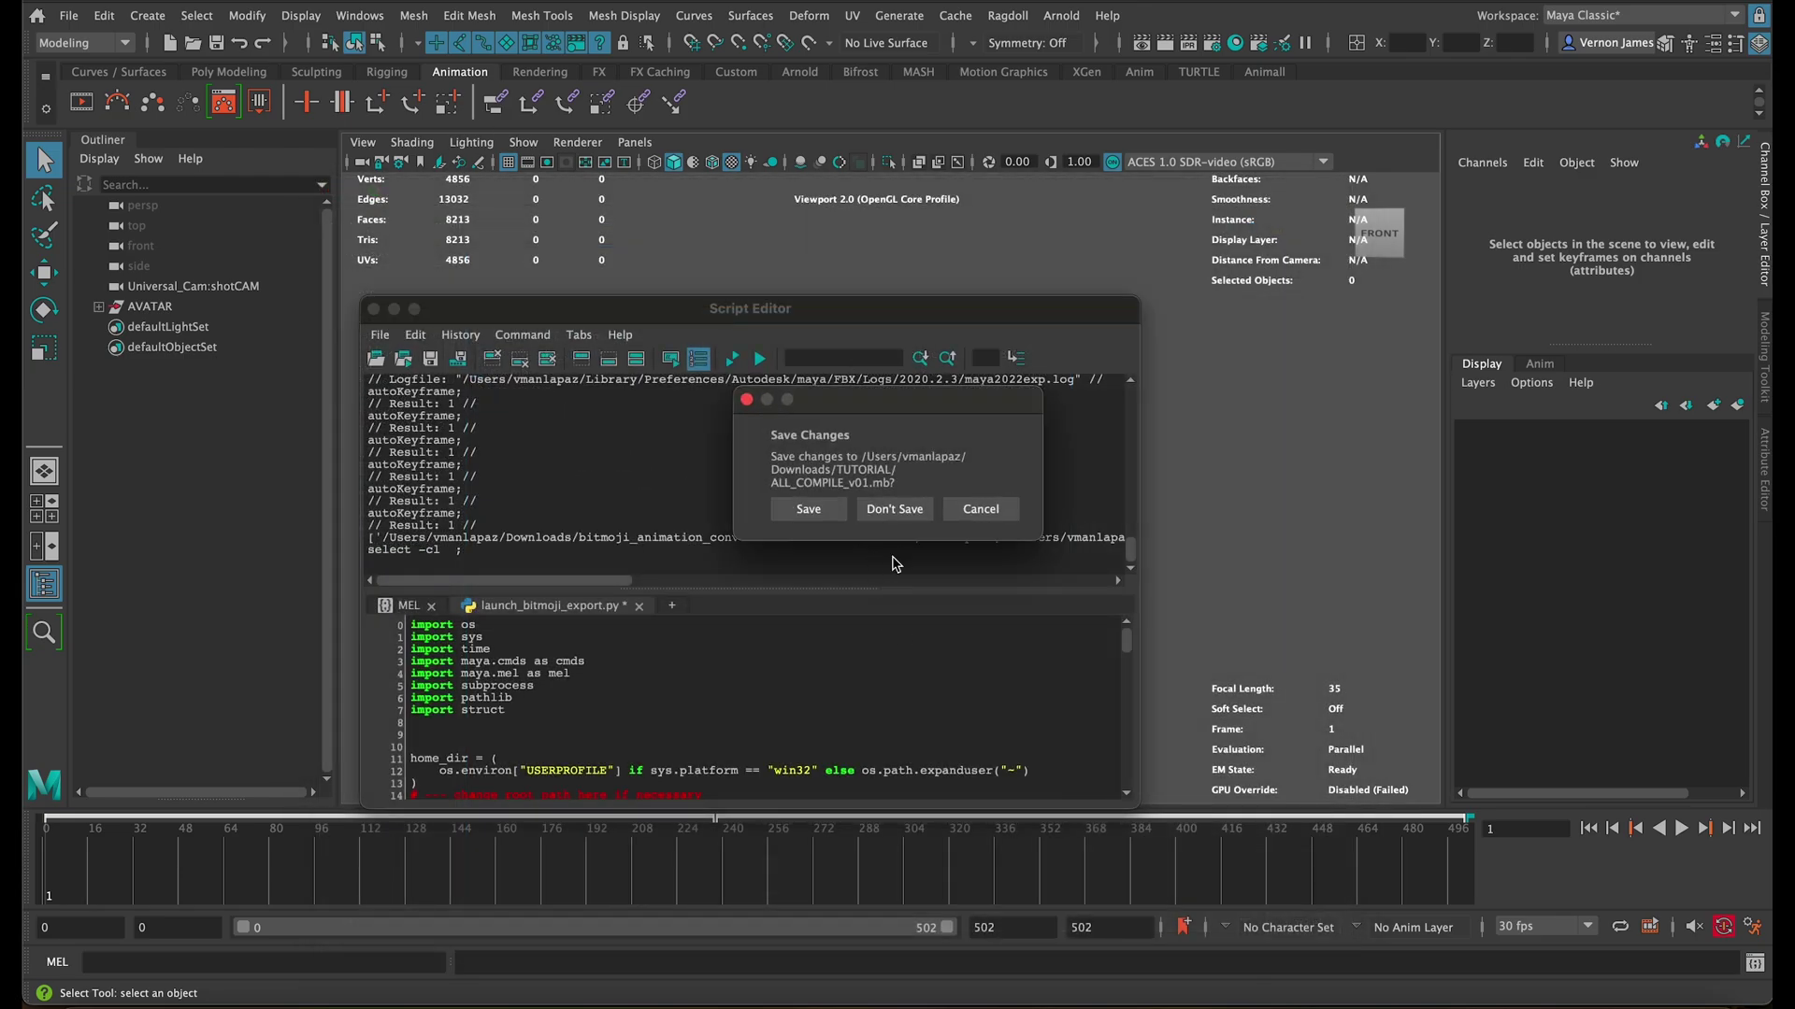
pyautogui.click(901, 509)
pyautogui.moveTo(941, 308); pyautogui.dragTo(918, 722)
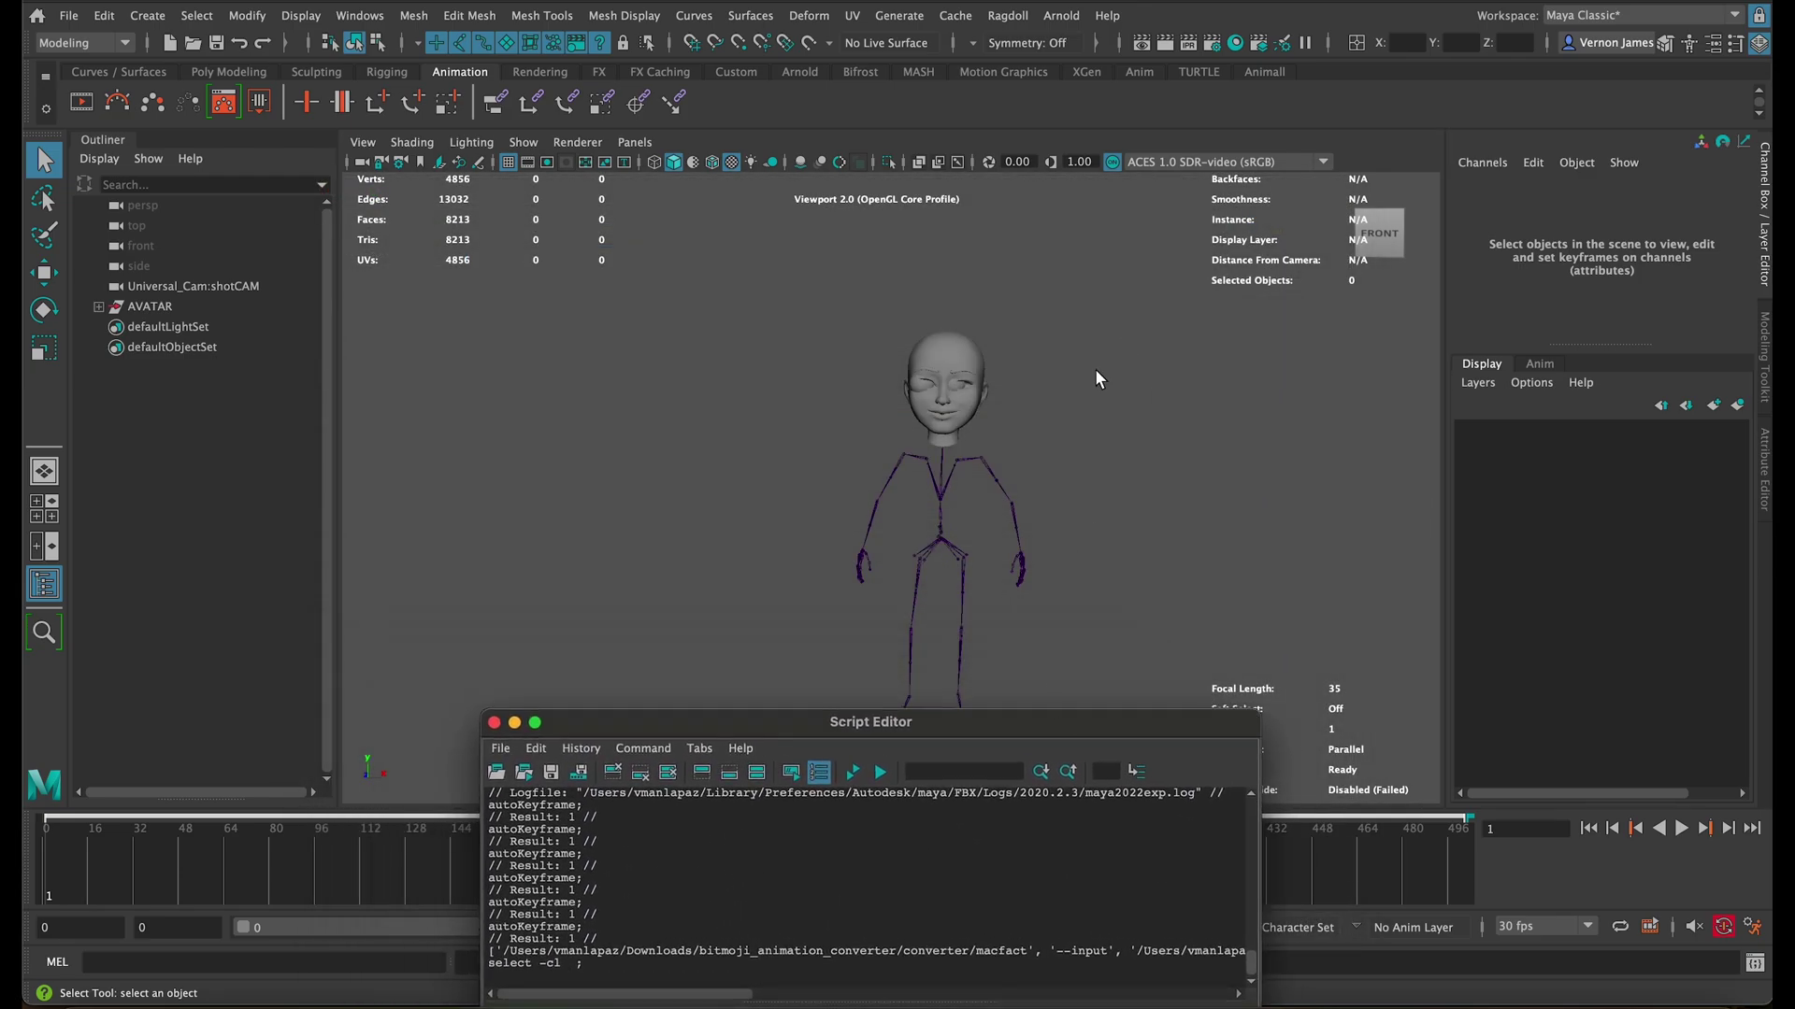
pyautogui.click(1012, 518)
pyautogui.moveTo(679, 515); pyautogui.dragTo(682, 517)
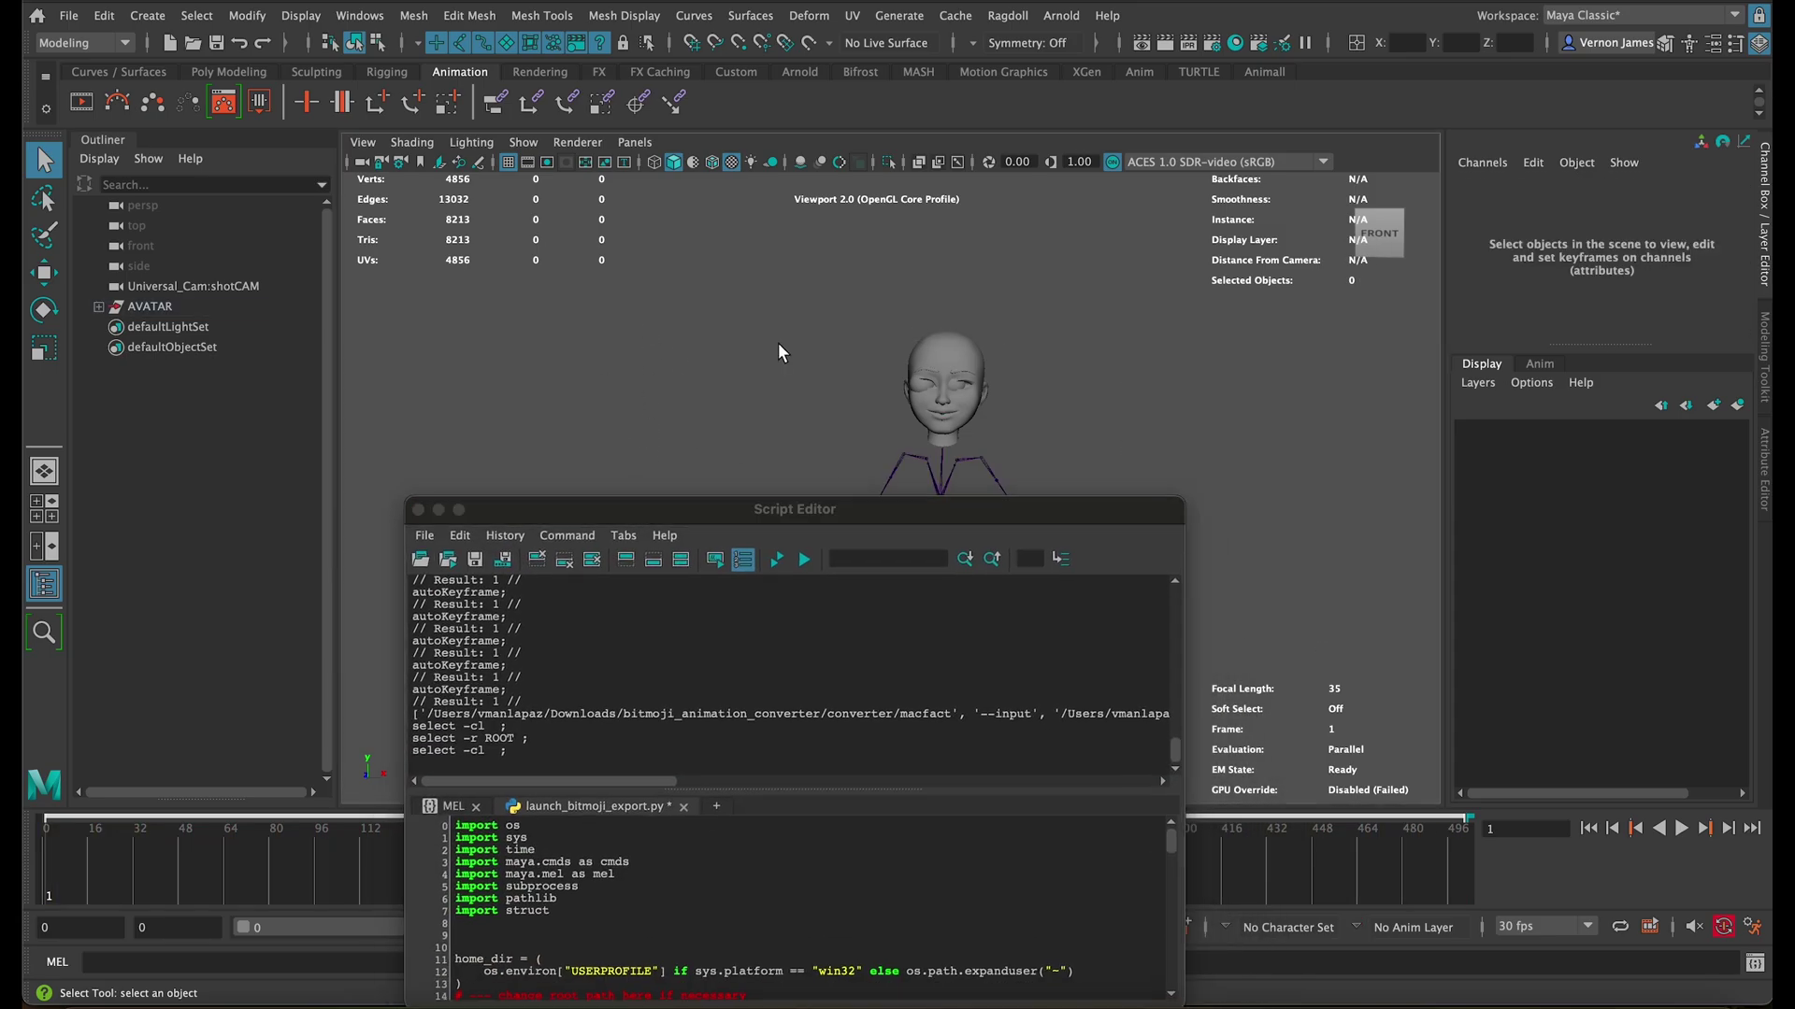
# Step: Reopen ALL_COMPILE_v01.mb past the save prompt and select all the export script code
pyautogui.hotkey('ctrl', 'o')
pyautogui.doubleClick(545, 317)
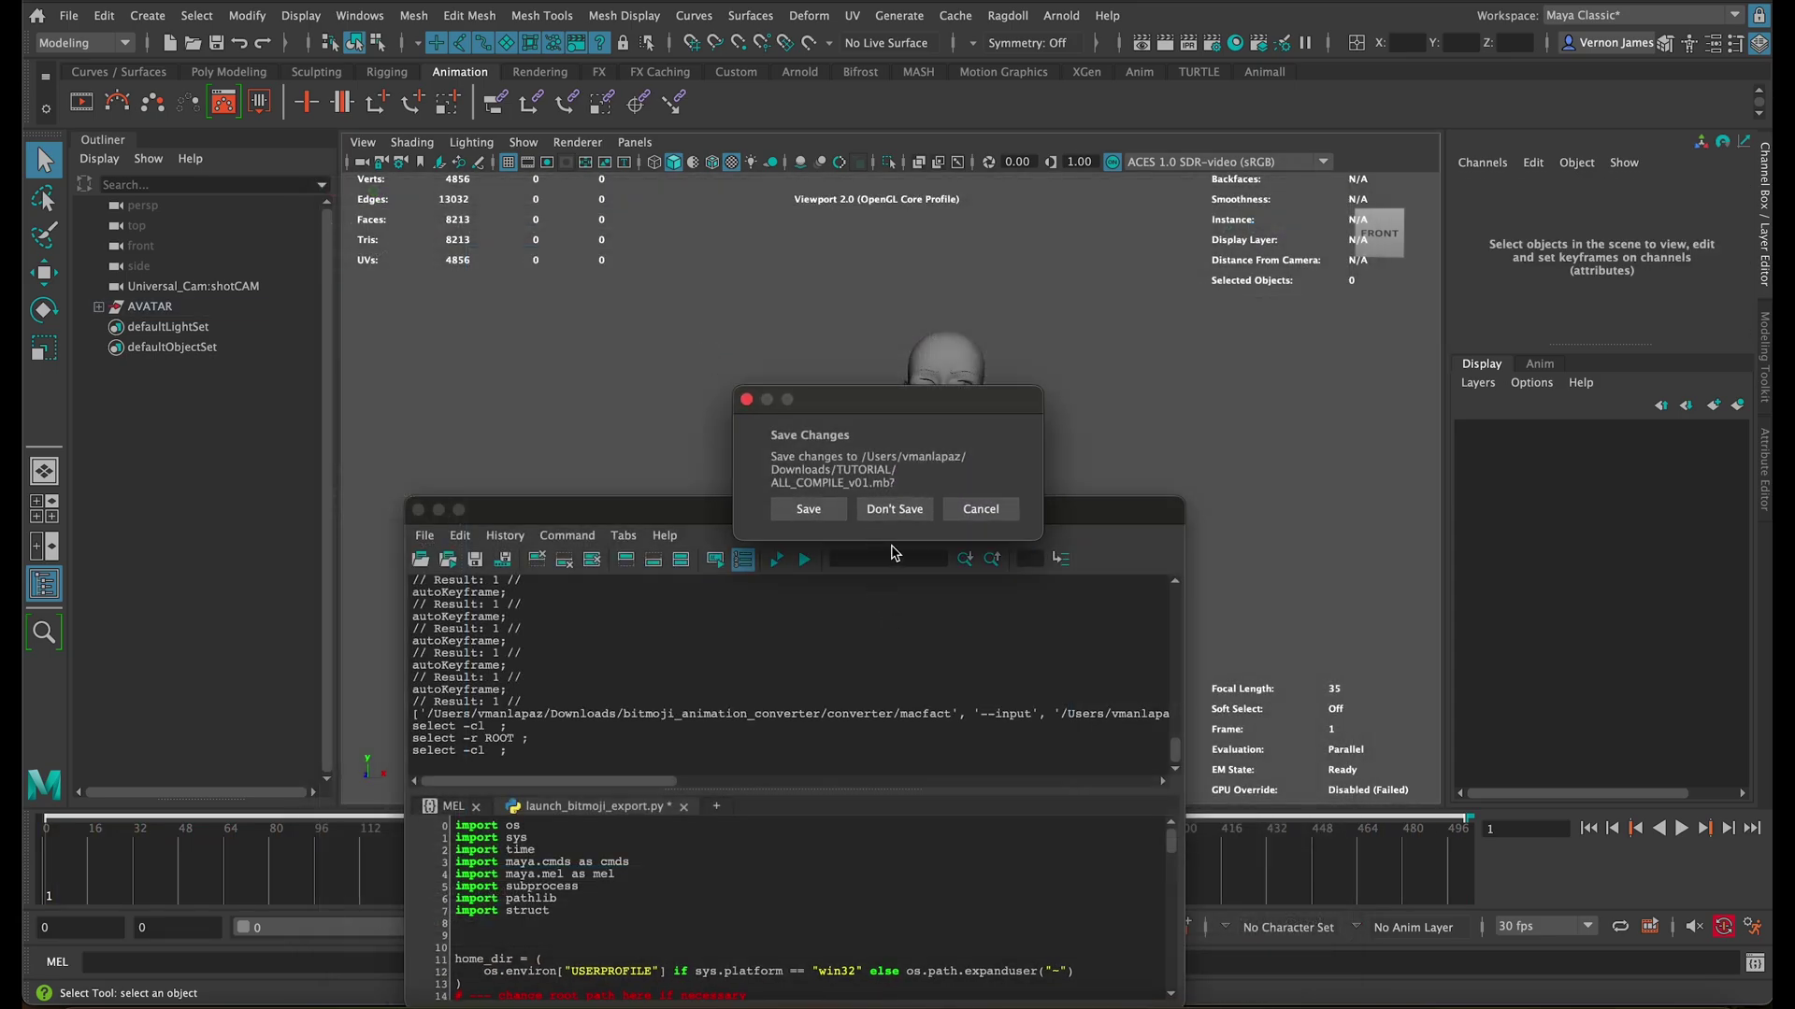
pyautogui.click(898, 510)
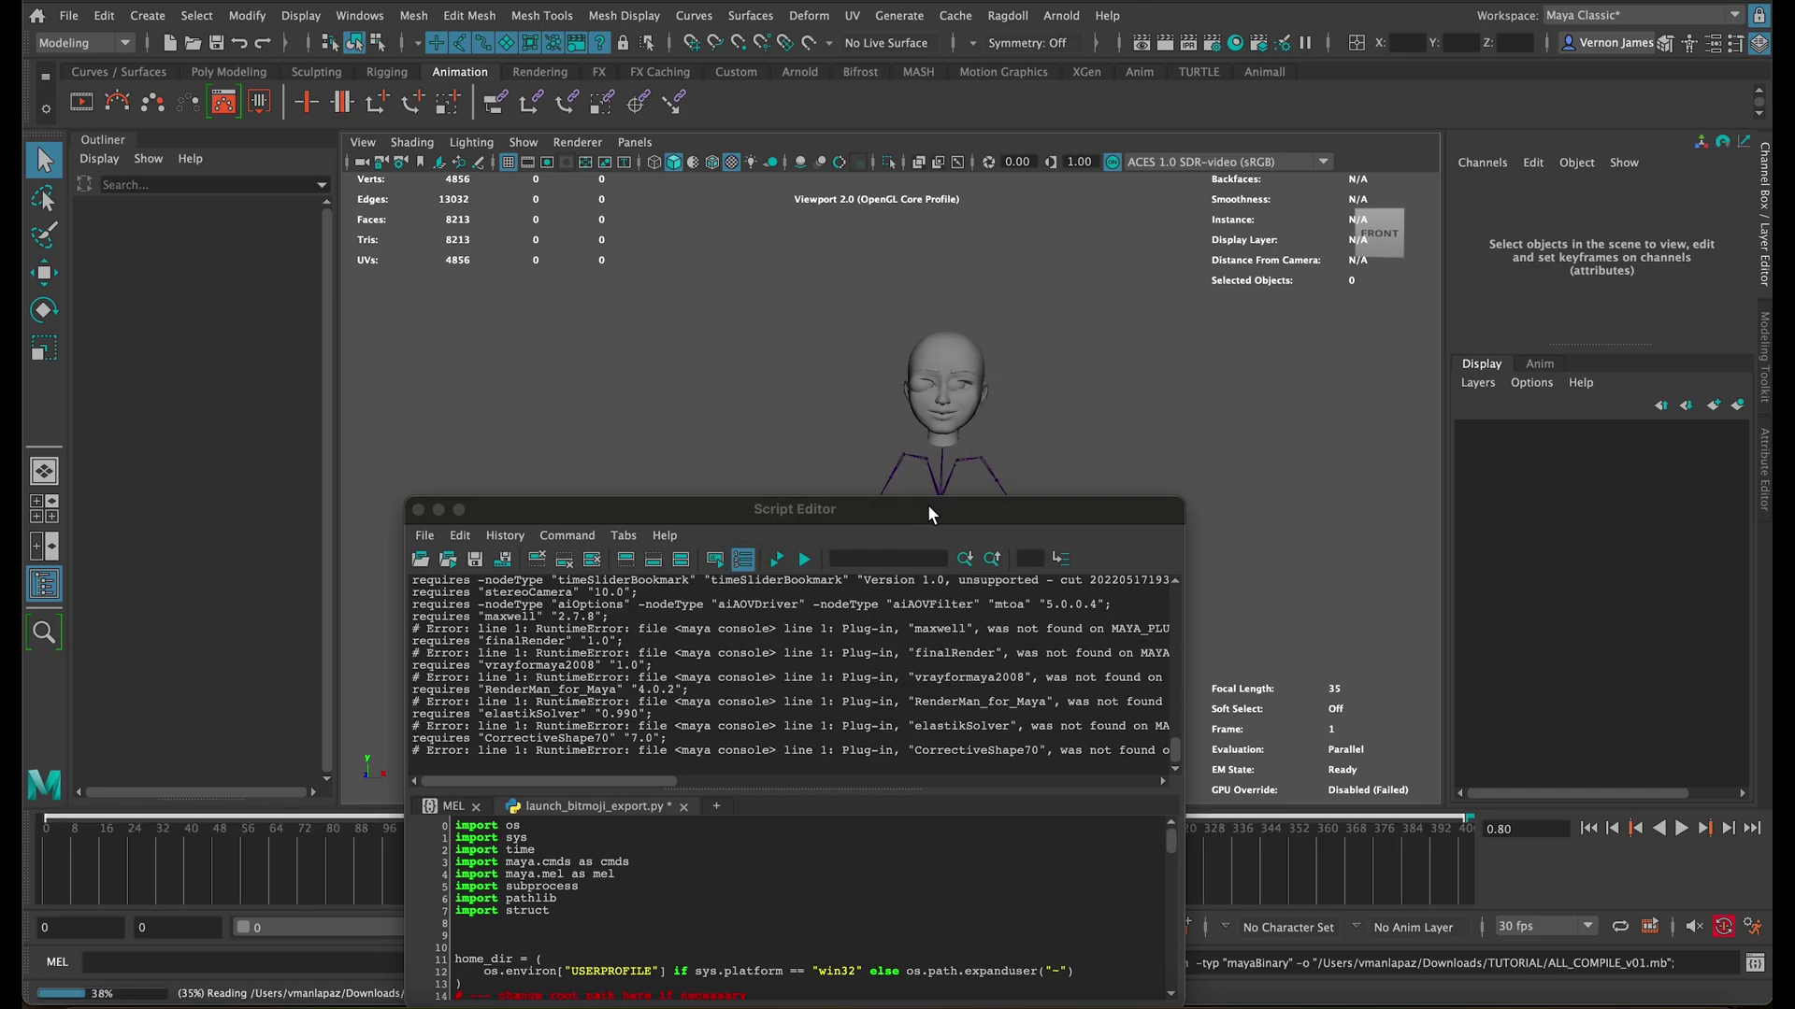
pyautogui.moveTo(931, 509); pyautogui.dragTo(847, 233)
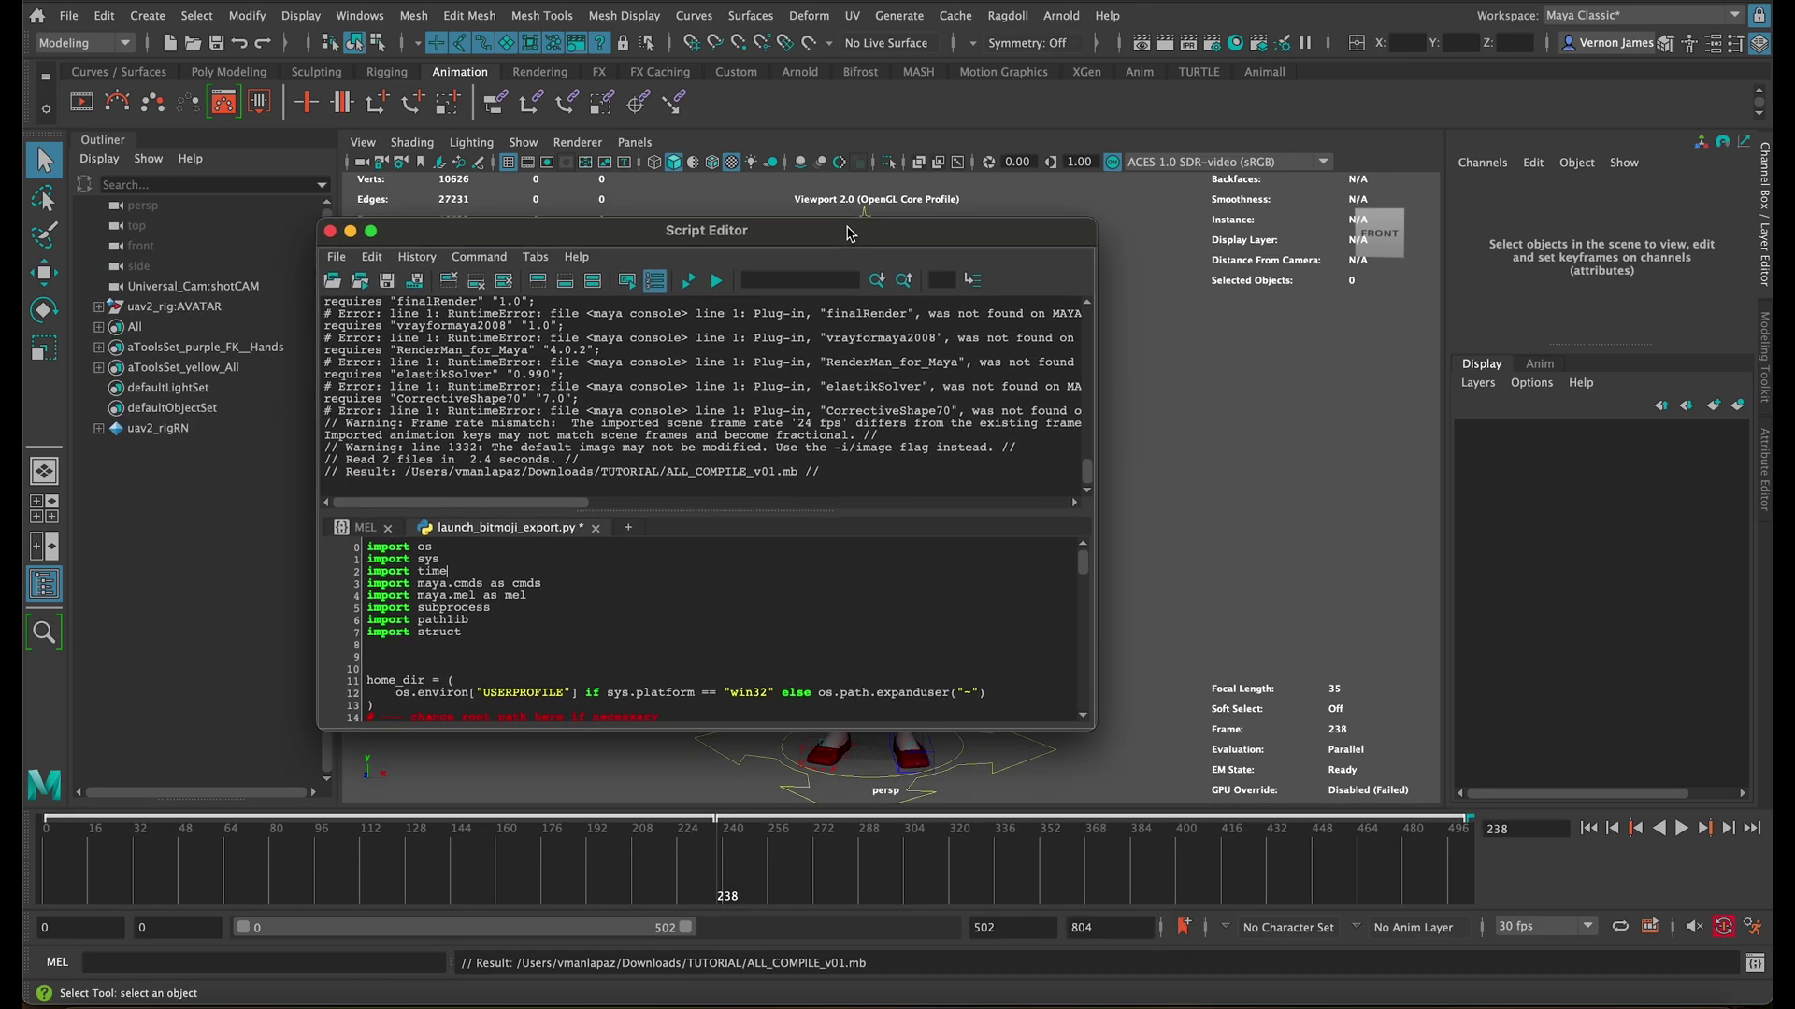
pyautogui.hotkey('ctrl', 'a')
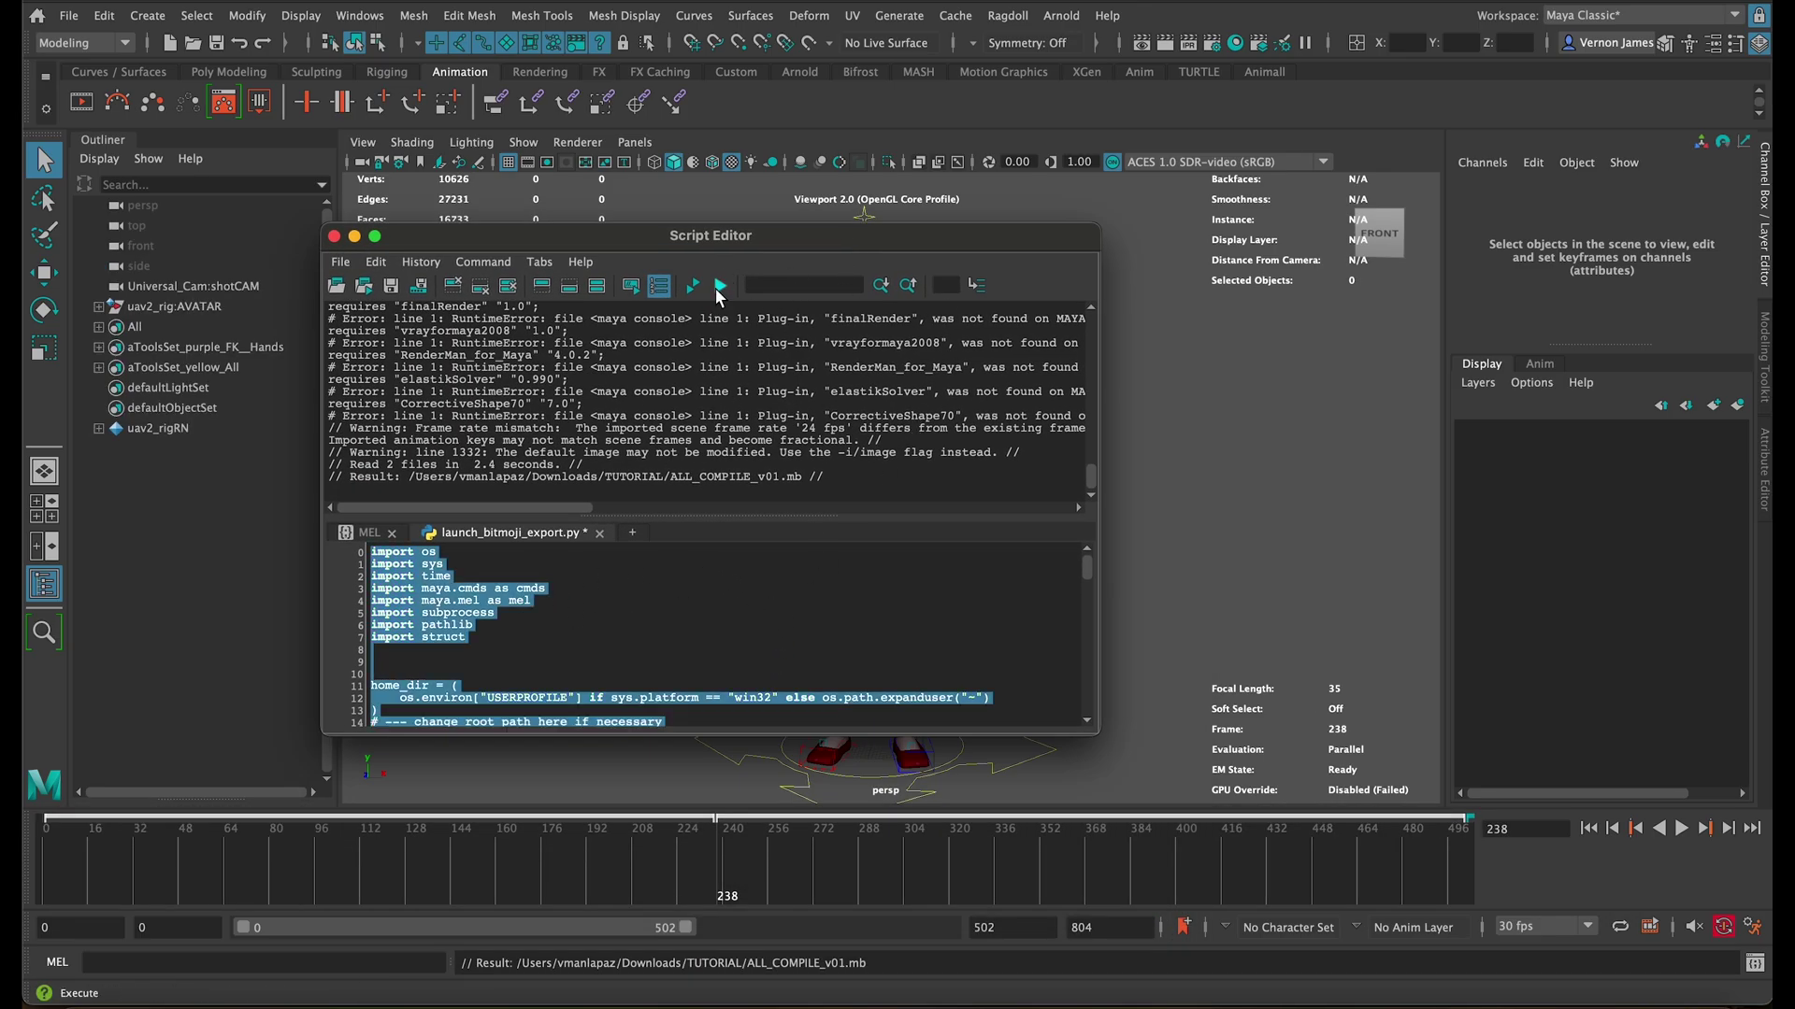
# Step: Execute the export script again to rebake the avatar, then allow macfact past the macOS warning
pyautogui.click(721, 289)
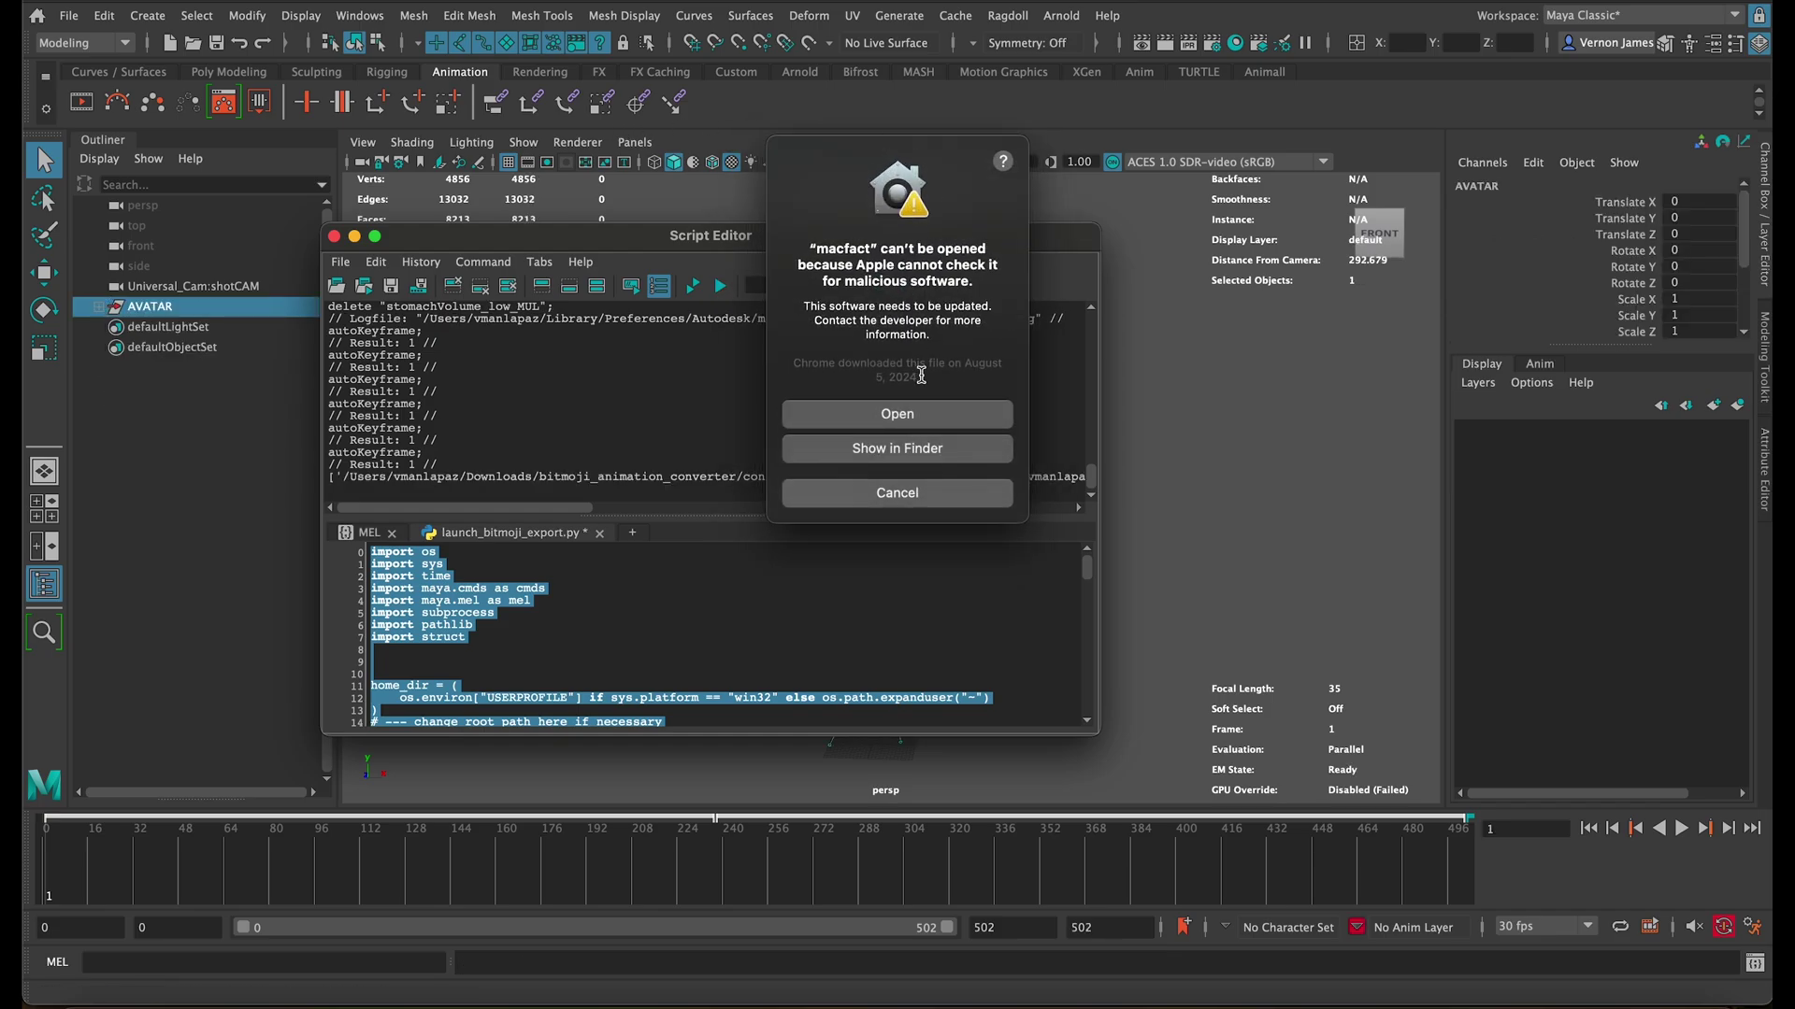
pyautogui.click(923, 415)
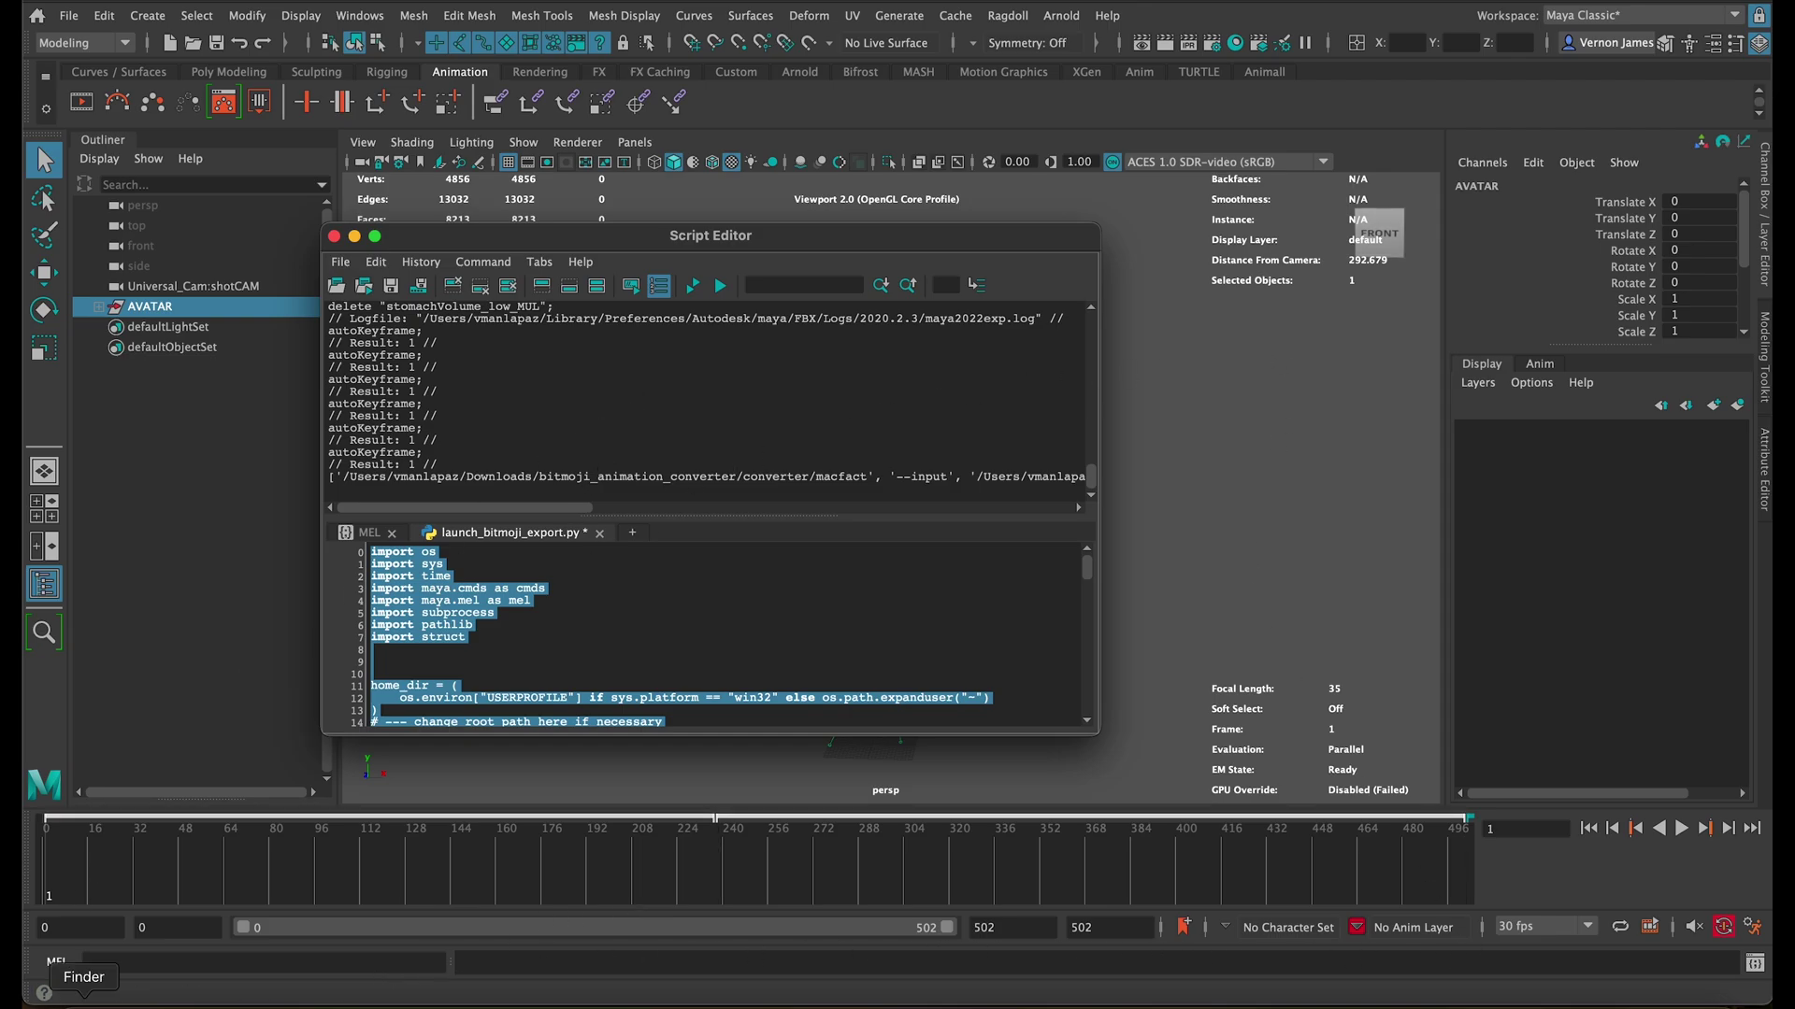
# Step: Confirm ALL_COMPILE_v01.mb.glb is in Downloads > TUTORIAL, then preview window_installer.py
pyautogui.click(85, 1000)
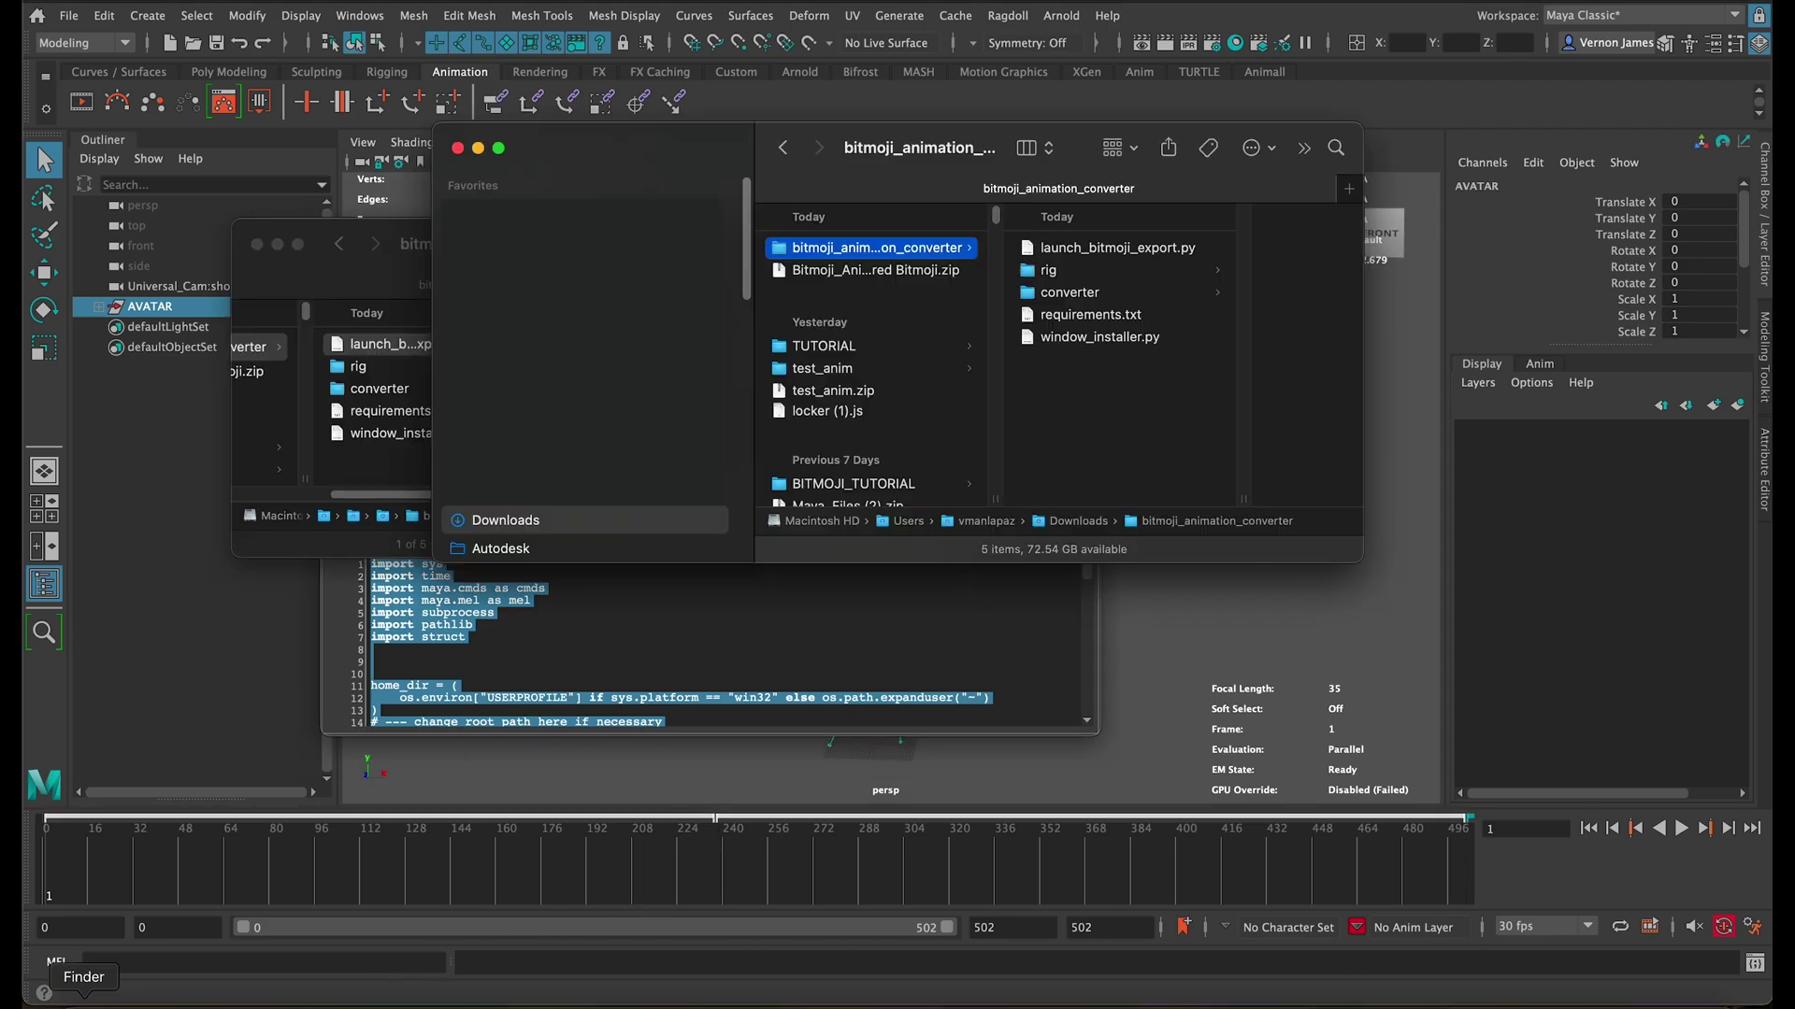
pyautogui.click(880, 344)
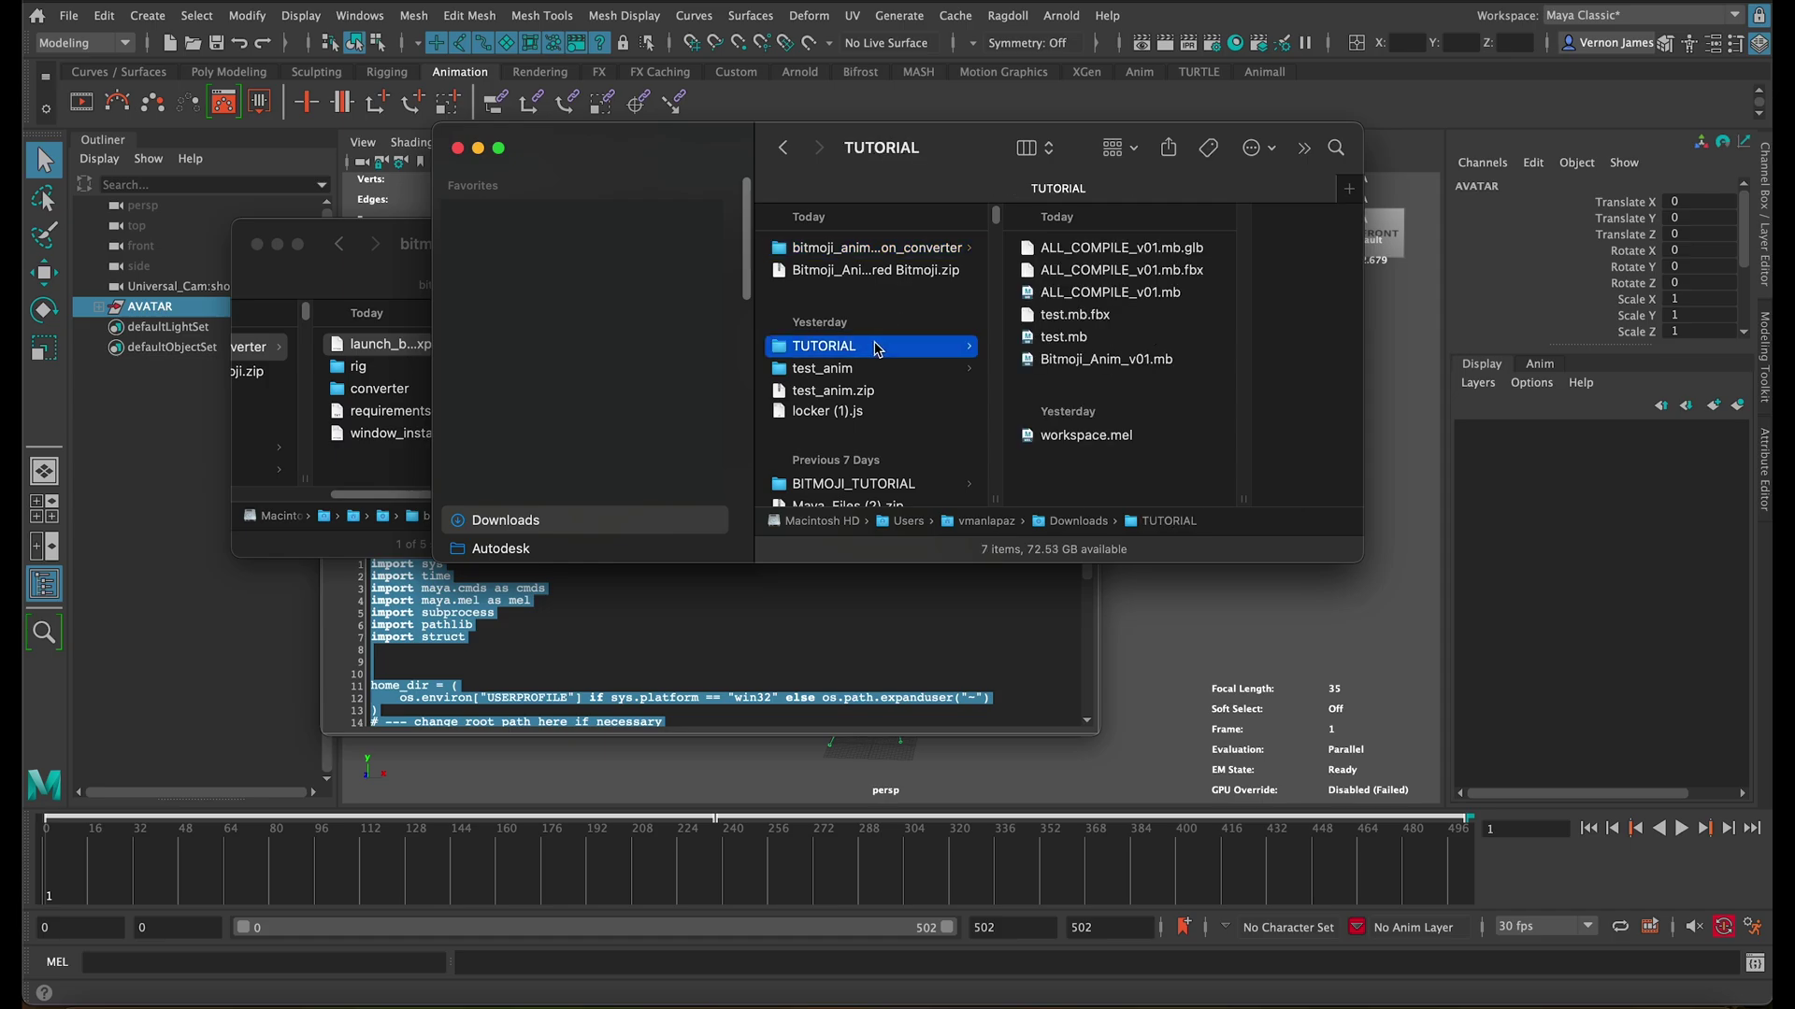
pyautogui.click(1136, 249)
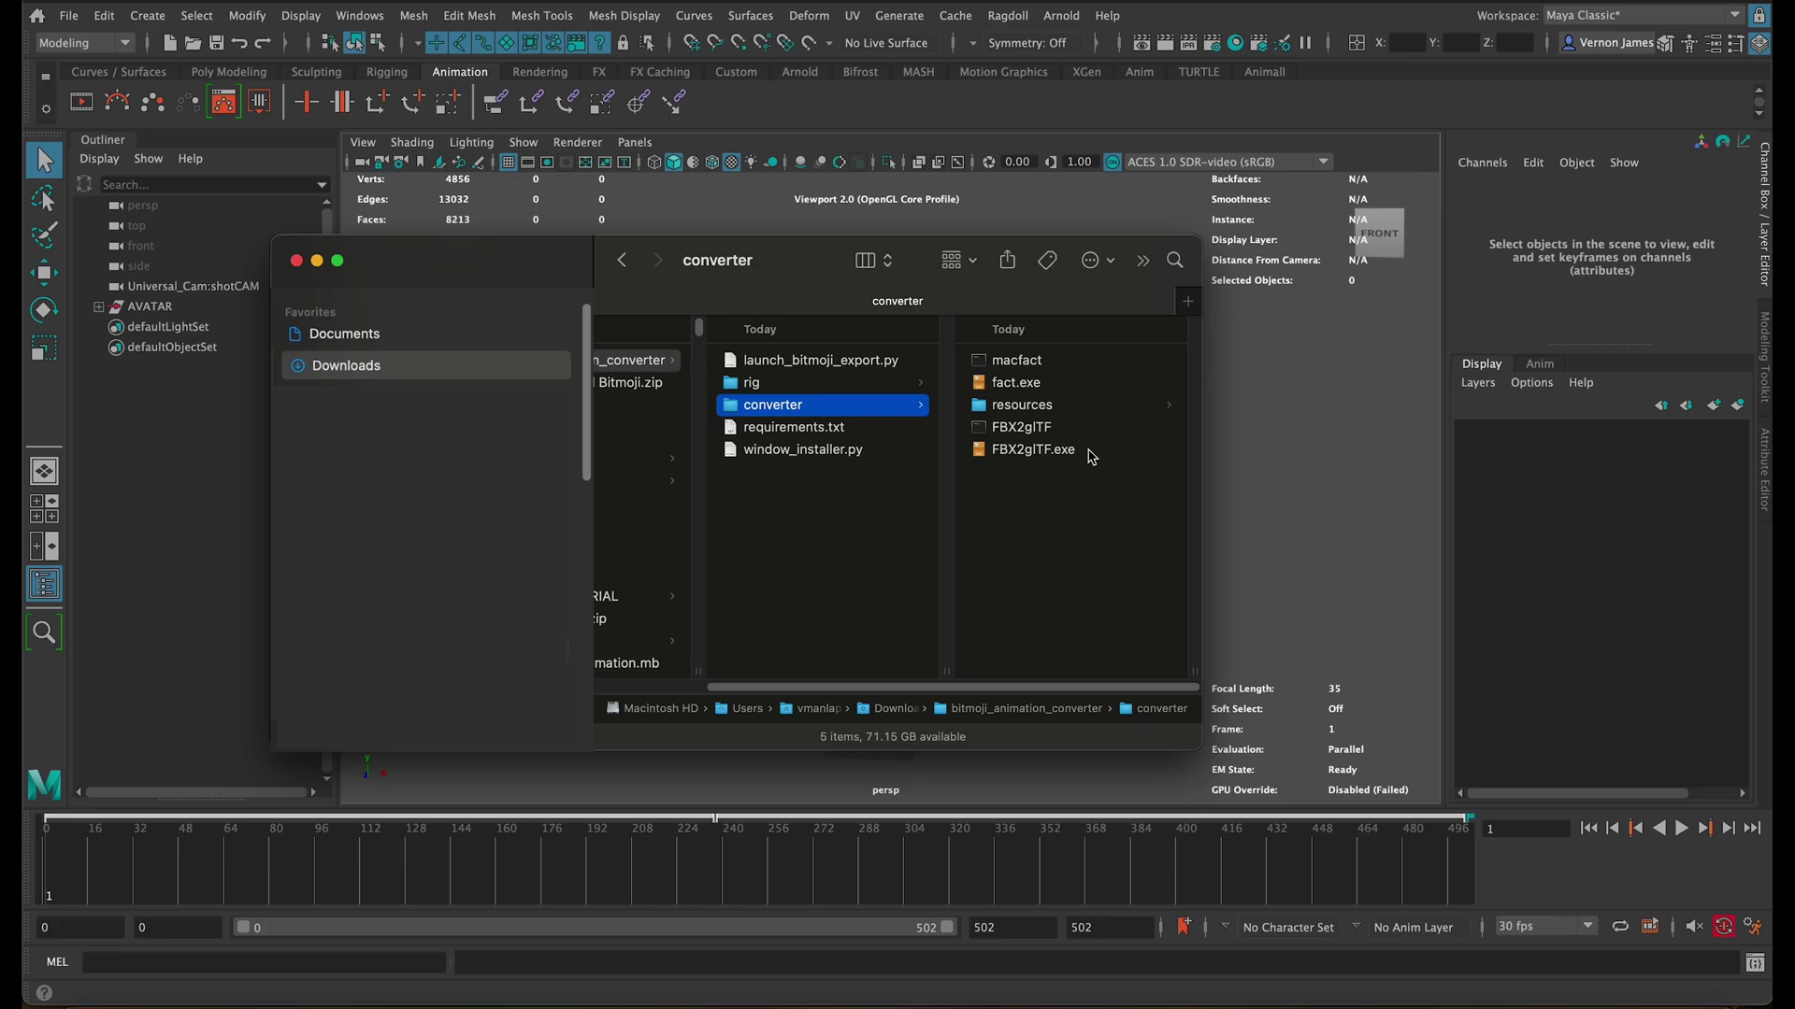
pyautogui.click(834, 455)
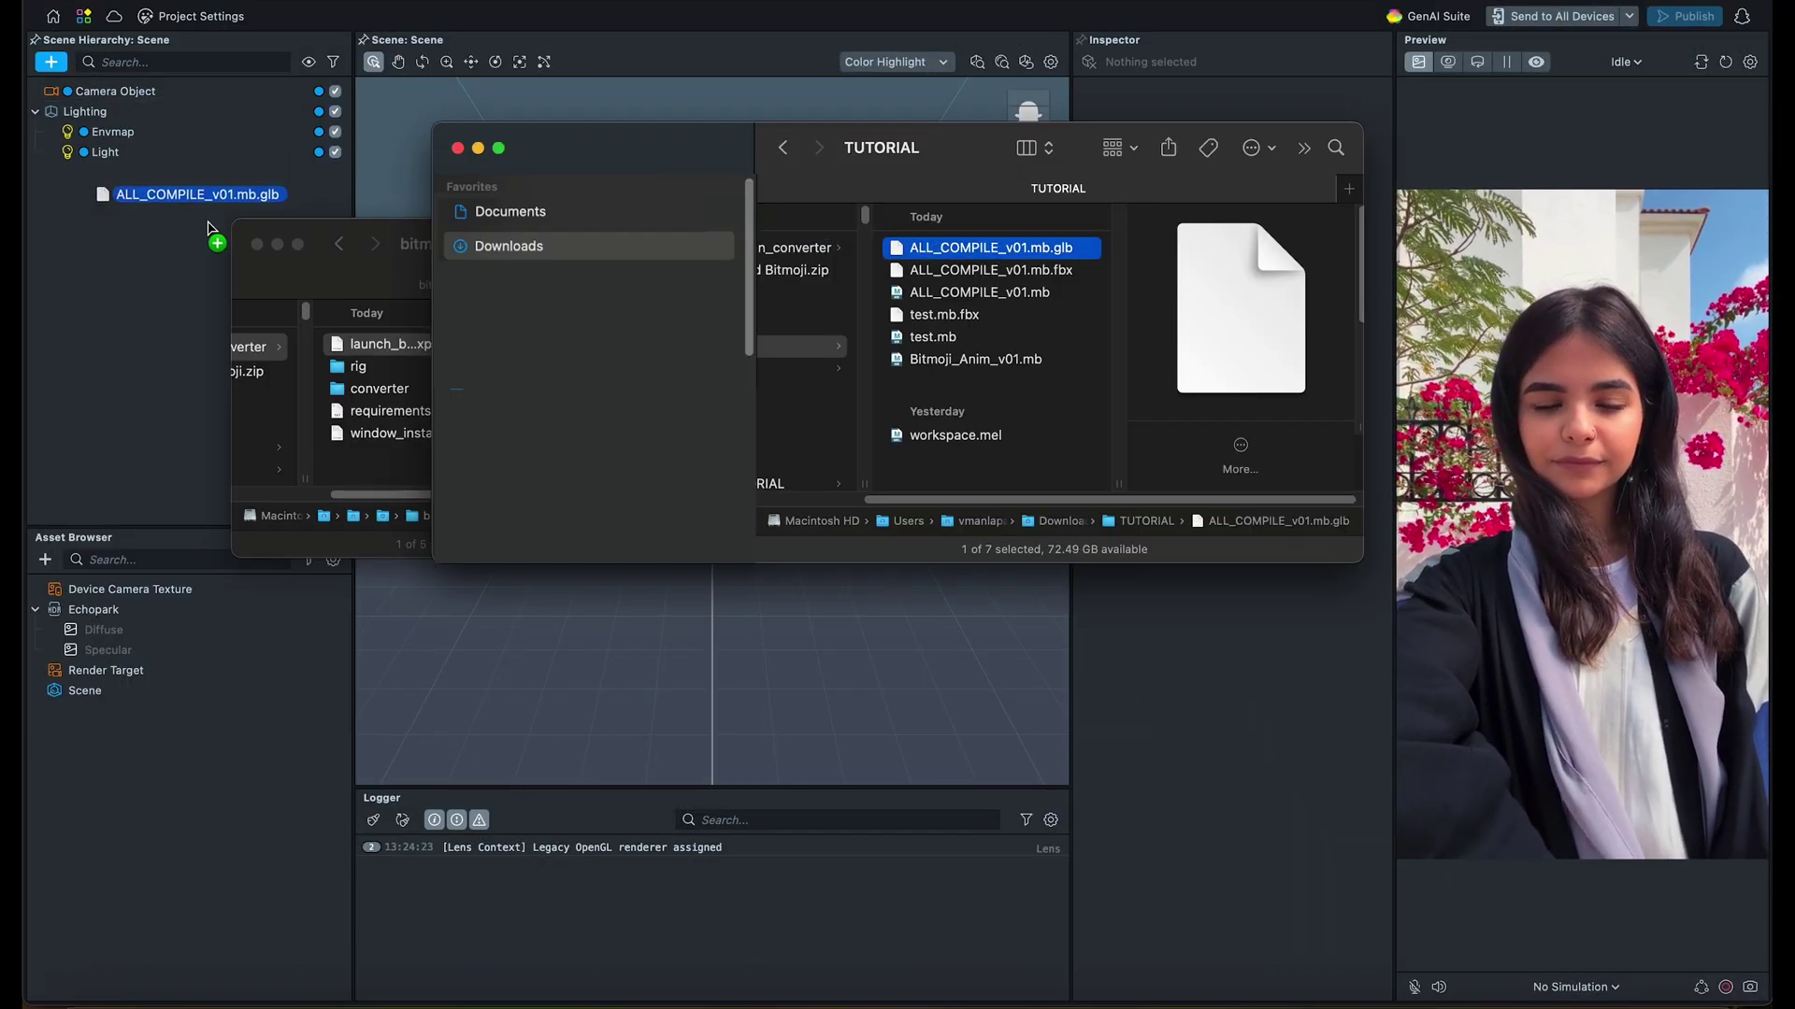
# Step: Import ALL_COMPILE_v01.mb.glb into the Scene Hierarchy and select the imported object
pyautogui.moveTo(993, 256); pyautogui.dragTo(172, 289)
pyautogui.click(1045, 597)
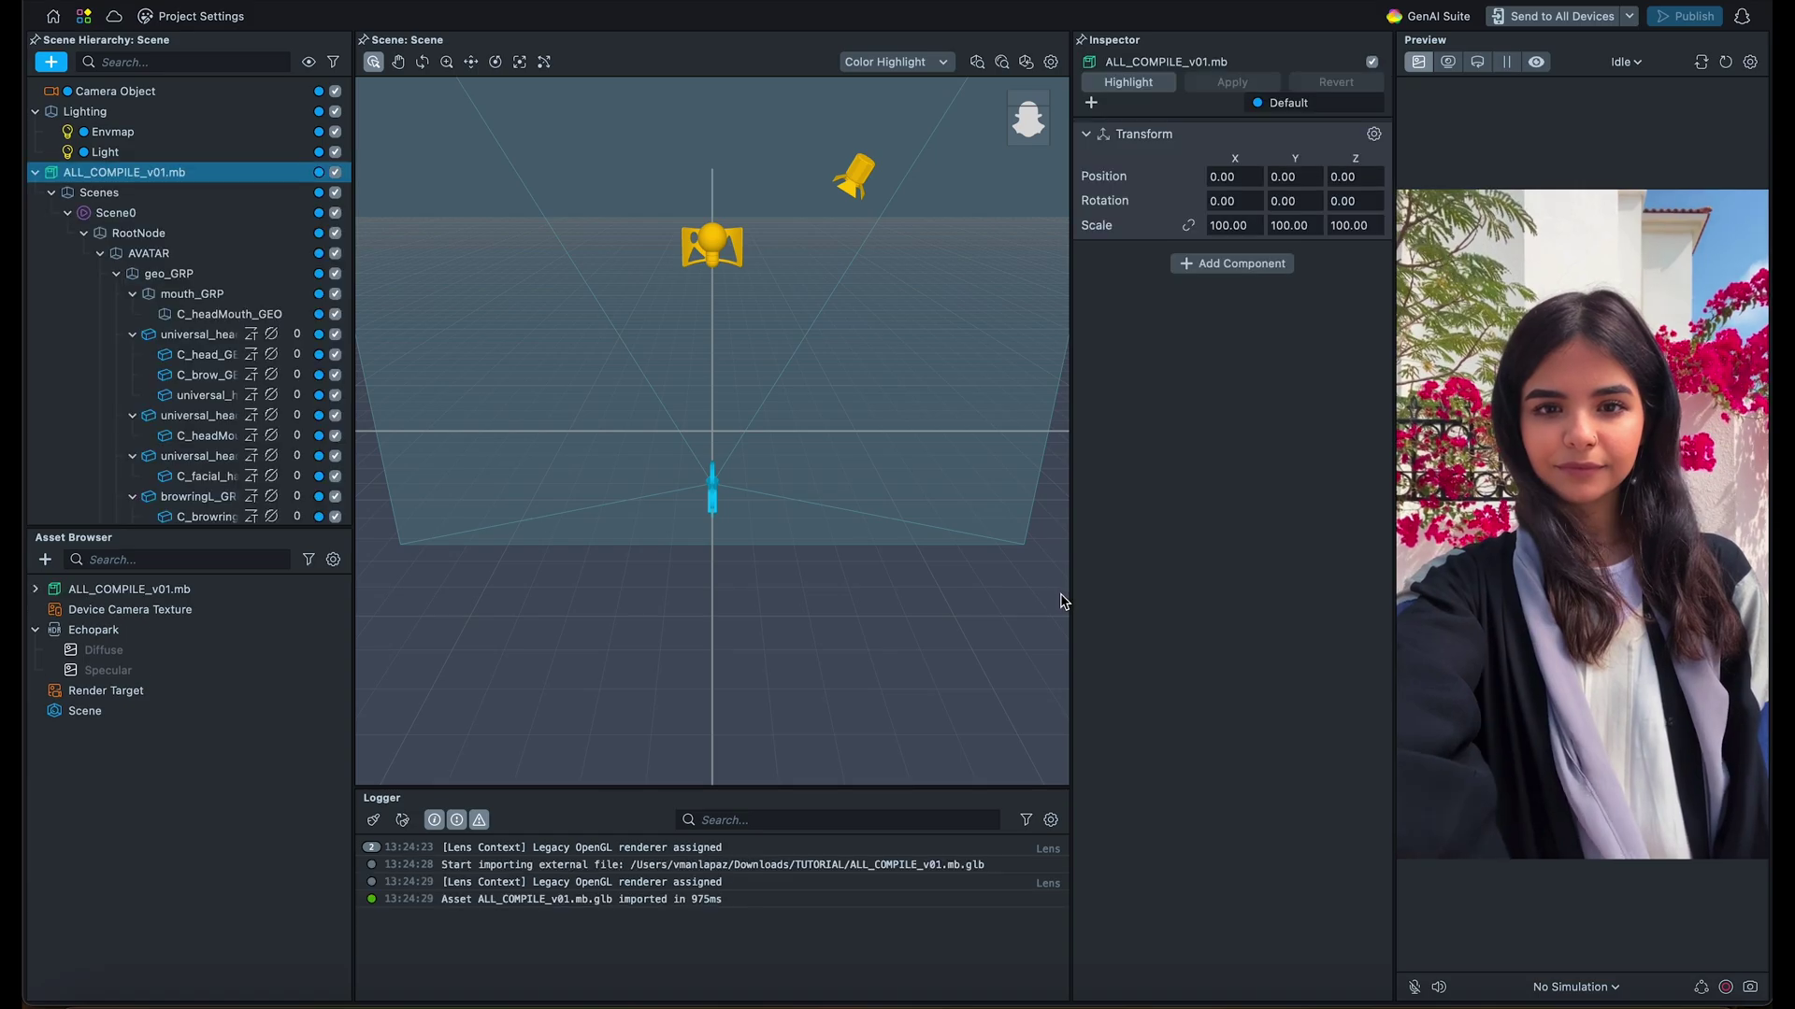
pyautogui.click(200, 112)
pyautogui.click(179, 171)
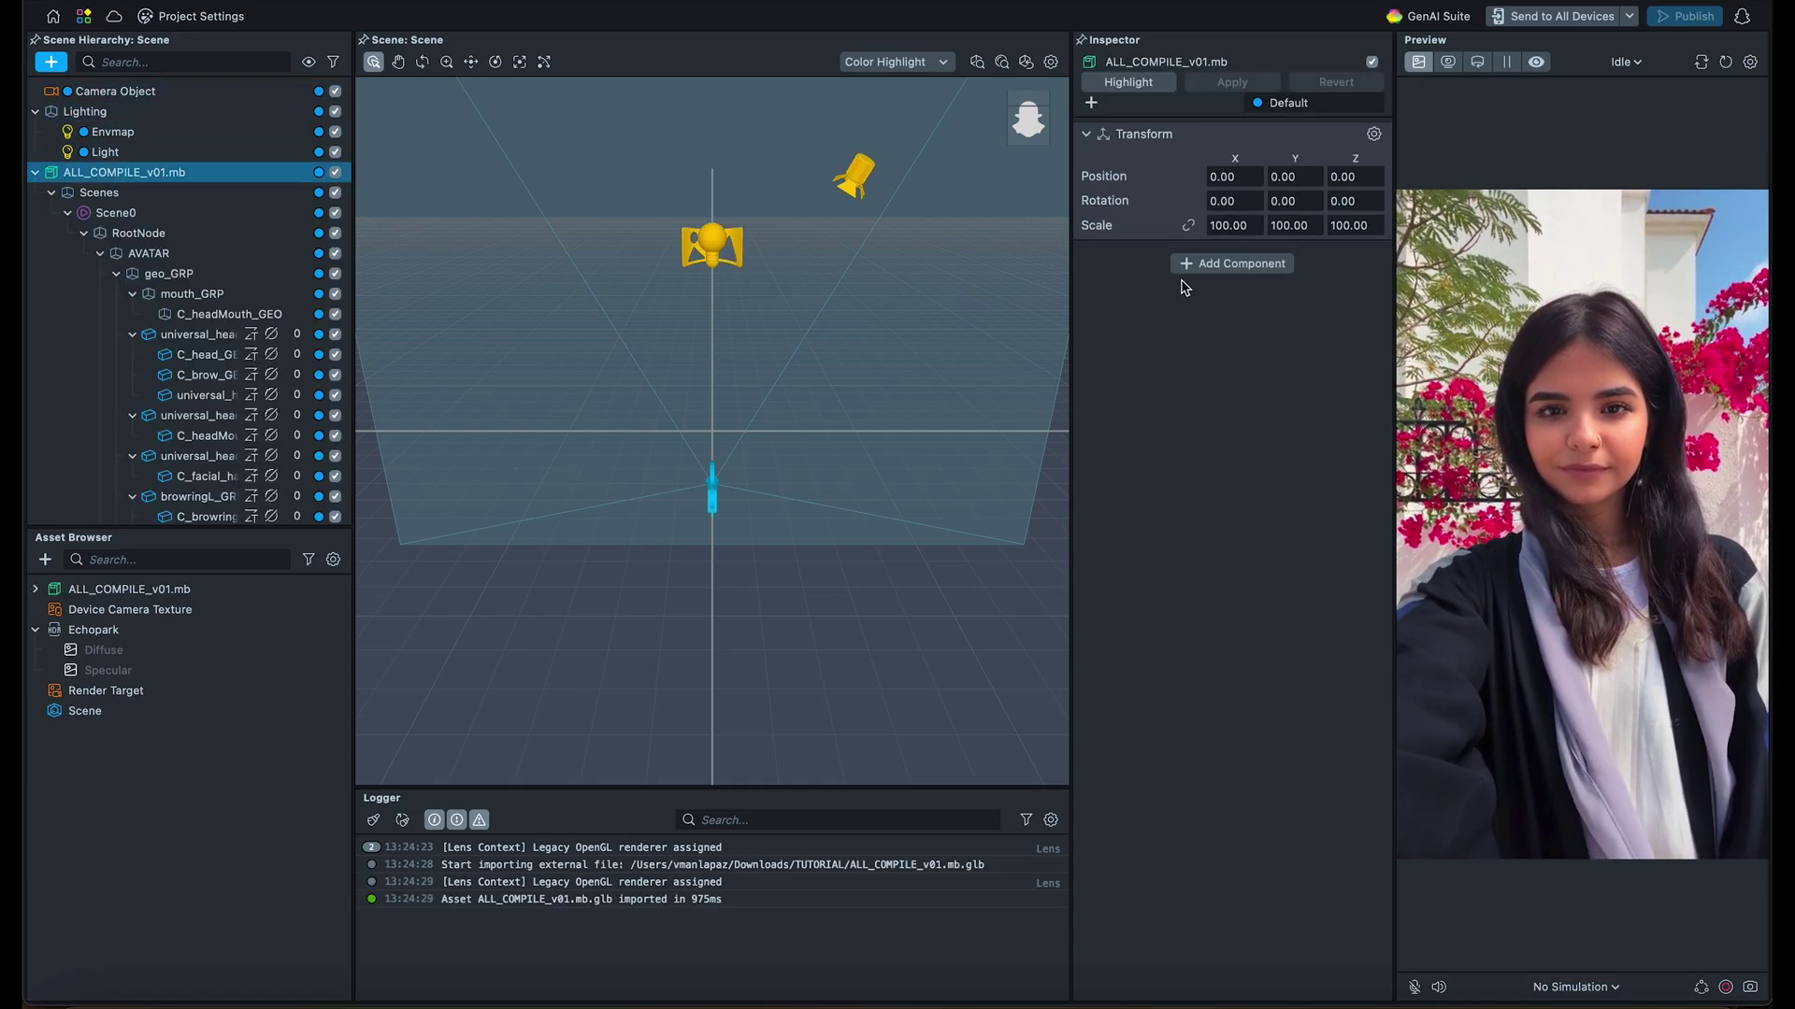
# Step: Add an Animated-mode Bitmoji 3D component using the model's Scene0 as Animation Player
pyautogui.click(1231, 264)
pyautogui.write('bit')
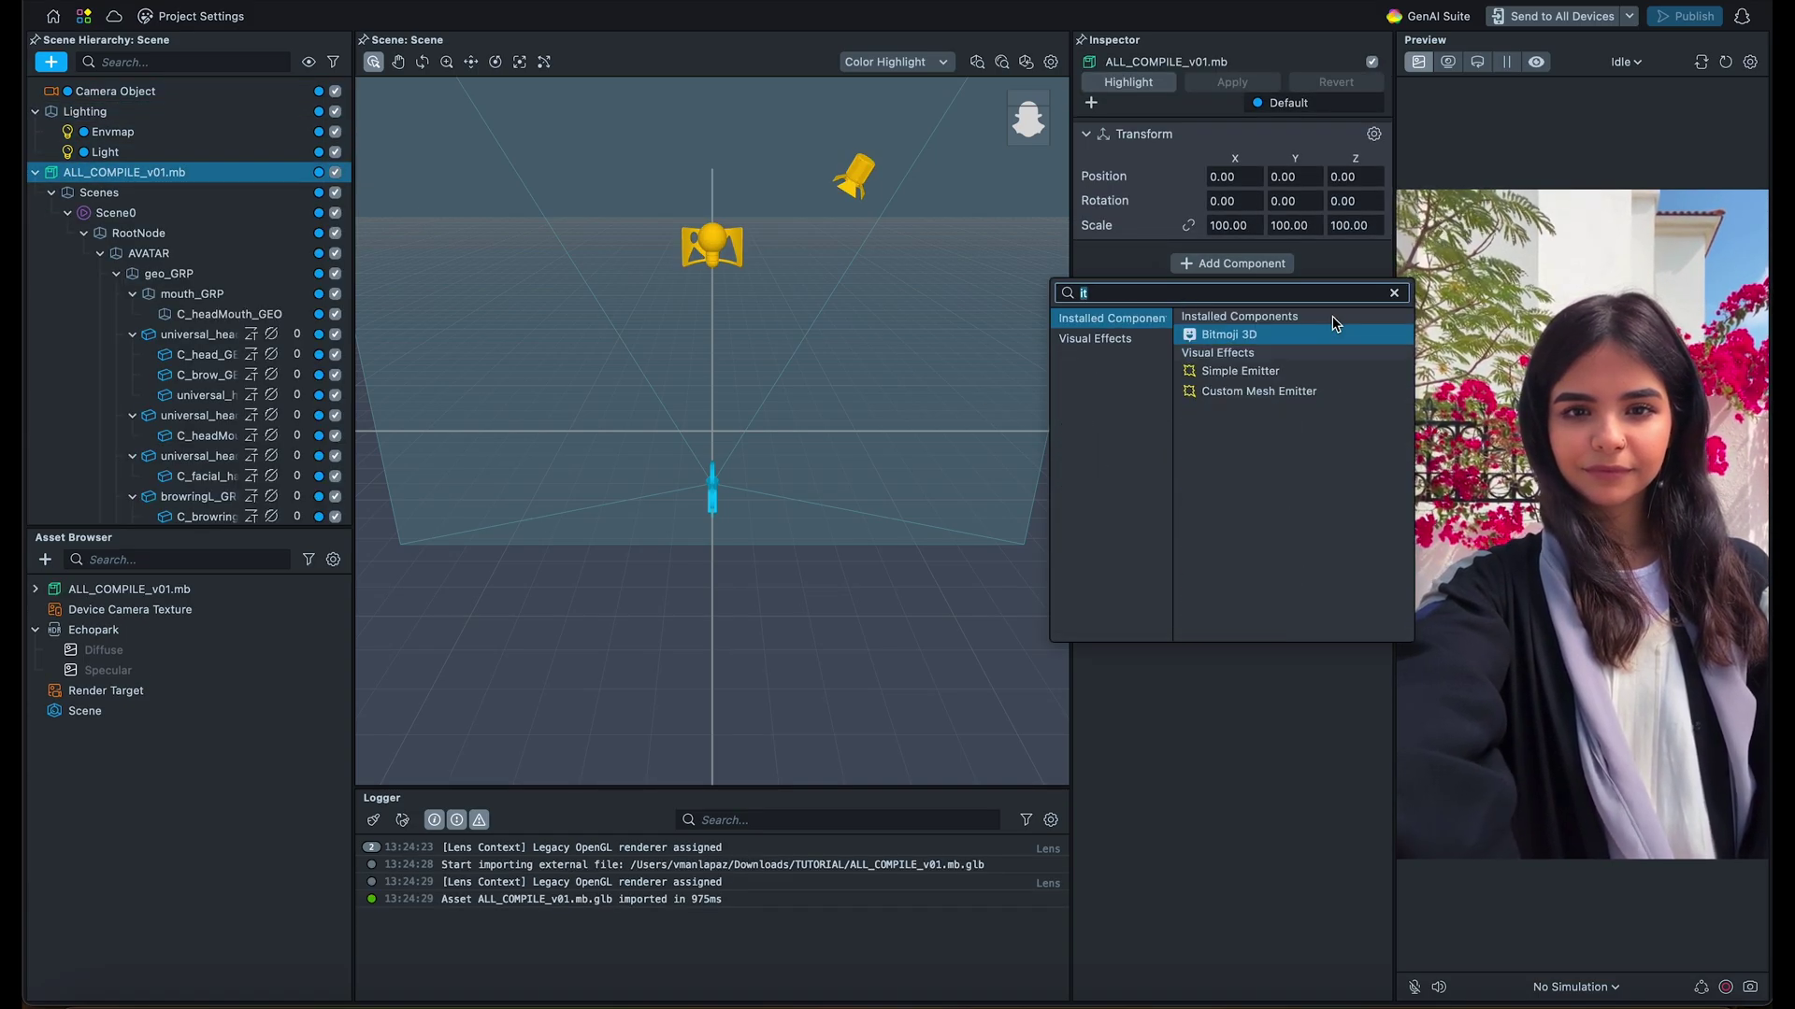
pyautogui.write('m')
pyautogui.click(1234, 334)
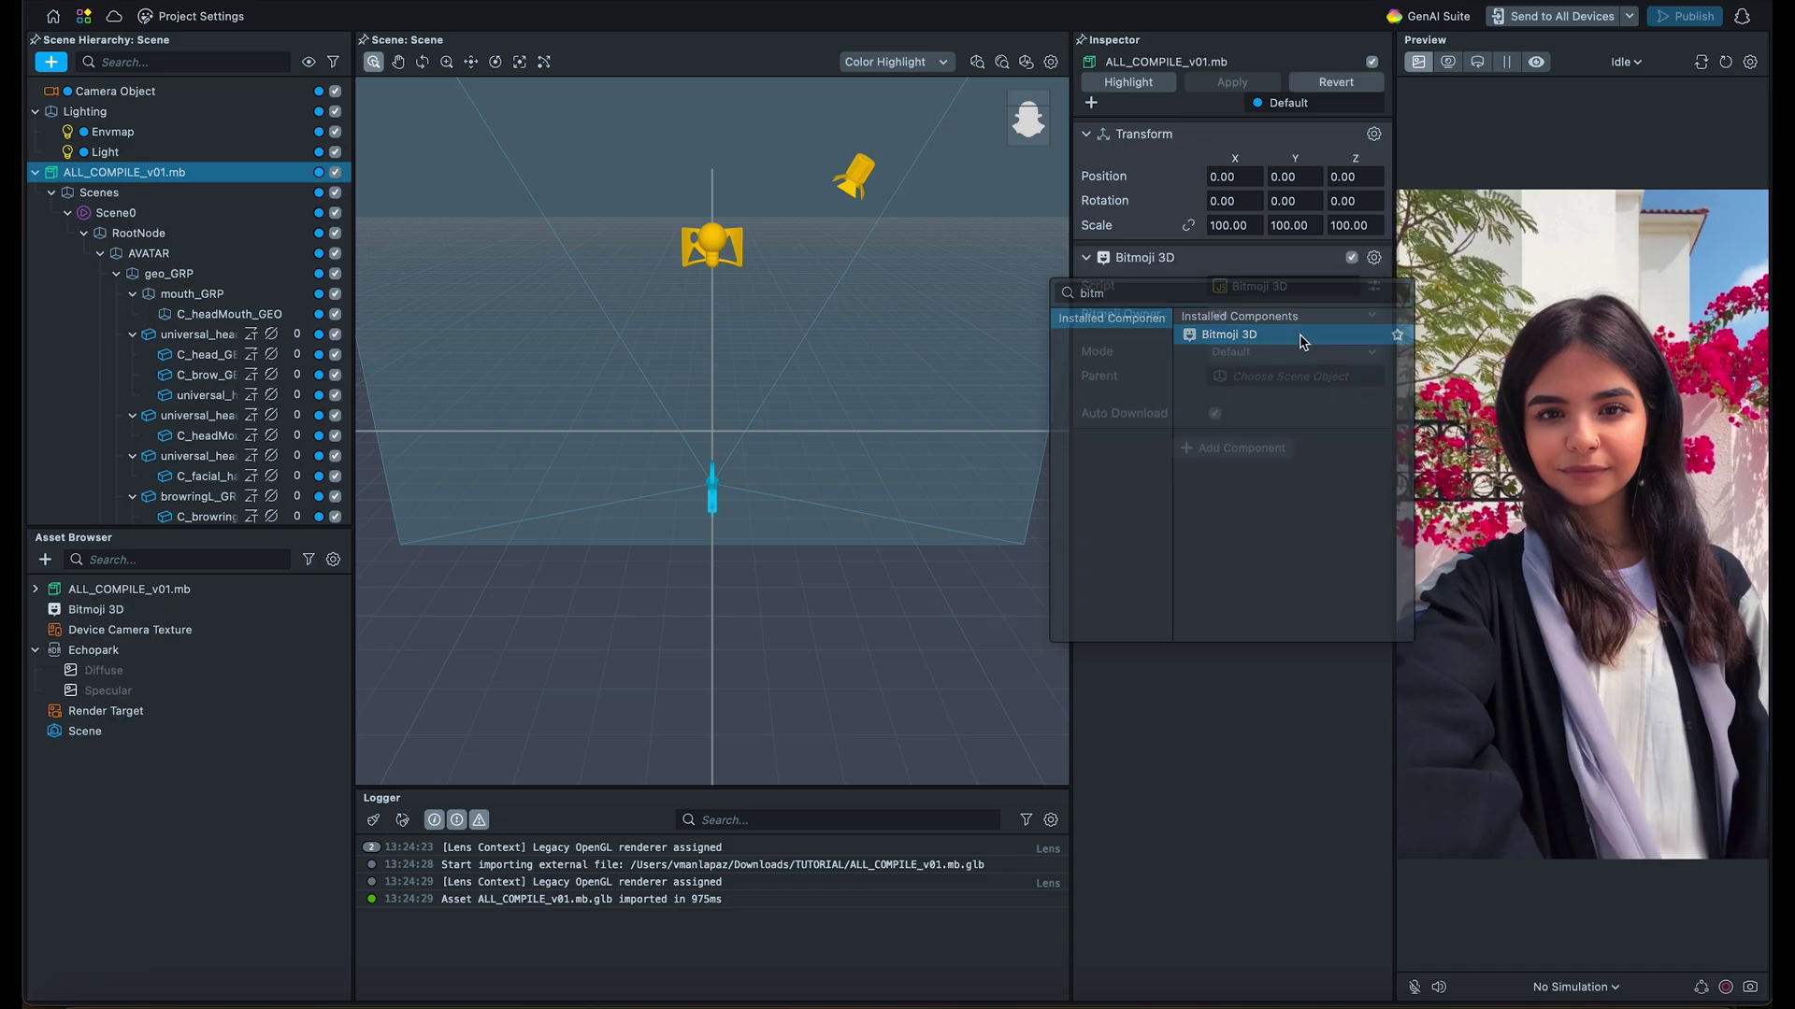
pyautogui.click(1276, 351)
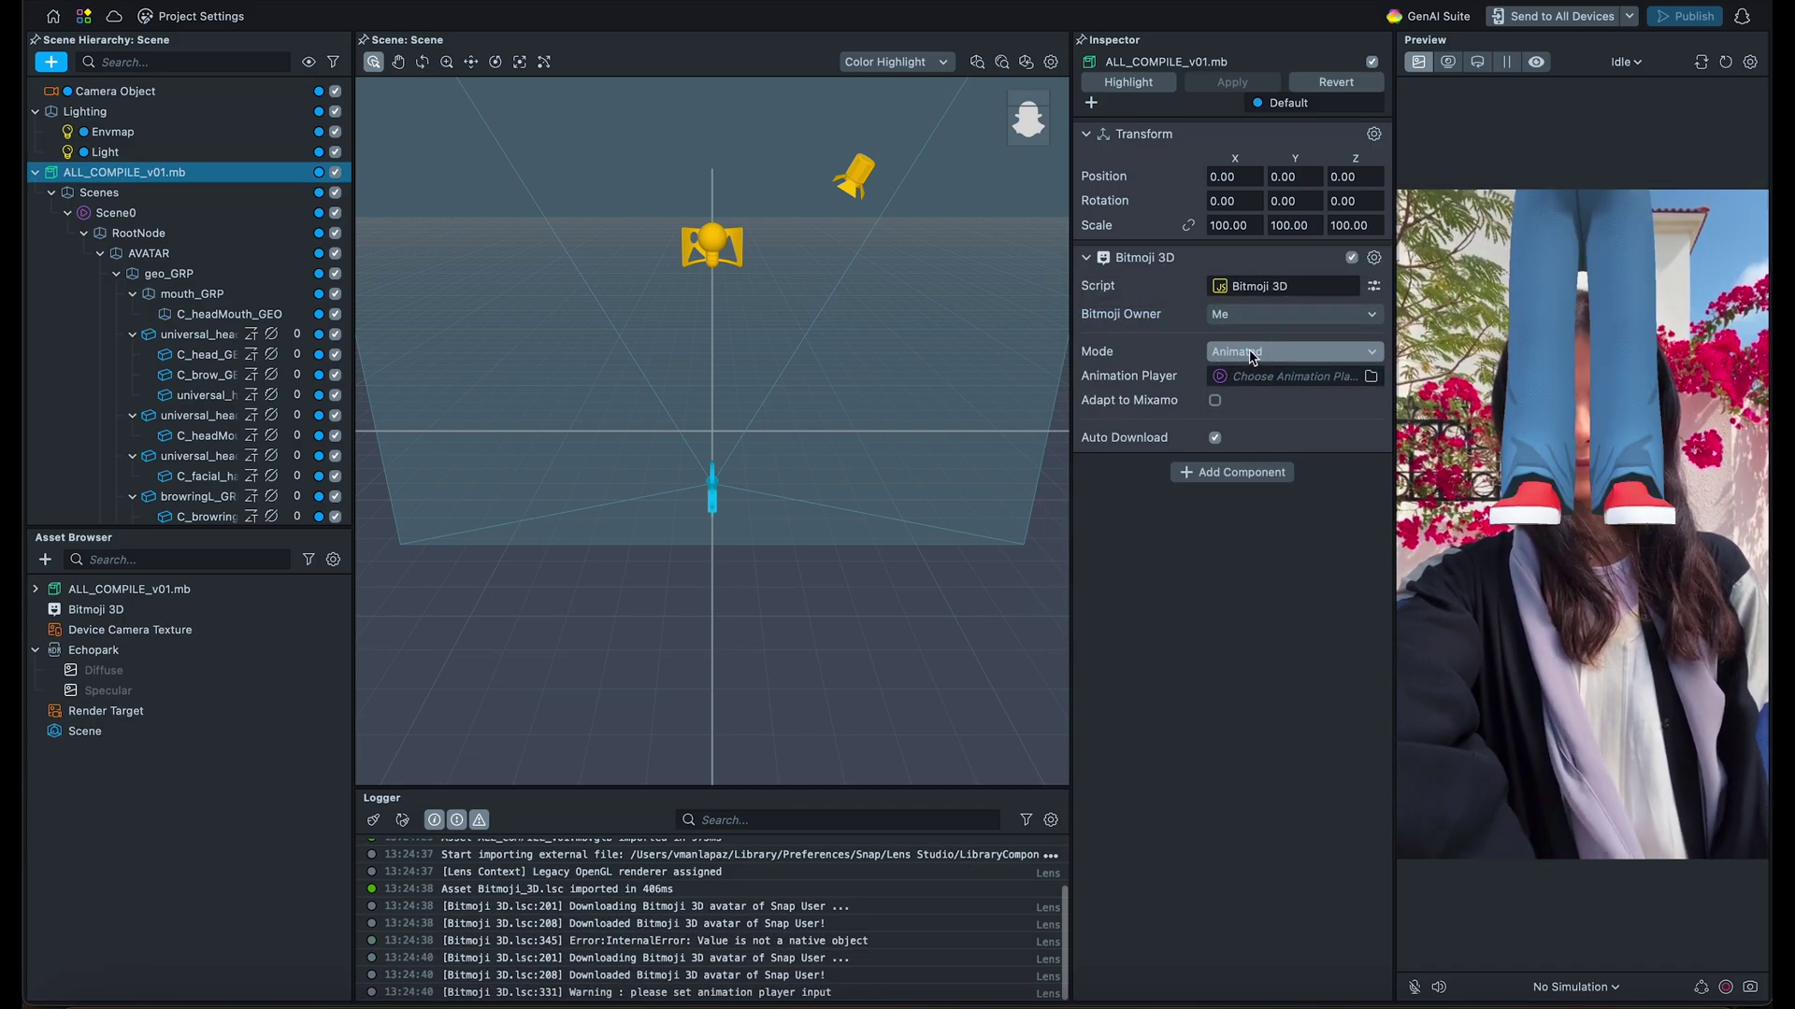
pyautogui.click(1243, 379)
pyautogui.click(871, 372)
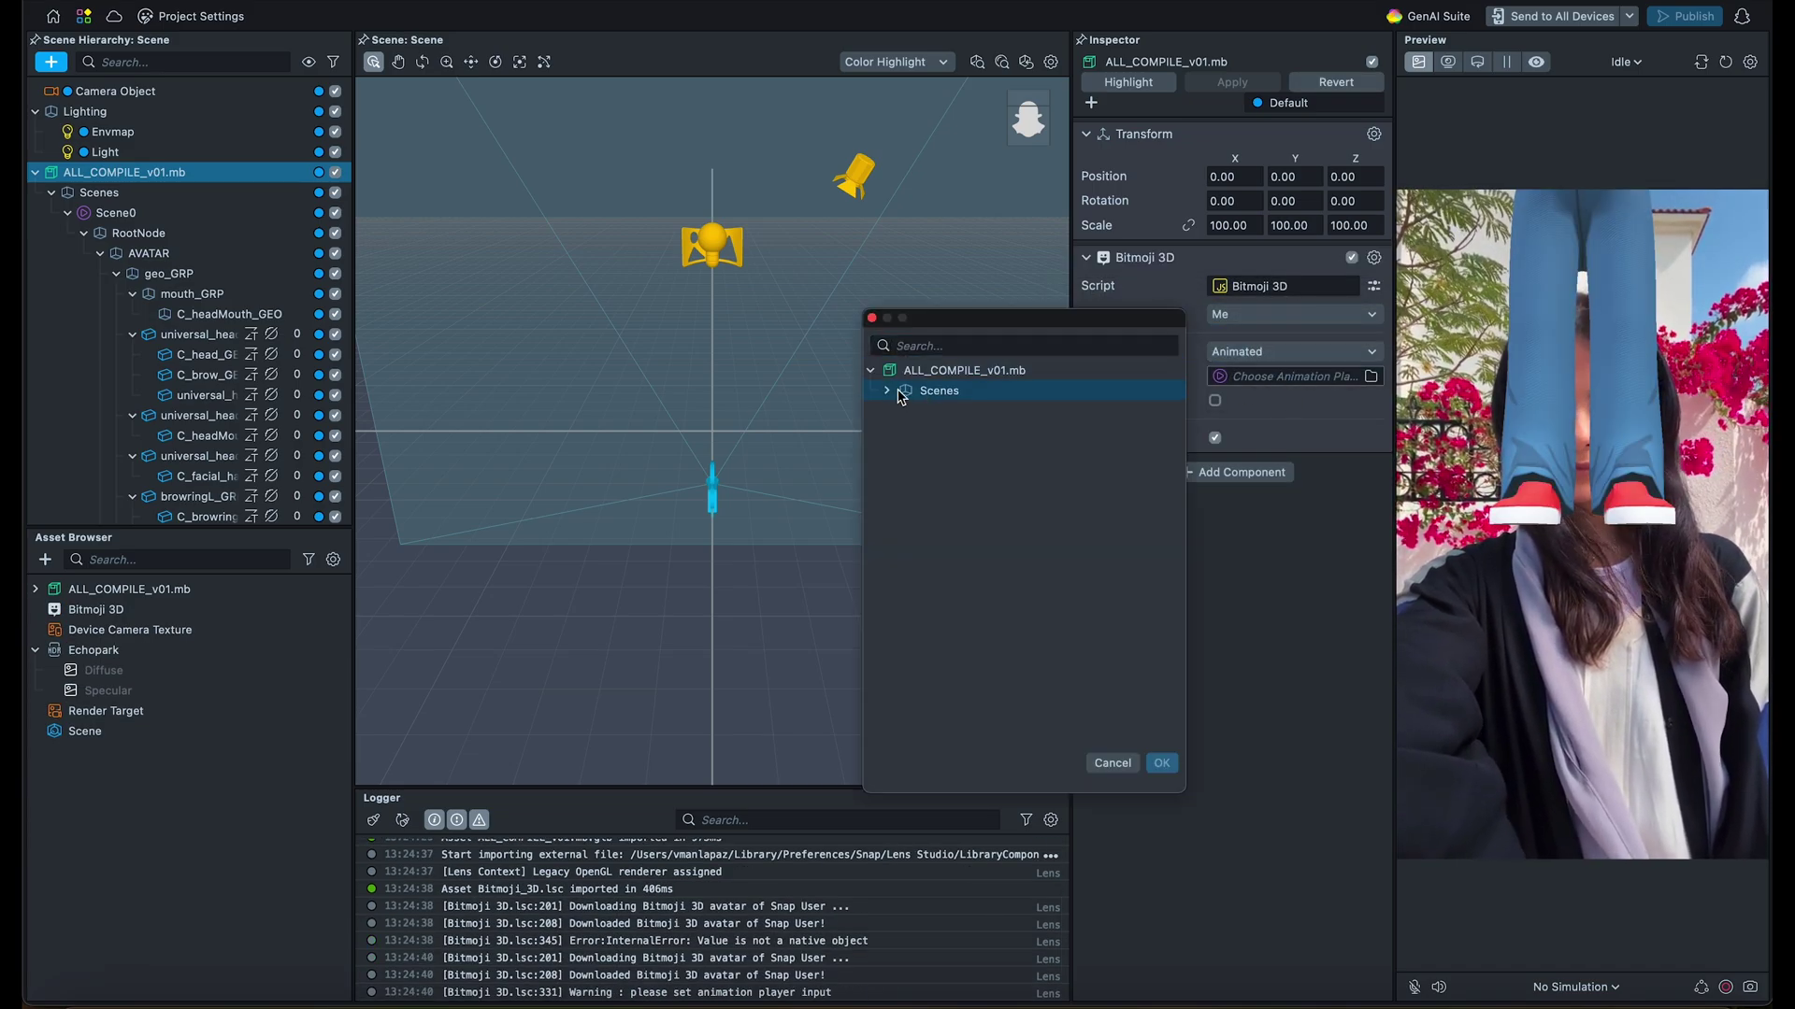
pyautogui.doubleClick(950, 411)
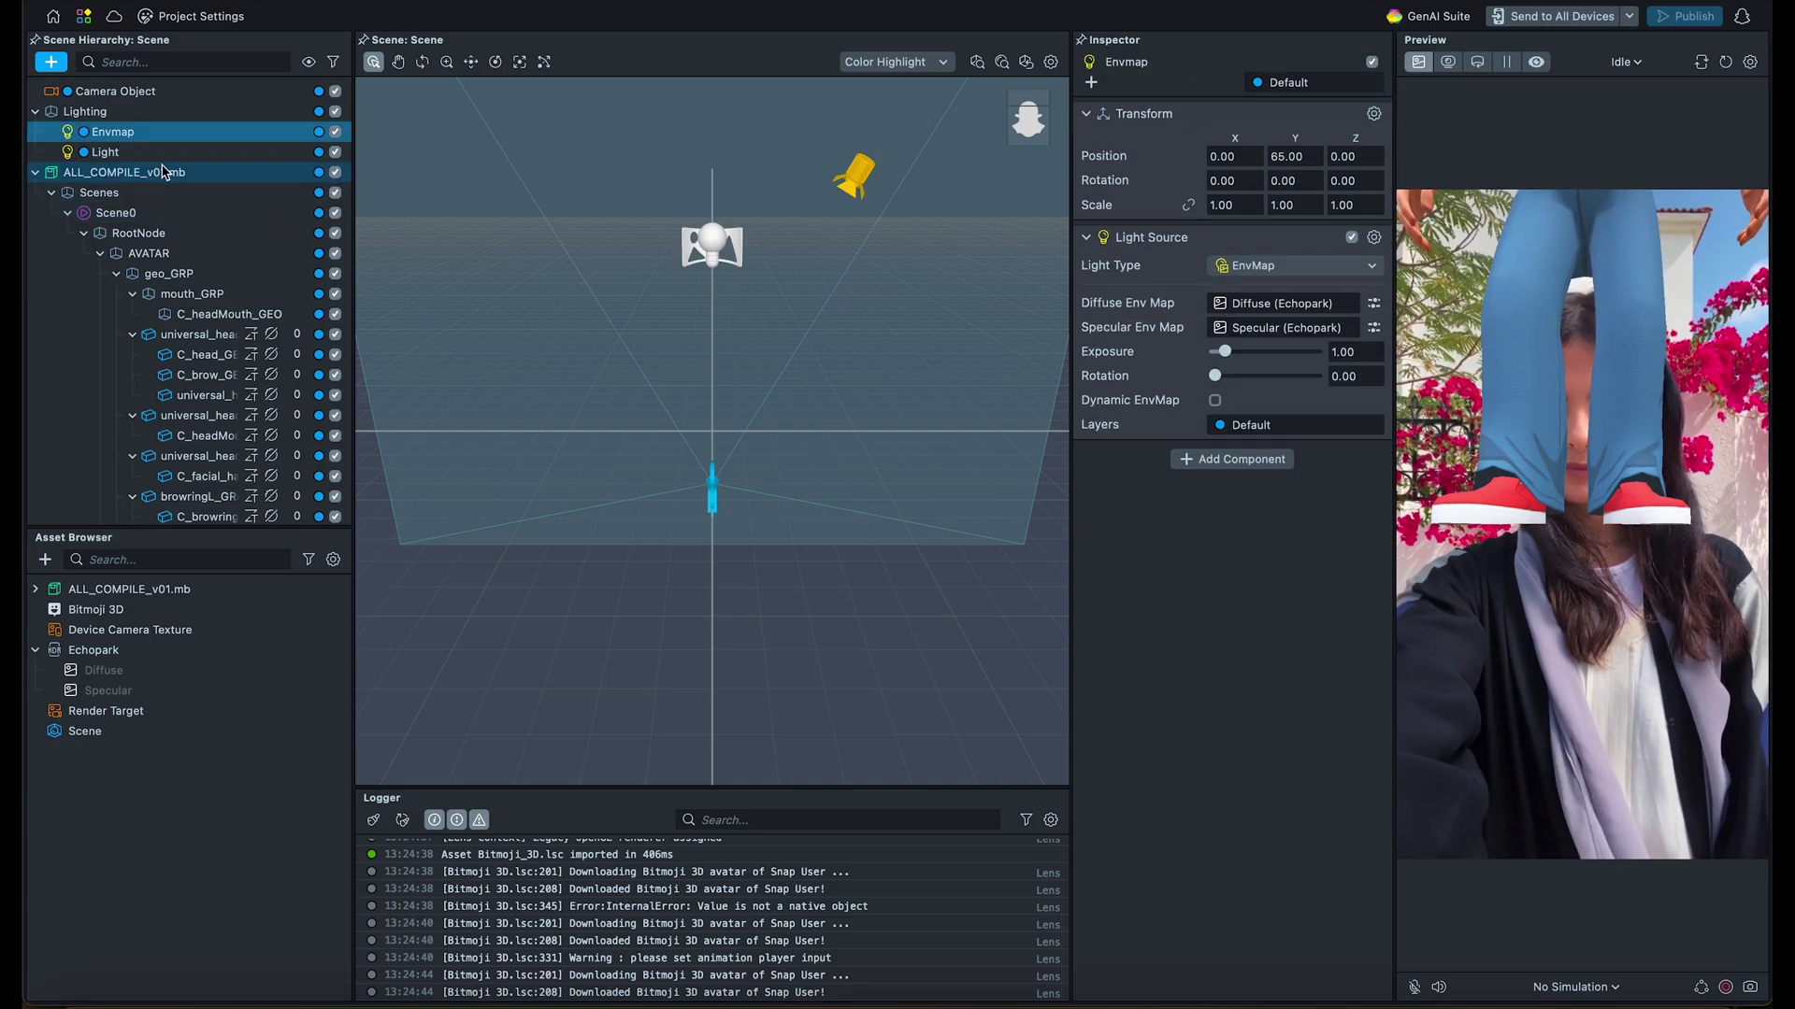
# Step: Set the avatar's scale to 30 and lower it in the preview
pyautogui.click(1231, 224)
pyautogui.write('30')
pyautogui.press('Return')
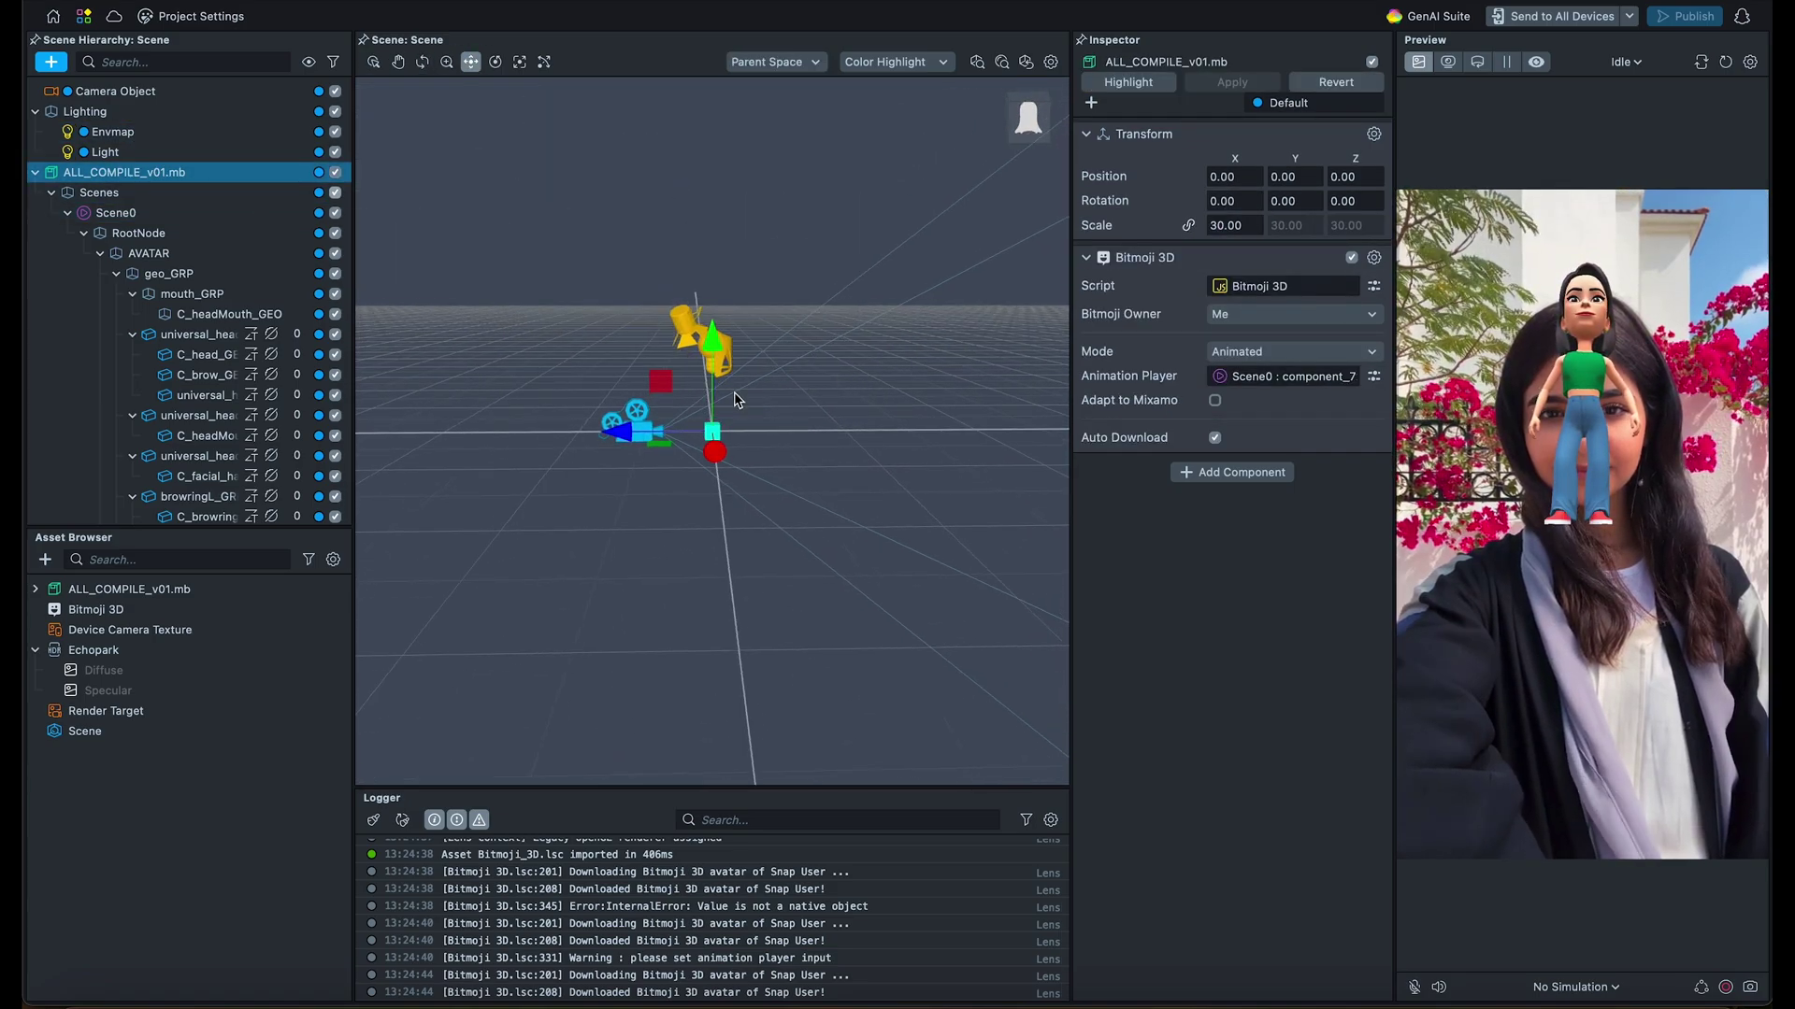
pyautogui.moveTo(660, 382); pyautogui.dragTo(710, 386)
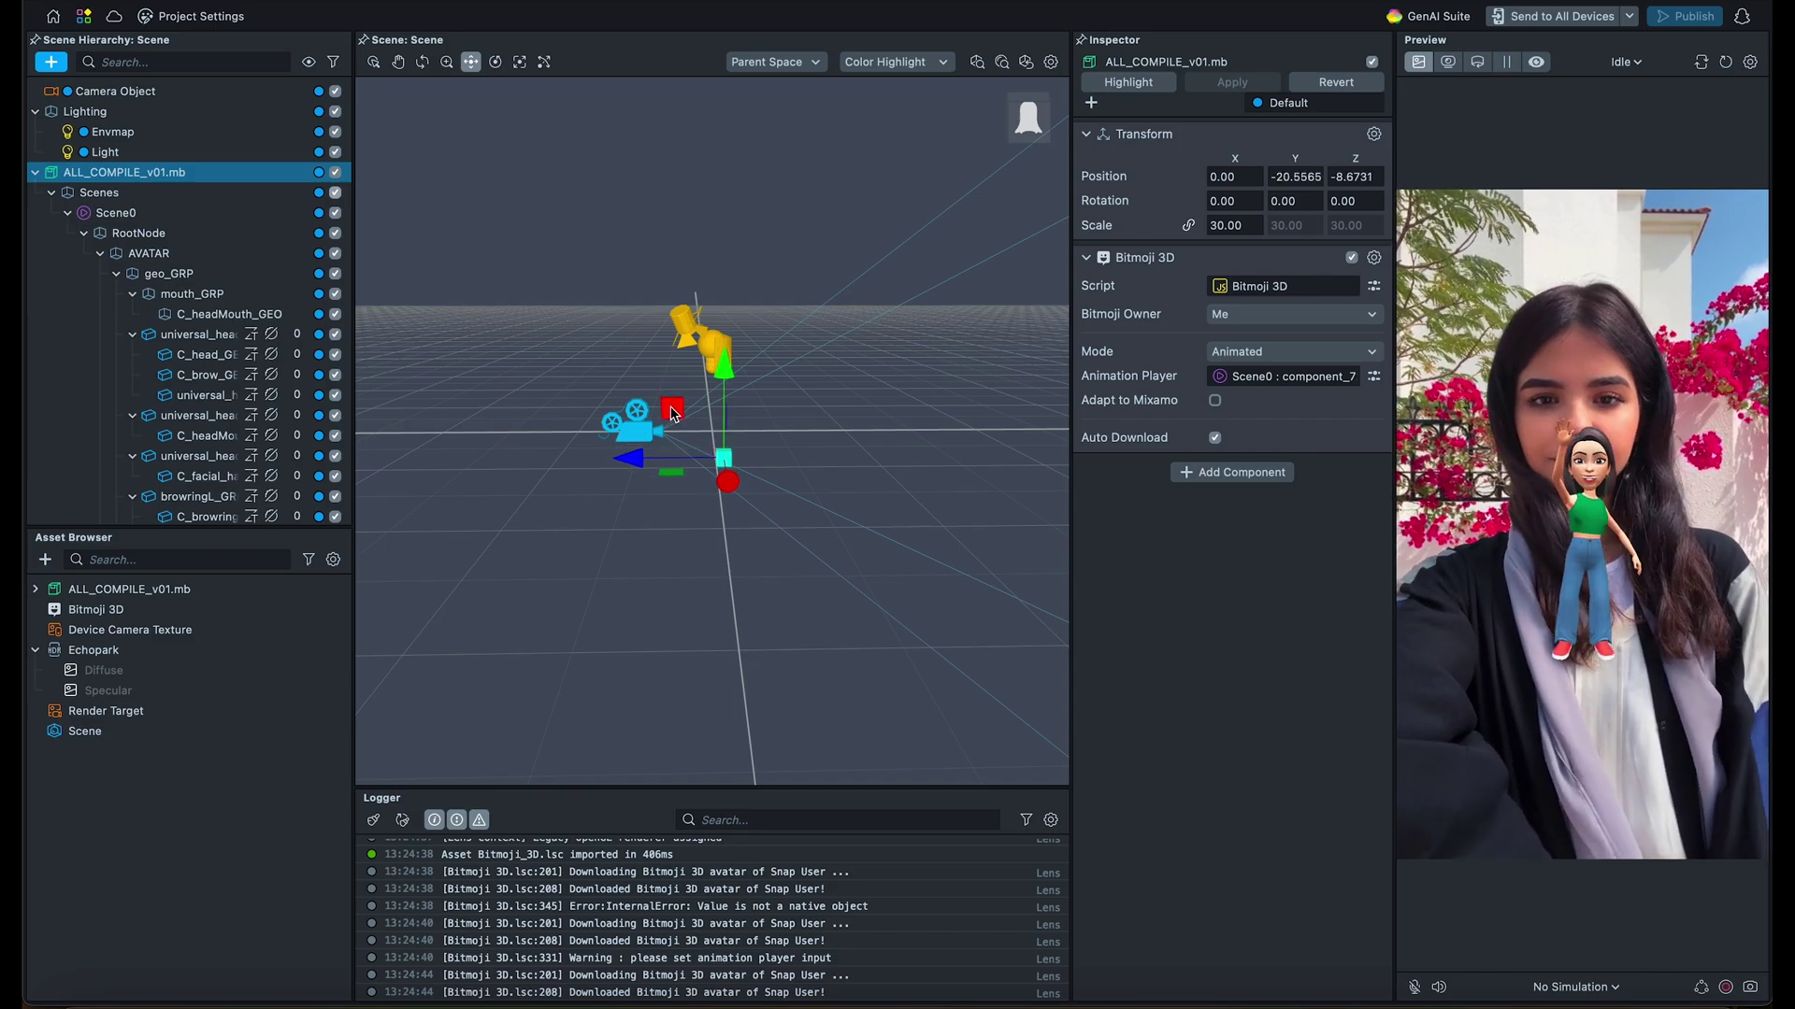